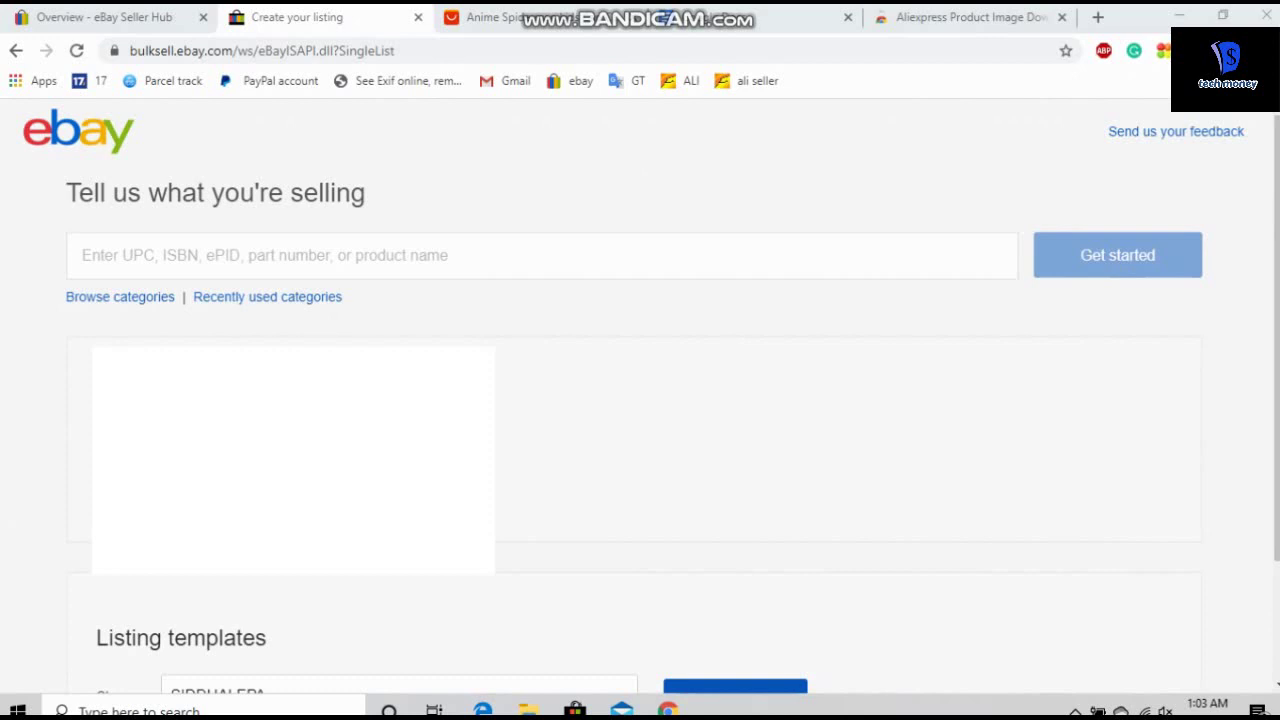
Step: Review the Spiderman cap's AliExpress product page and its downloaded images in File Explorer
key("ctrl+Tab")
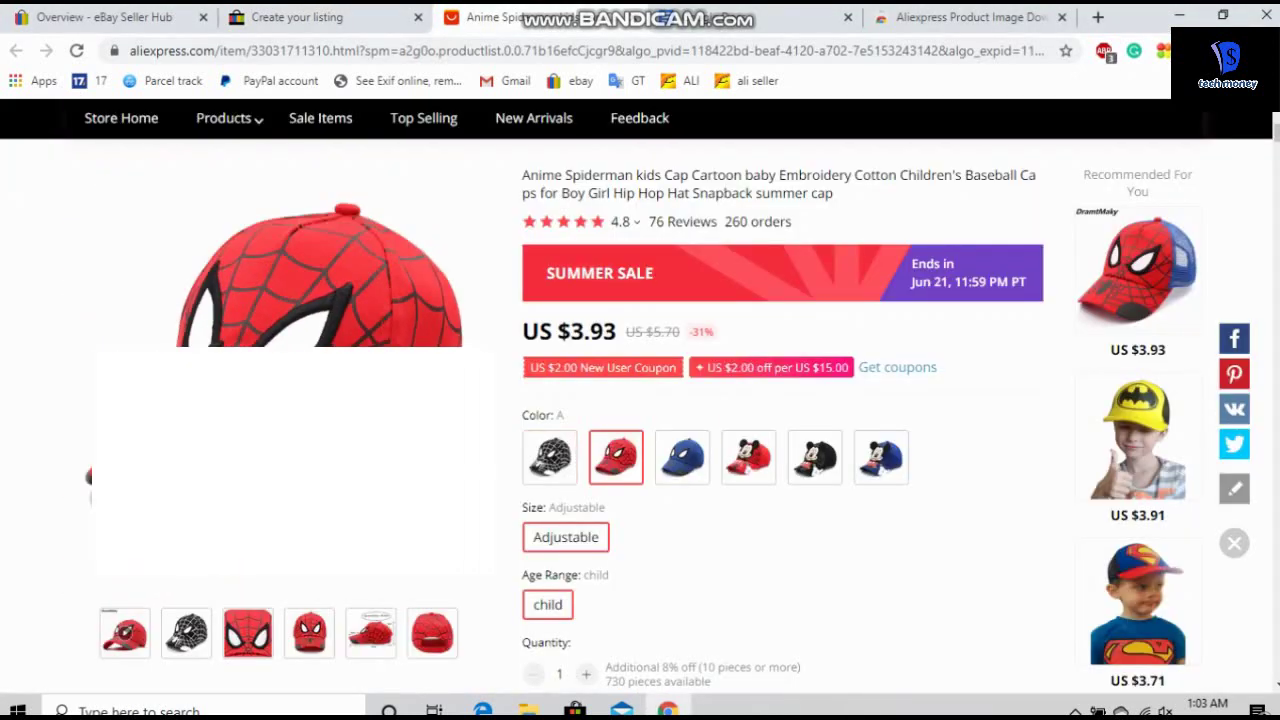
scroll(815, 457, "down", 2)
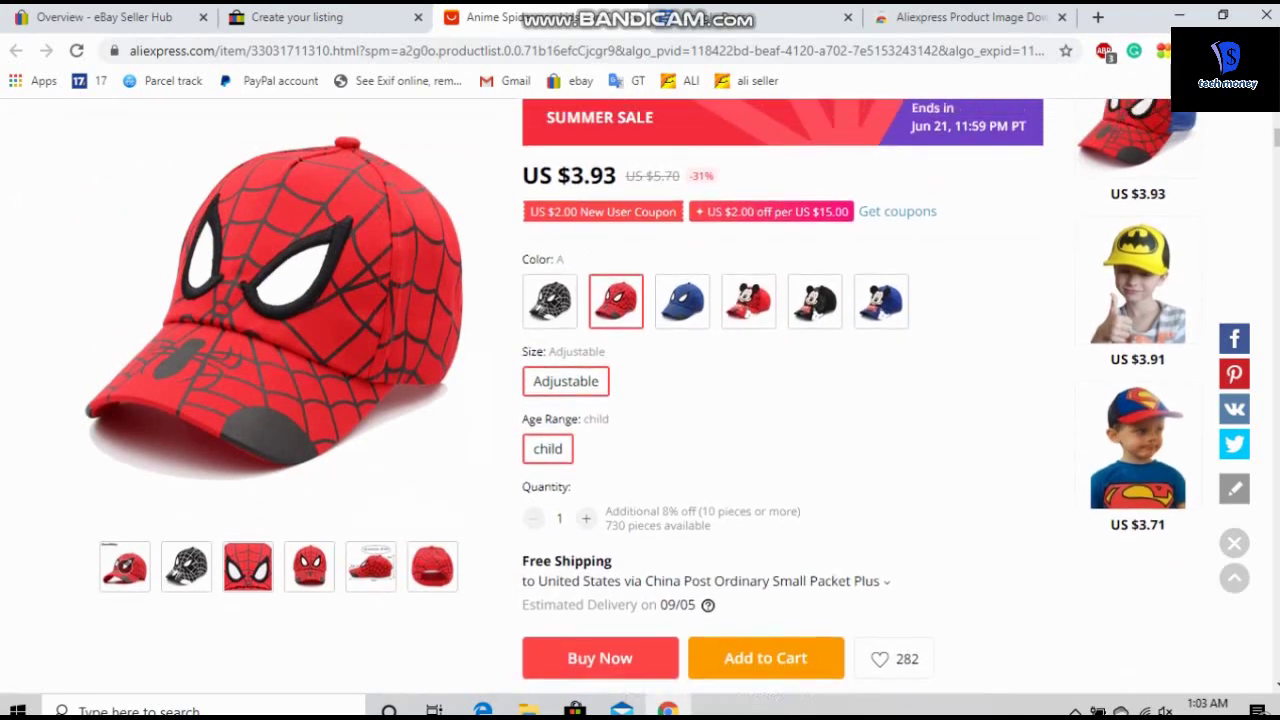
scroll(815, 457, "up", 1)
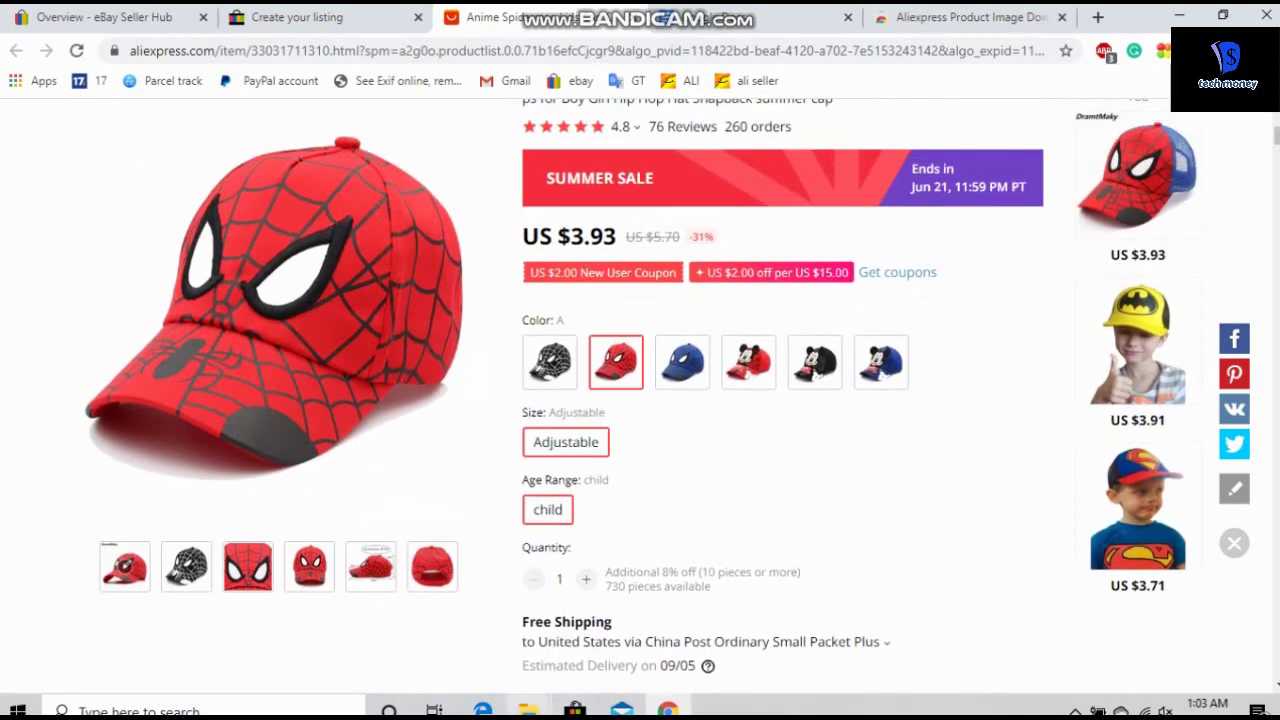
mouse_move(528, 708)
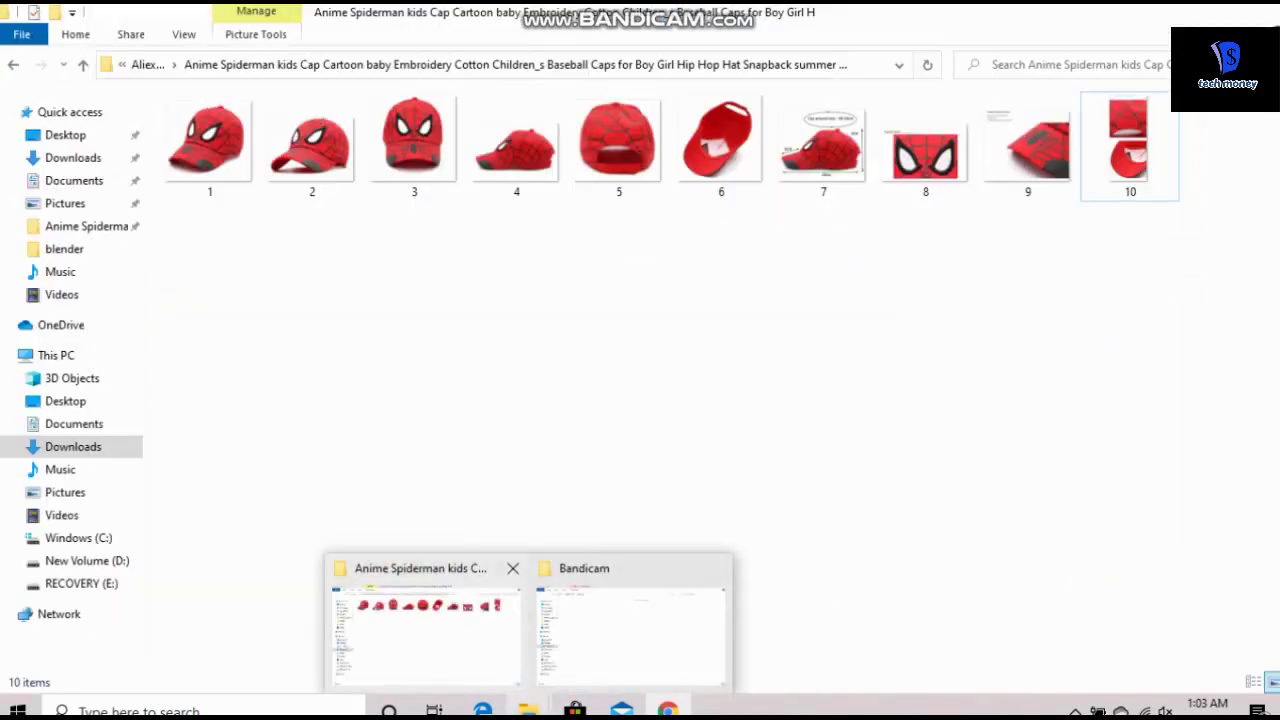
left_click(425, 630)
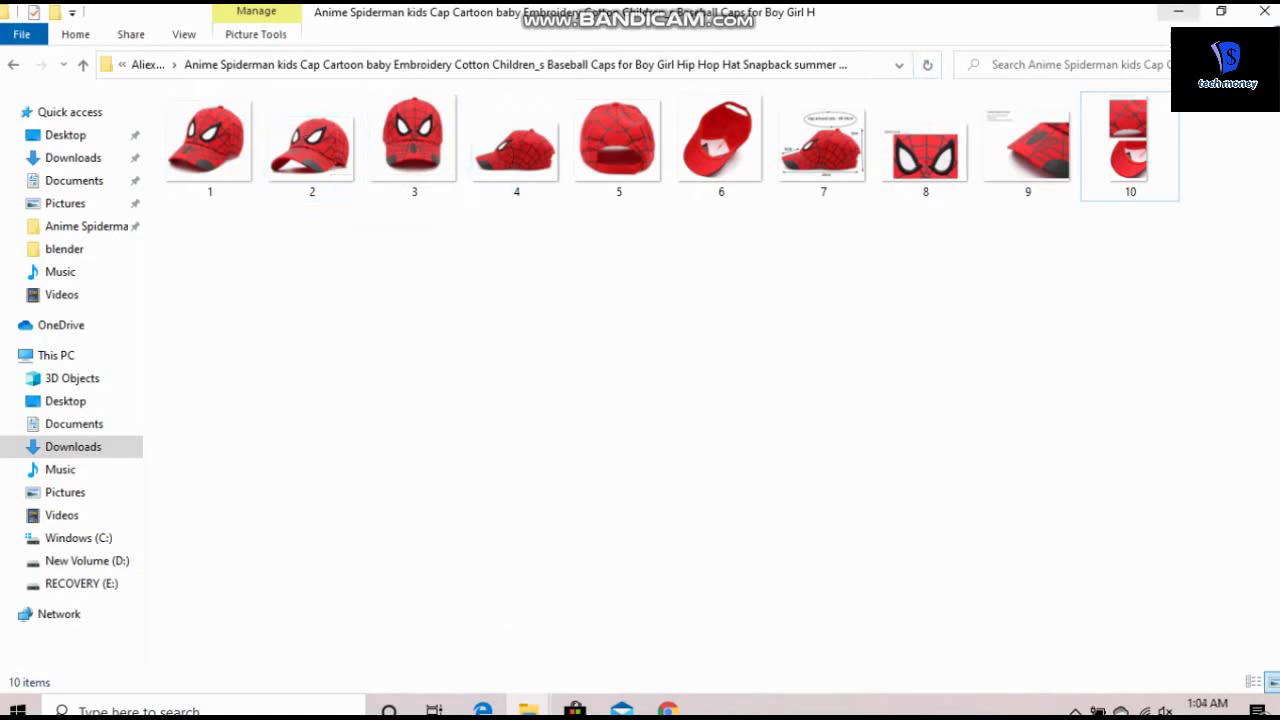
left_click(1178, 11)
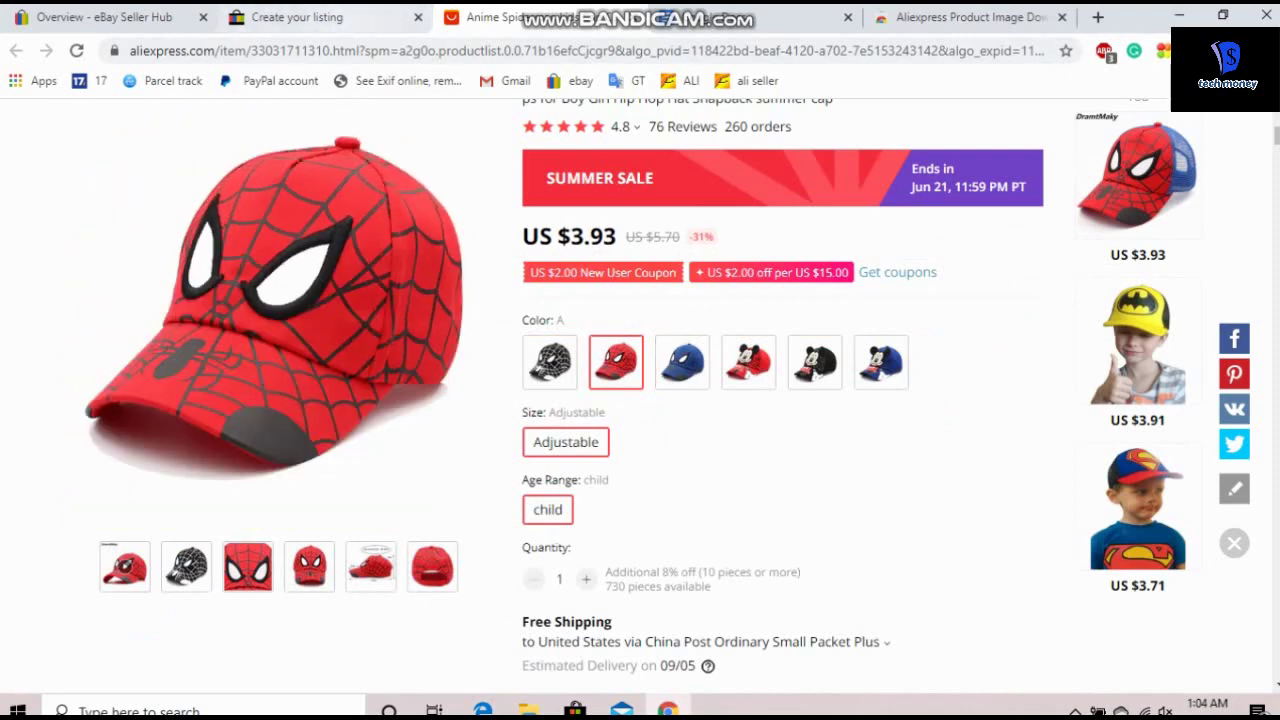
left_click(316, 17)
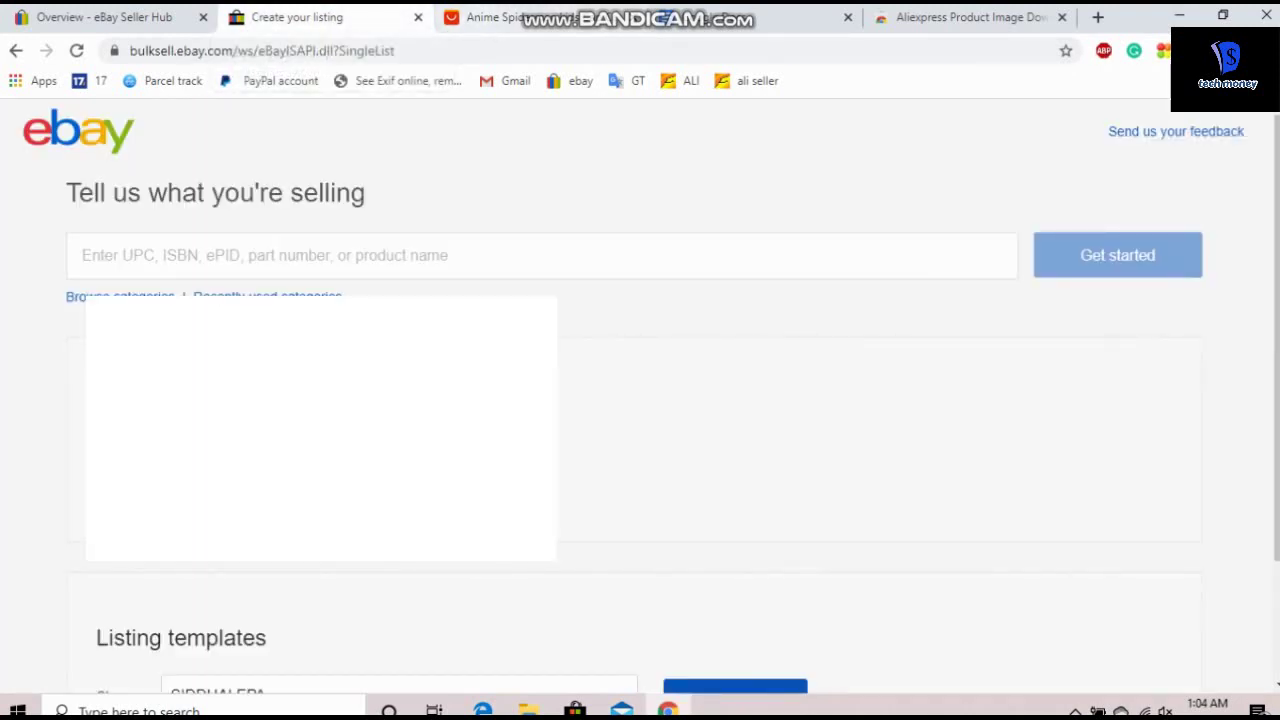
key("ctrl+Tab")
key("ctrl+shift+Tab")
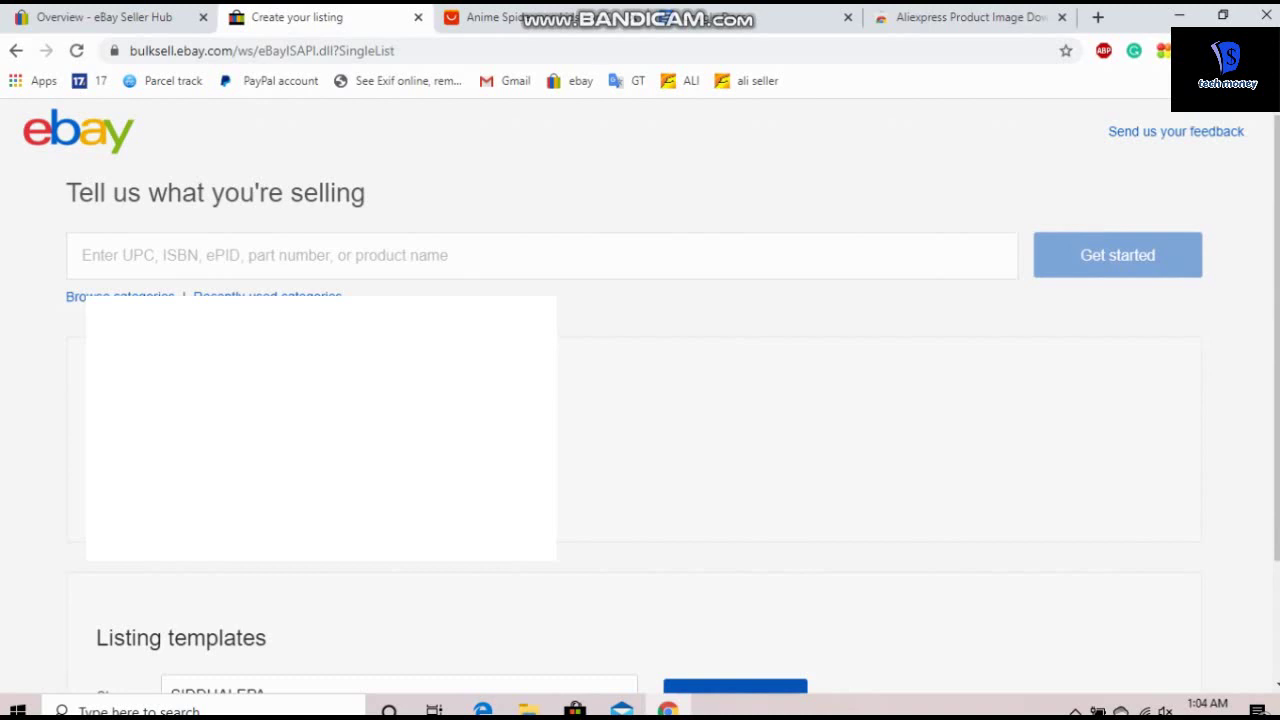
key("ctrl+Tab")
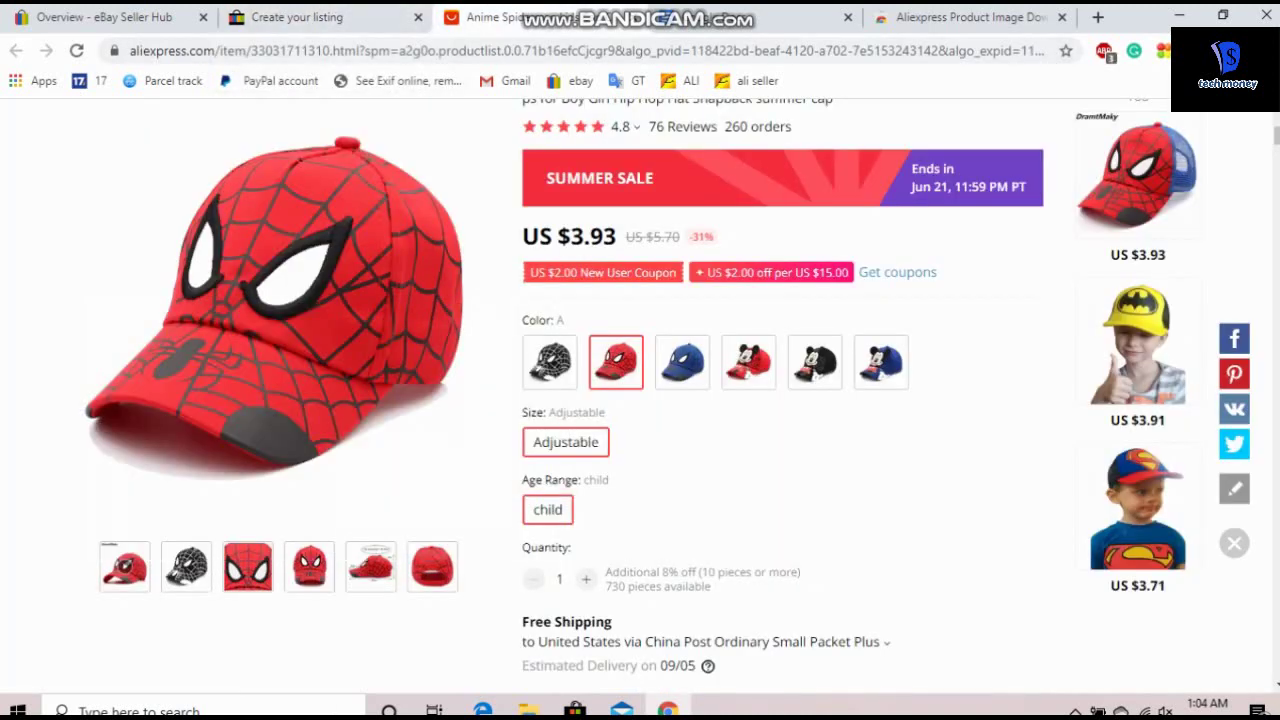
Step: Copy the full product title from the AliExpress page and paste it into the untitled Google Docs document
scroll(640, 397, "up", 1)
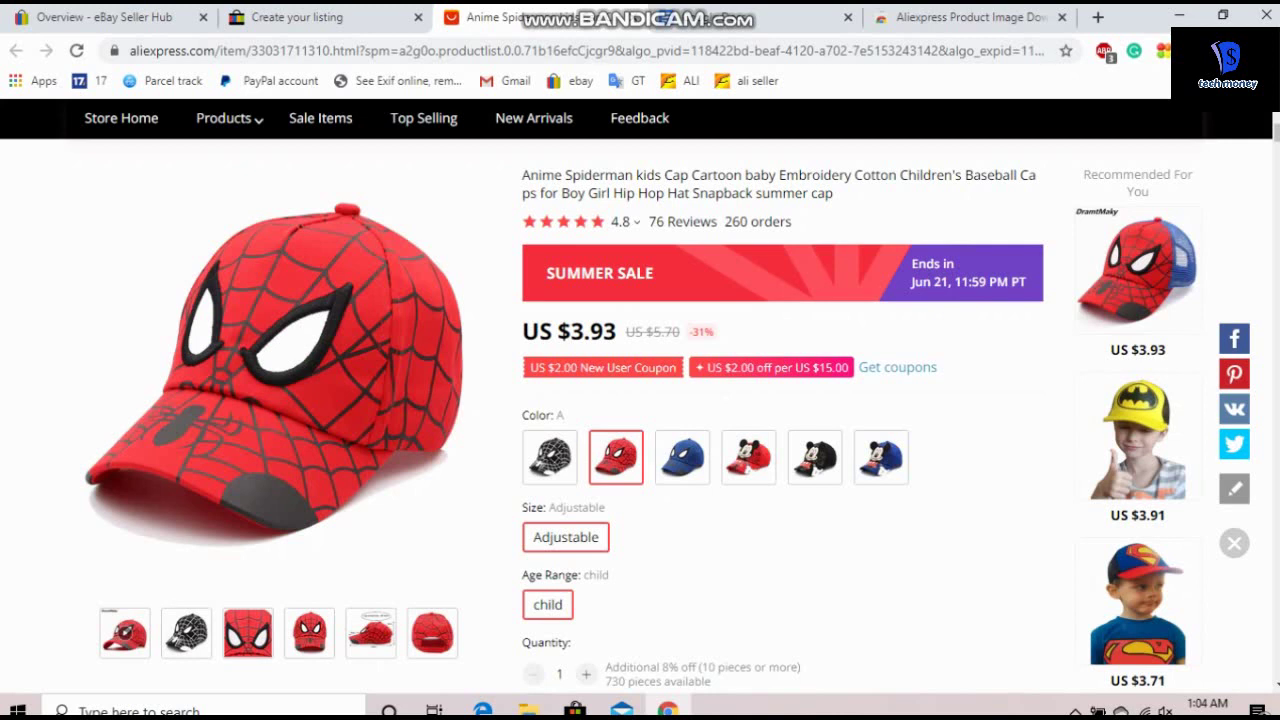
triple_click(677, 184)
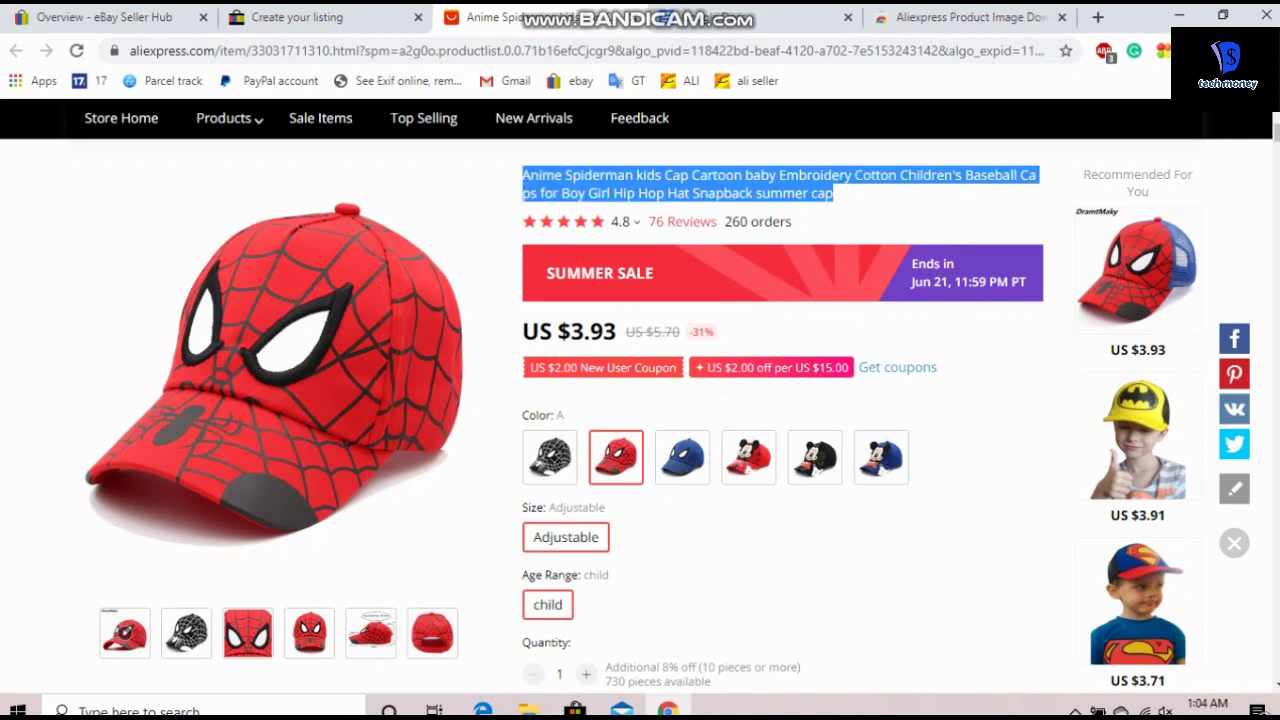
triple_click(757, 221)
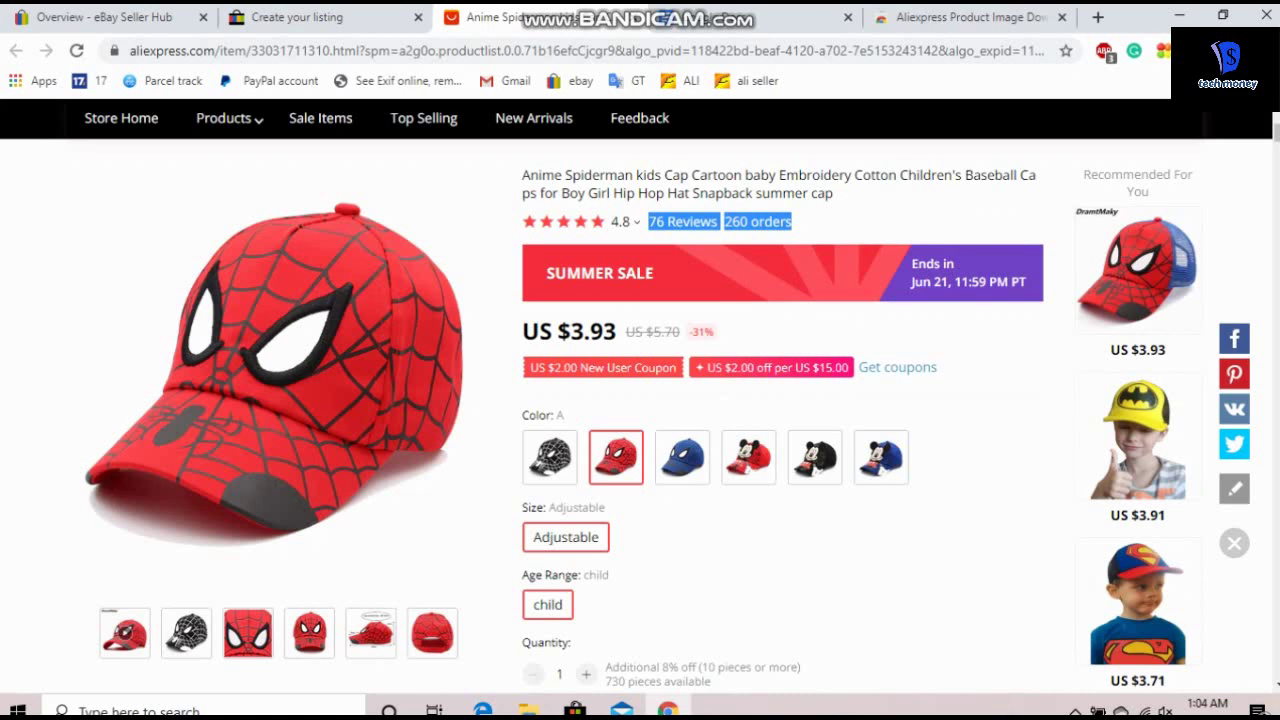
left_click_drag(834, 193, 521, 175)
key("ctrl+c")
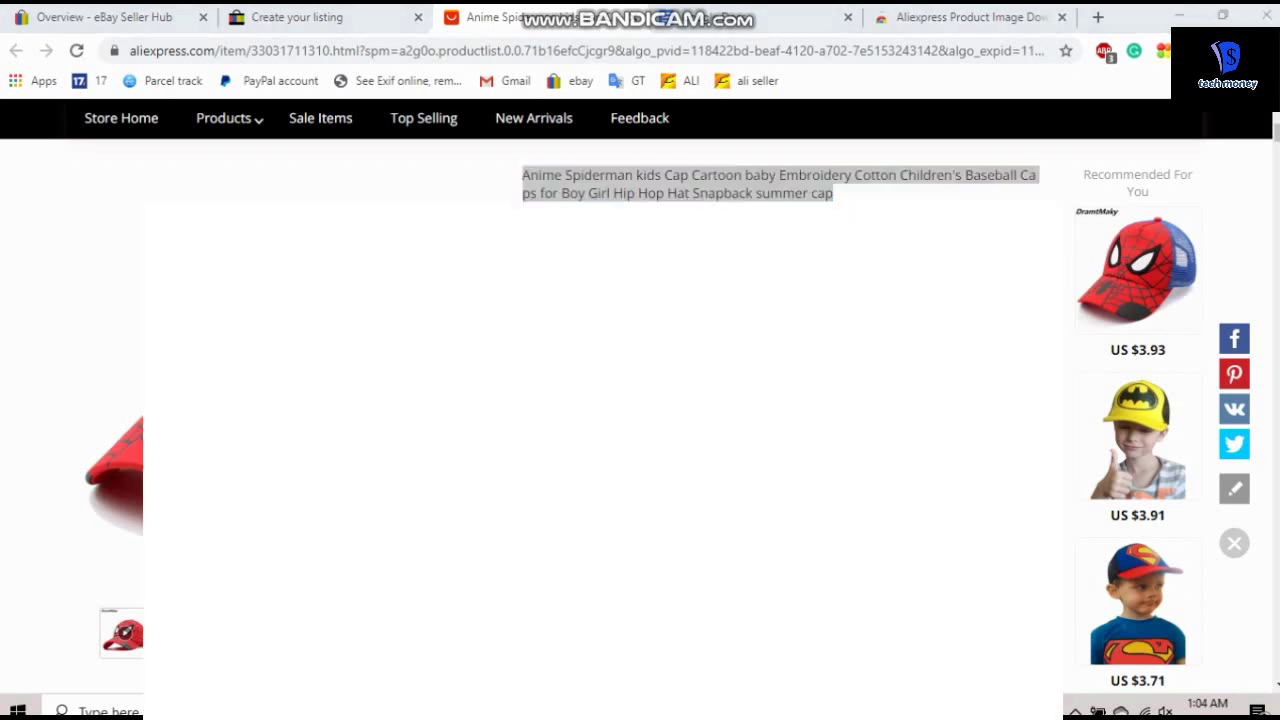
left_click(756, 17)
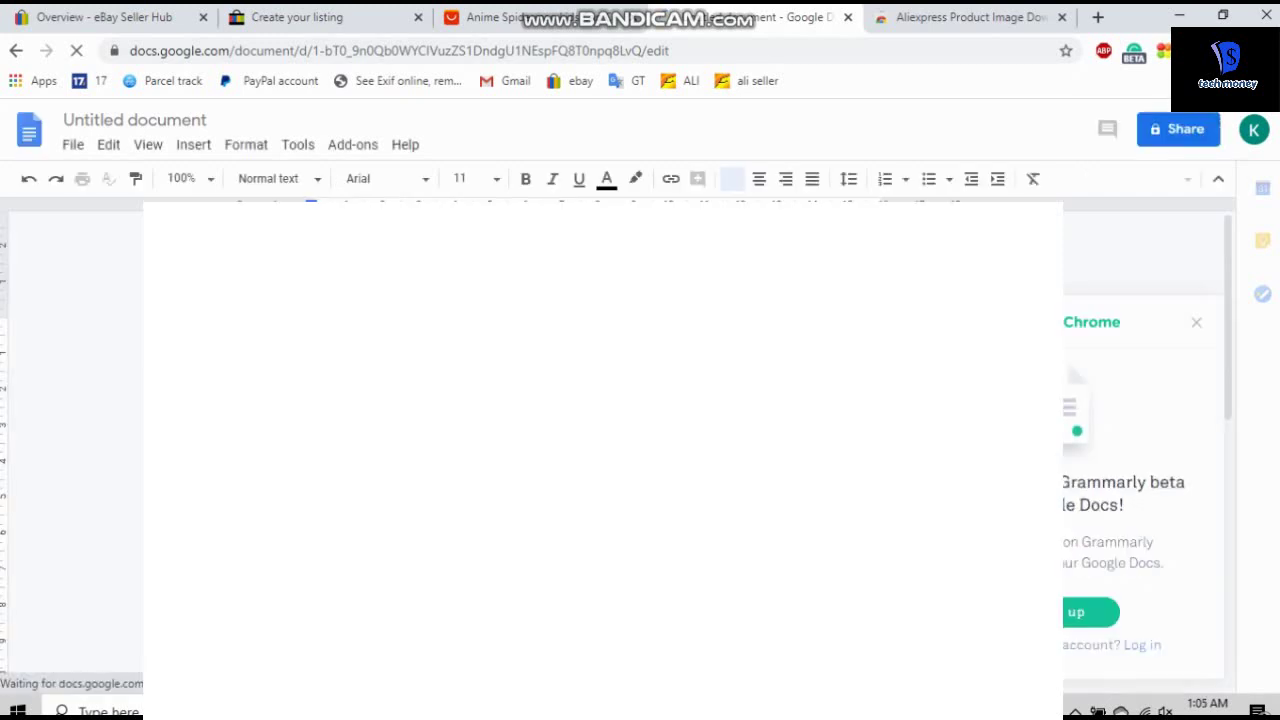
key("ctrl+v")
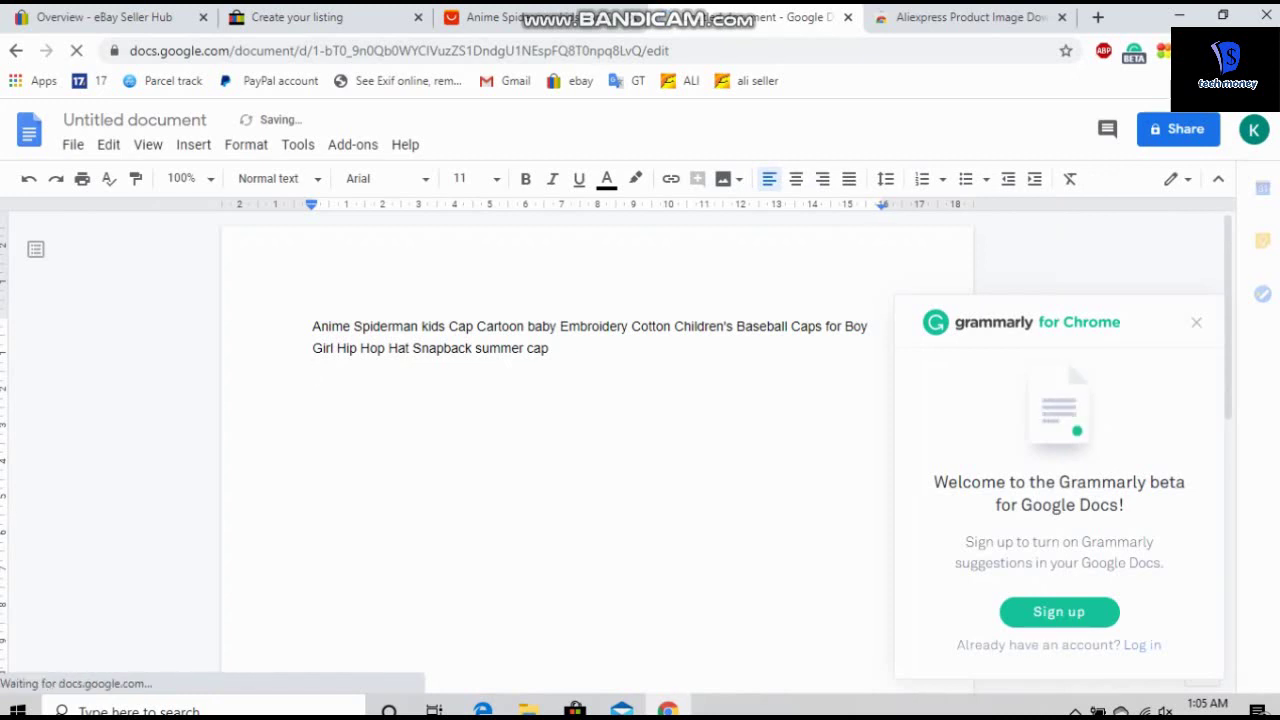
key("BackSpace")
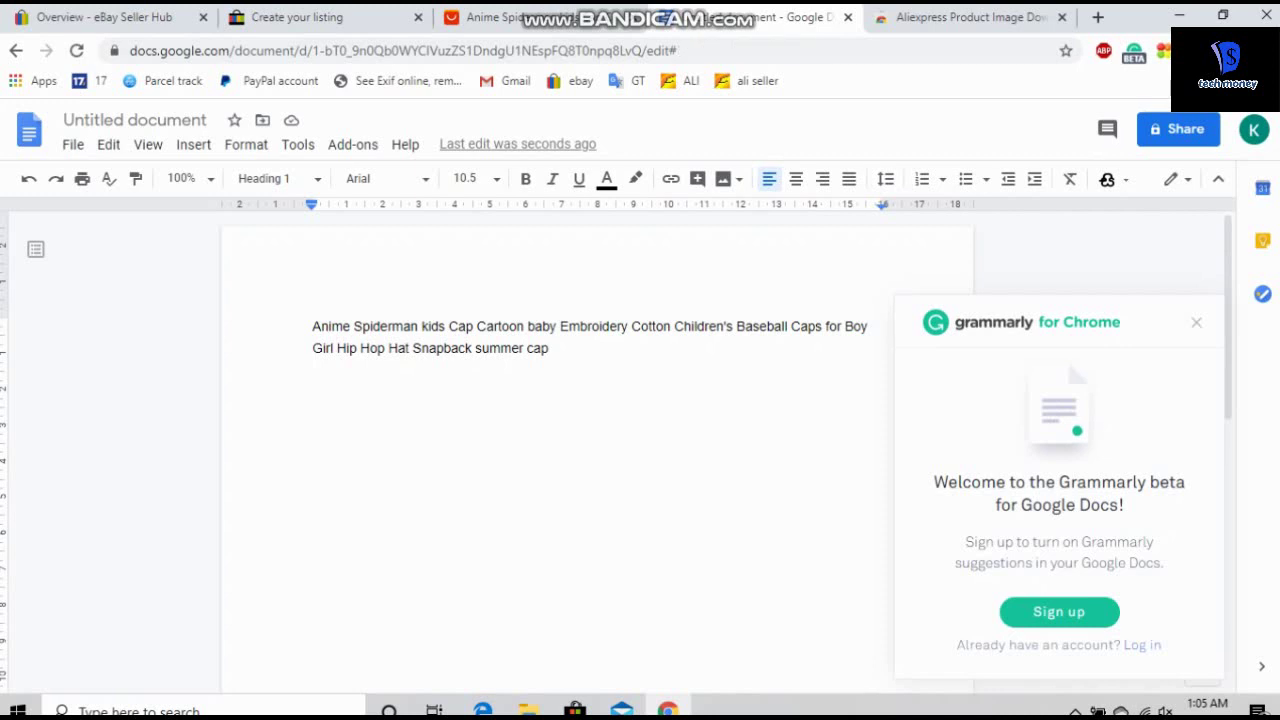
left_click_drag(549, 349, 312, 327)
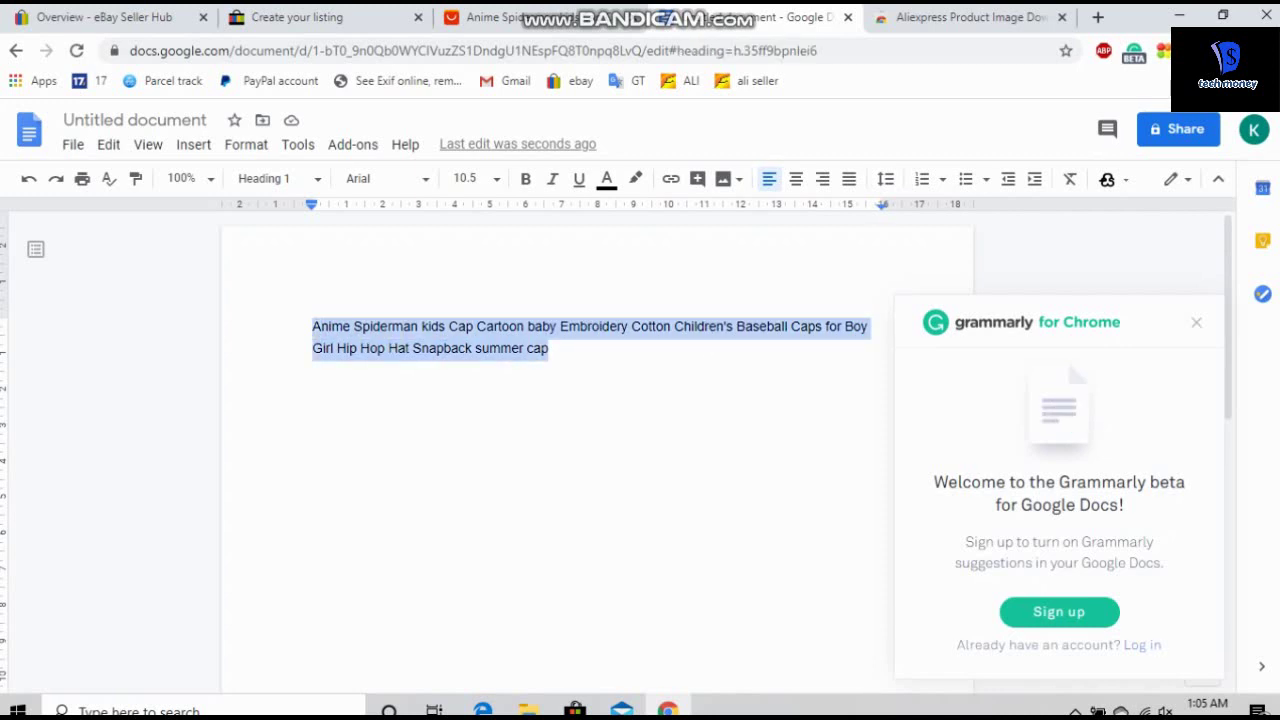
left_click(330, 326)
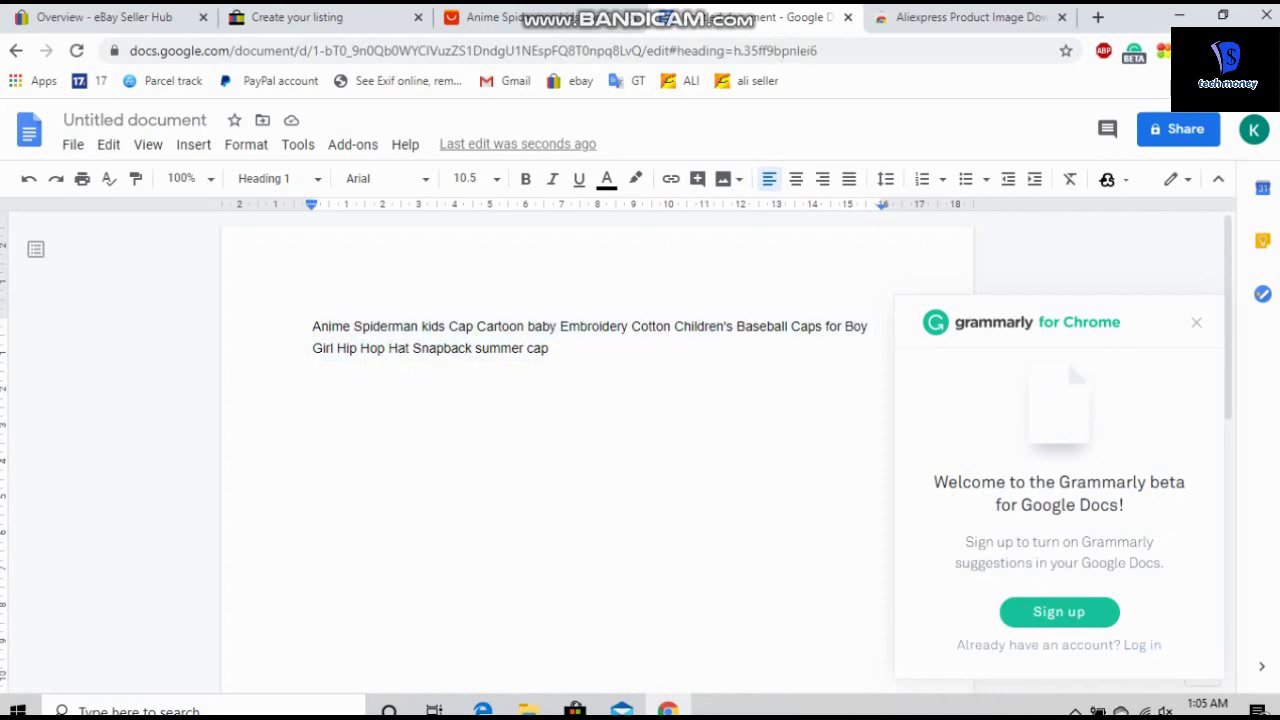
left_click(297, 17)
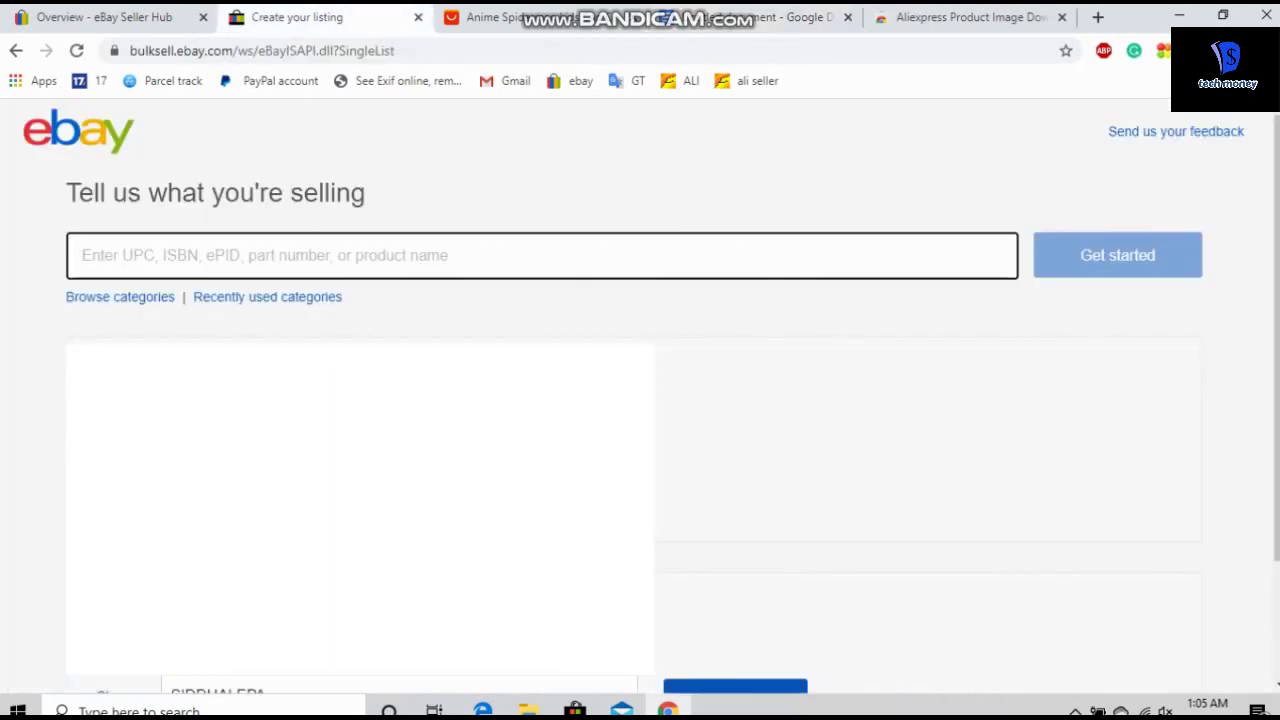
left_click(760, 17)
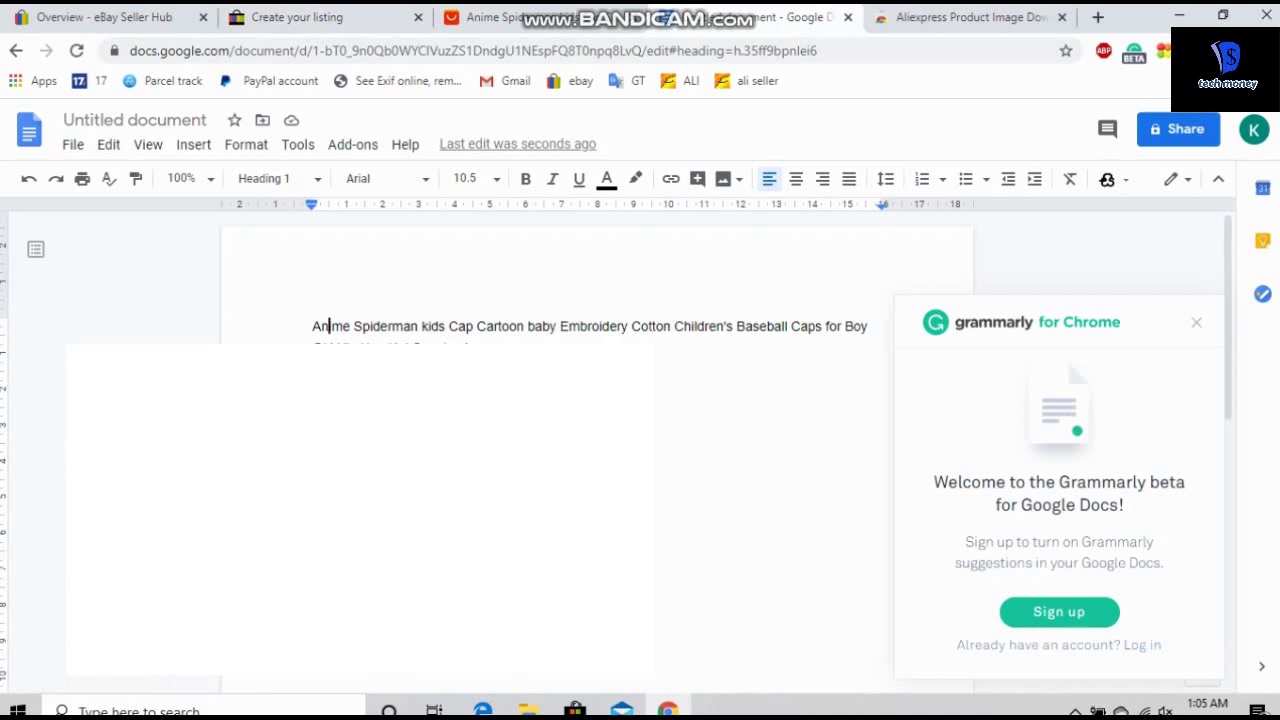
Step: Remove the words "Girl Hip Hop Hat" and "for Boy" from the title in the document
left_click_drag(312, 348, 409, 348)
key("BackSpace")
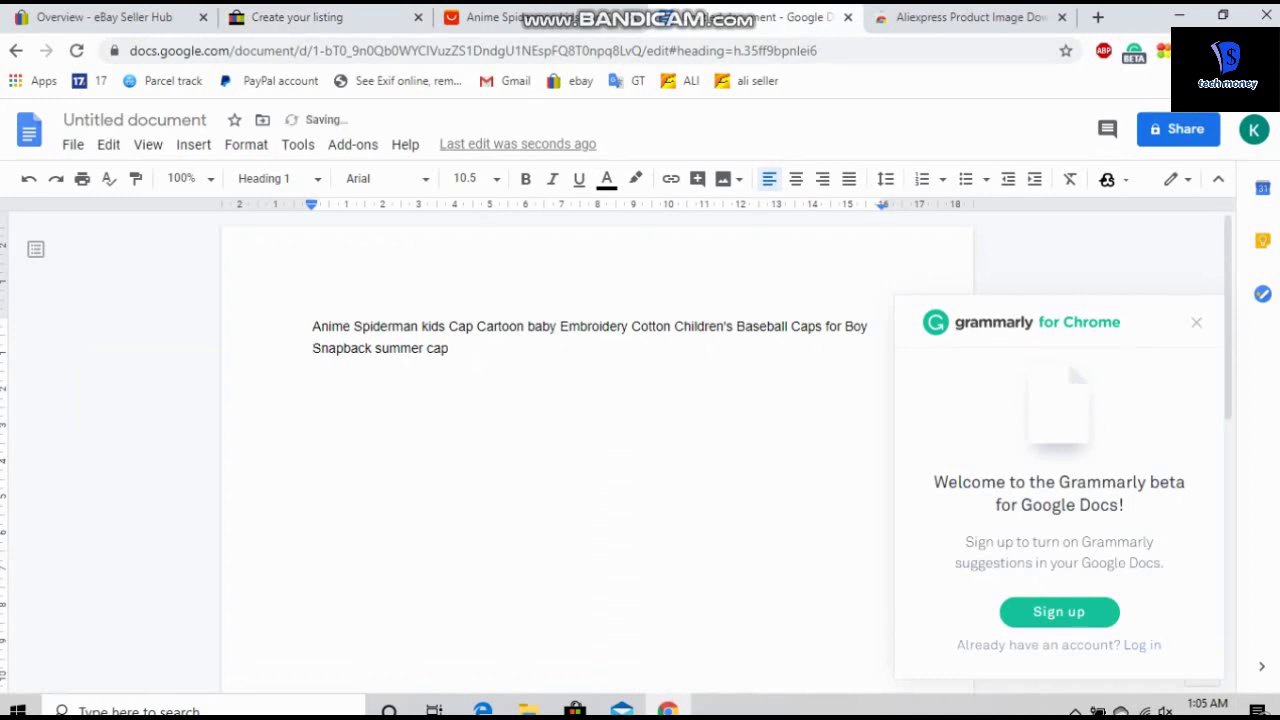
left_click(822, 326)
key("shift+Right")
key("shift+Right")
key("shift+Right")
key("shift+Right")
key("shift+Right")
key("shift+Right")
key("shift+Right")
key("shift+Right")
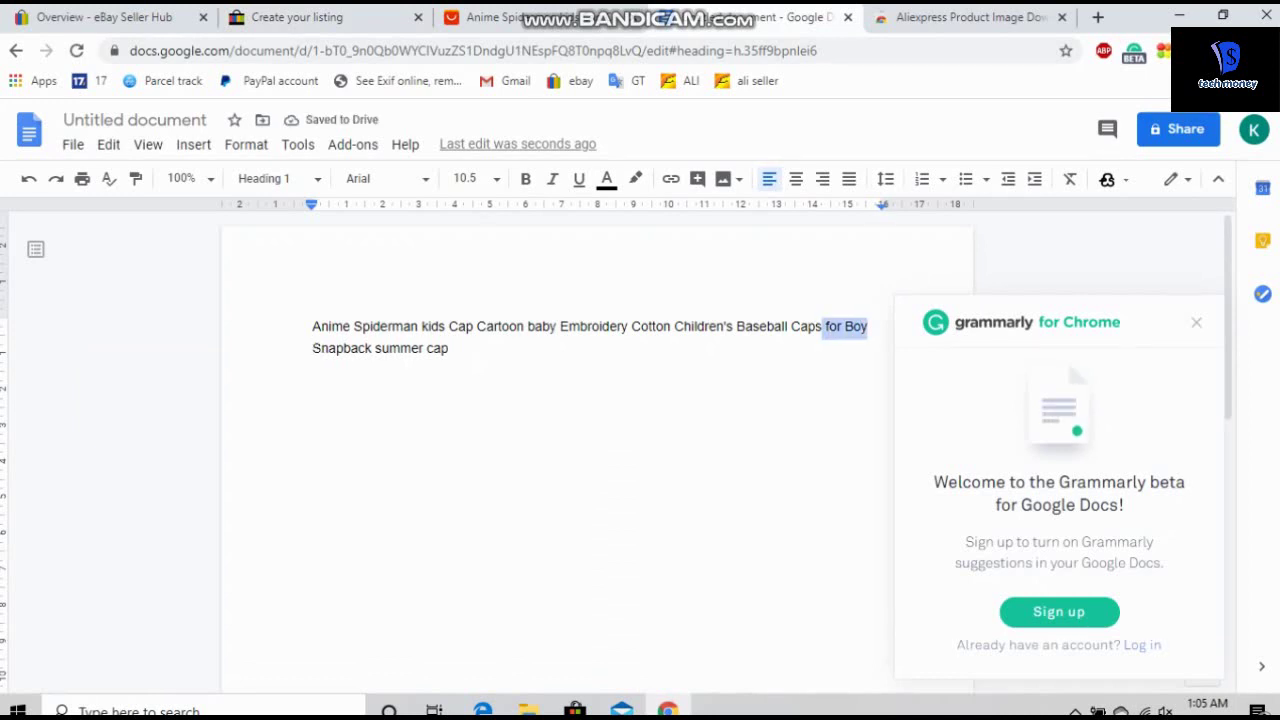
key("BackSpace")
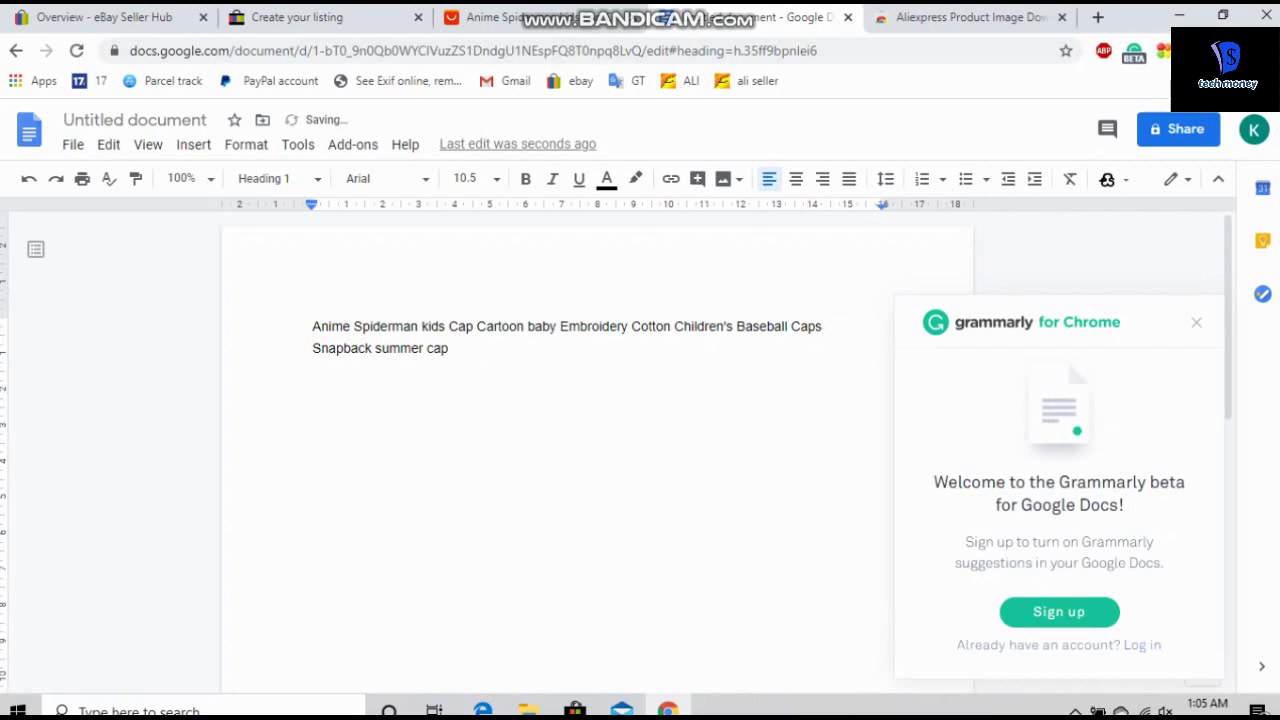
Step: Delete "summer cap" from the end of the title
left_click_drag(375, 348, 440, 348)
key("BackSpace")
type("p")
key("BackSpace")
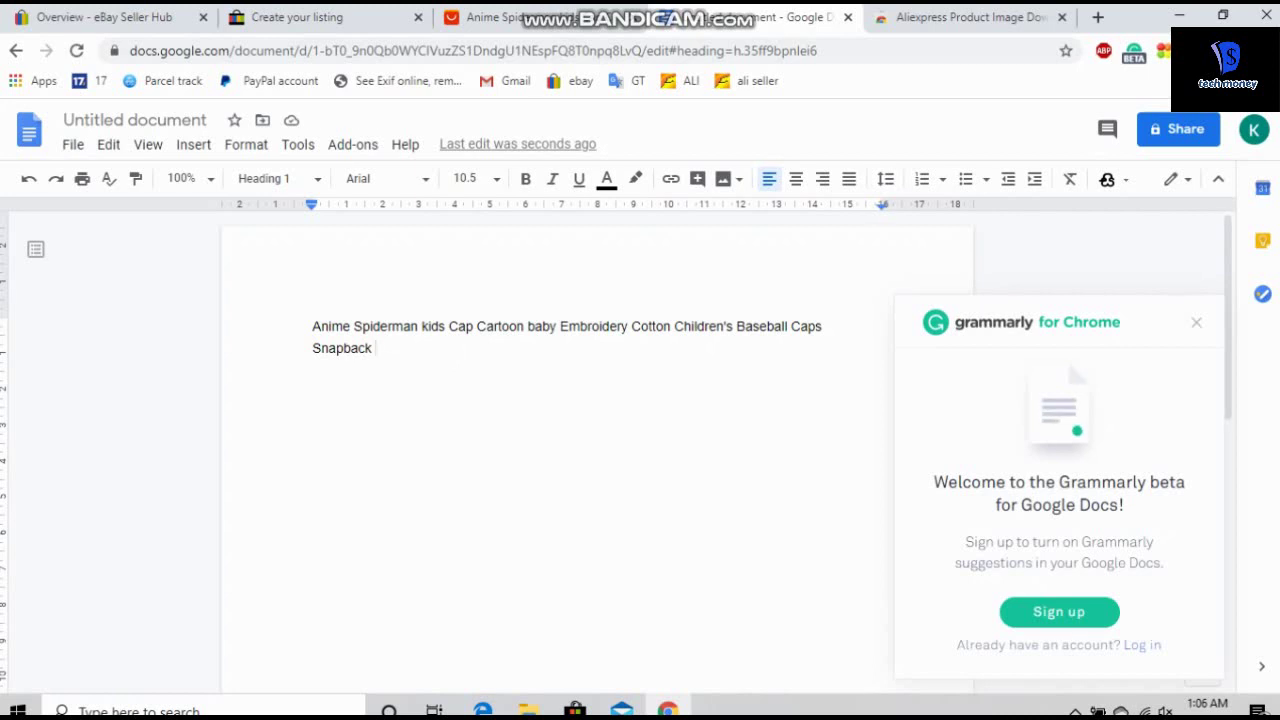
Step: Delete the word "Embroidery" from the title and replace "Caps" with "hat"
left_click(502, 326)
left_click_drag(560, 326, 631, 326)
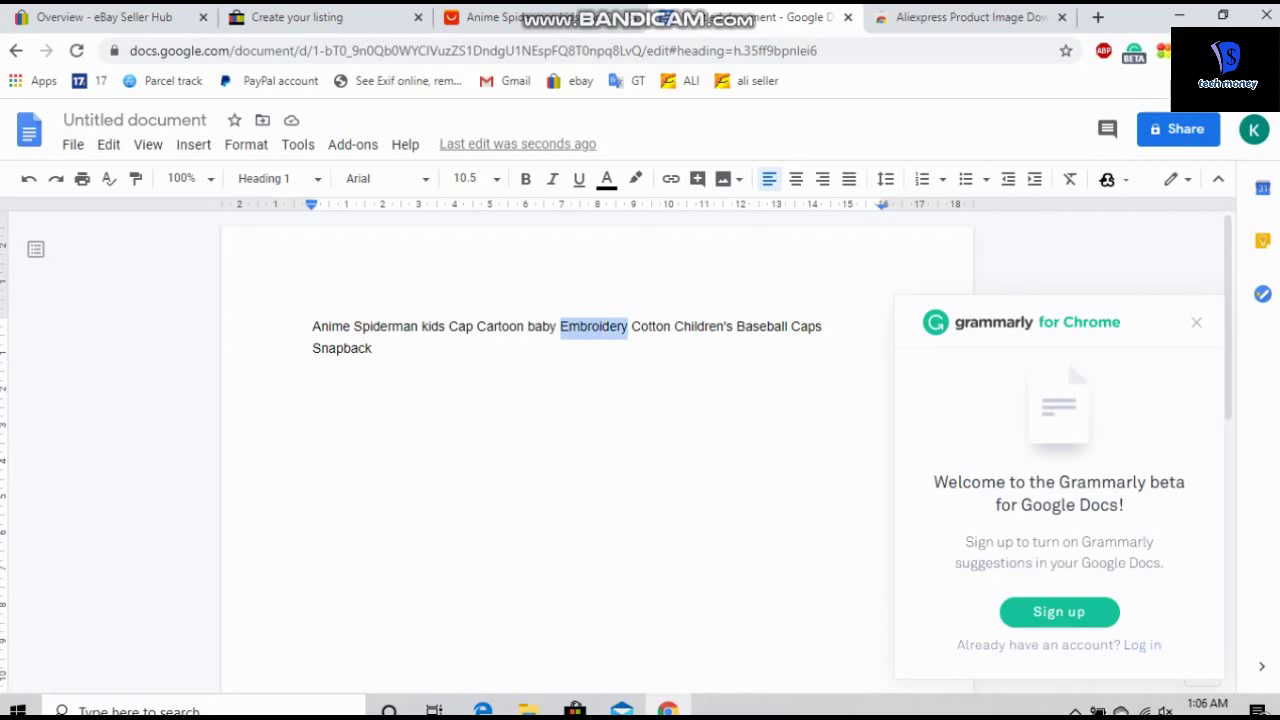
key("BackSpace")
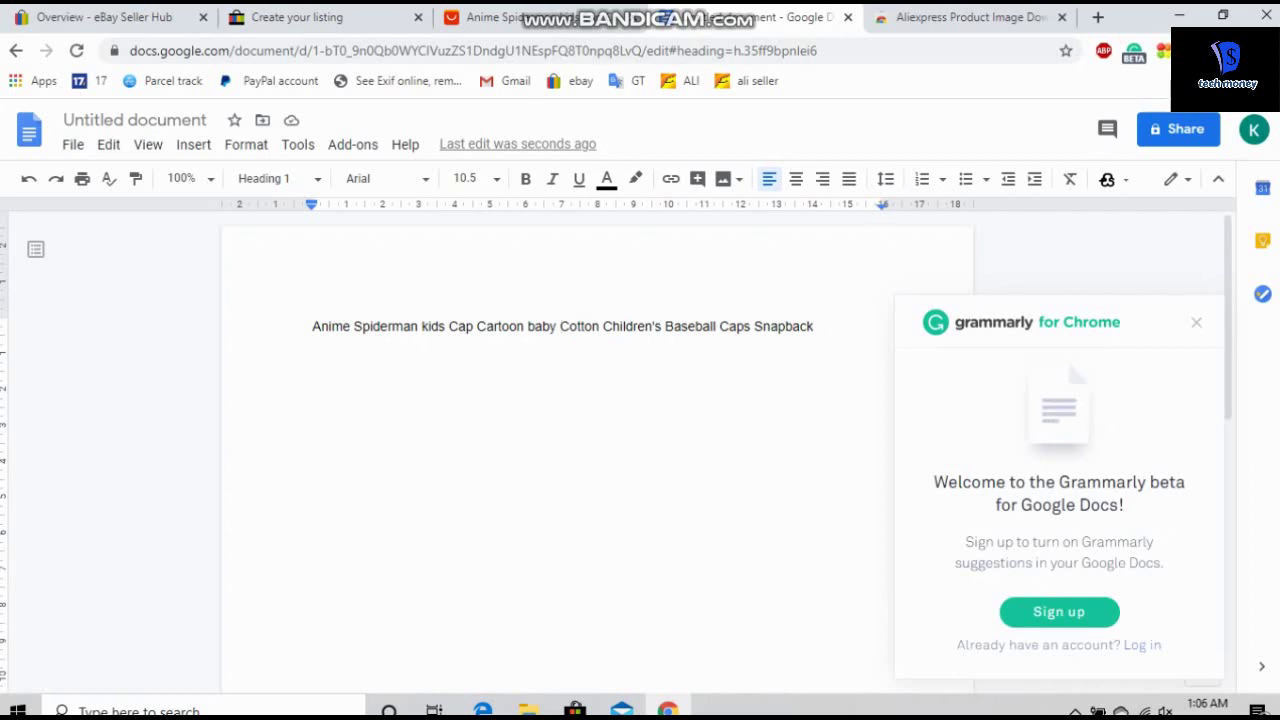
double_click(735, 326)
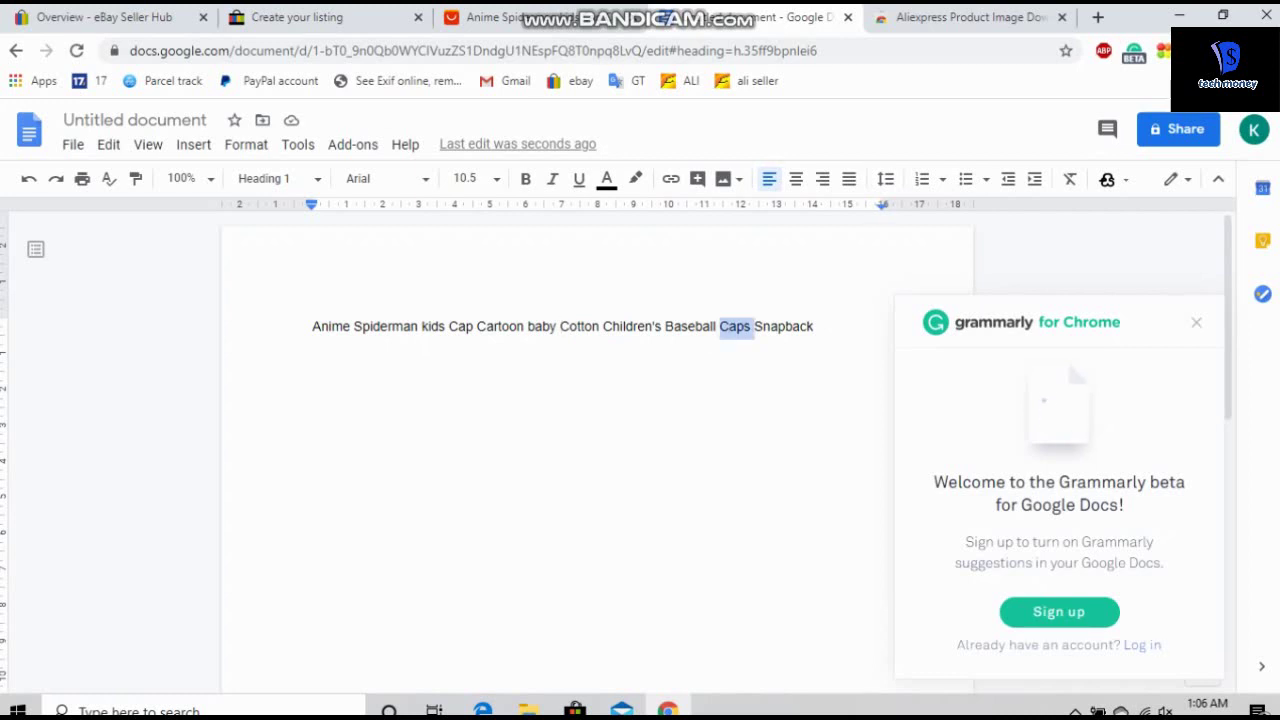
type("hat")
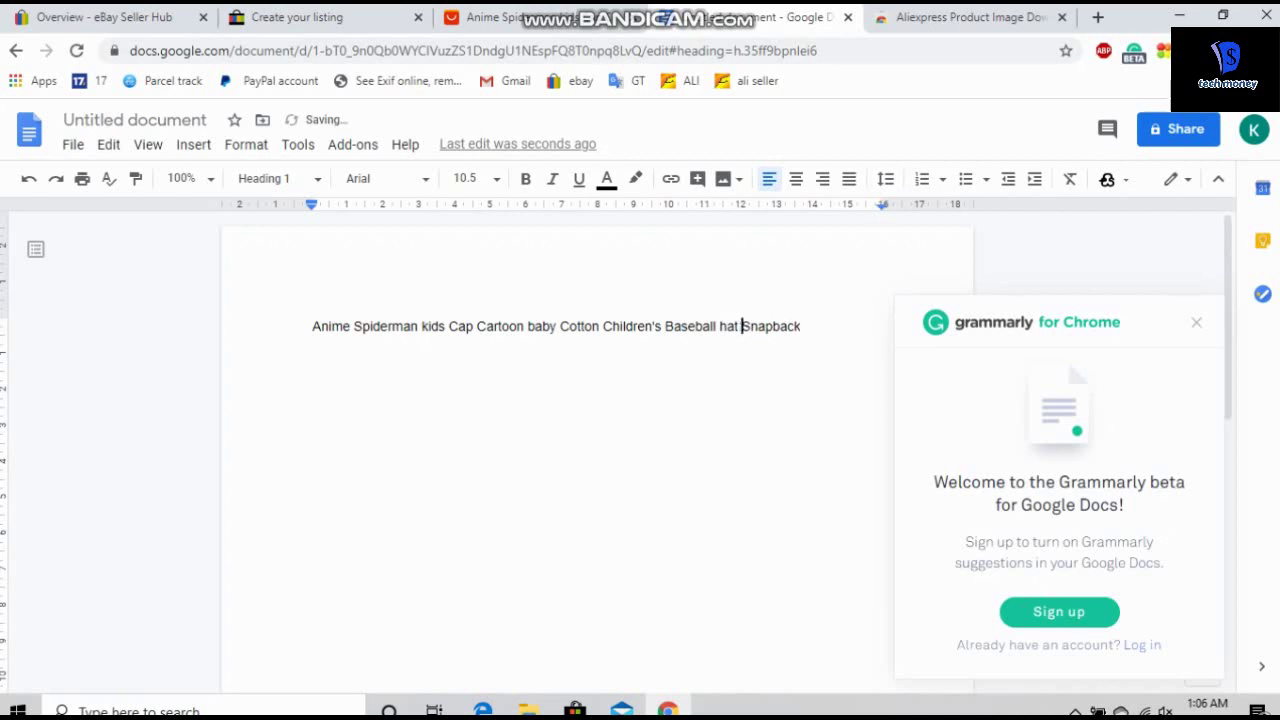
Step: Copy the shortened title from the document into the product name field of the eBay listing page
left_click_drag(801, 326, 312, 326)
key("ctrl+c")
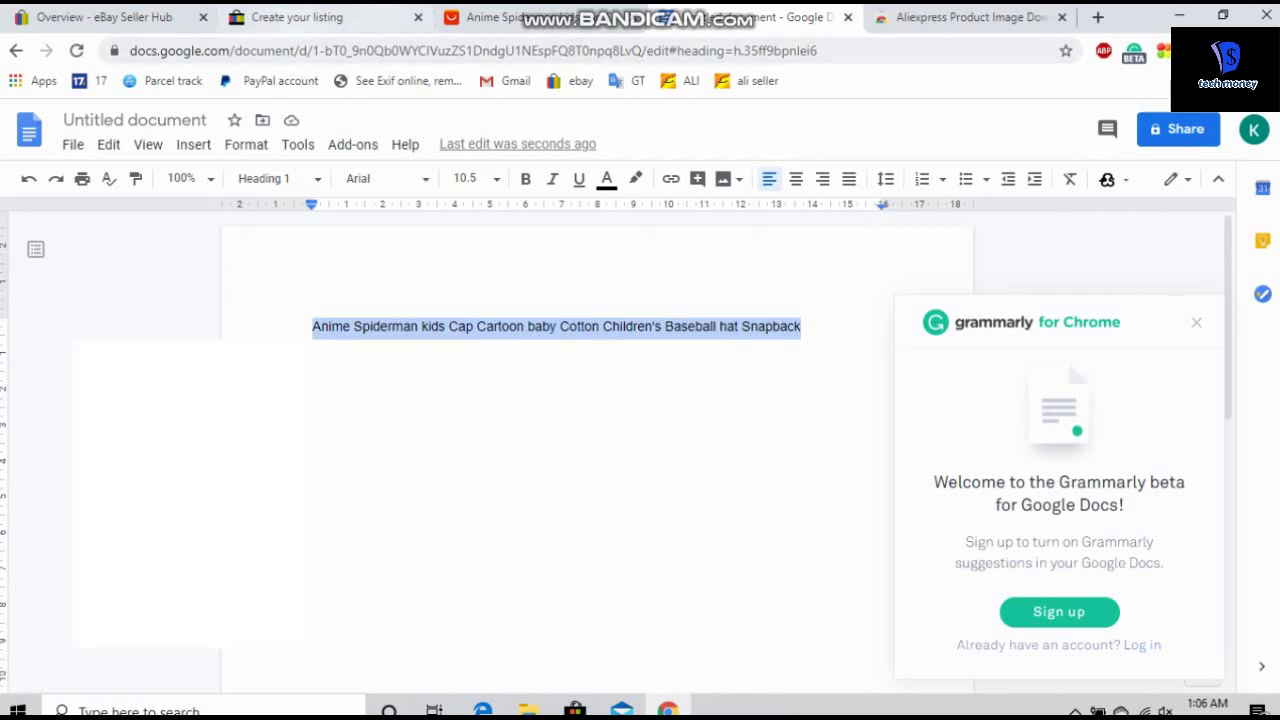
left_click(320, 17)
key("ctrl+v")
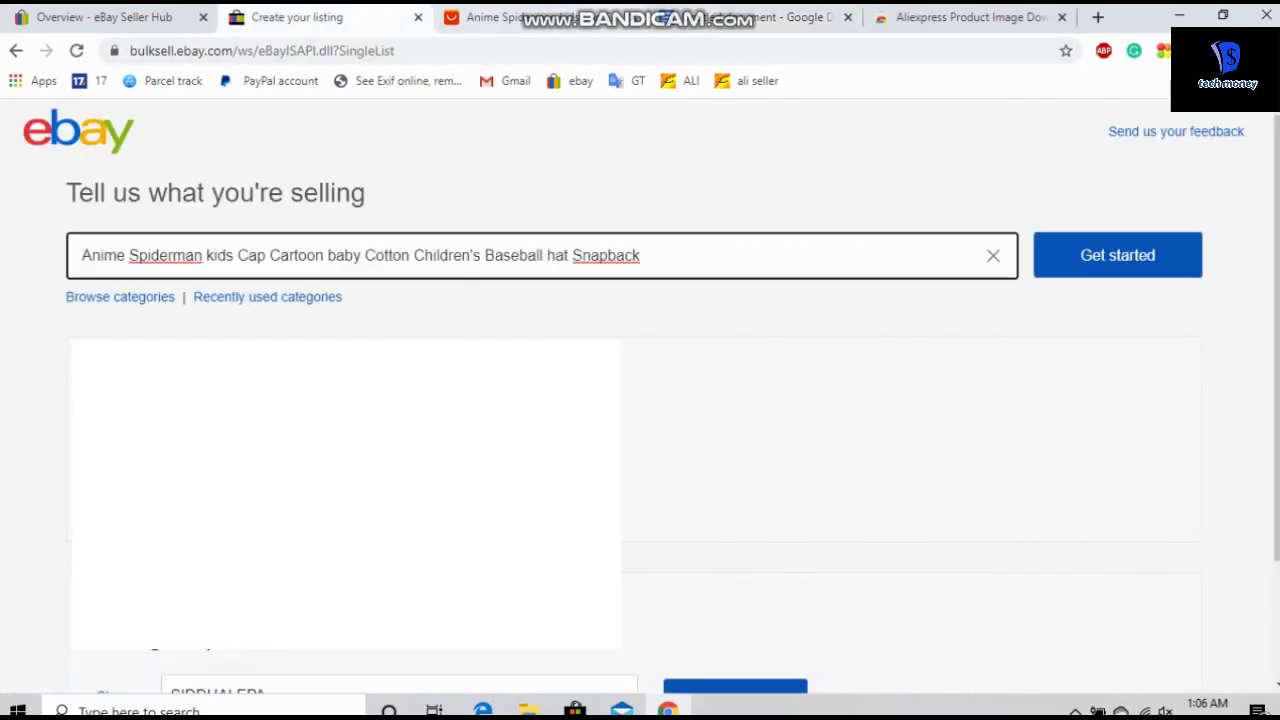
Step: Start the listing with the entered title in the suggested category Clothing, Shoes & Accessories > Kids > Boys > Boys' Accessories > Hats
left_click(750, 17)
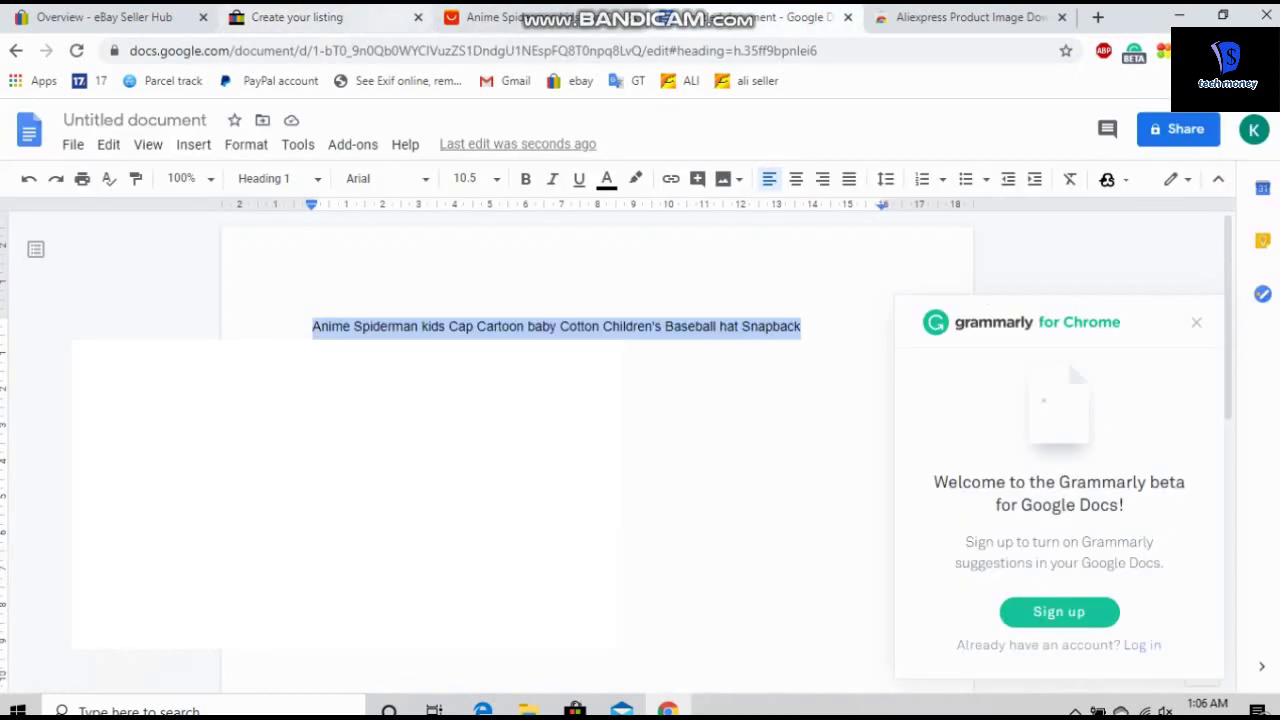
left_click(362, 17)
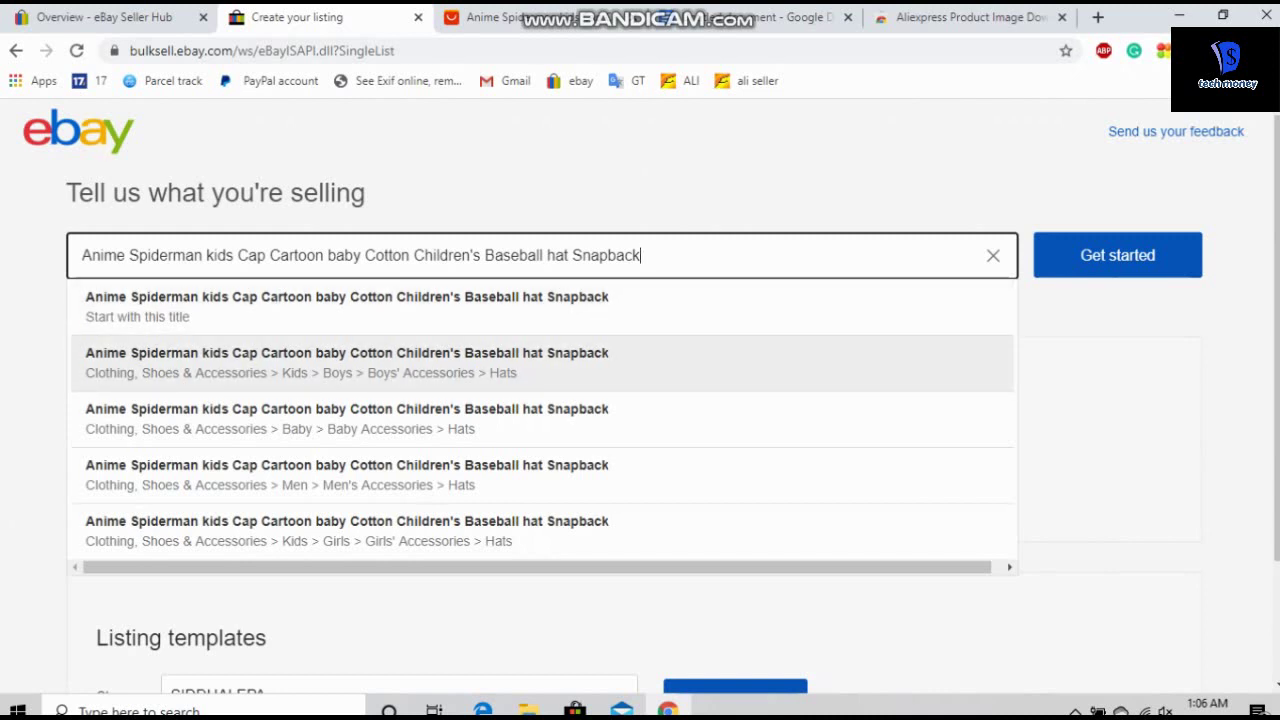
key("Down")
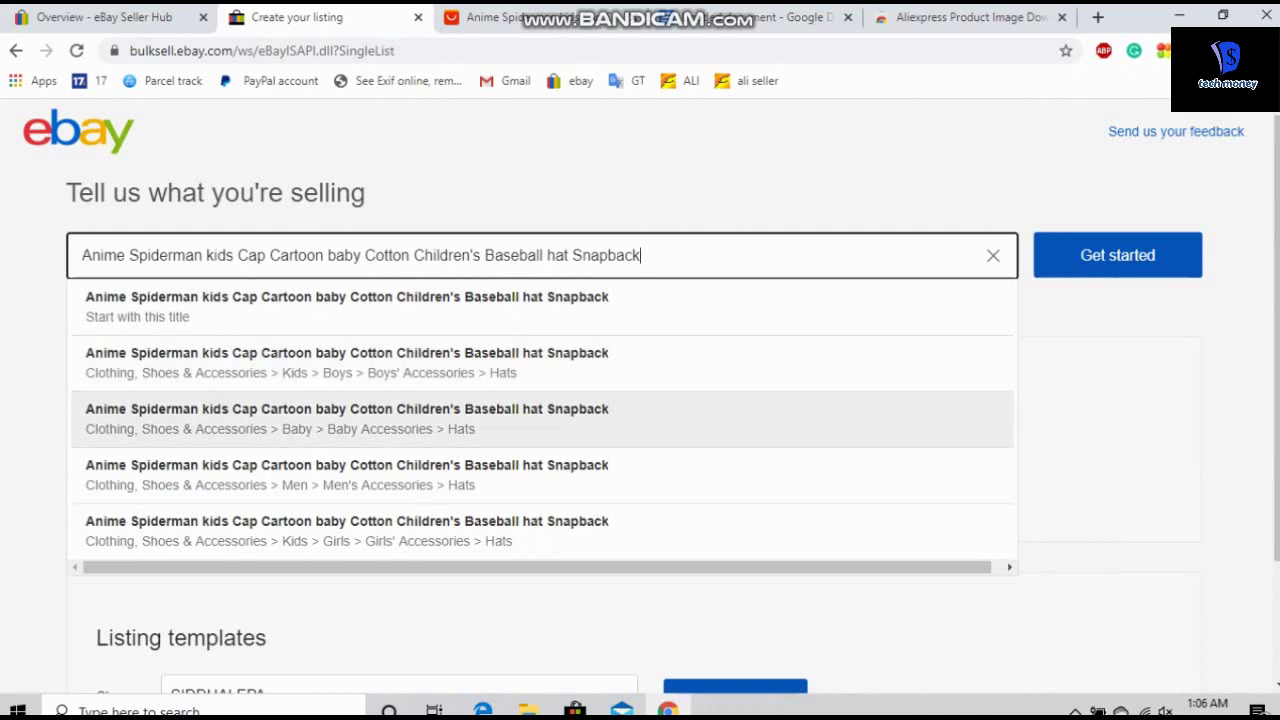
key("Down")
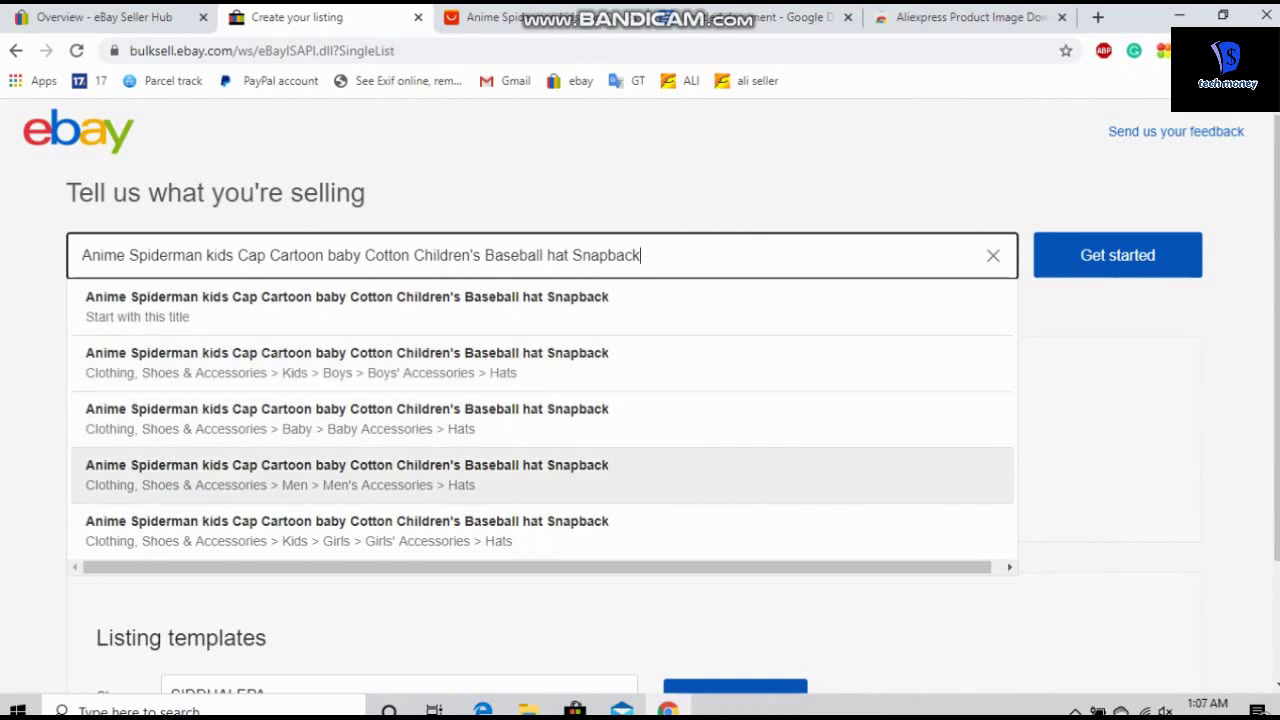
key("Down")
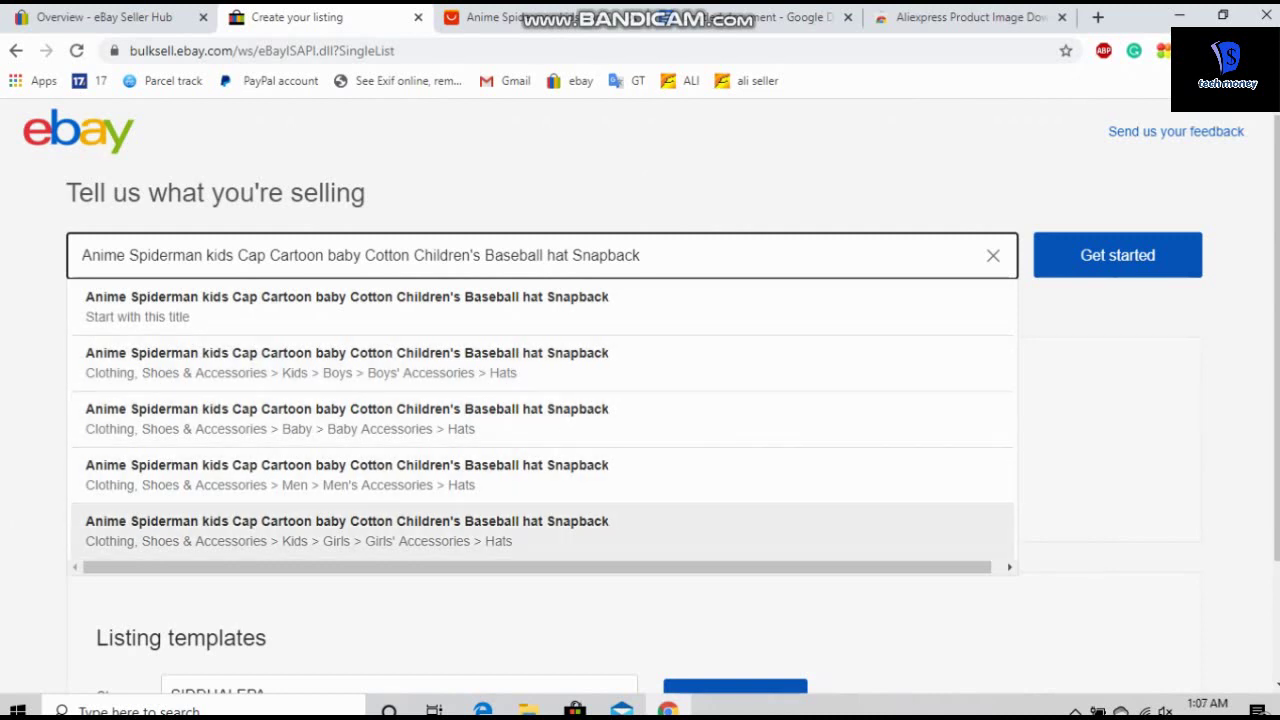
key("Up")
key("Down")
key("Up")
key("Up")
key("Up")
key("Down")
key("Down")
key("Down")
key("Up")
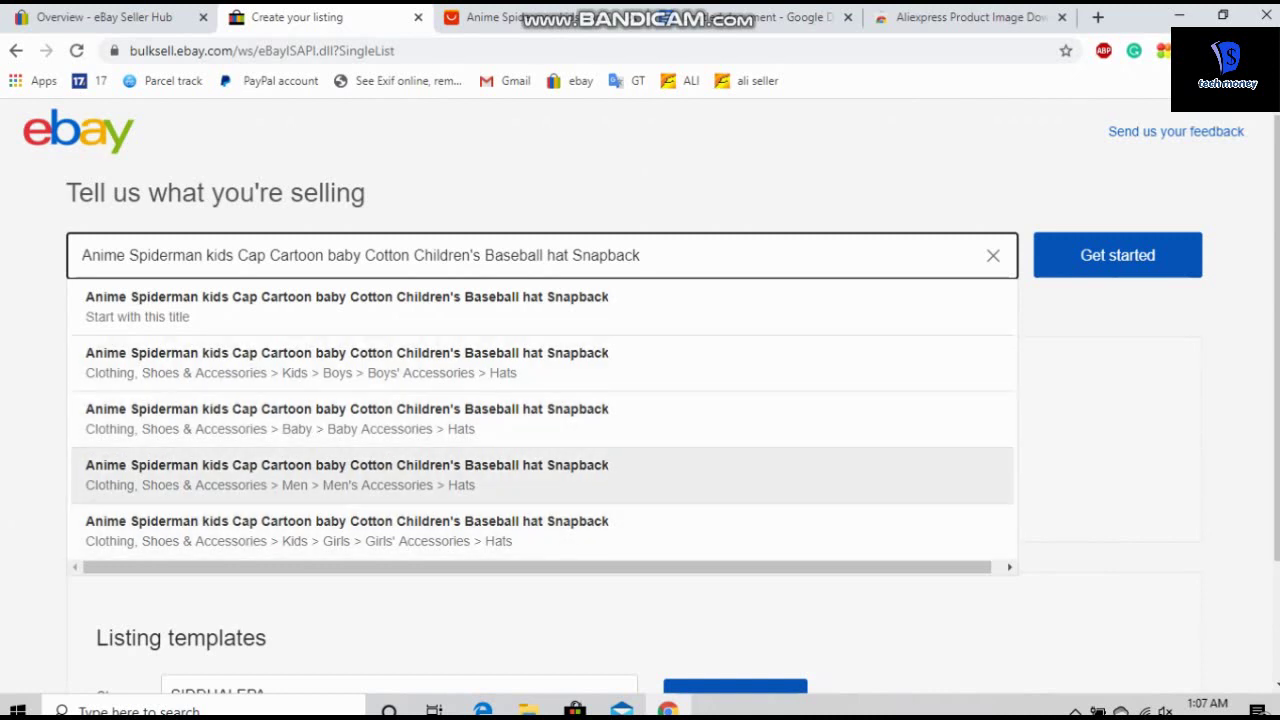
key("Up")
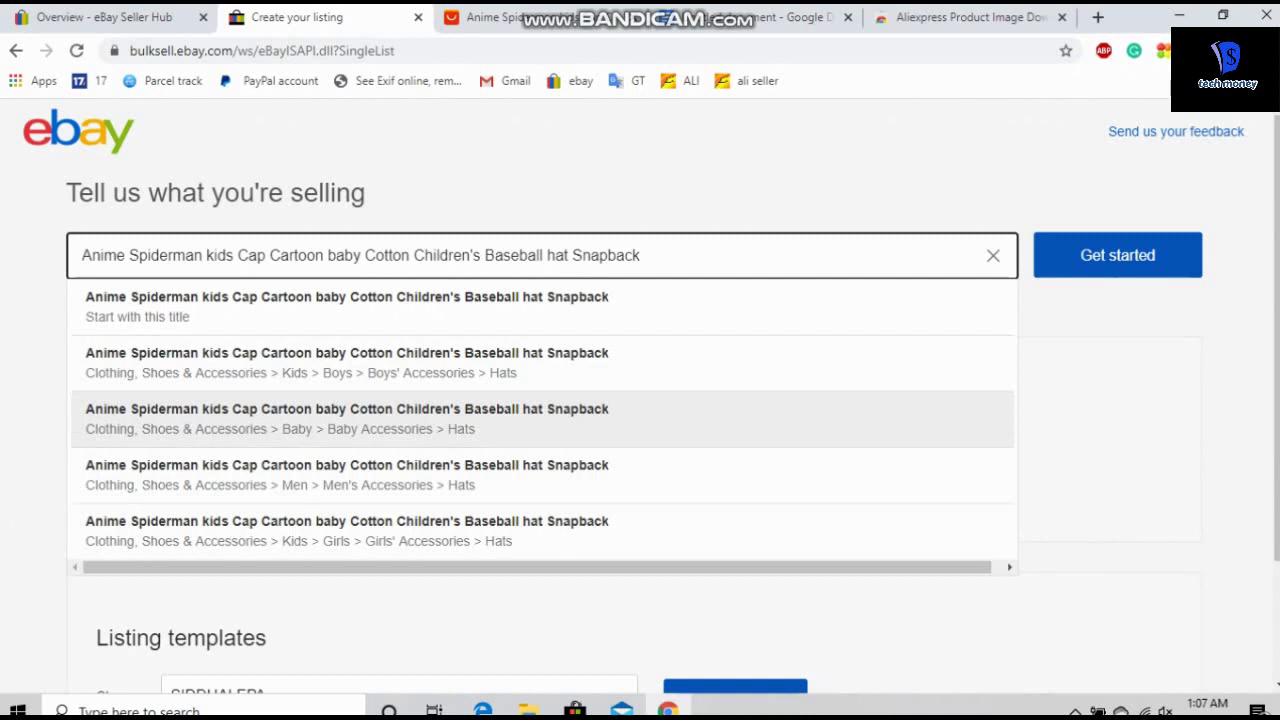
key("Up")
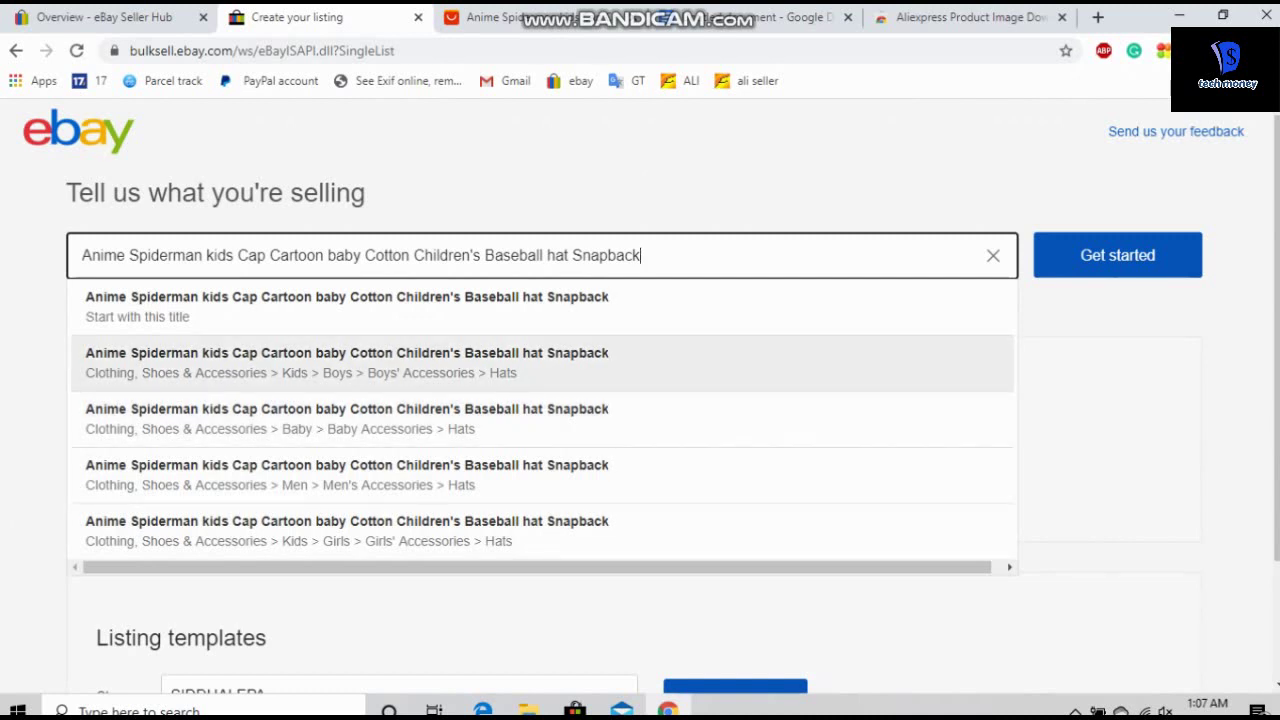
key("Down")
key("Down")
key("Down")
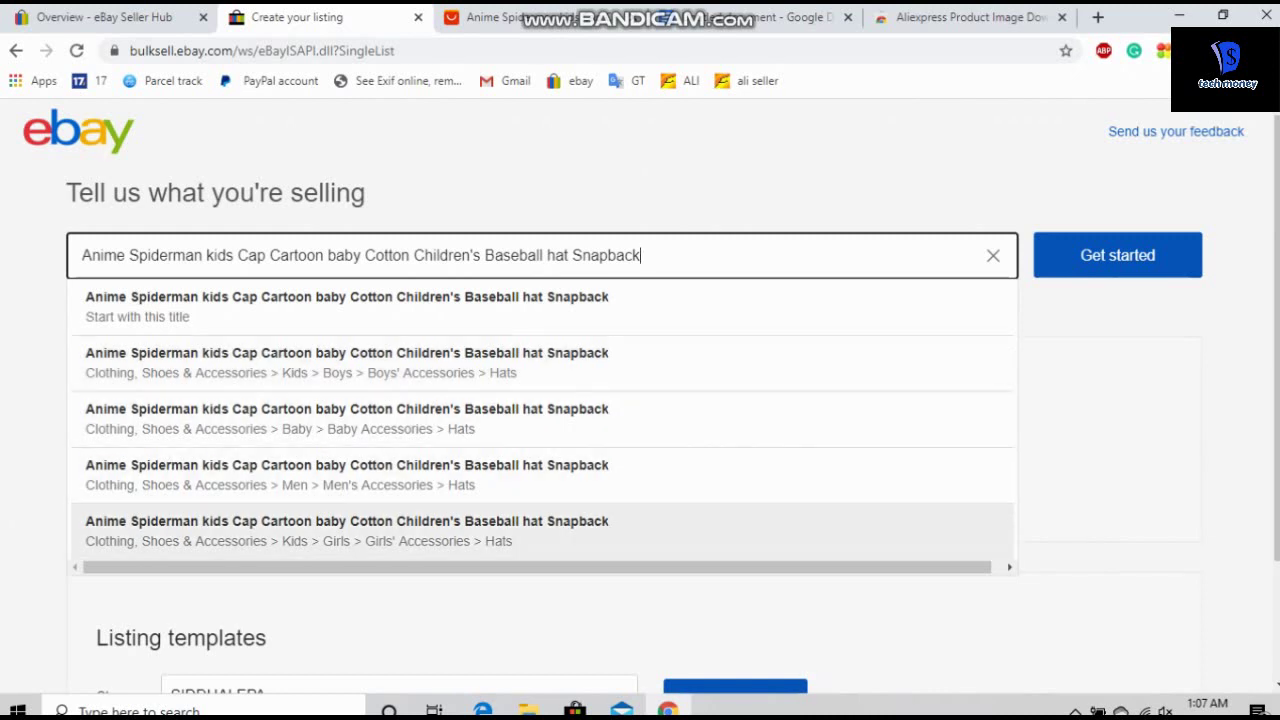
key("Up")
key("Up")
key("Up")
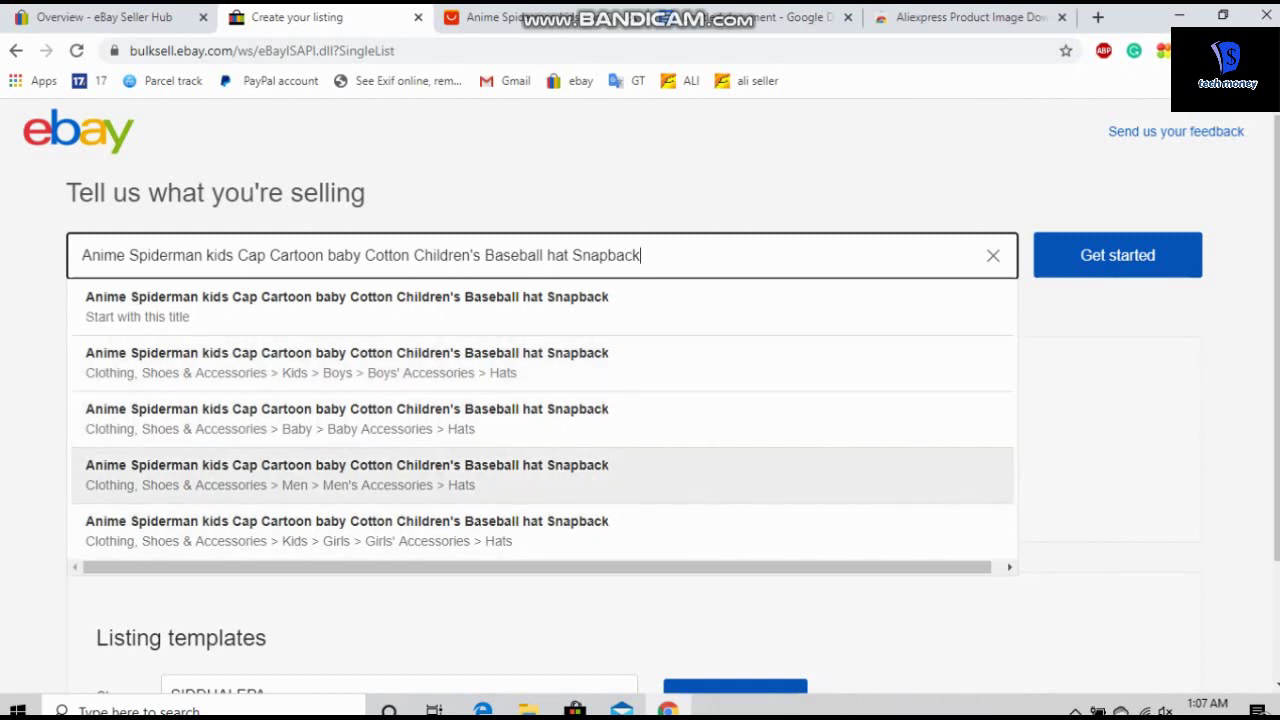
scroll(542, 450, "down", 1)
scroll(542, 450, "up", 1)
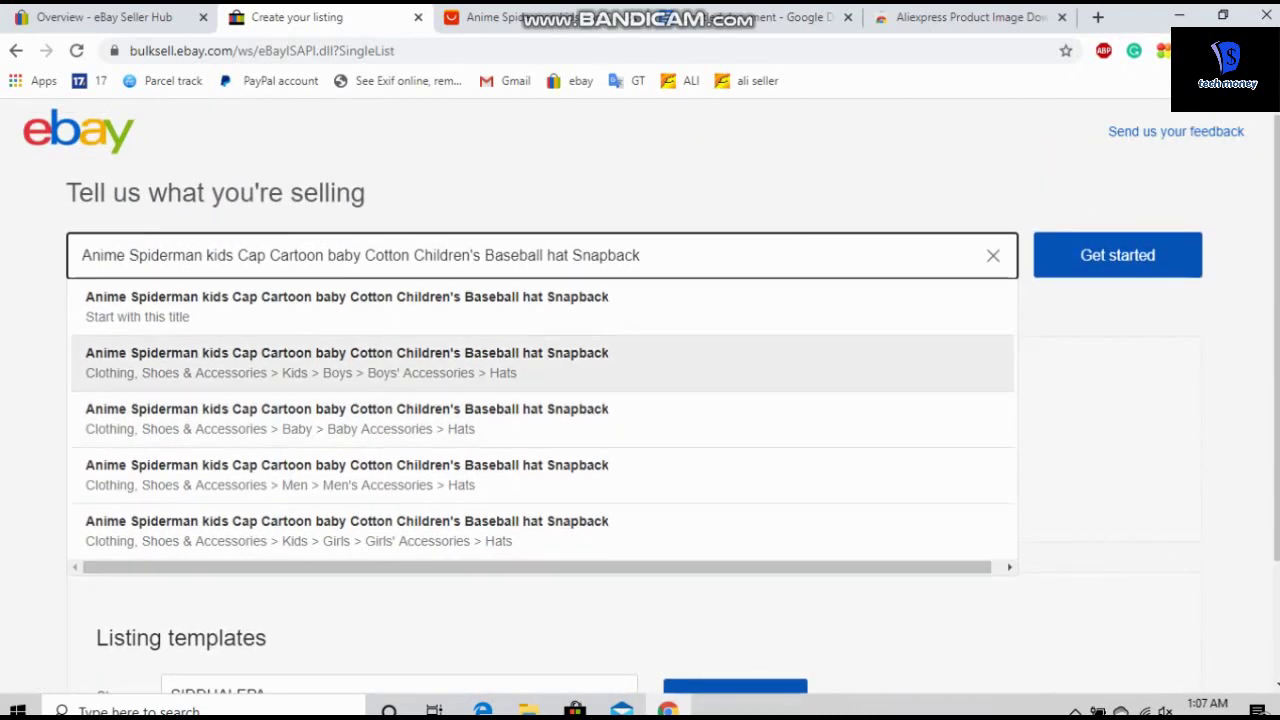
key("Return")
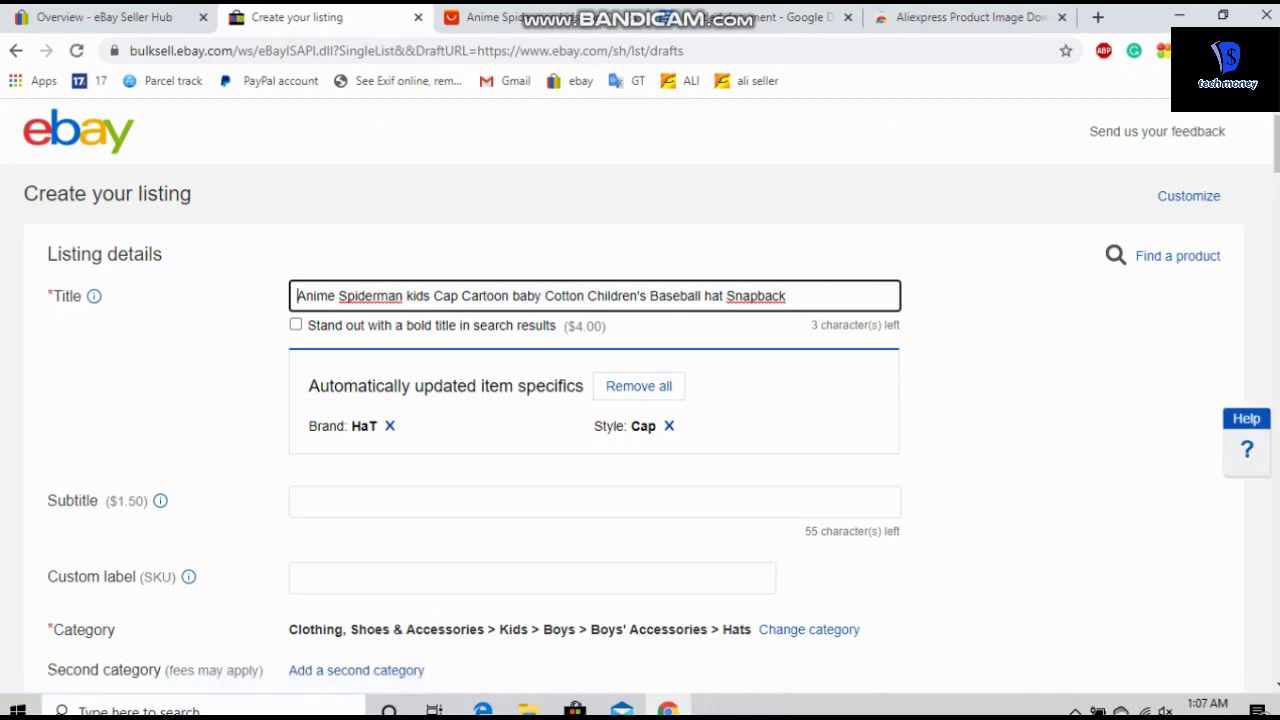
Step: Remove the automatically updated brand and style item specifics beneath the listing title
scroll(640, 400, "down", 1)
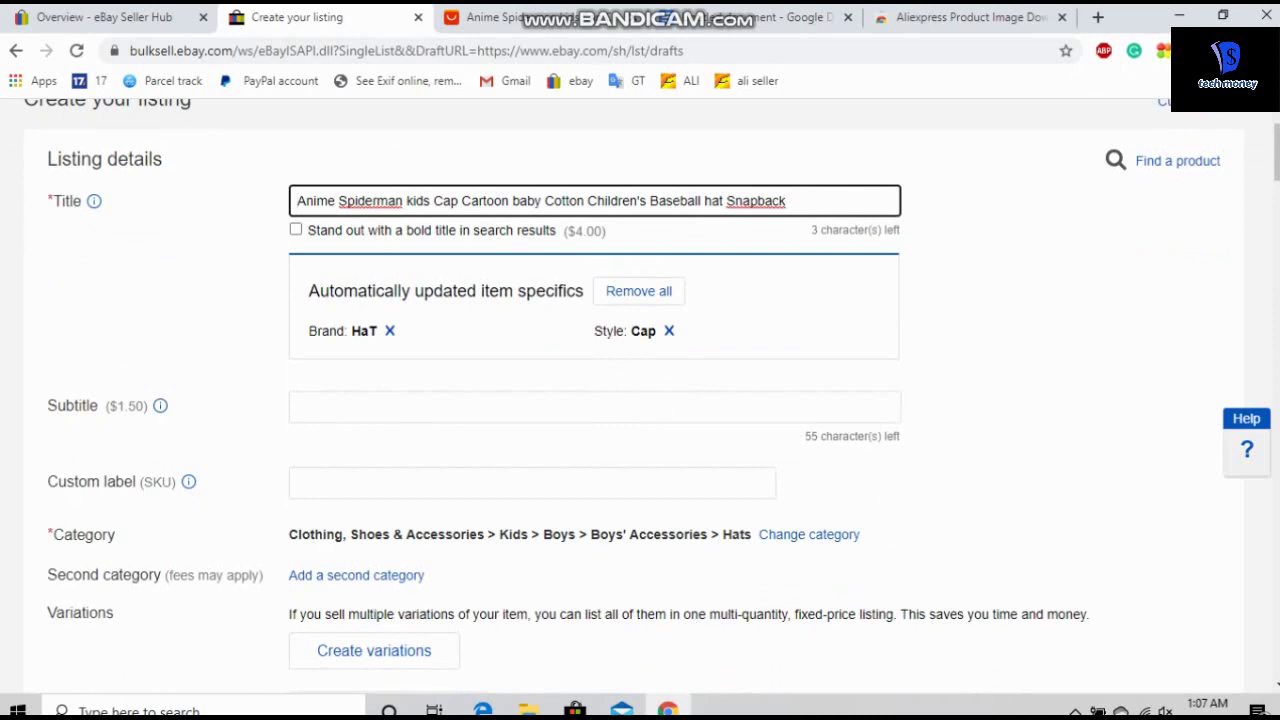
left_click(390, 330)
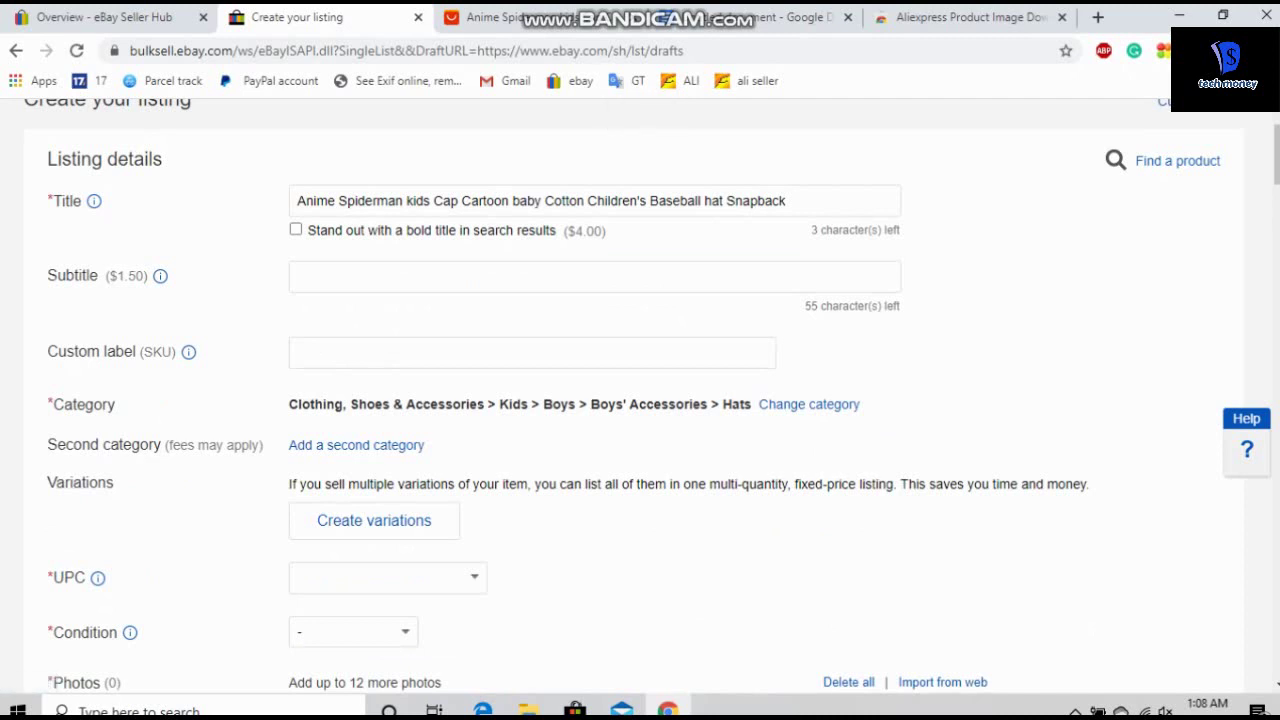
Step: Review the subtitle, custom label, category and variations fields in the listing details
left_click_drag(47, 275, 148, 276)
left_click(148, 276)
left_click(298, 352)
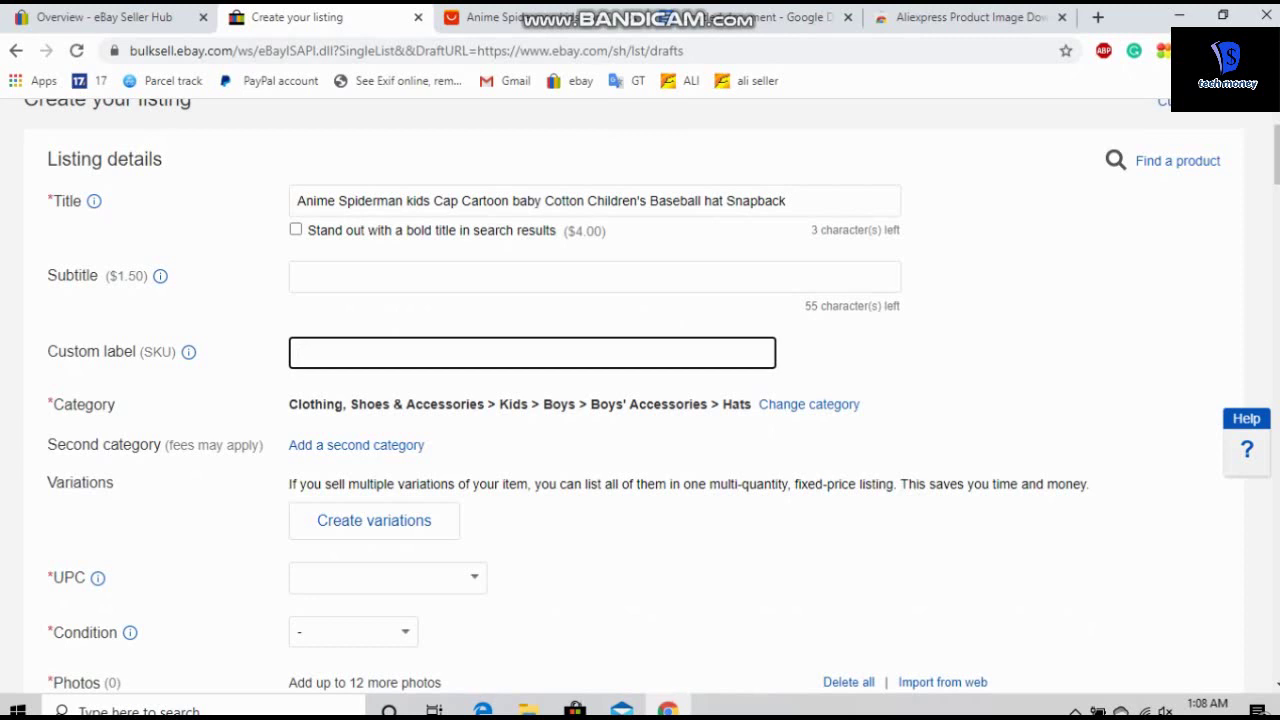
scroll(650, 400, "down", 1)
scroll(650, 400, "down", 1)
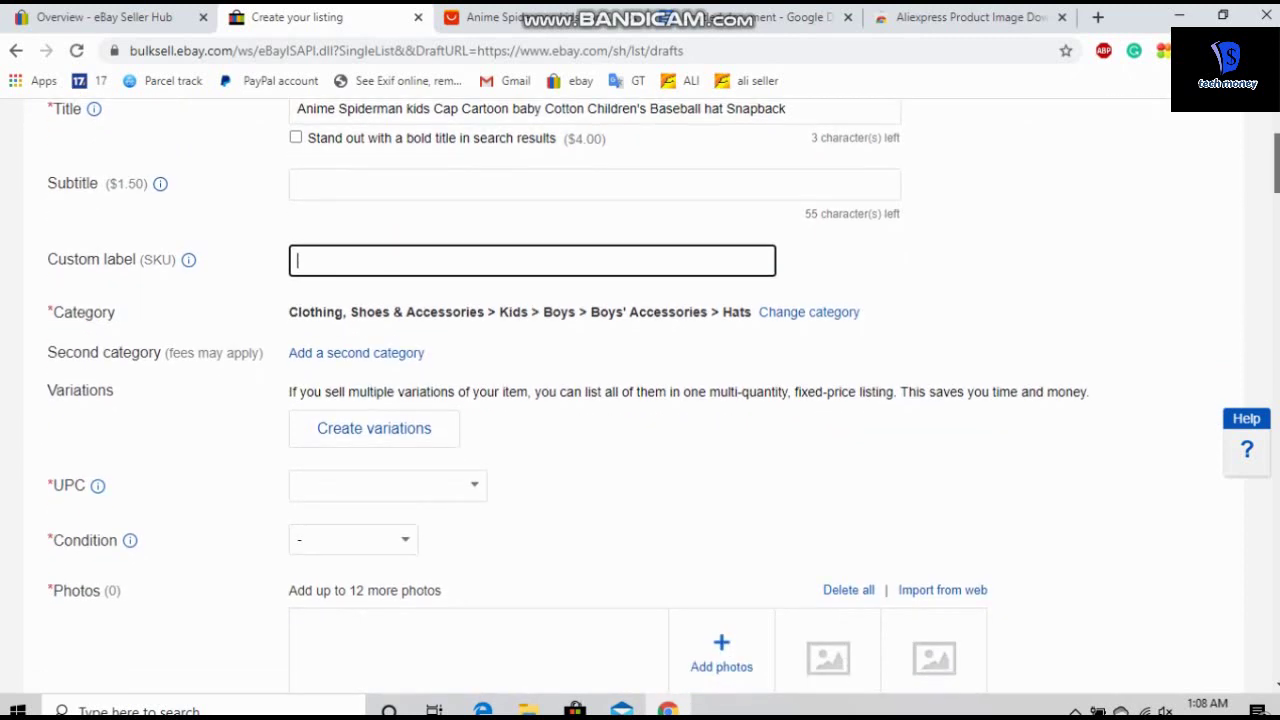
scroll(650, 400, "down", 1)
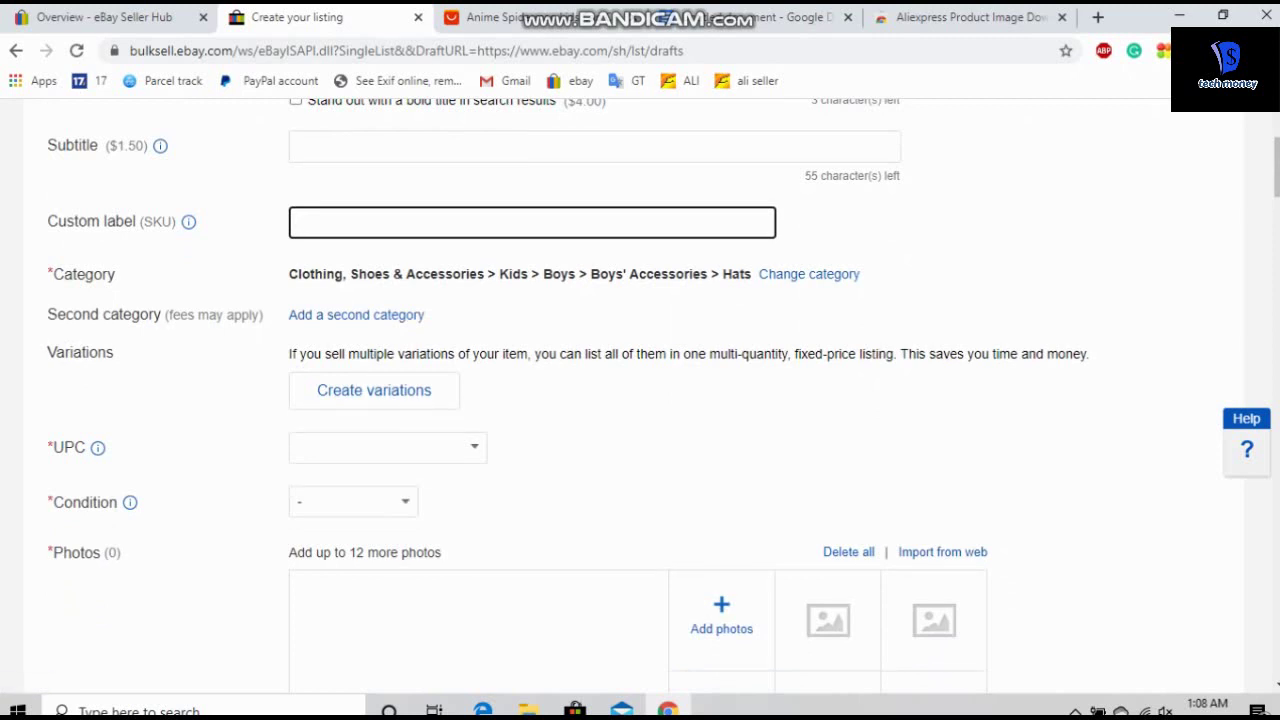
scroll(568, 385, "down", 1)
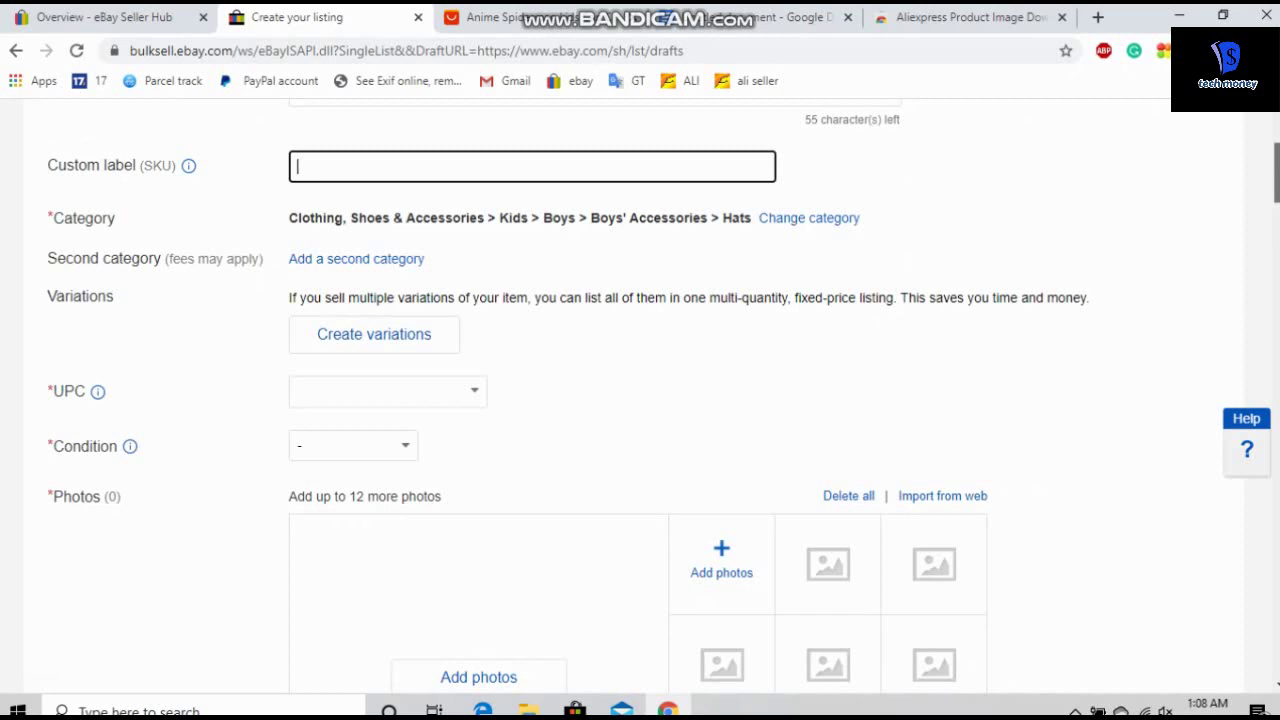
scroll(640, 400, "down", 1)
scroll(640, 400, "down", 1)
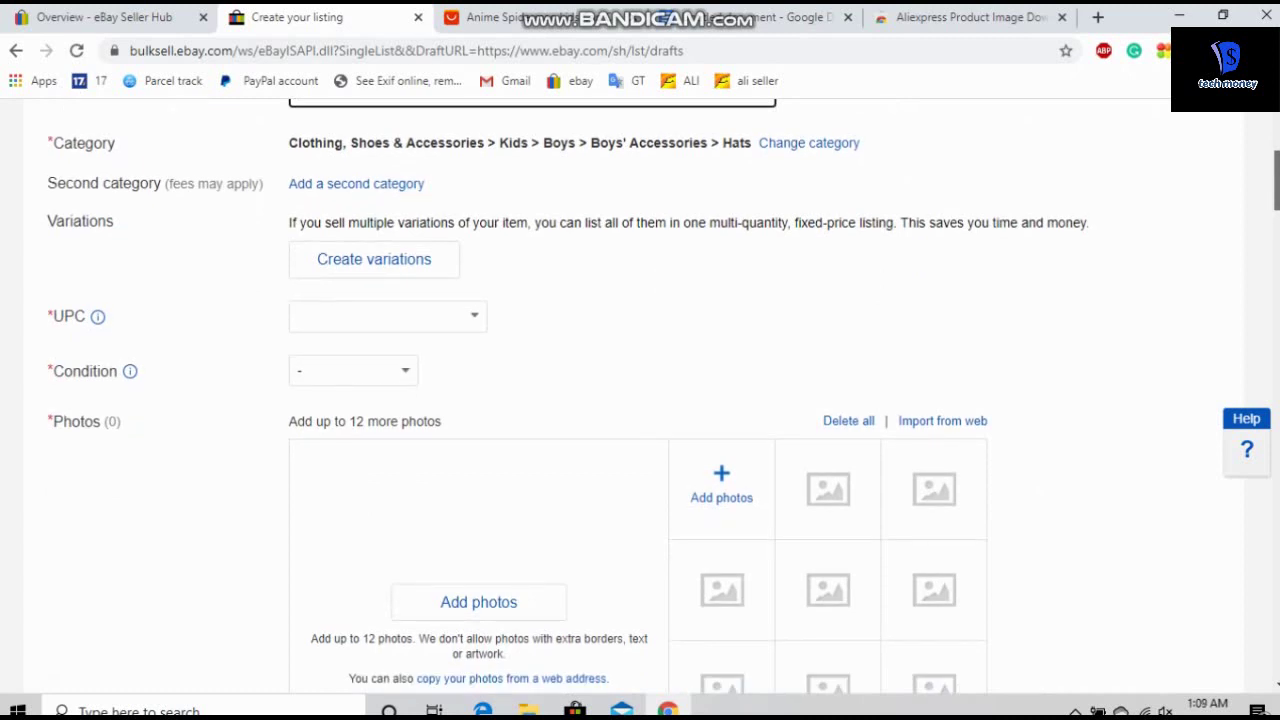
scroll(640, 400, "down", 2)
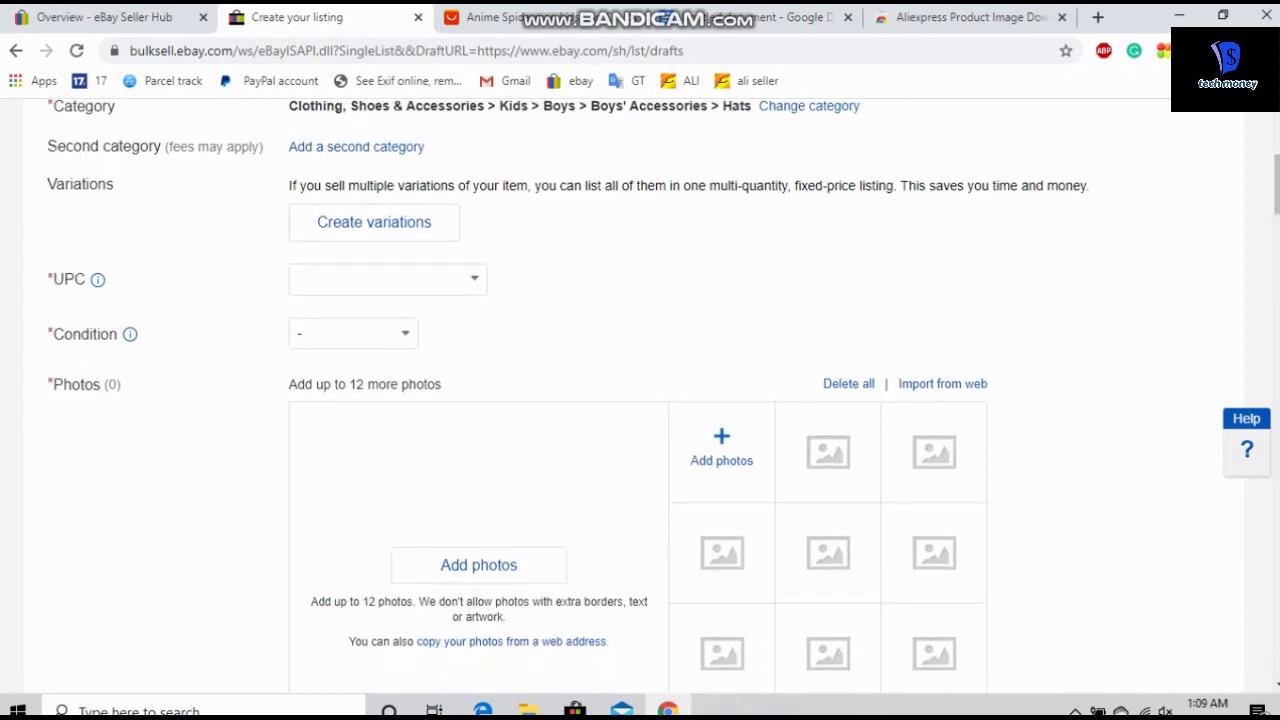
Step: Set the UPC to "Does not apply" and the item's condition to "New with tags"
left_click(388, 279)
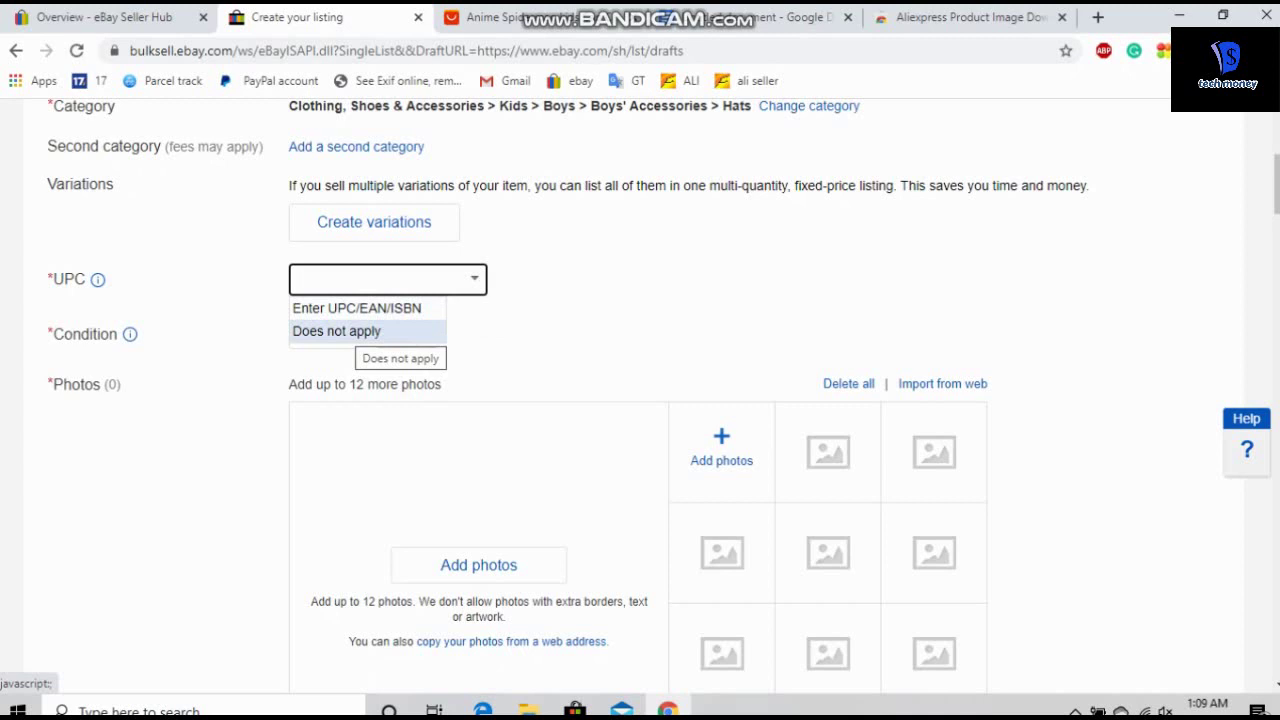
left_click(337, 331)
left_click(372, 334)
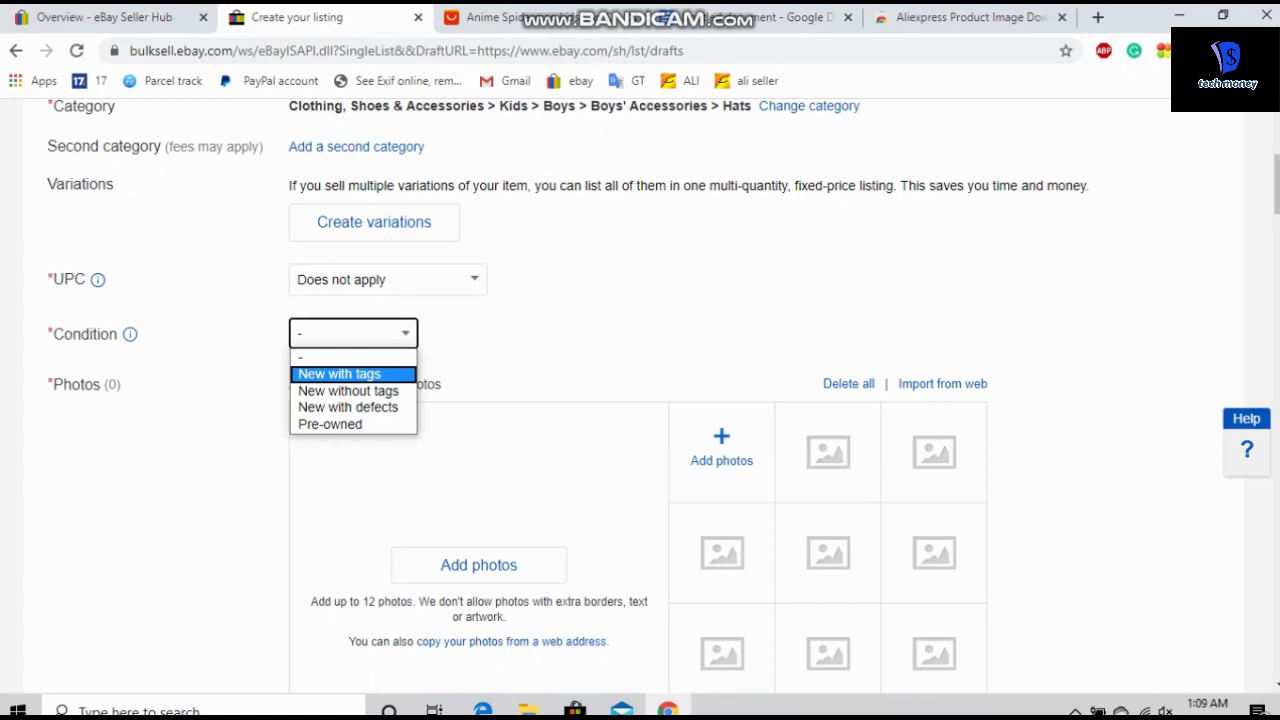
key("Down")
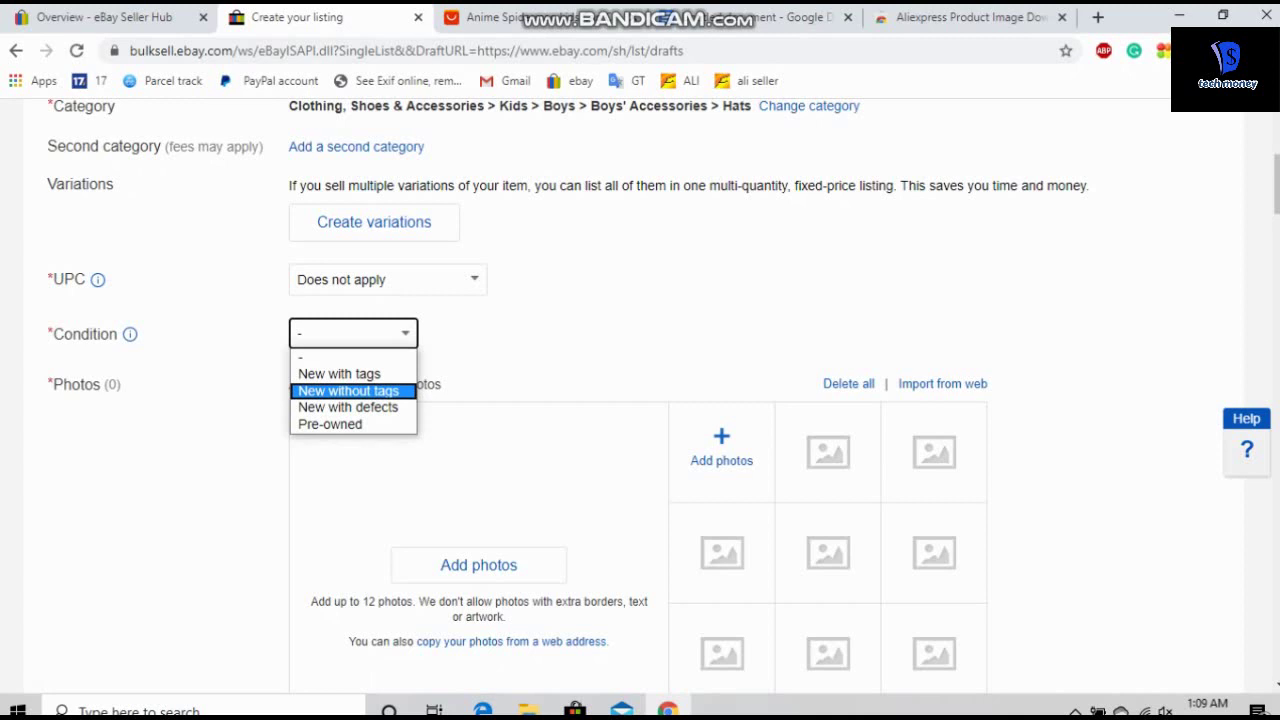
key("Up")
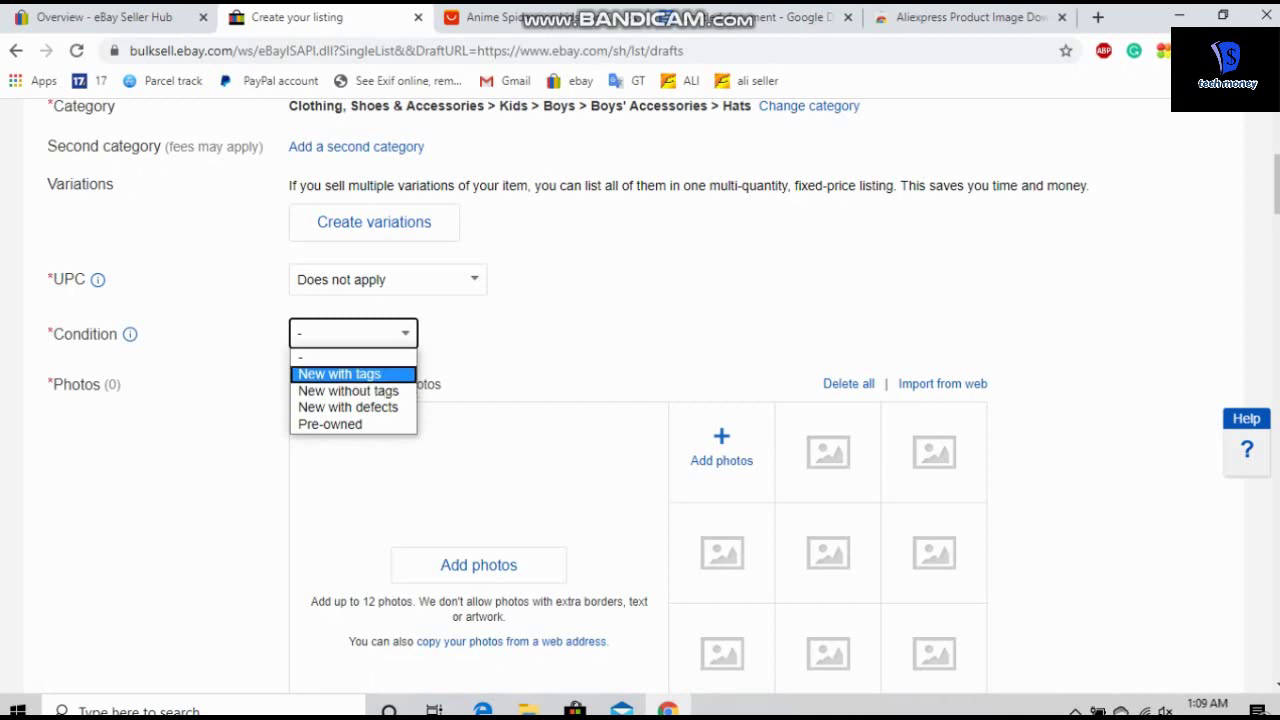
key("Return")
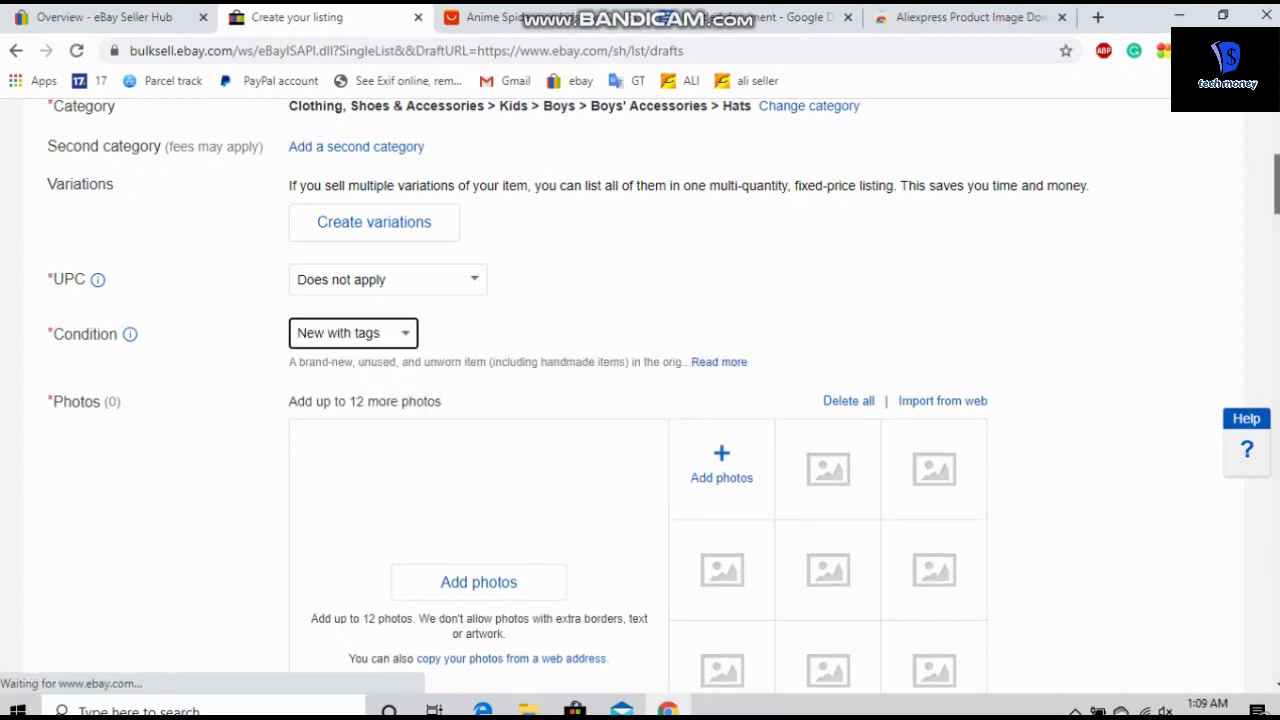
Step: Upload product photos 1 to 7 from the Anime Spiderman kids Cap folder inside Downloads > Aliexpress
scroll(640, 400, "down", 2)
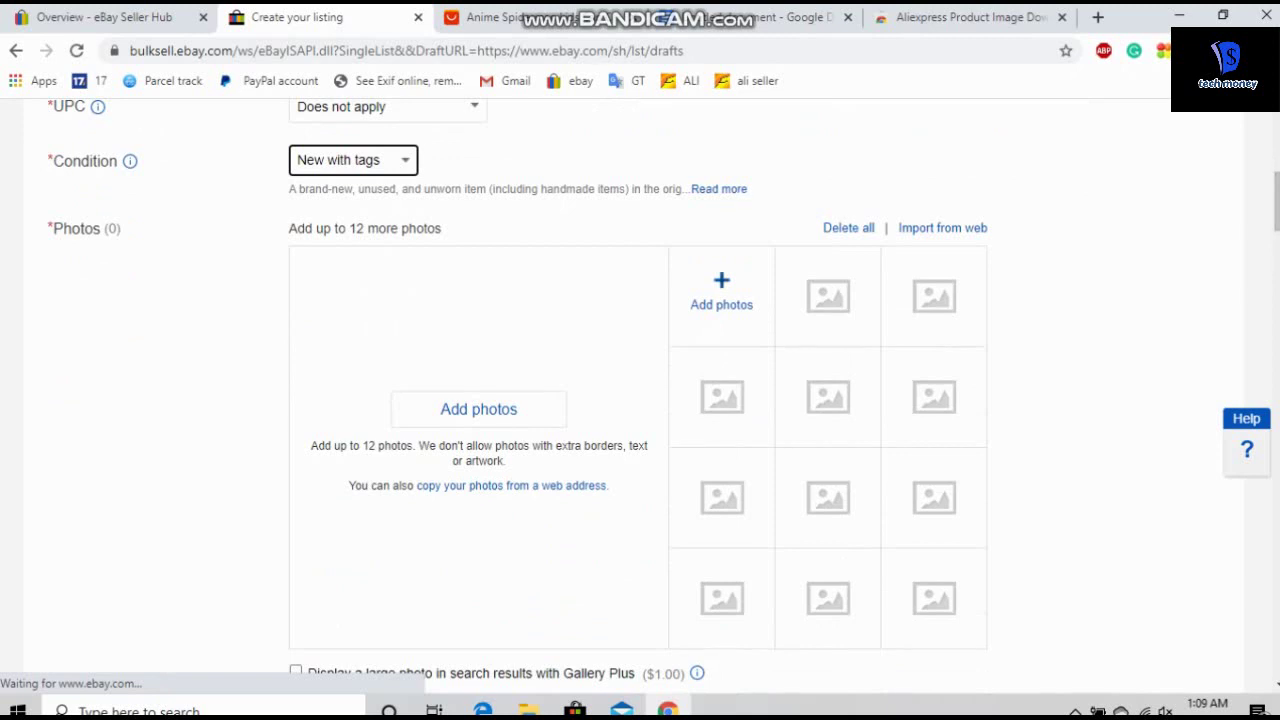
left_click(721, 295)
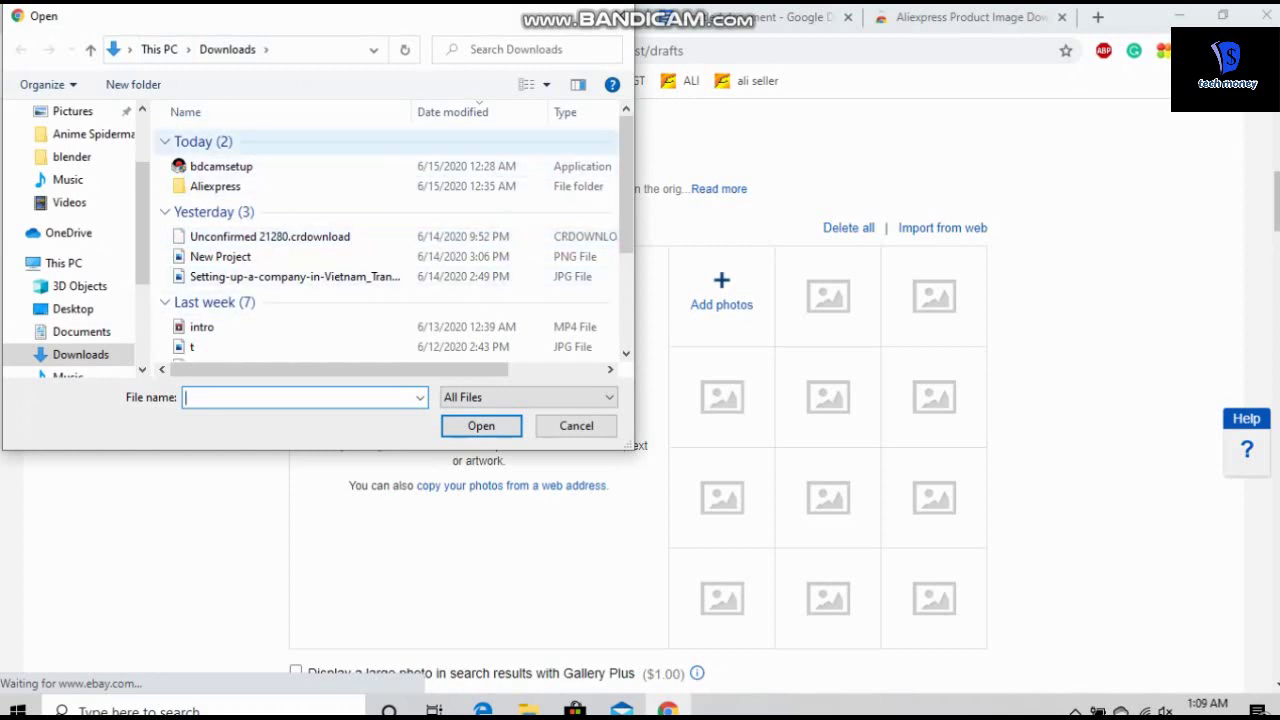
mouse_move(626, 150)
left_mouse_down()
mouse_move(626, 176)
mouse_move(626, 157)
left_mouse_up()
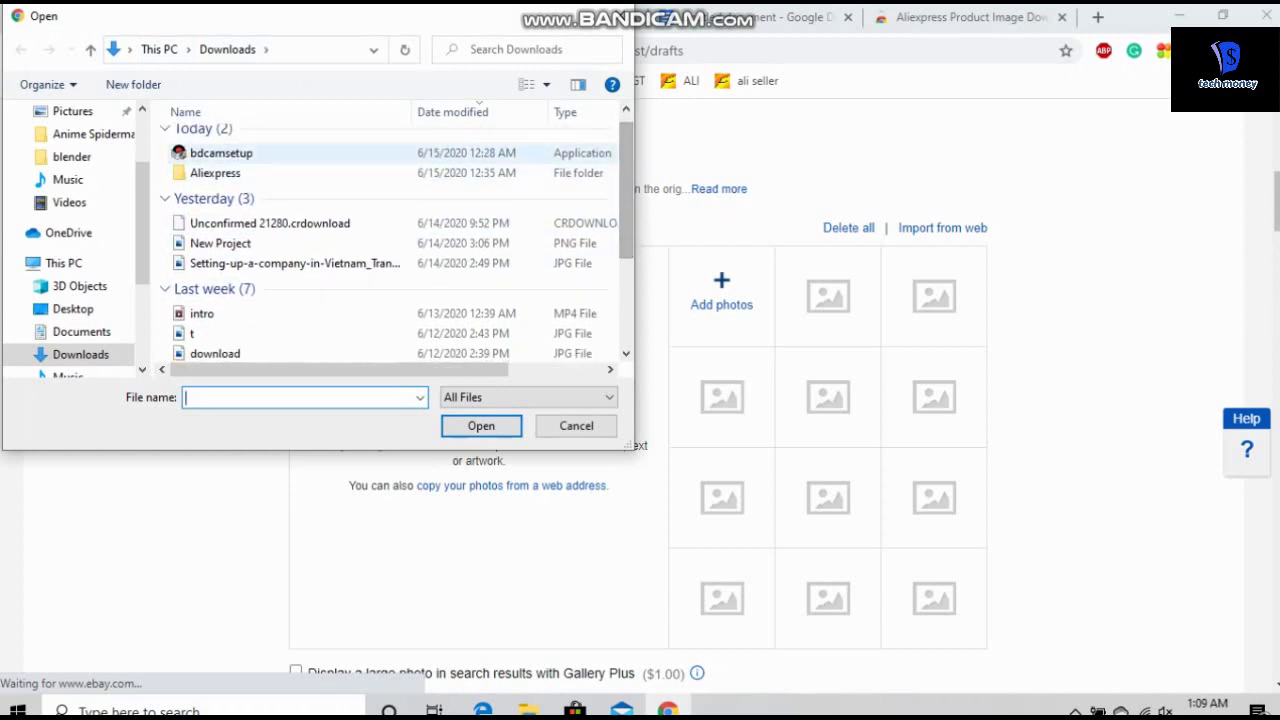
double_click(215, 172)
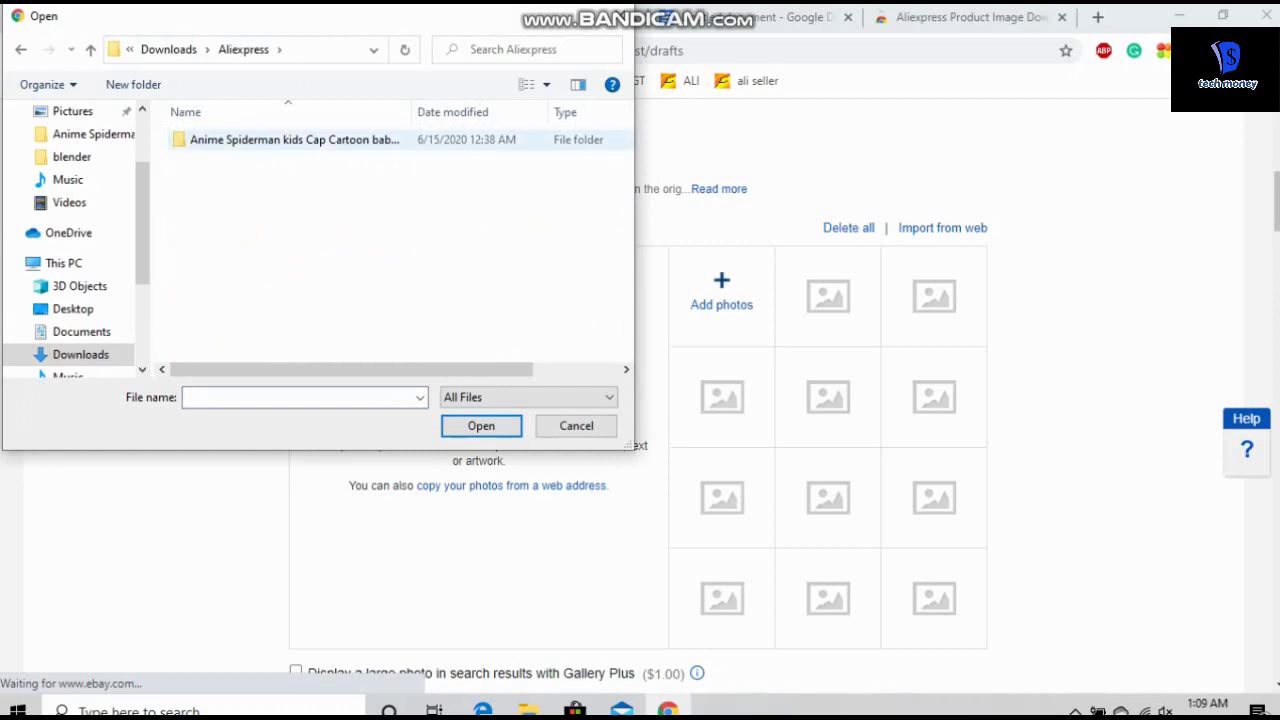
double_click(215, 140)
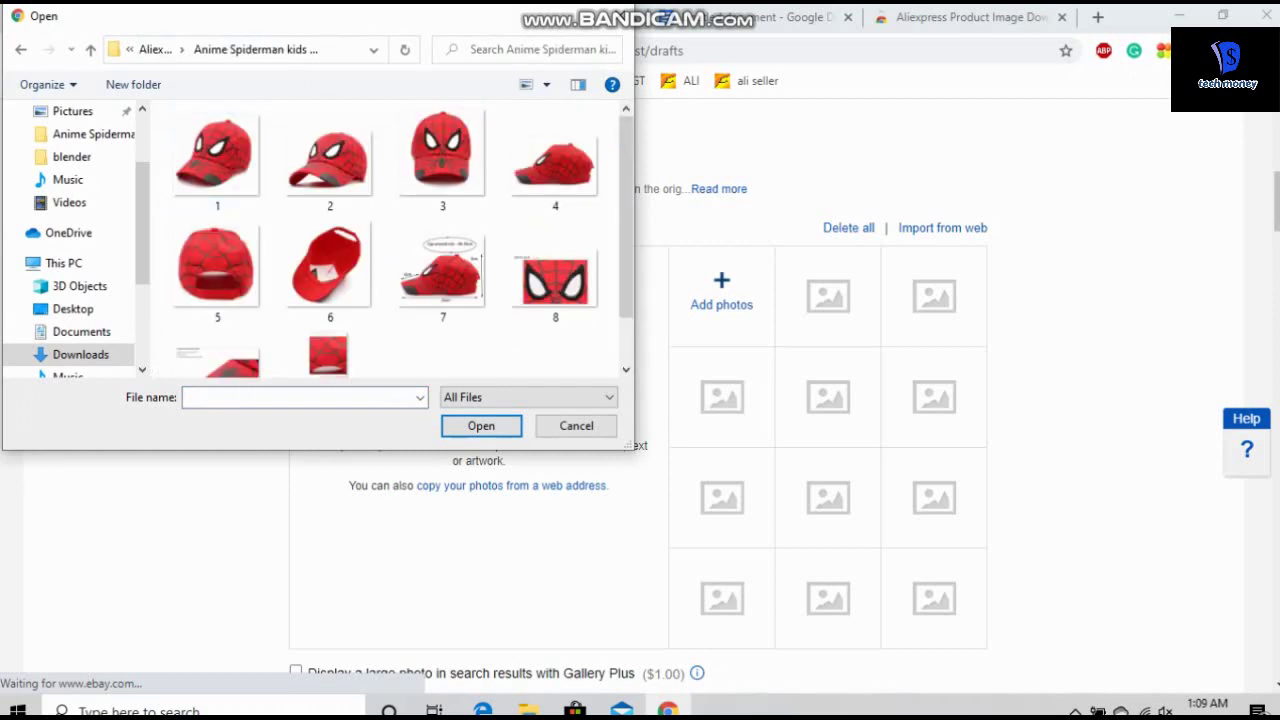
left_click_drag(162, 135, 594, 272)
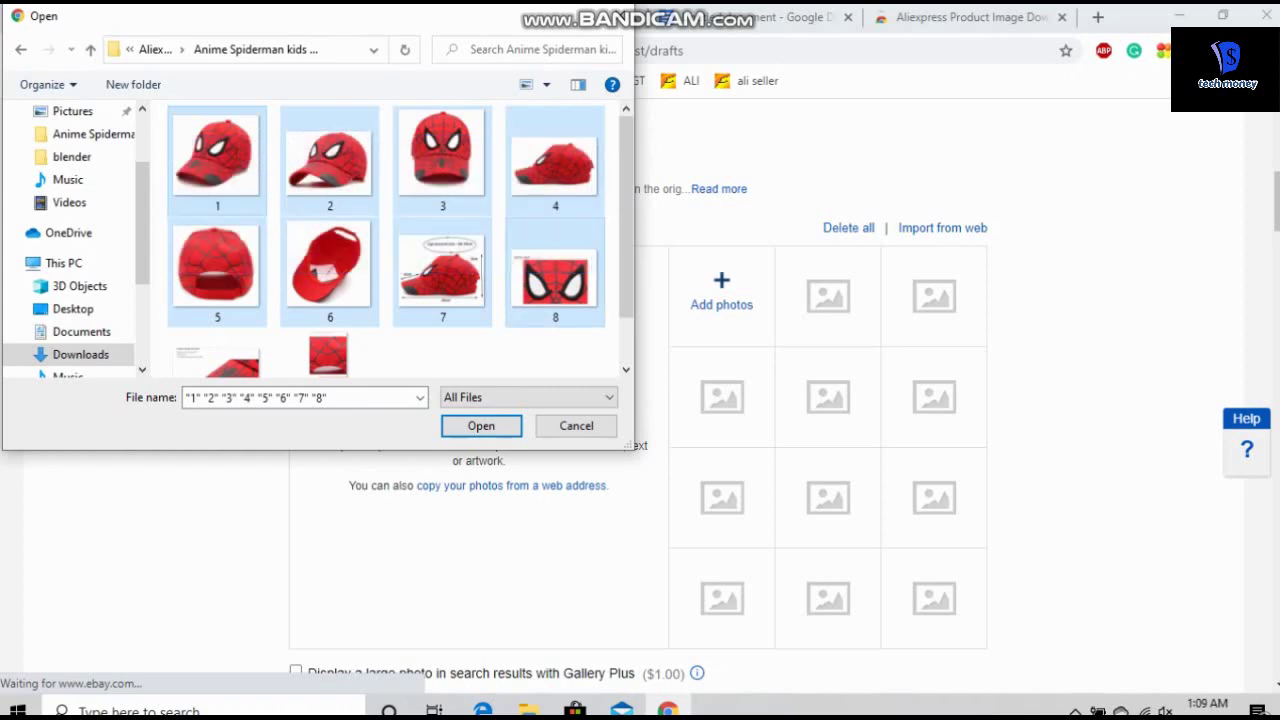
left_click(577, 274, "ctrl")
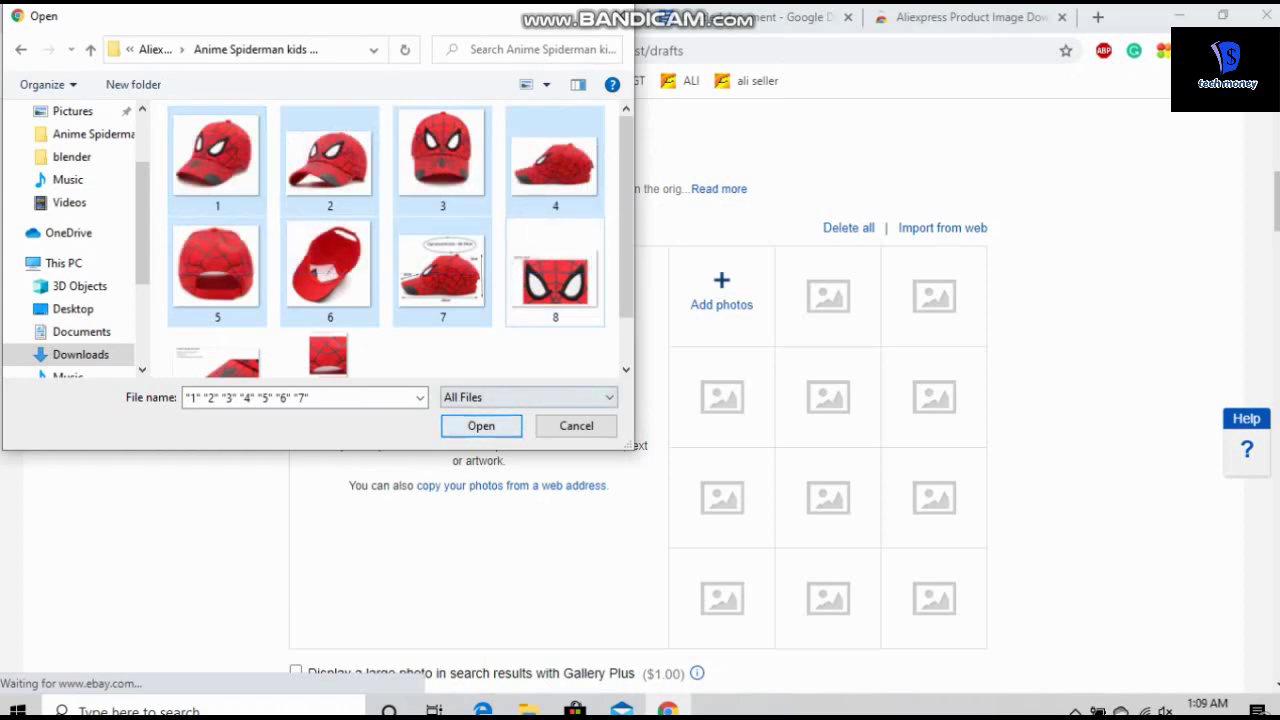
left_click(481, 425)
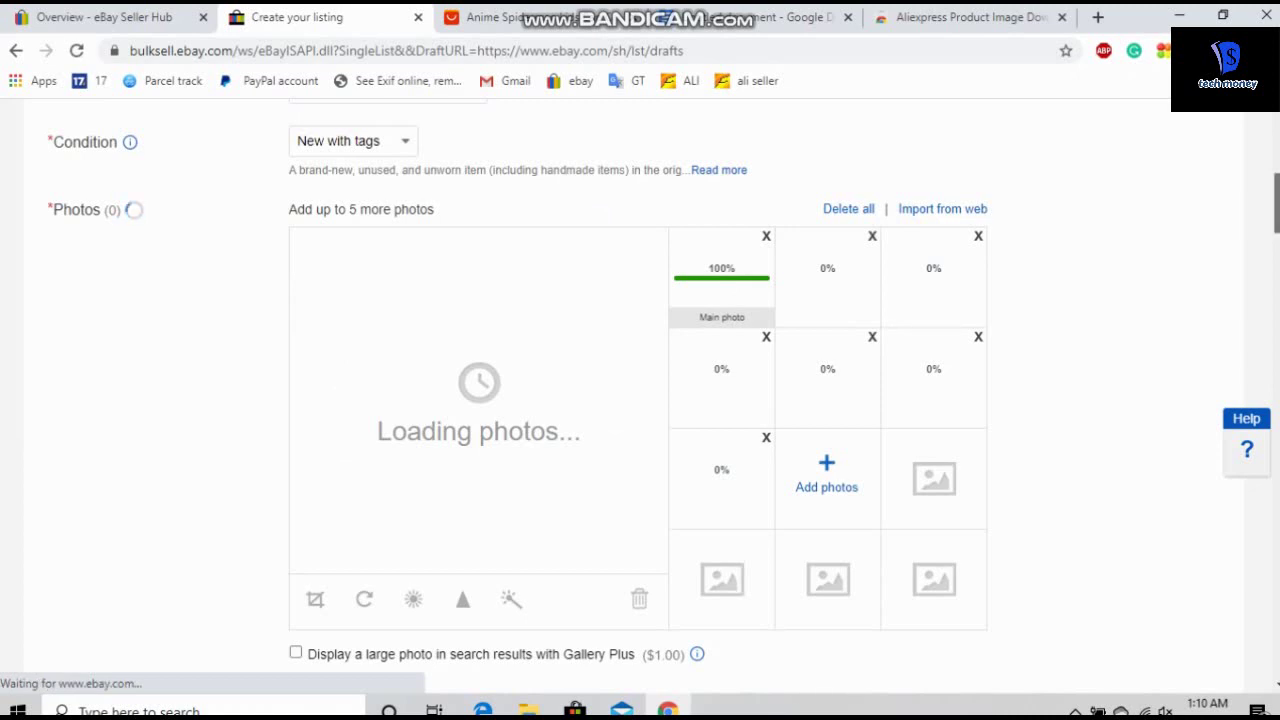
Step: Copy the brand name "Dramt maky" from the specifications of the Spiderman cap on its AliExpress page
scroll(640, 400, "down", 5)
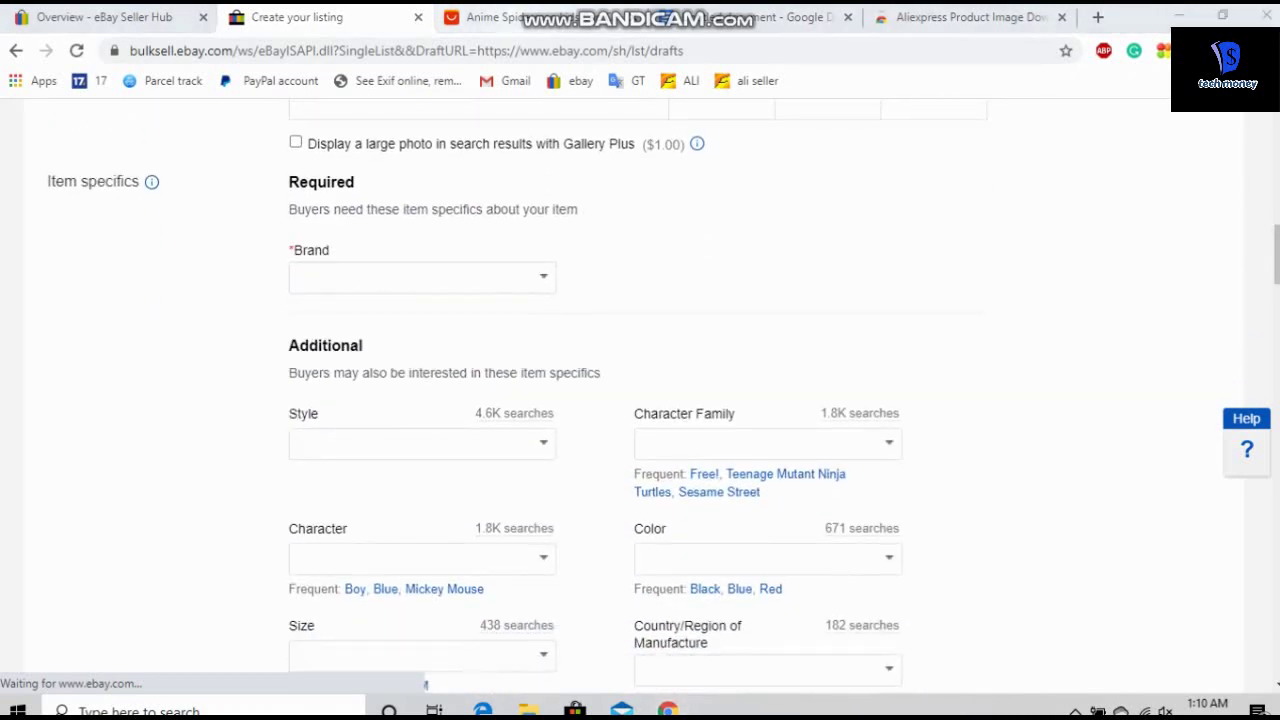
left_click(500, 17)
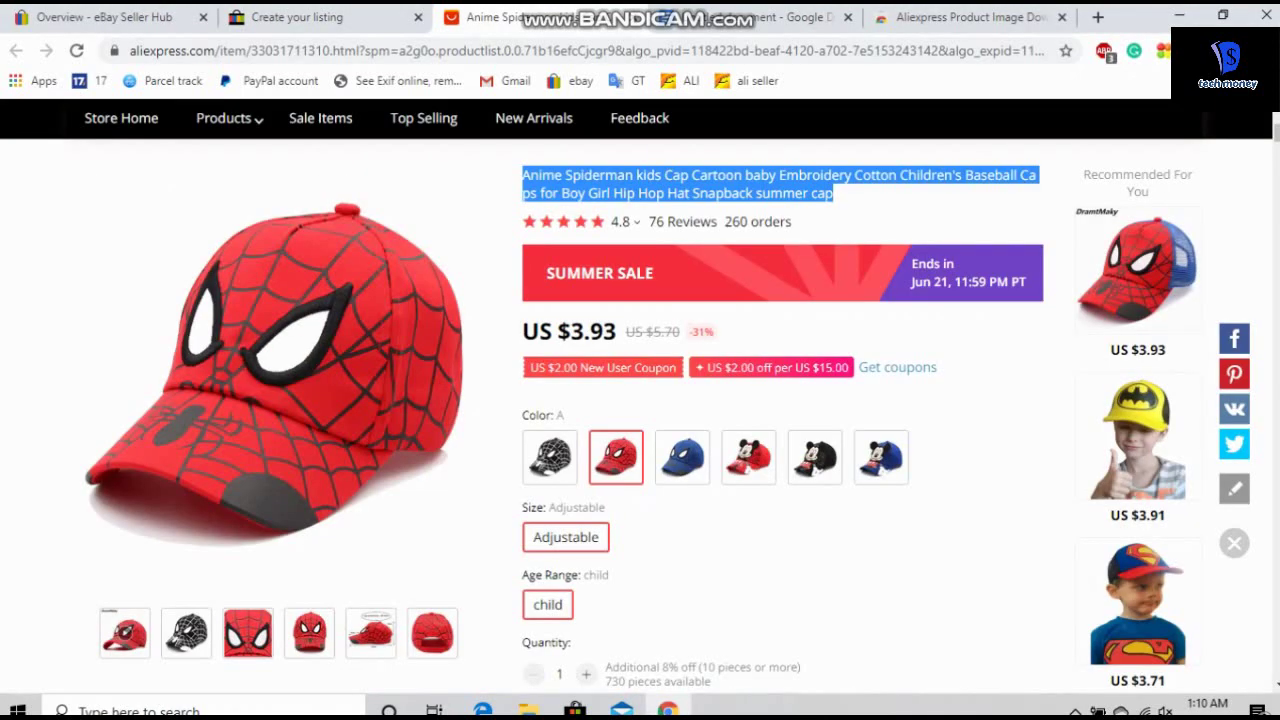
scroll(640, 400, "down", 5)
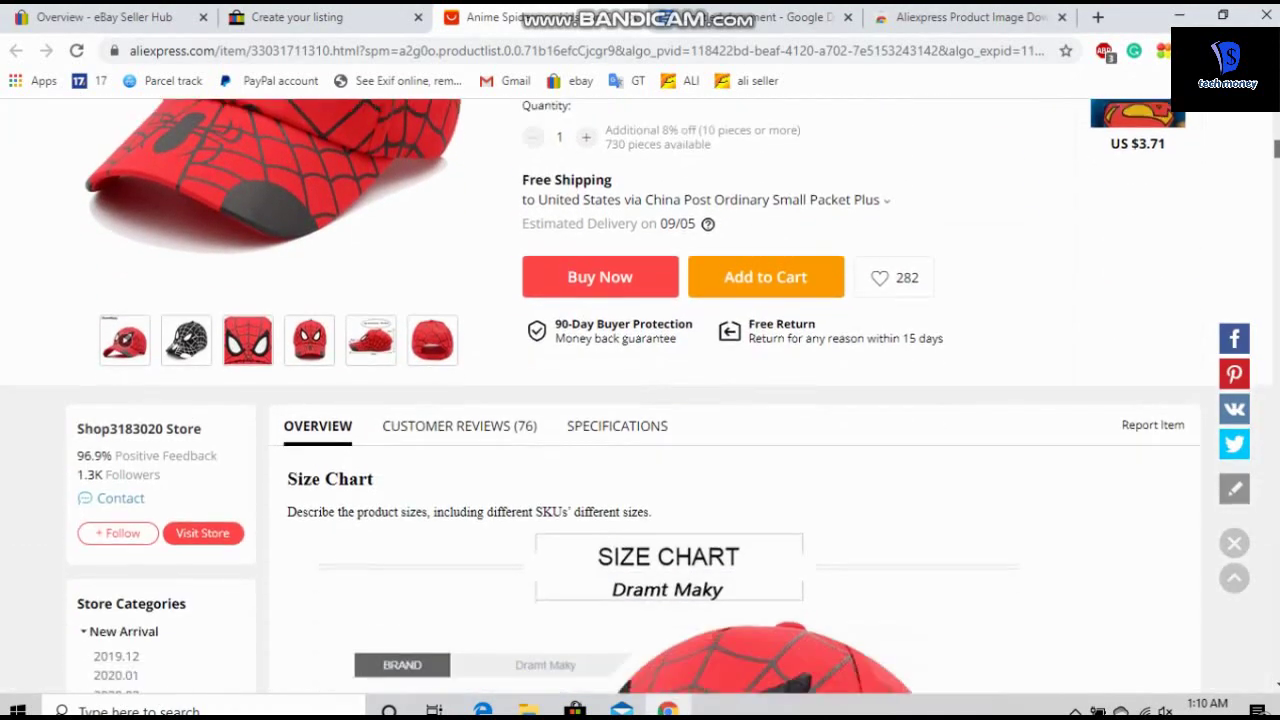
scroll(640, 400, "down", 2)
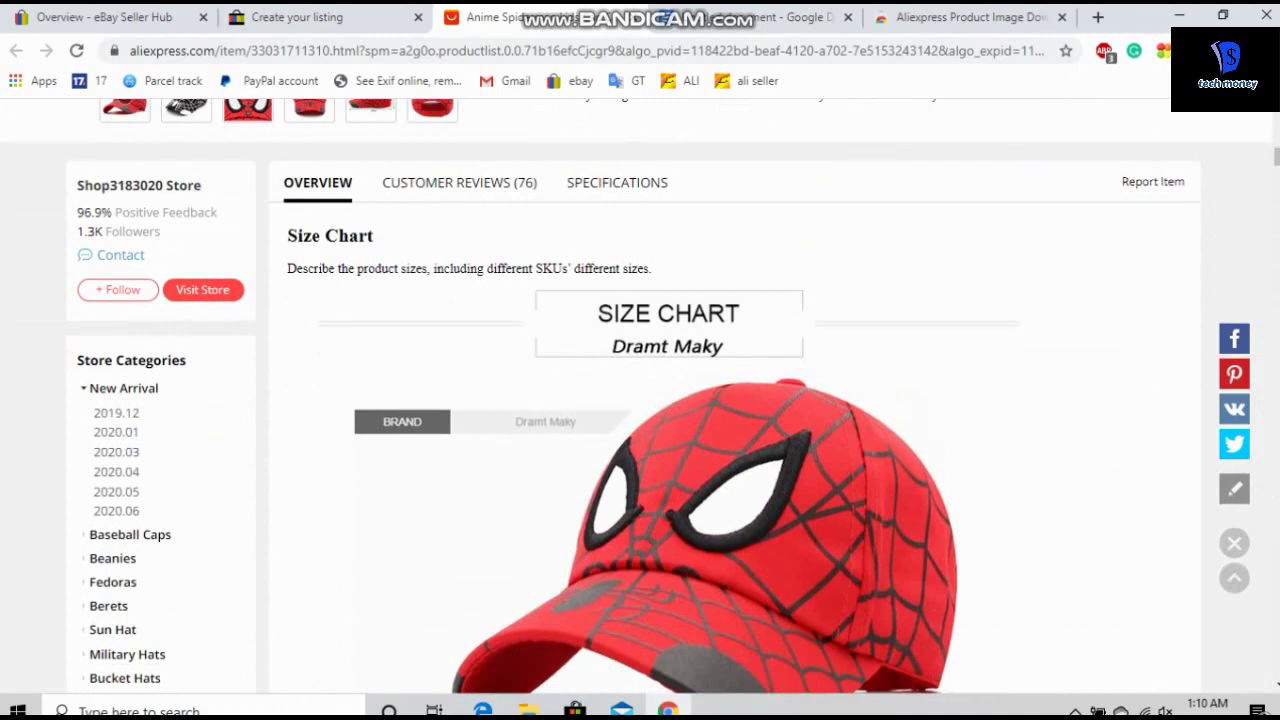
left_click(616, 182)
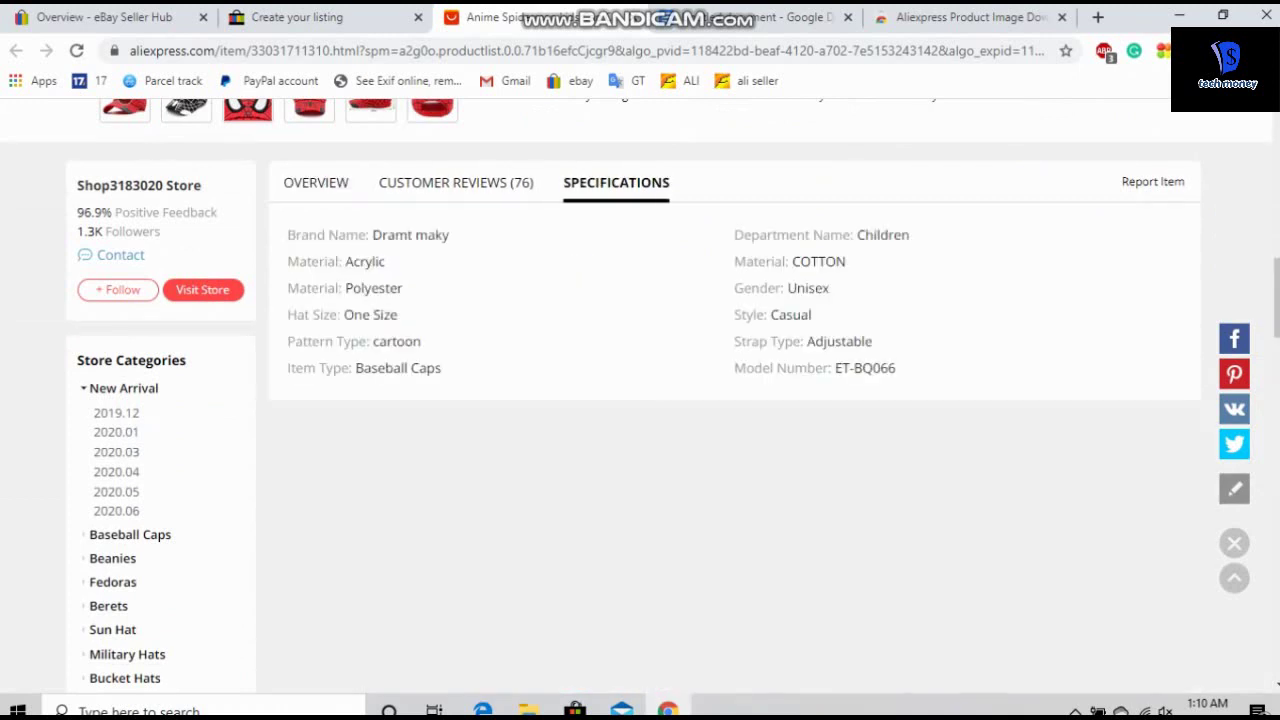
left_click_drag(449, 235, 372, 235)
key("ctrl+c")
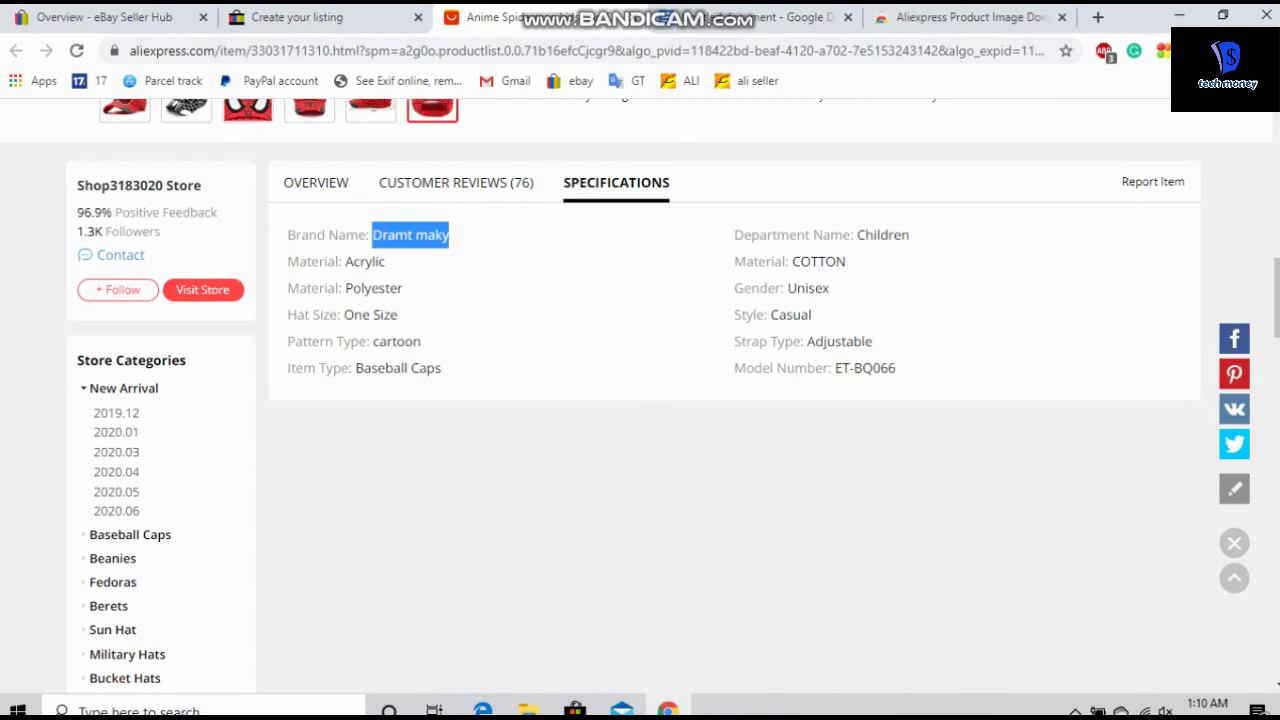
Step: Set the required Brand item specific of the eBay listing to the copied "Dramt maky"
key("alt+Tab")
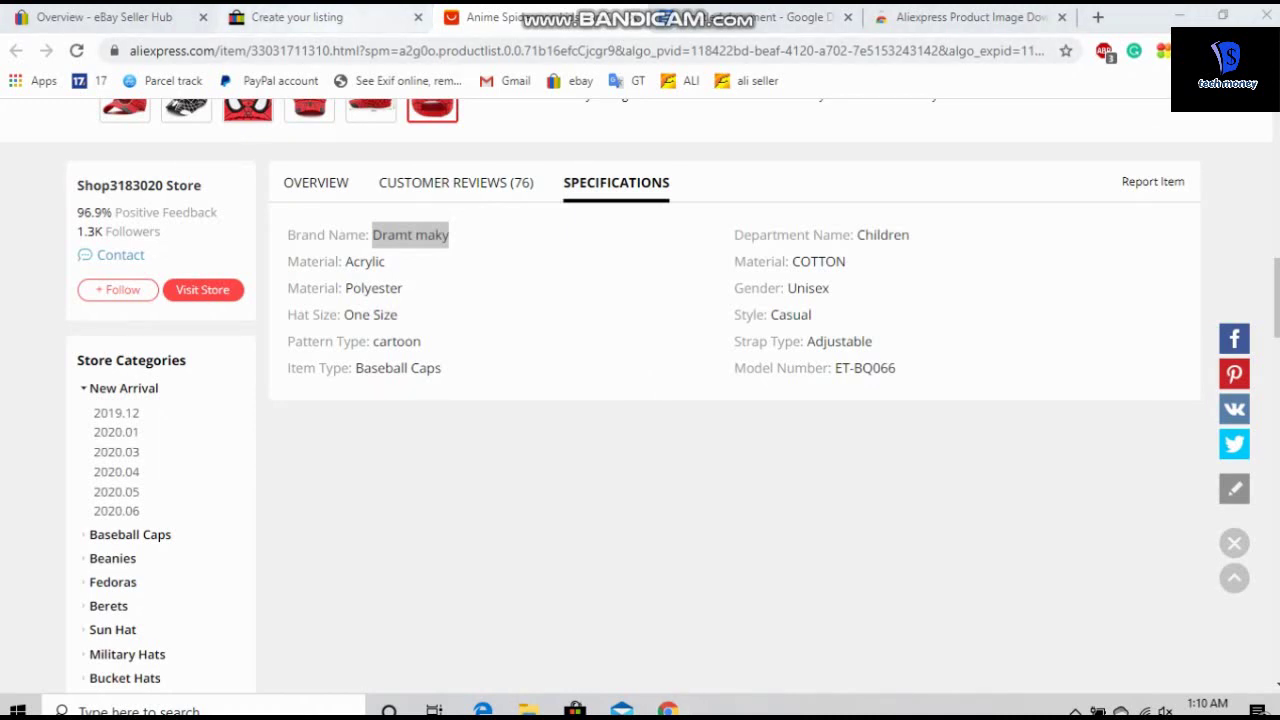
left_click(330, 17)
left_click(422, 277)
key("ctrl+v")
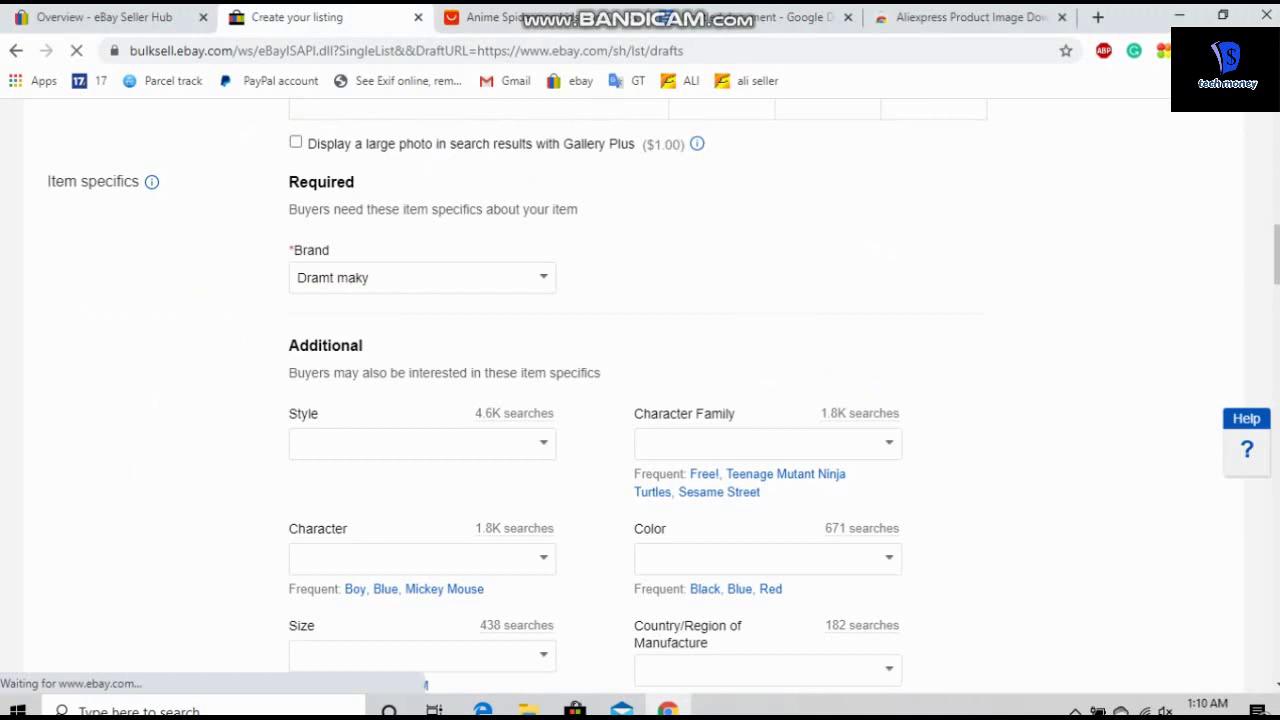
left_click(400, 277)
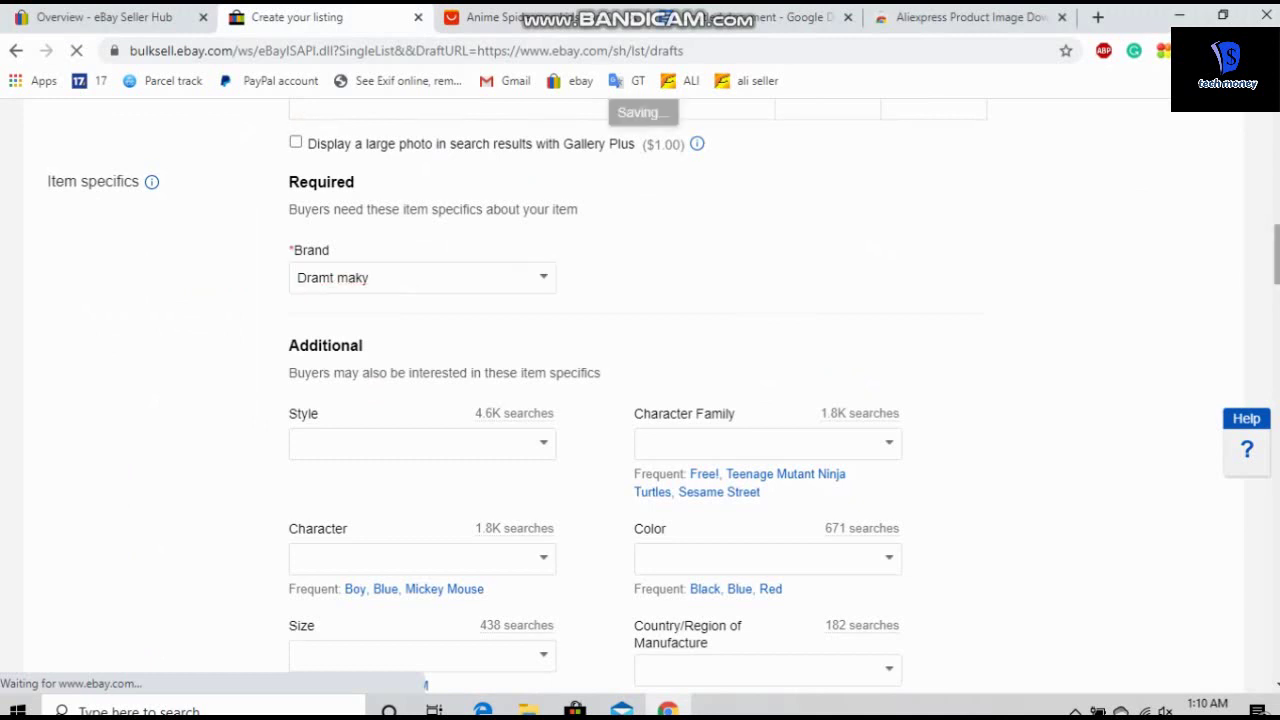
Step: Review the additional item specifics and their search counts, including style, character, size, color and character family
scroll(640, 400, "down", 1)
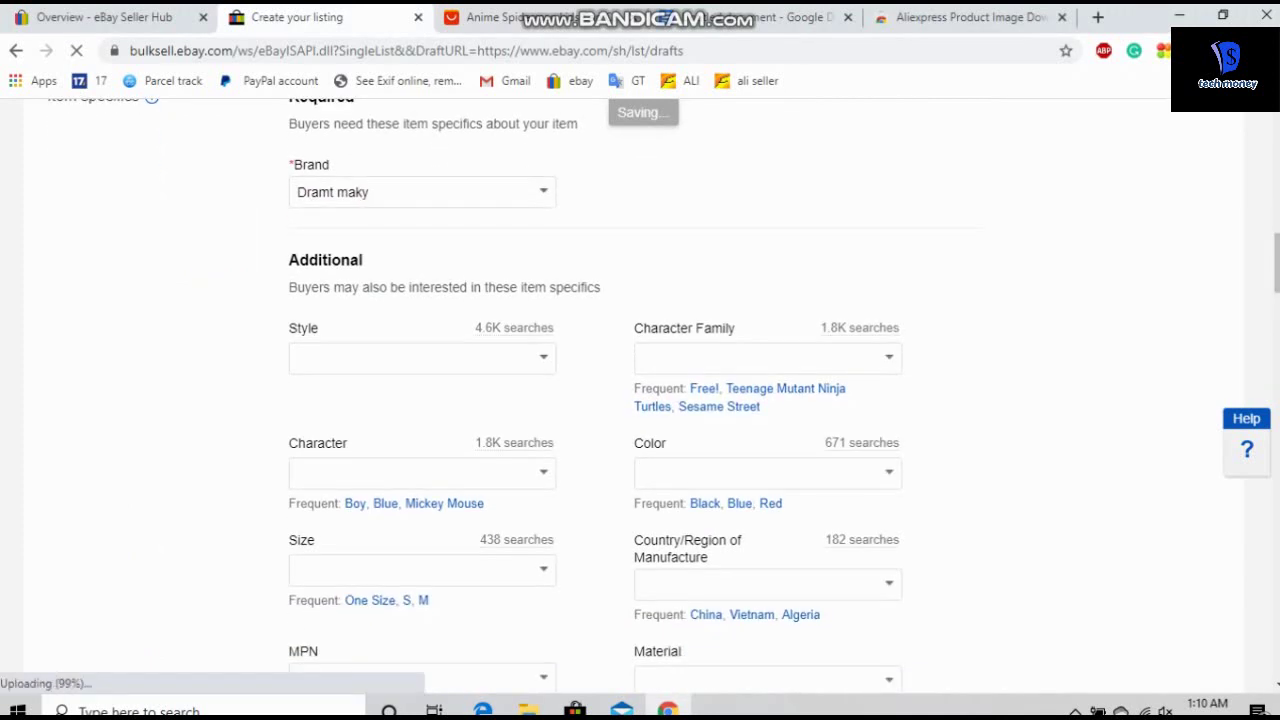
left_click_drag(289, 328, 504, 328)
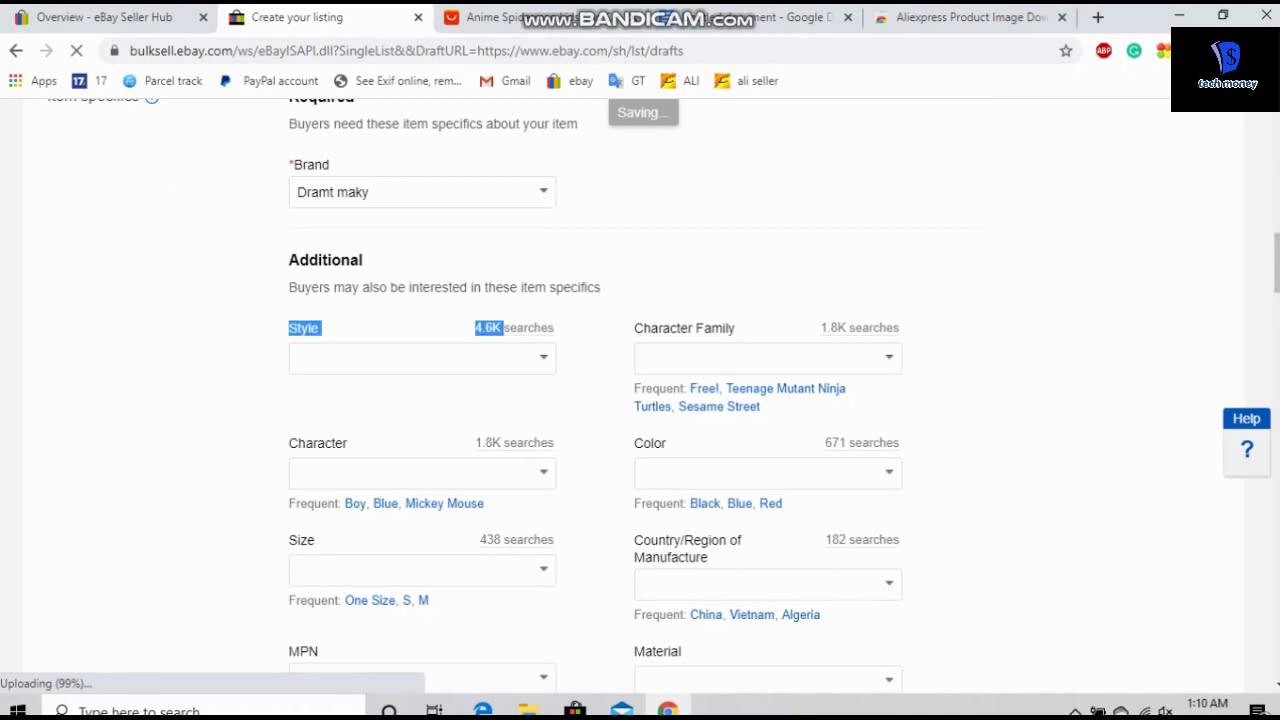
double_click(421, 473)
double_click(398, 540)
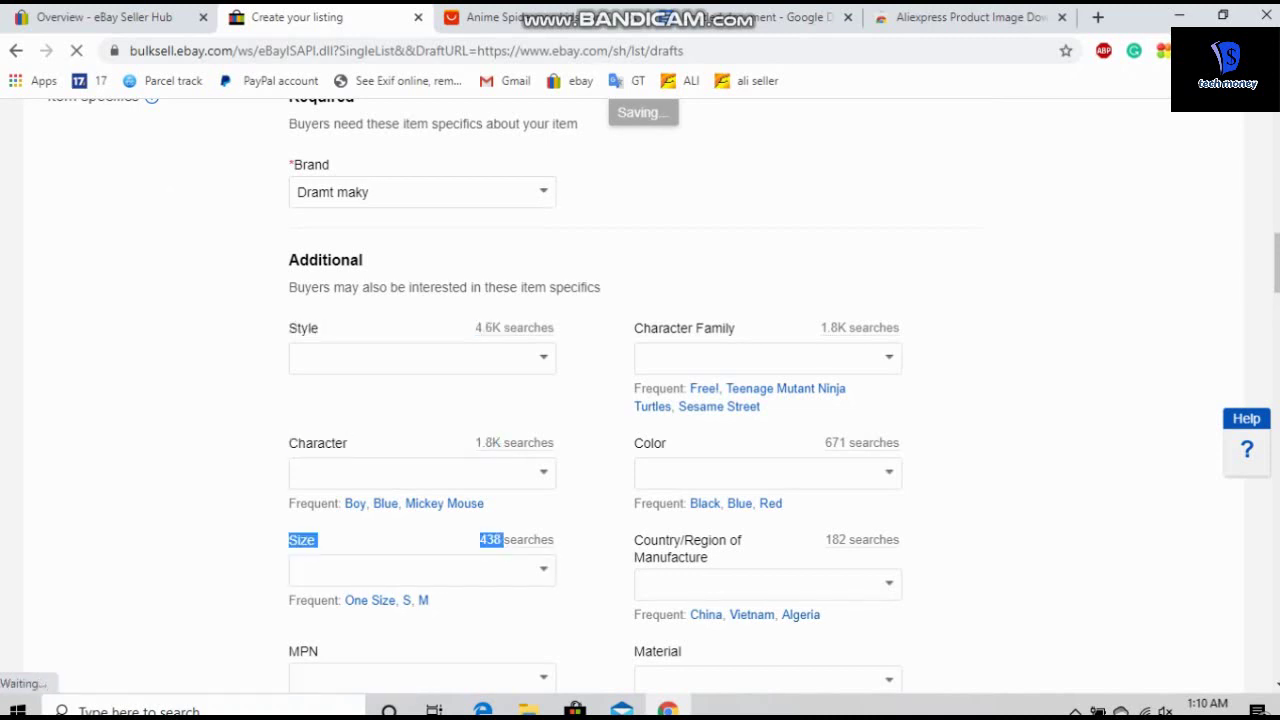
left_click_drag(634, 443, 848, 443)
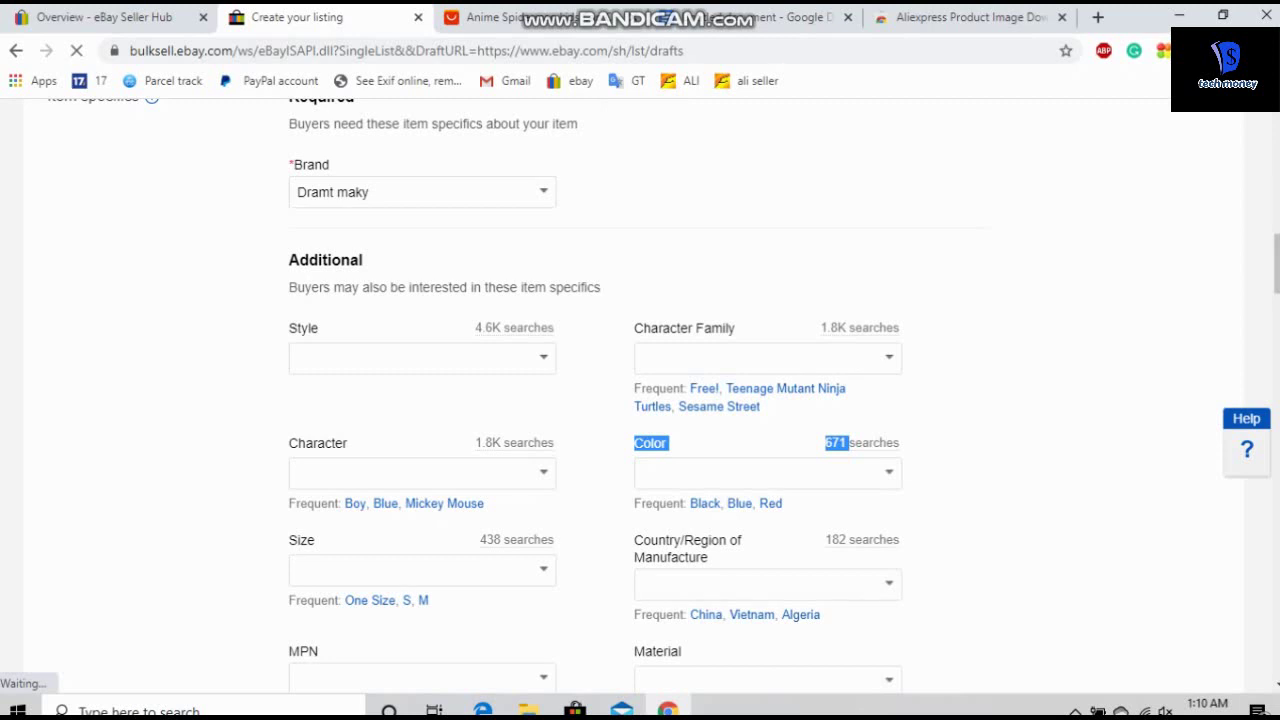
double_click(664, 328)
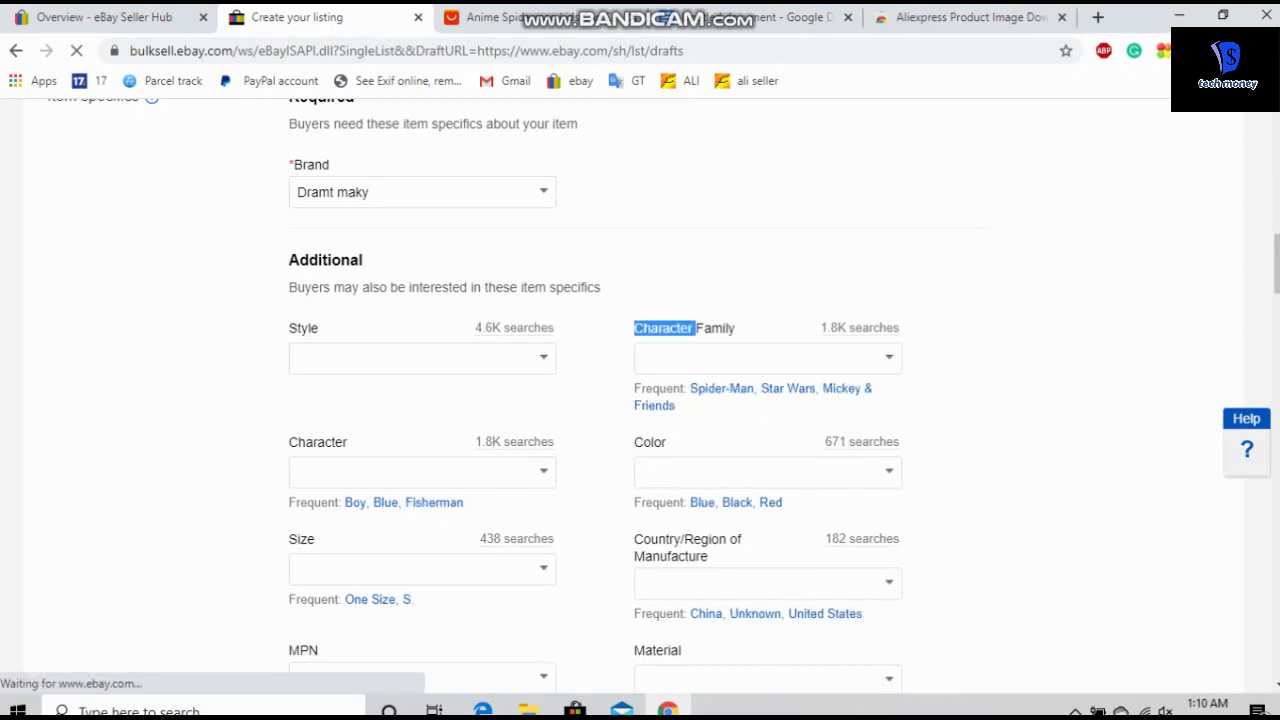
Step: Compare the cap's AliExpress specifications and overview with the listing's additional item specifics, including MPN, material and modified item
left_click(510, 17)
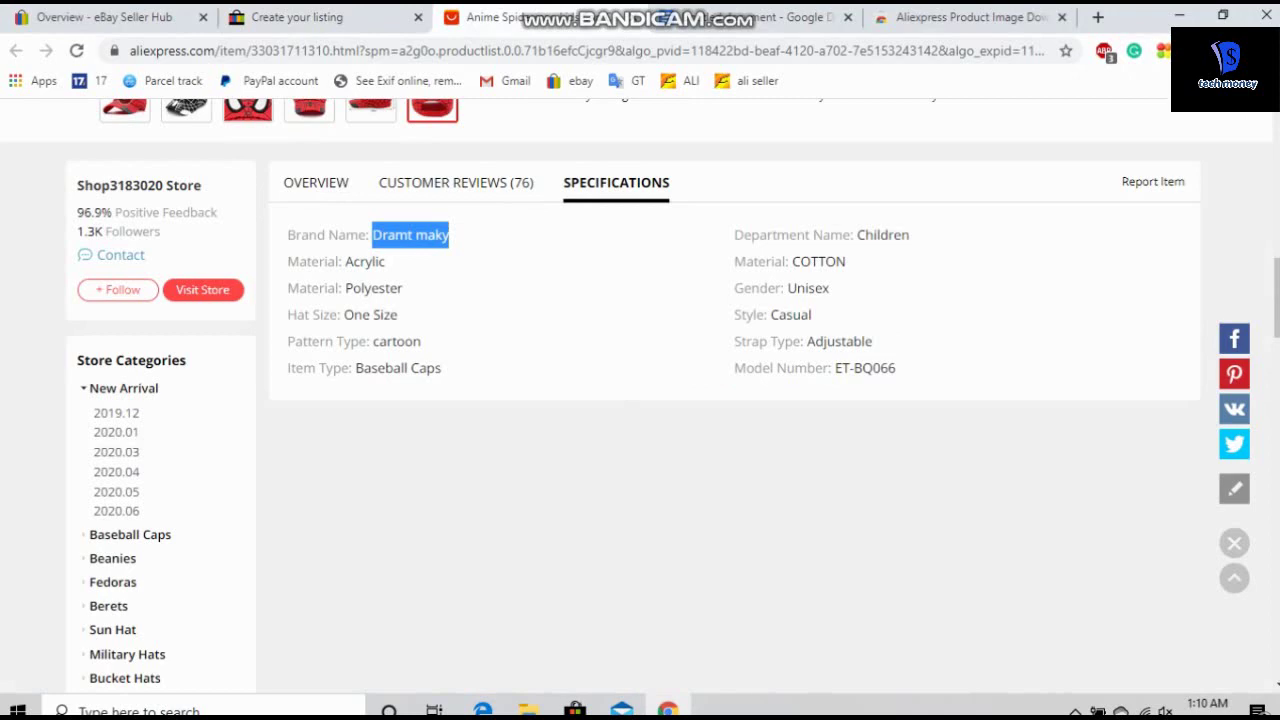
left_click(316, 182)
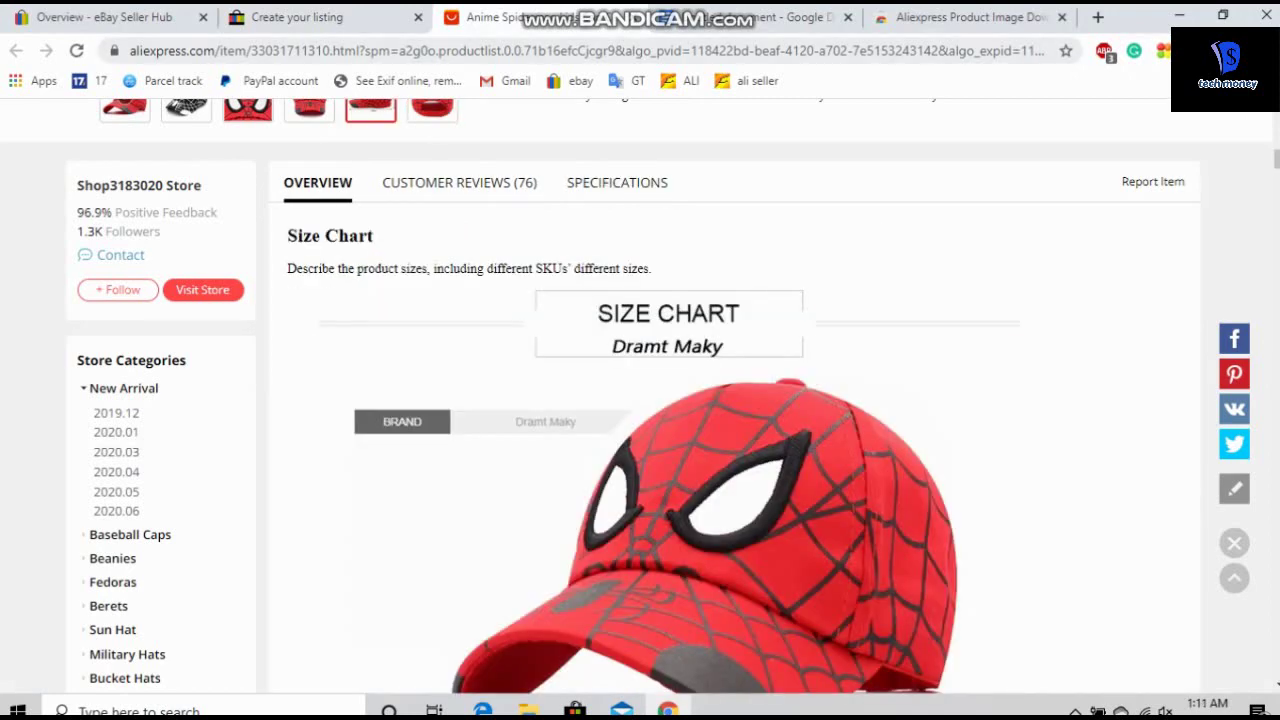
key("ctrl+shift+Tab")
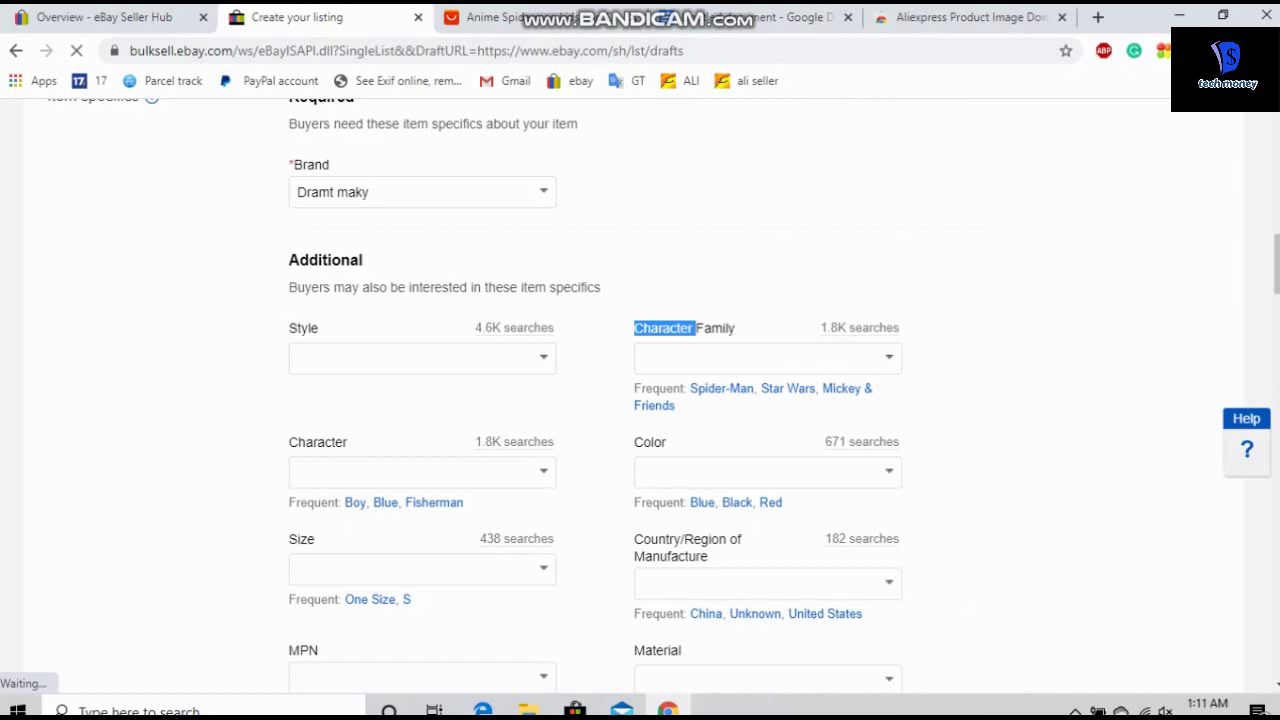
key("ctrl+Tab")
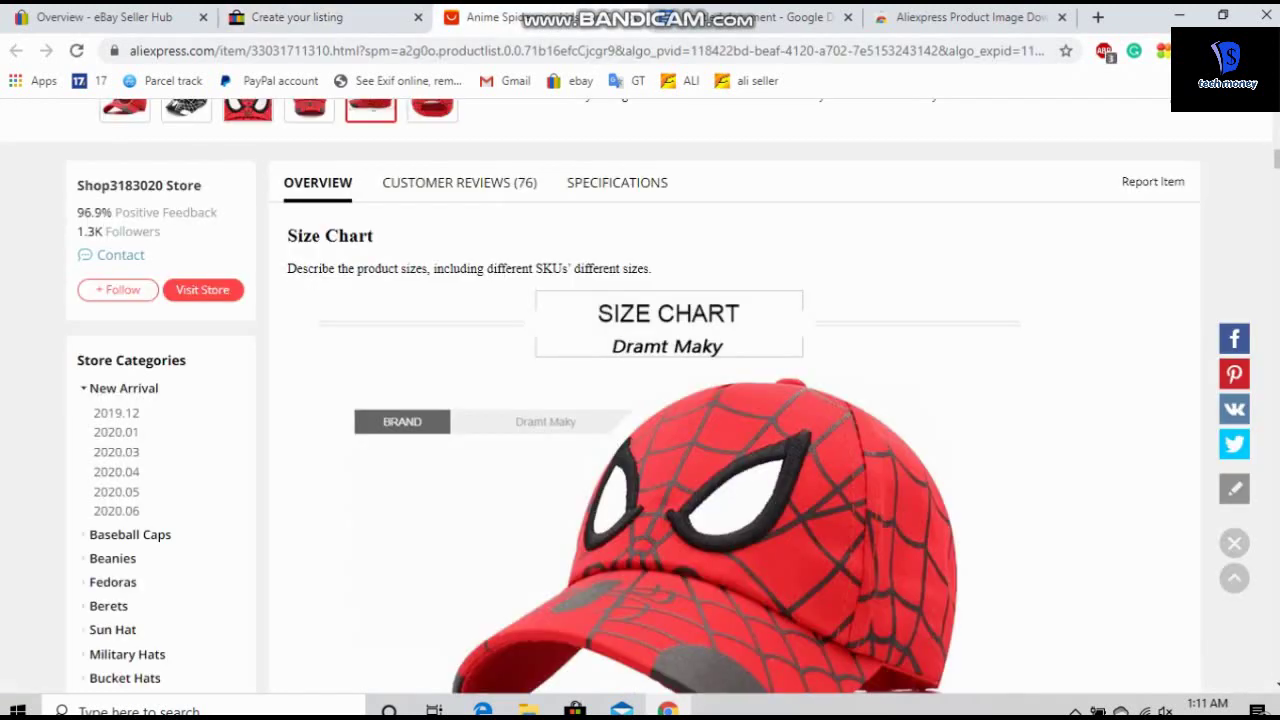
key("ctrl+shift+Tab")
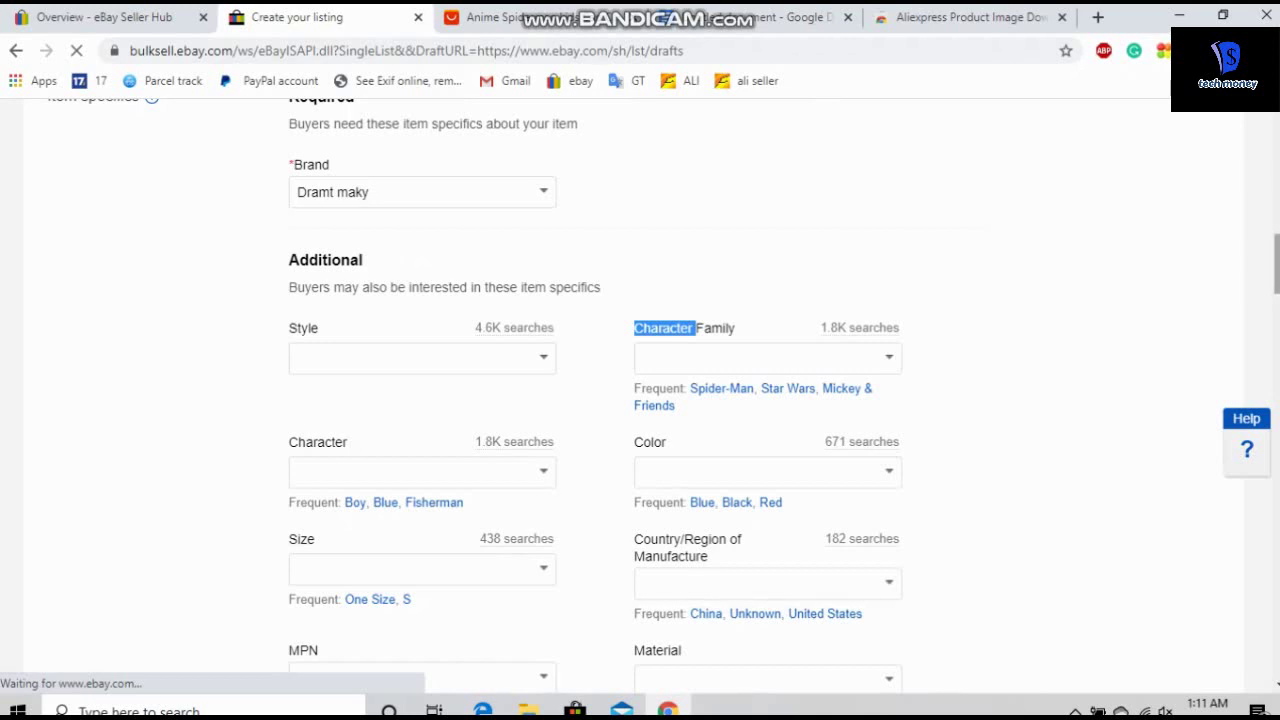
scroll(640, 390, "down", 1)
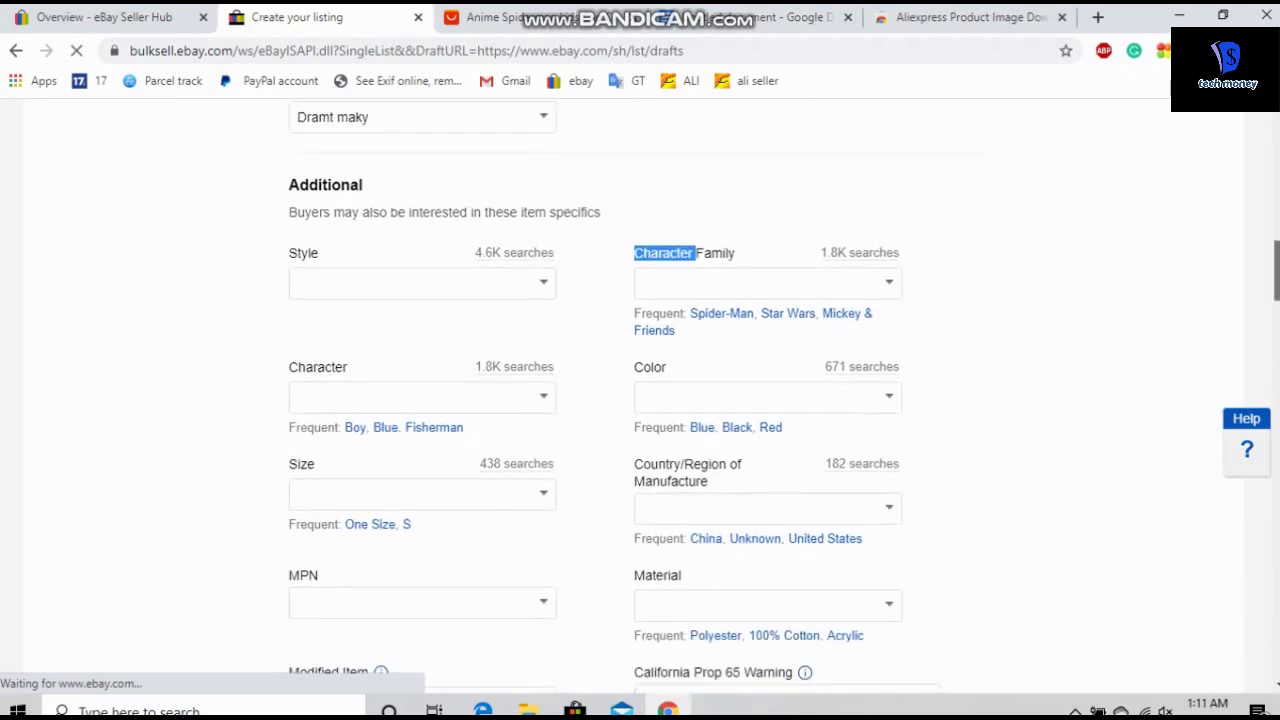
scroll(640, 390, "down", 5)
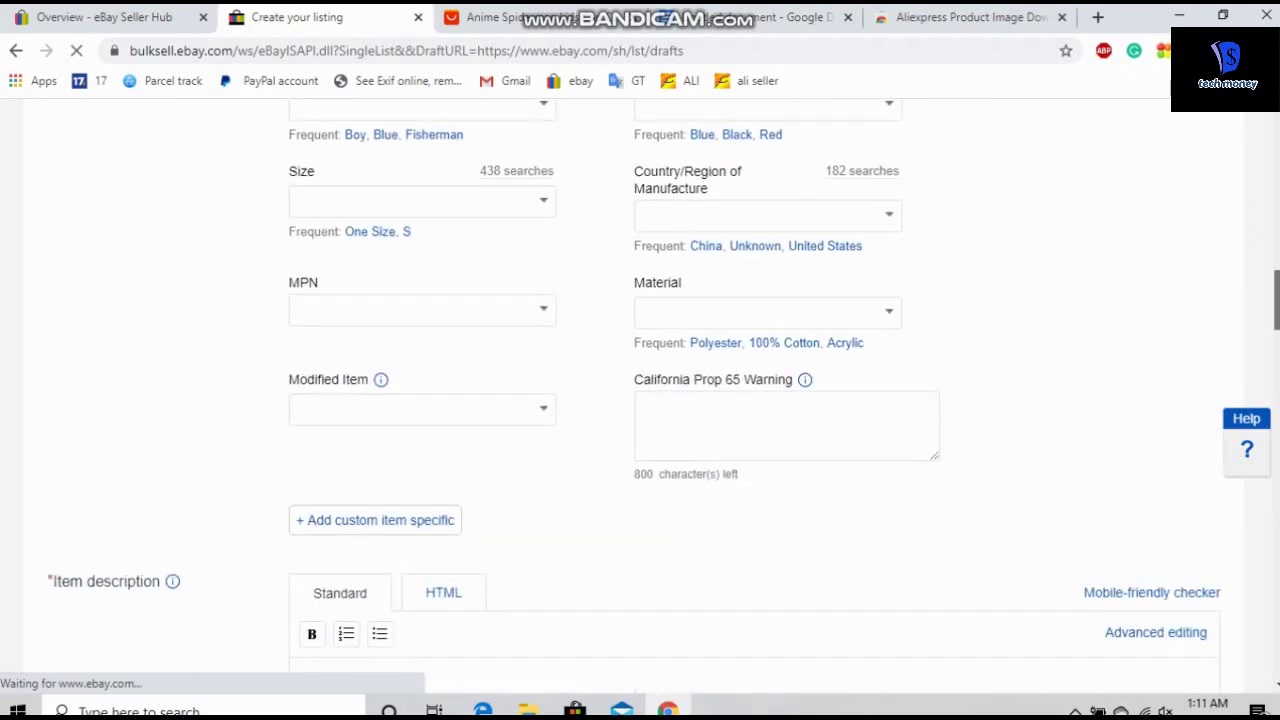
scroll(640, 390, "up", 4)
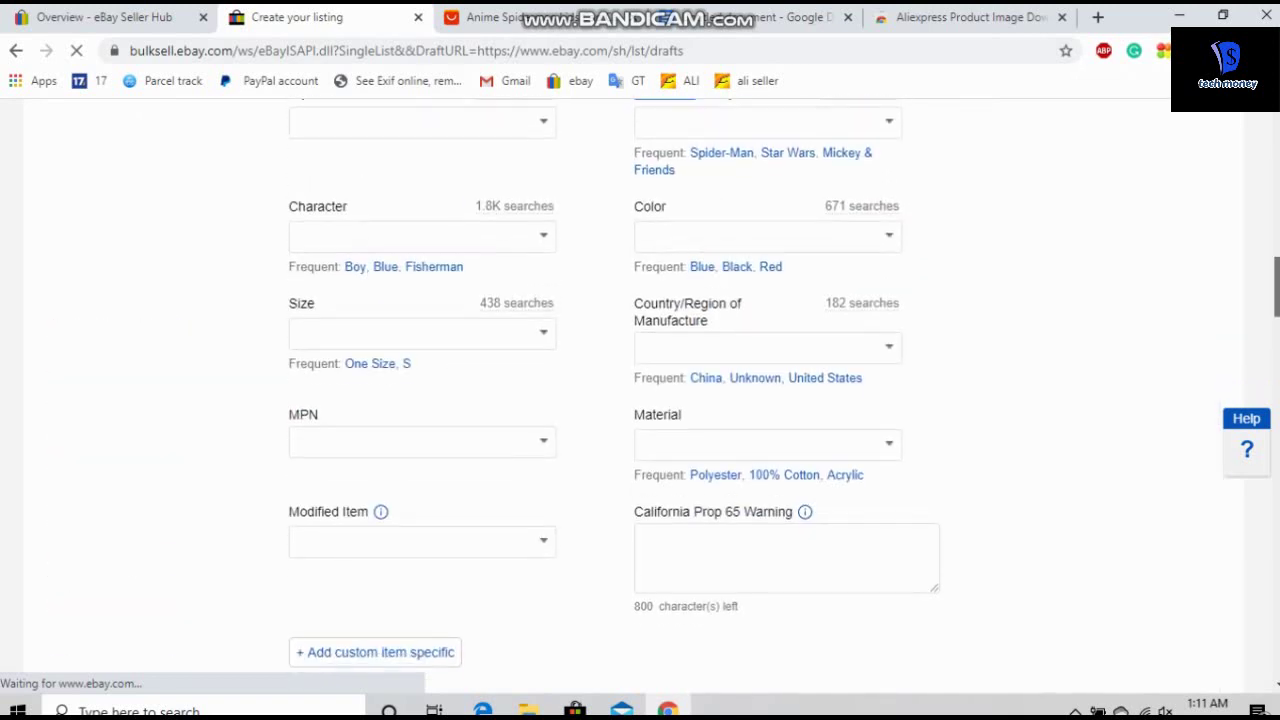
scroll(640, 390, "up", 1)
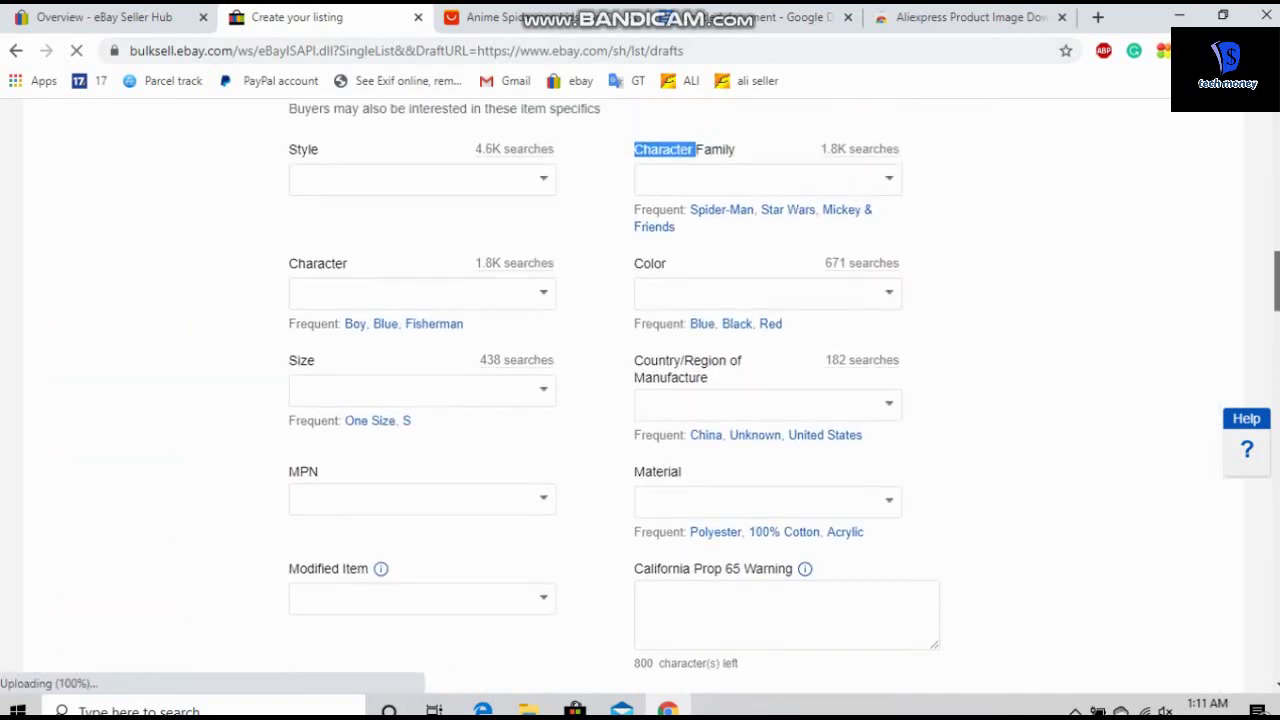
scroll(640, 390, "up", 1)
scroll(640, 390, "down", 1)
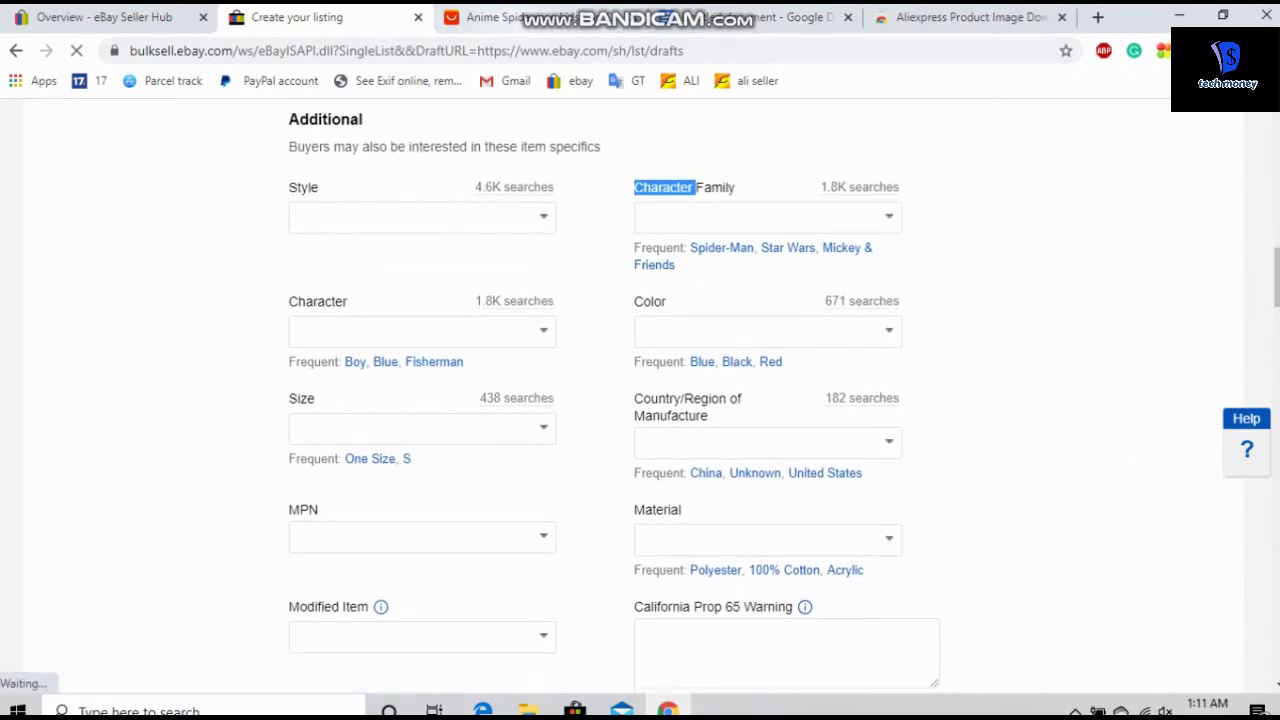
Step: Copy the style "Casual" from the AliExpress specifications into the Style item specific of the eBay listing
left_click(508, 17)
left_click(616, 182)
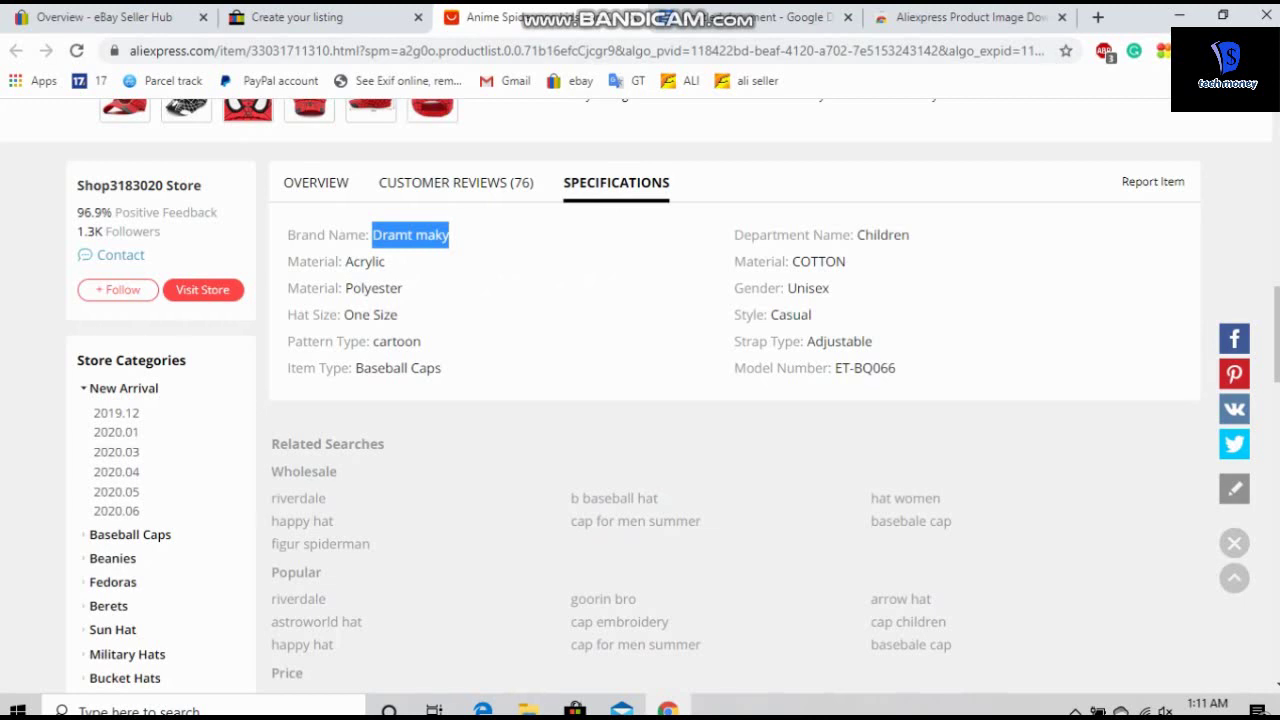
left_click_drag(812, 315, 770, 315)
key("ctrl+c")
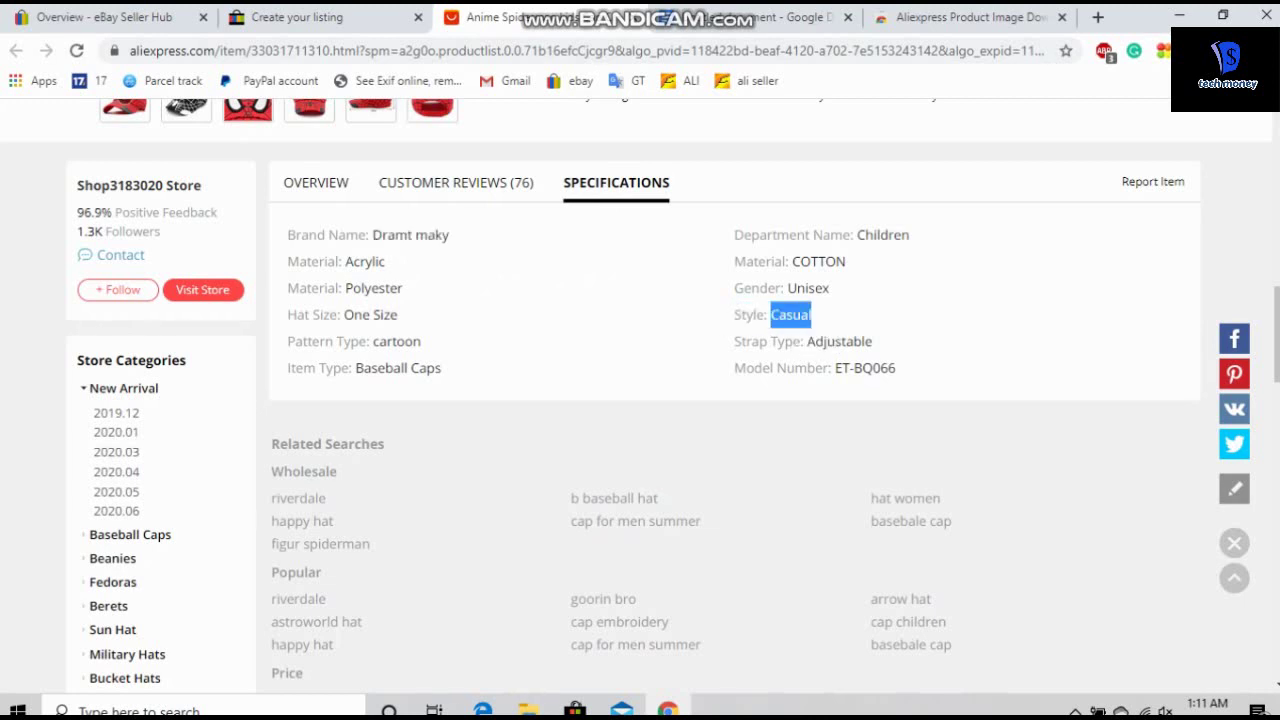
left_click(330, 17)
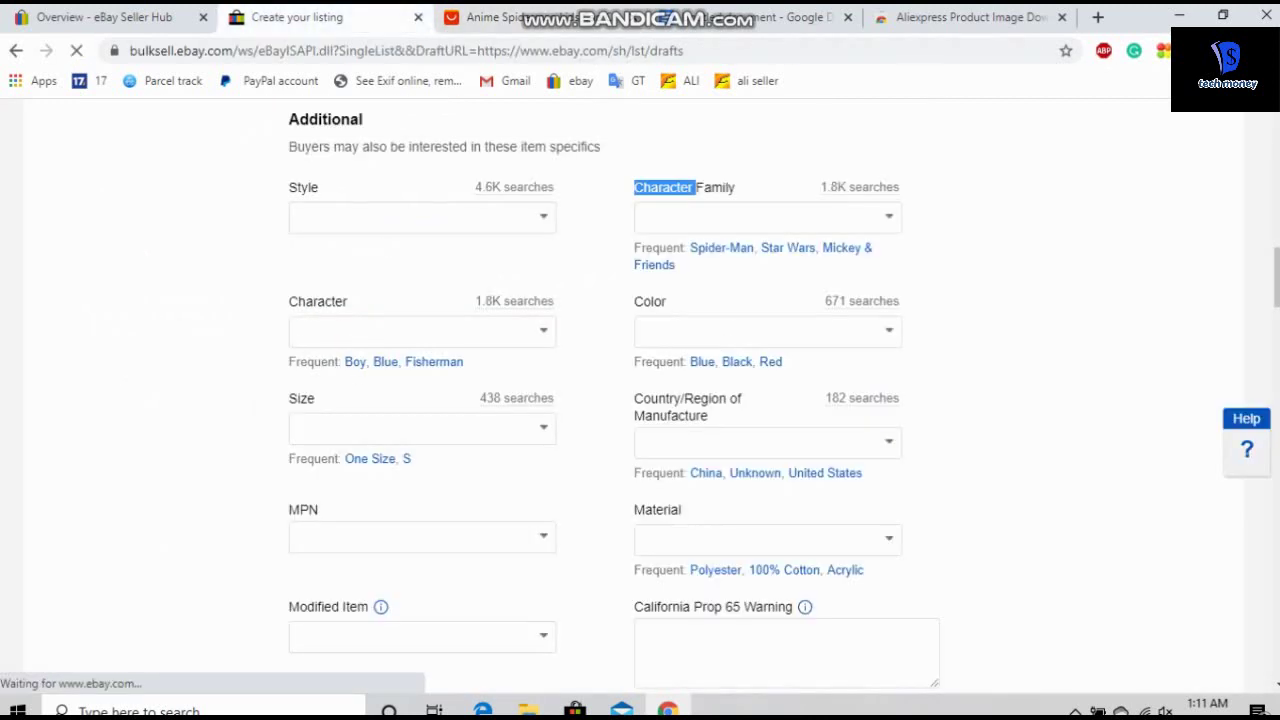
left_click(421, 217)
key("ctrl+v")
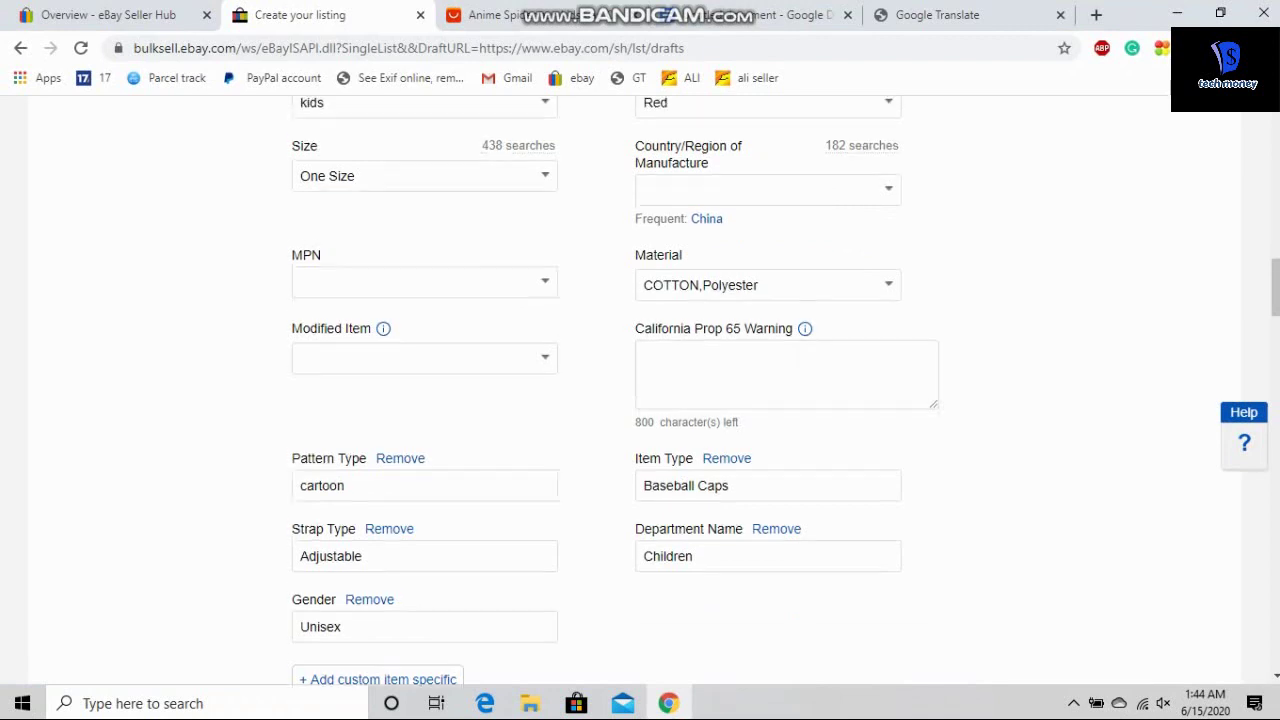
Step: Check the completed additional and custom item specifics of the eBay listing against the cap's AliExpress specifications
scroll(615, 390, "up", 2)
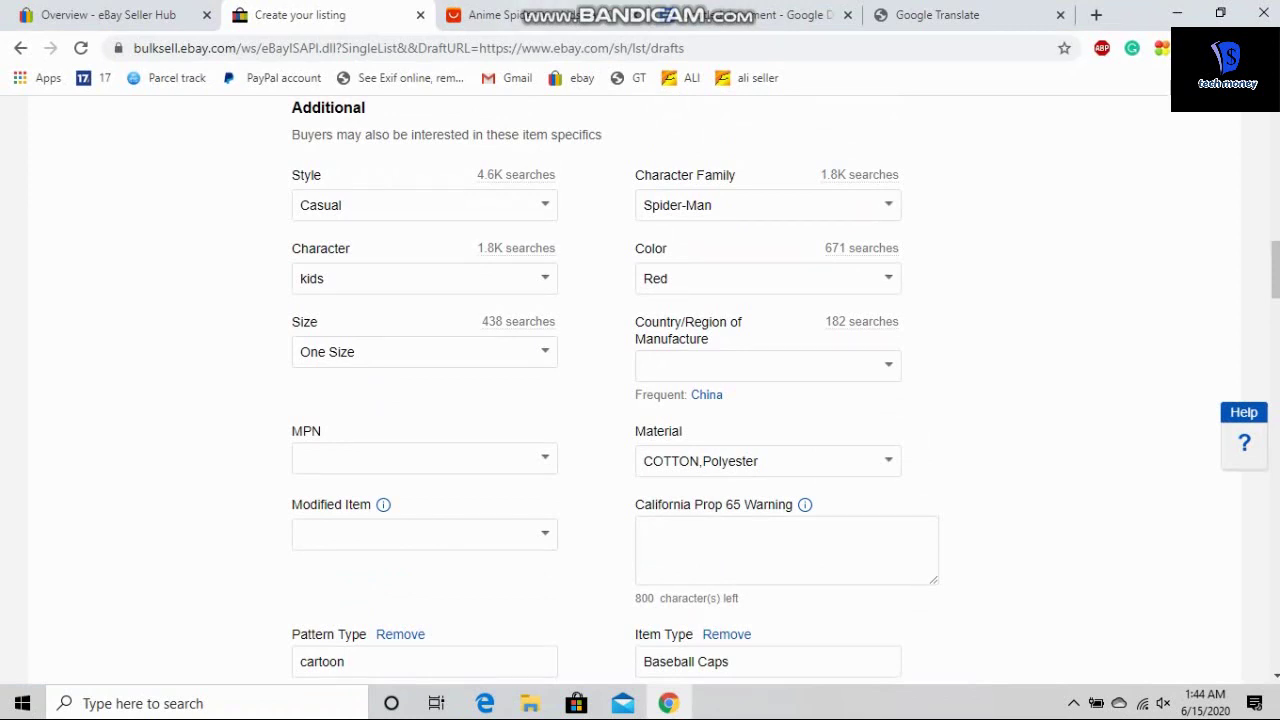
key("ctrl+Tab")
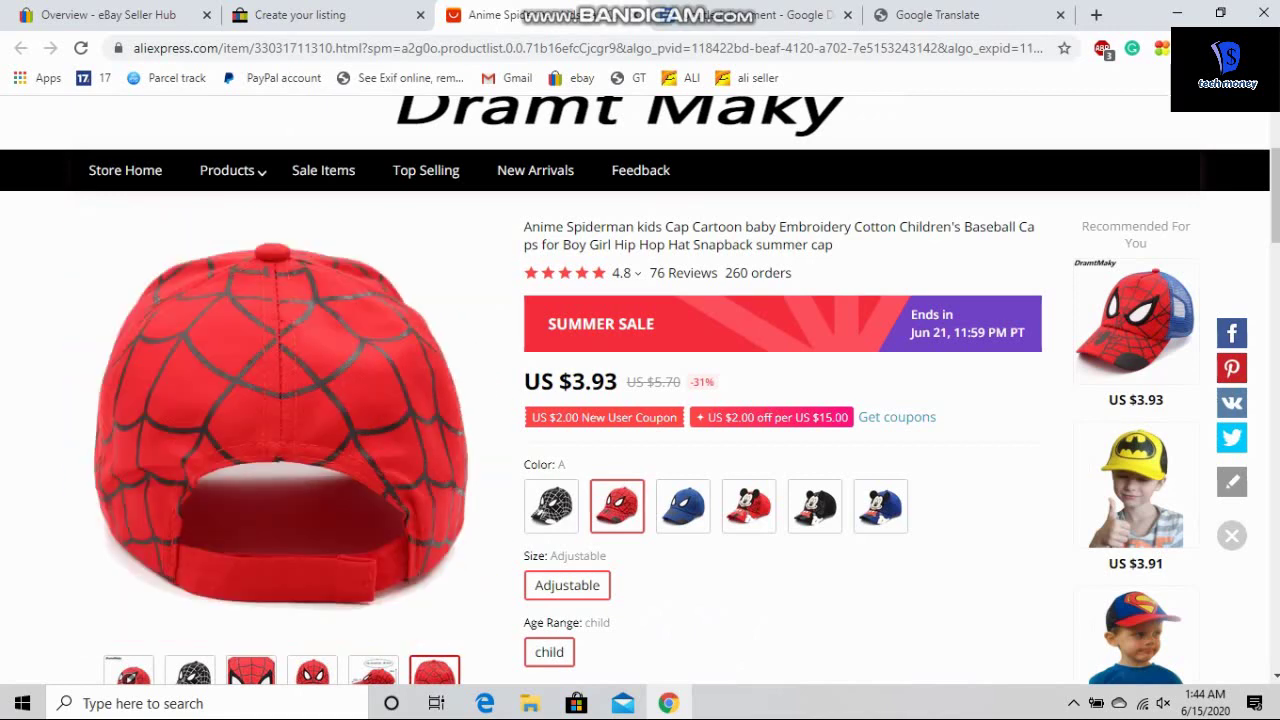
key("ctrl+shift+Tab")
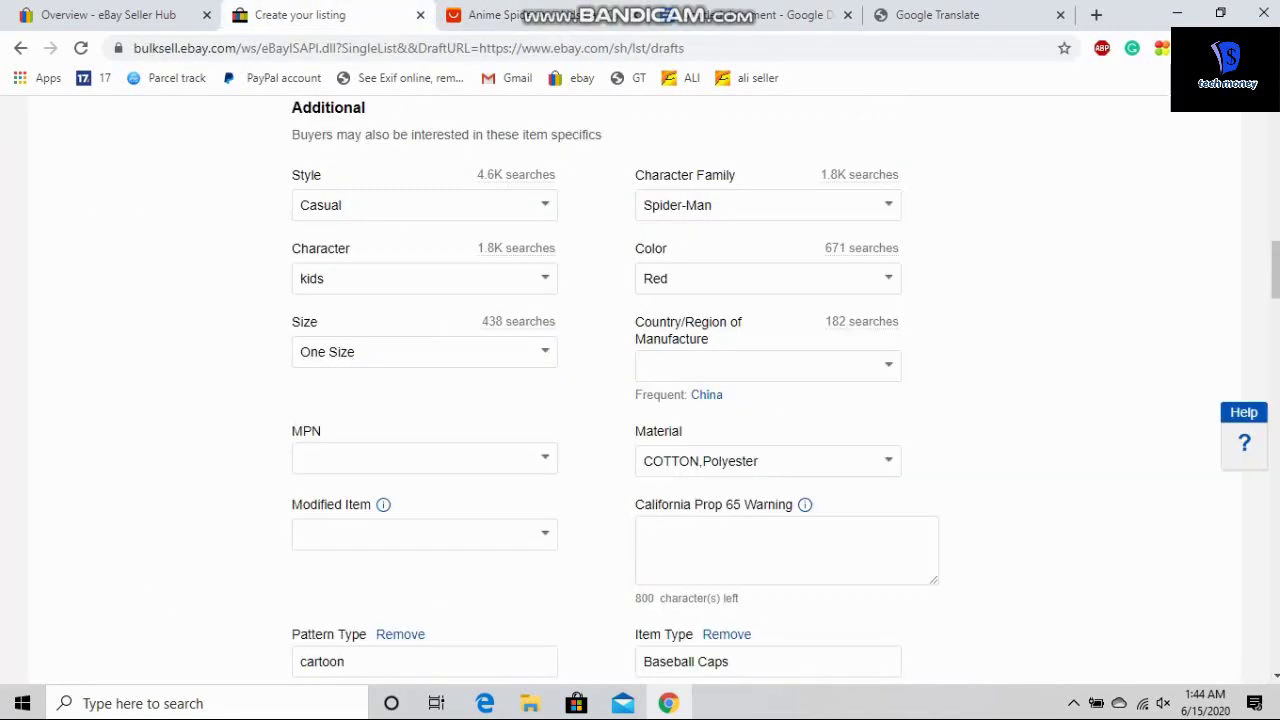
key("ctrl+Tab")
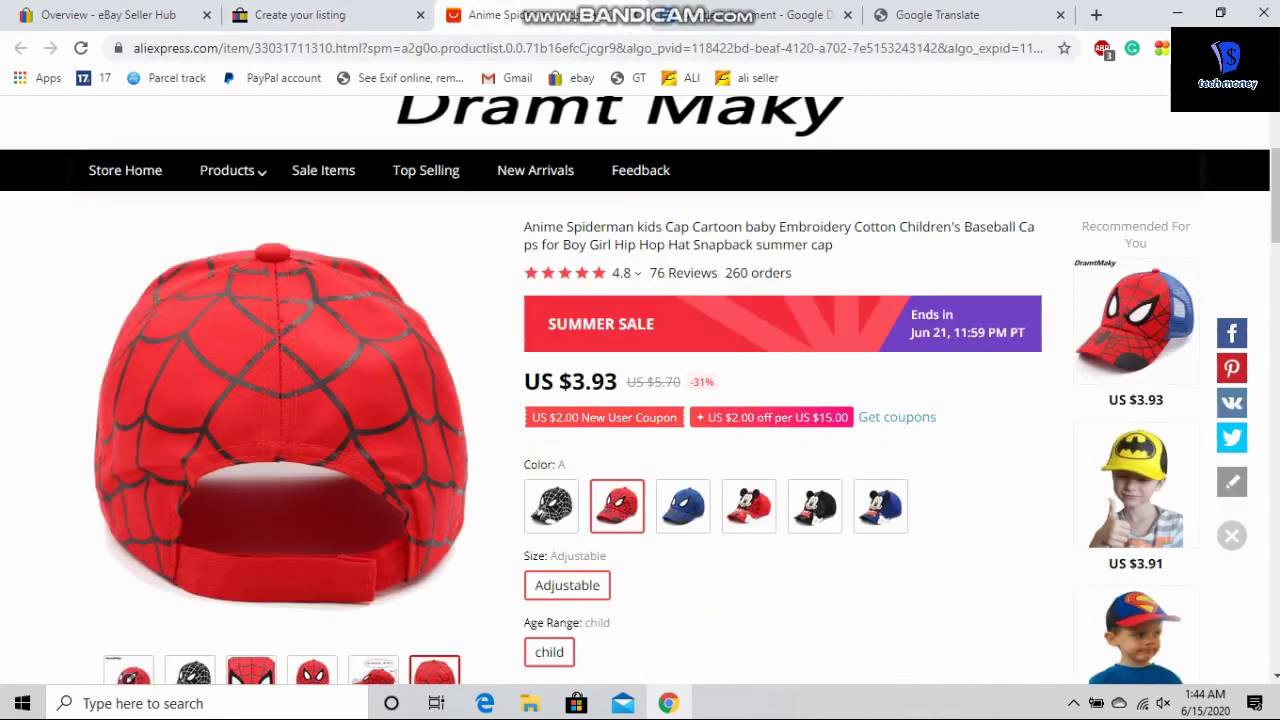
scroll(640, 390, "down", 4)
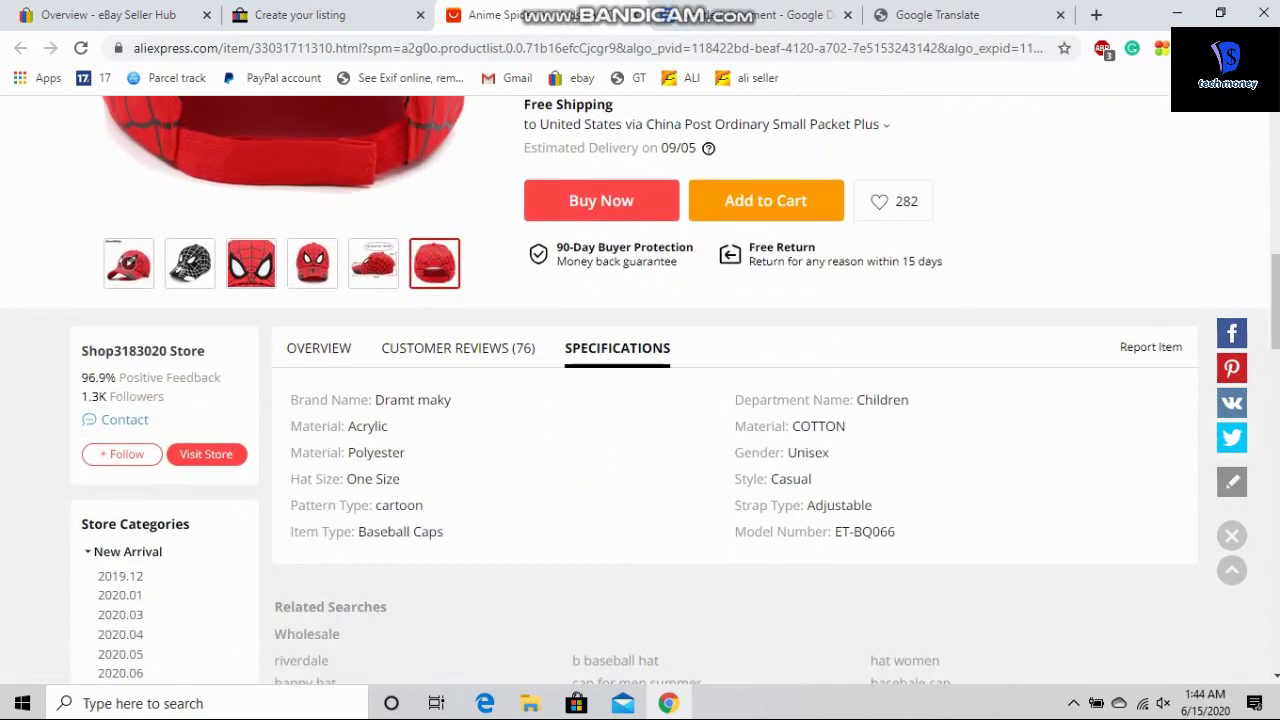
key("ctrl+shift+Tab")
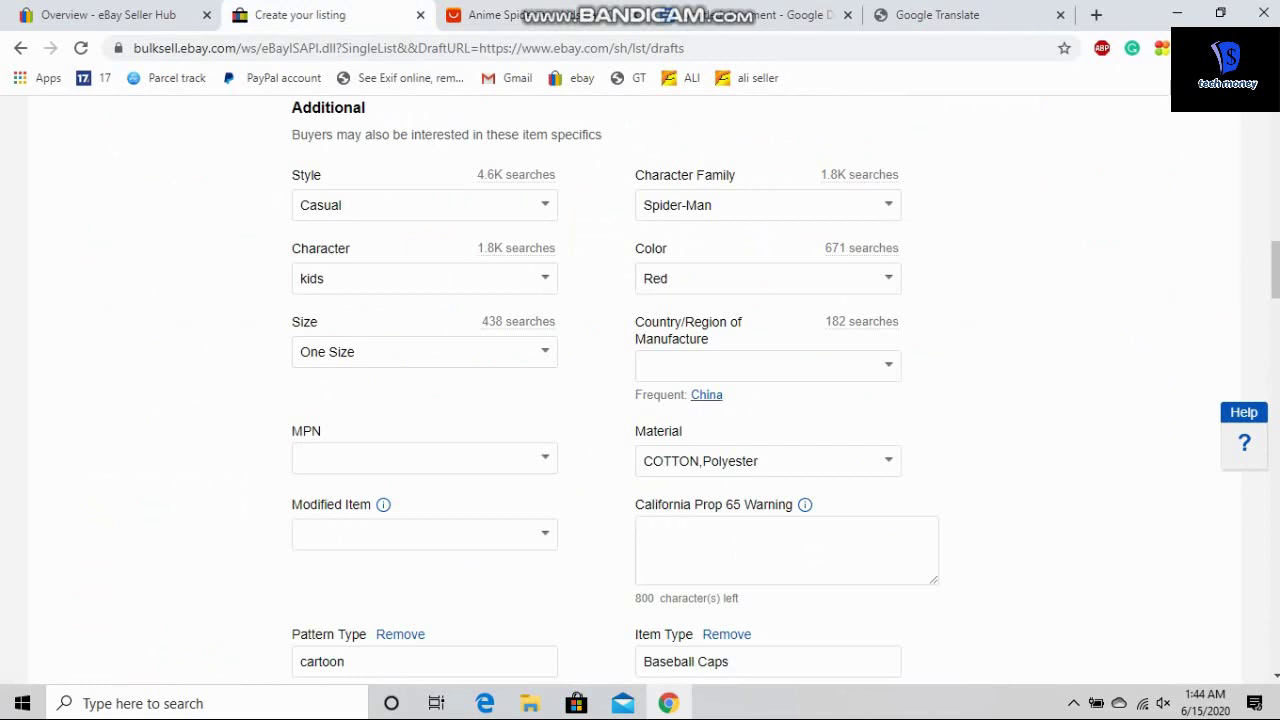
scroll(706, 394, "down", 2)
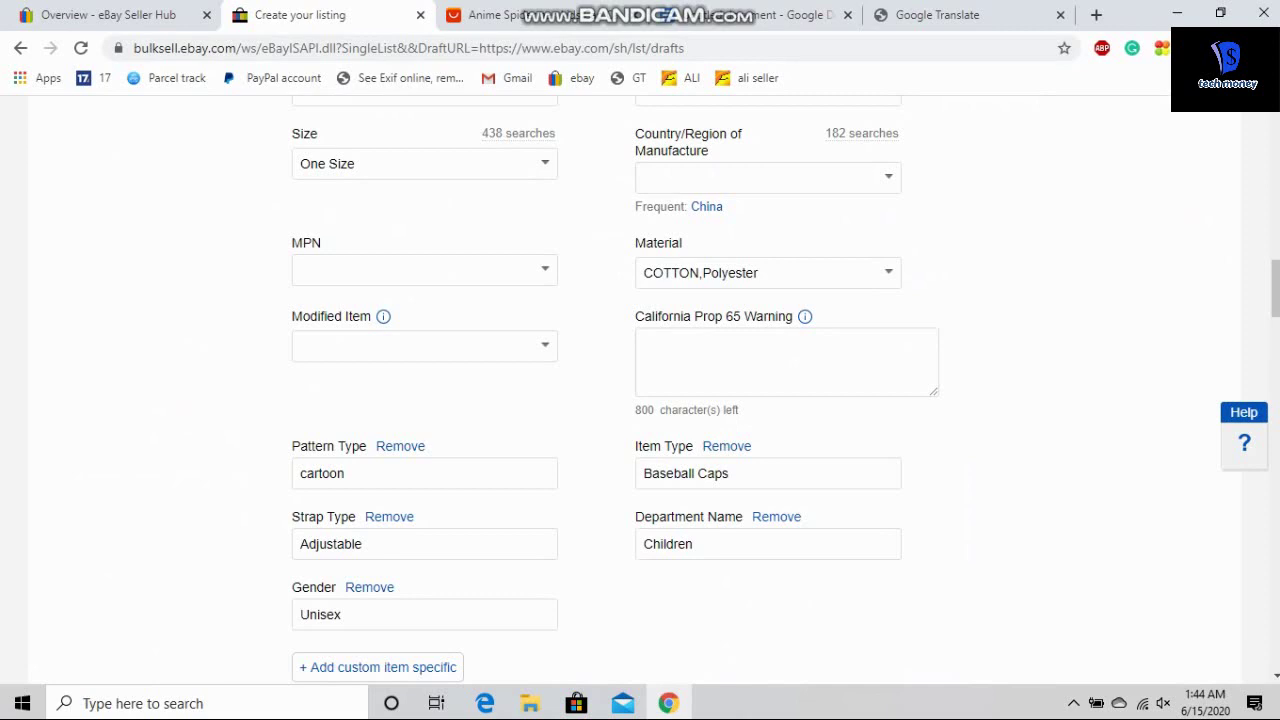
Step: Compare the cap's AliExpress specifications with the item specifics filled in on the eBay listing
left_click(490, 15)
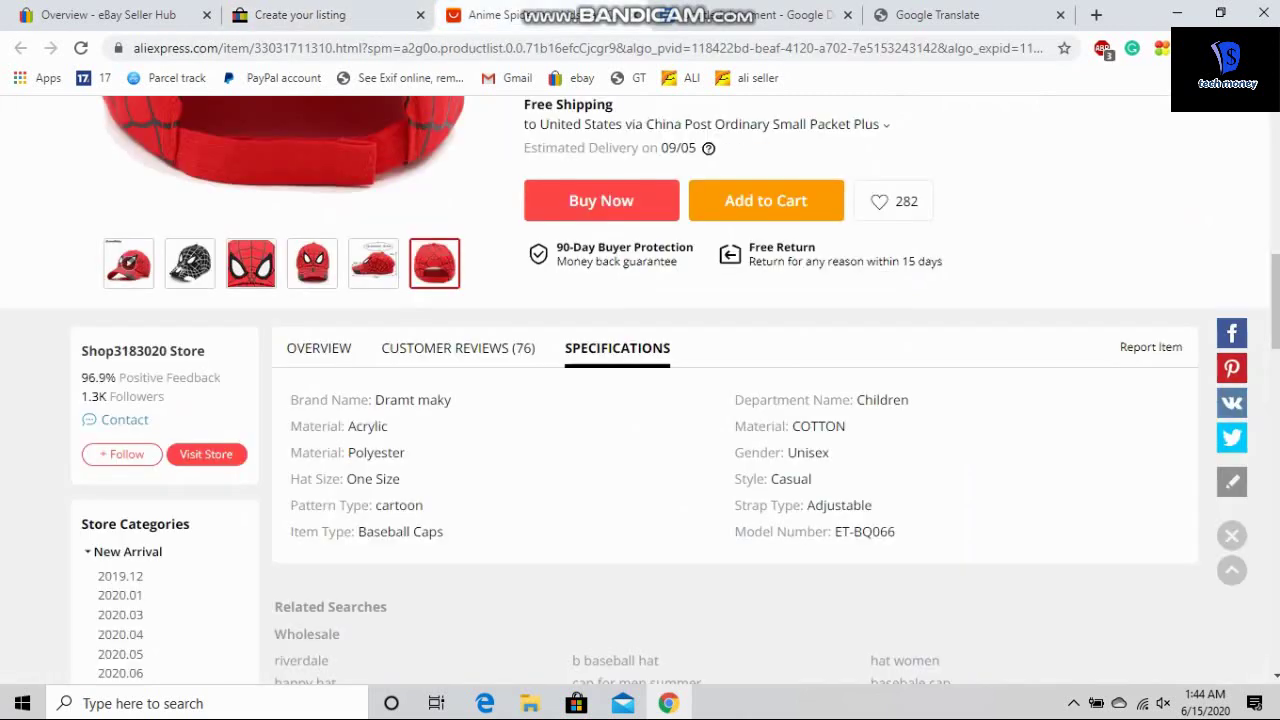
left_click(320, 15)
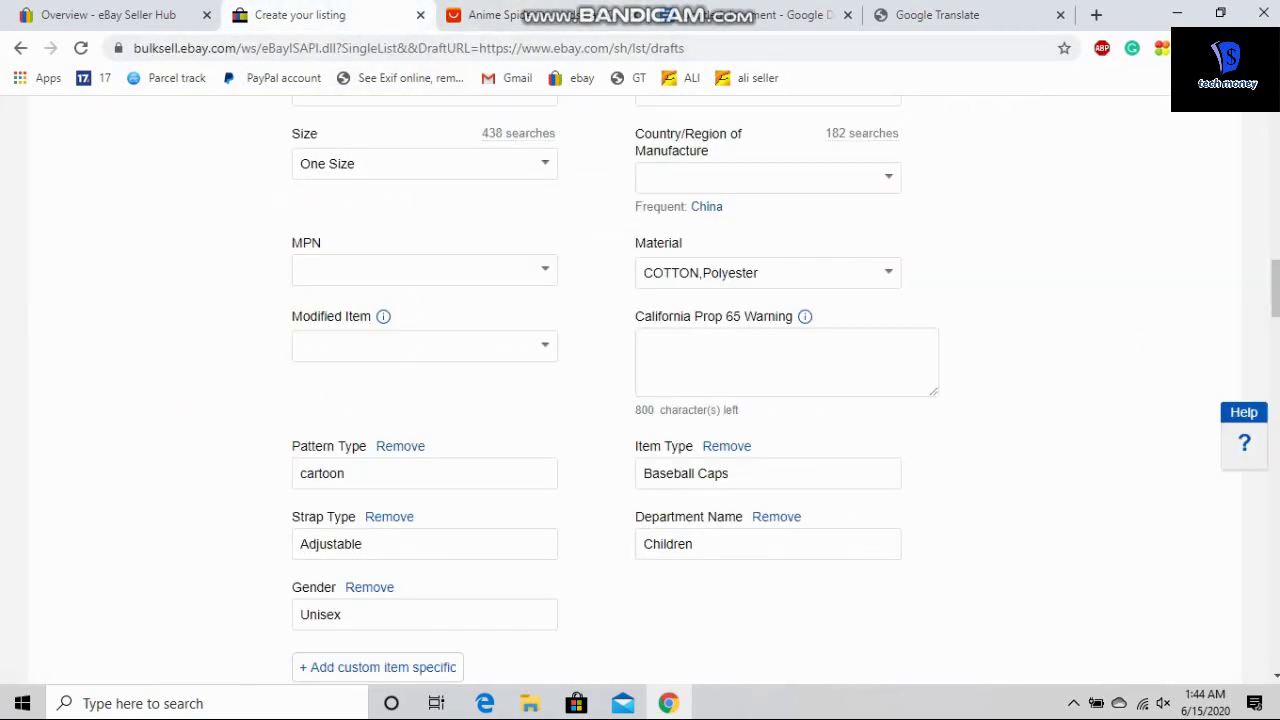
left_click(490, 15)
left_click(320, 15)
scroll(640, 390, "down", 2)
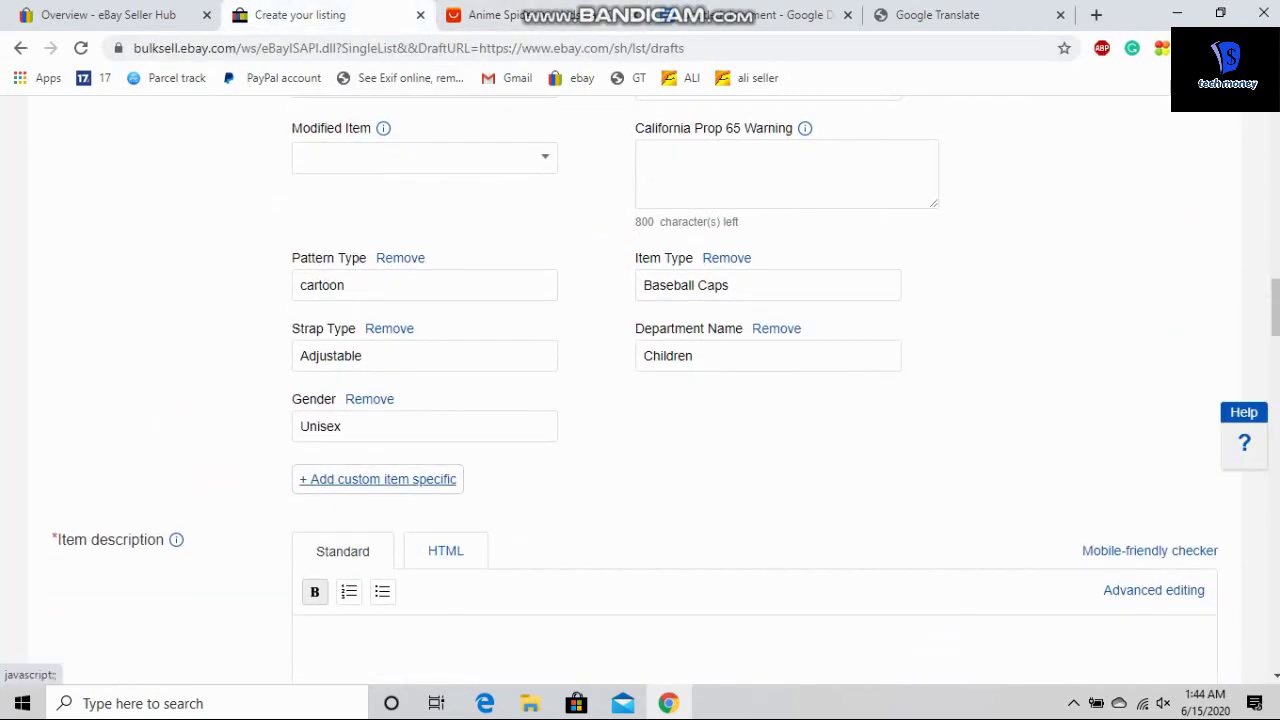
left_click(377, 479)
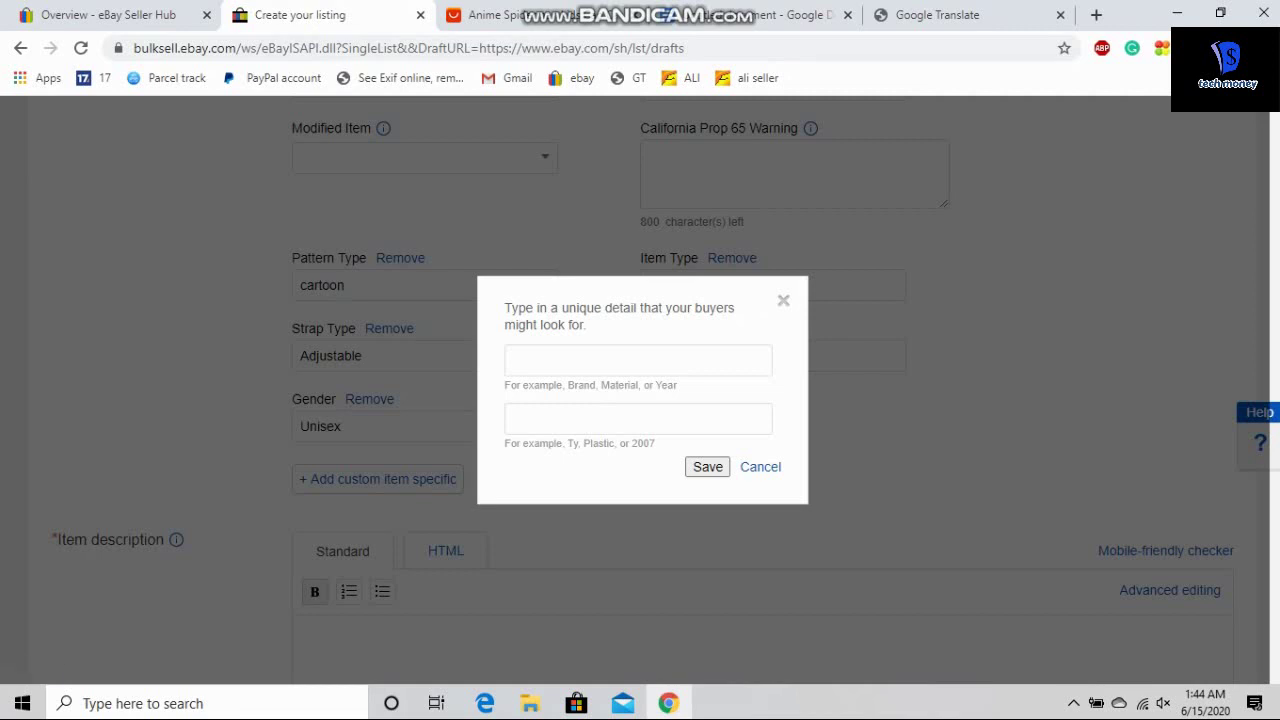
left_click(637, 360)
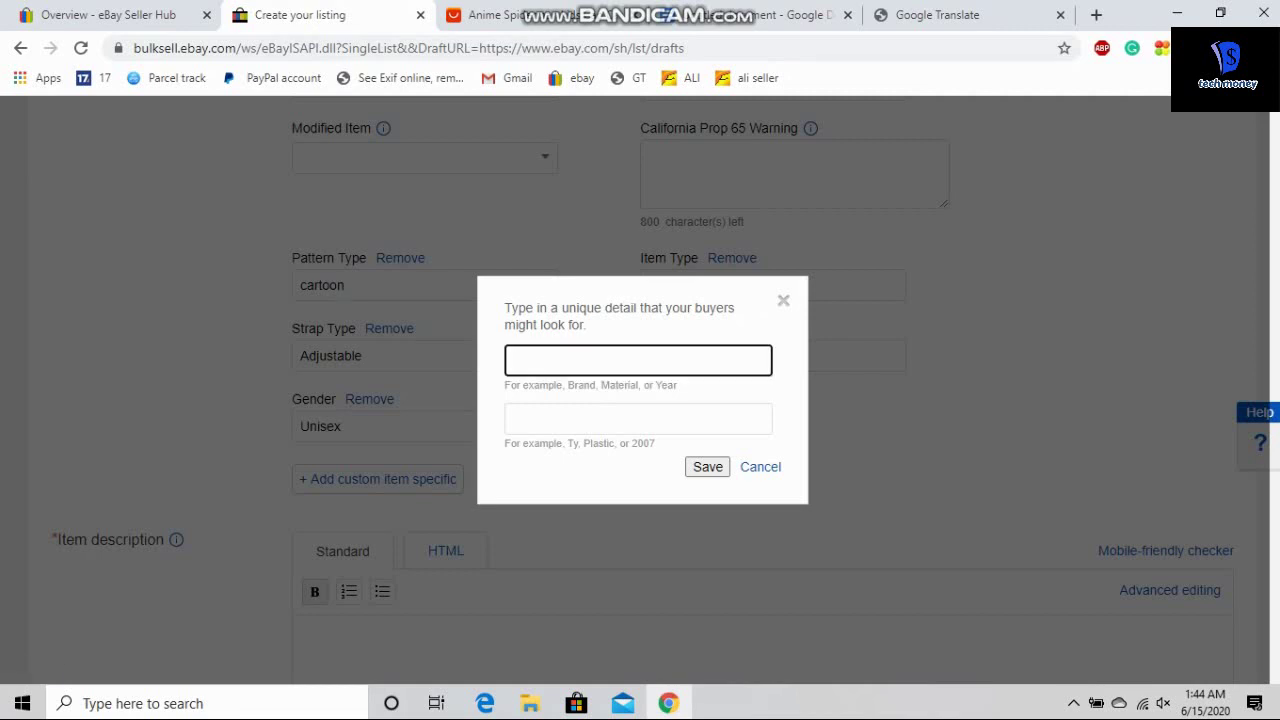
left_click(783, 300)
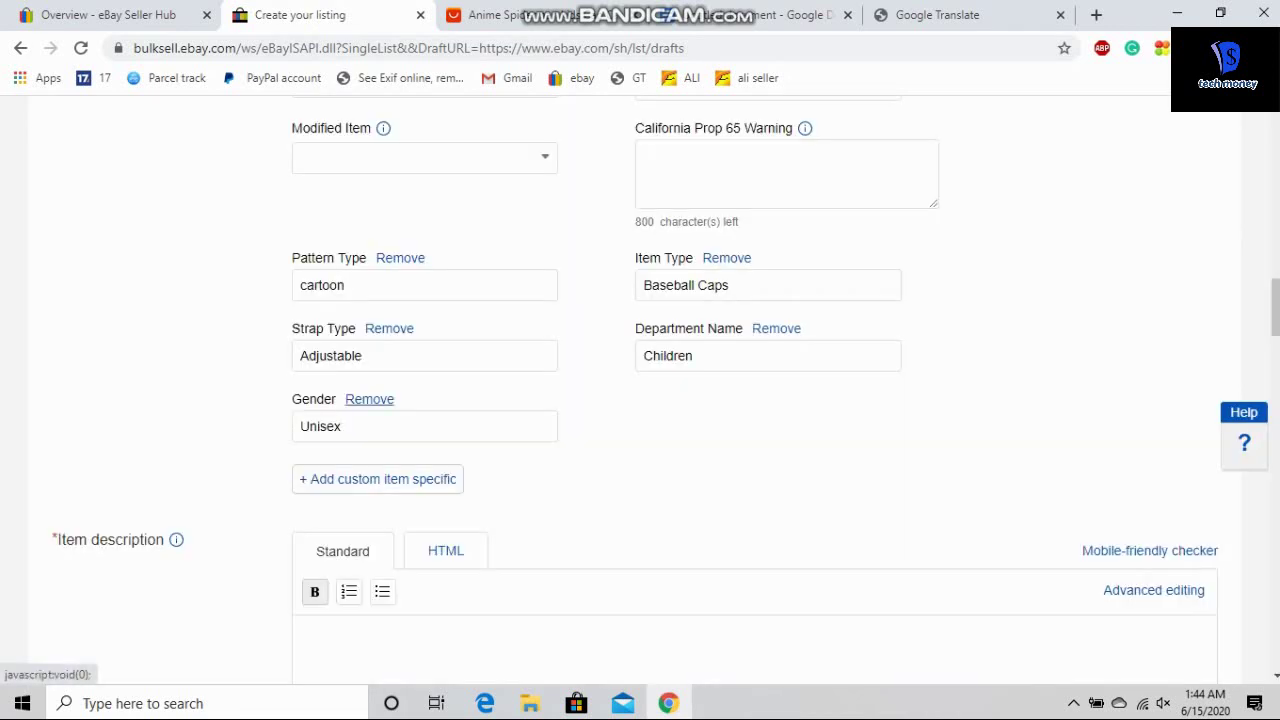
Step: Remove the Gender custom item specific from the listing and add it again with the value "Unisex"
left_click(369, 399)
left_click(378, 408)
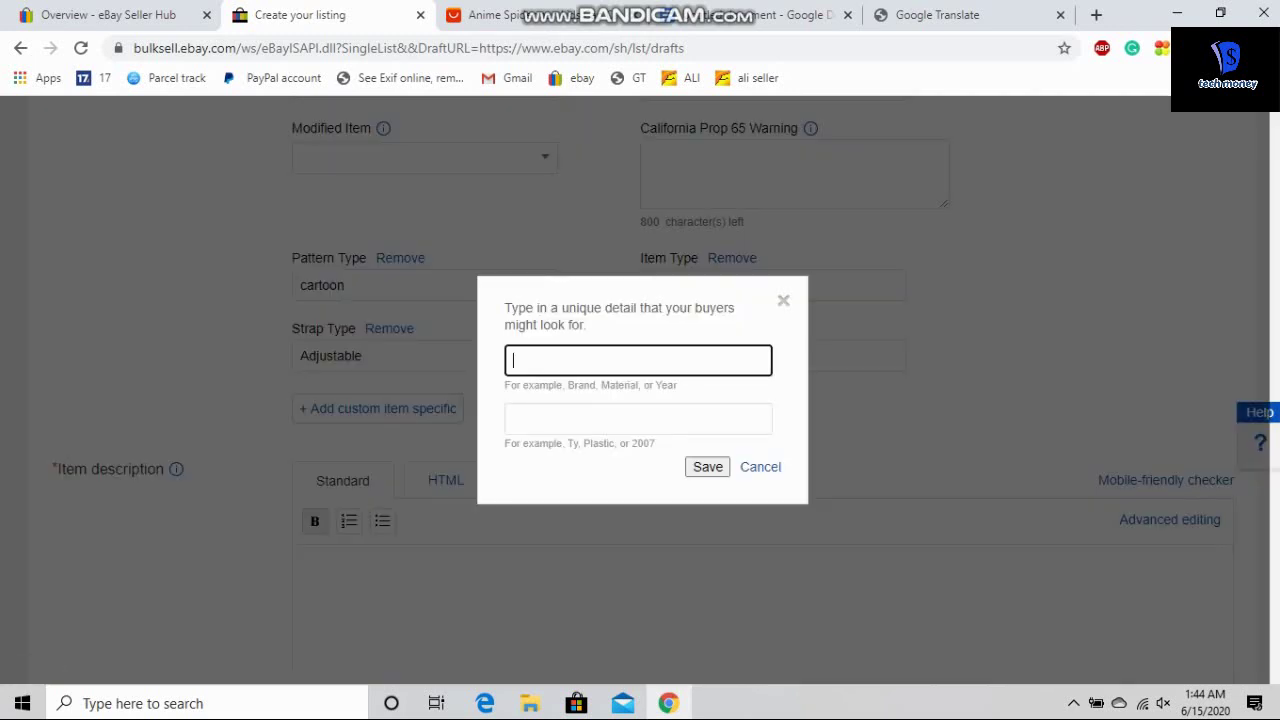
type("Gender")
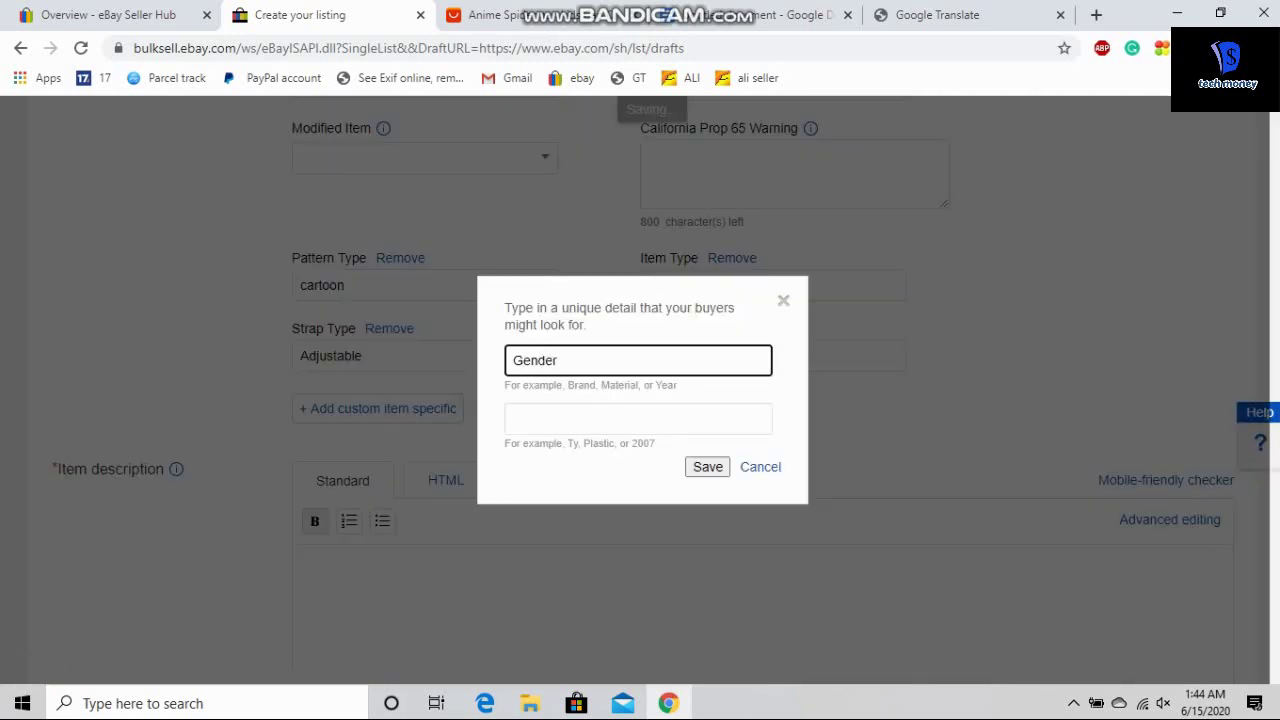
key("Tab")
type("Unisex")
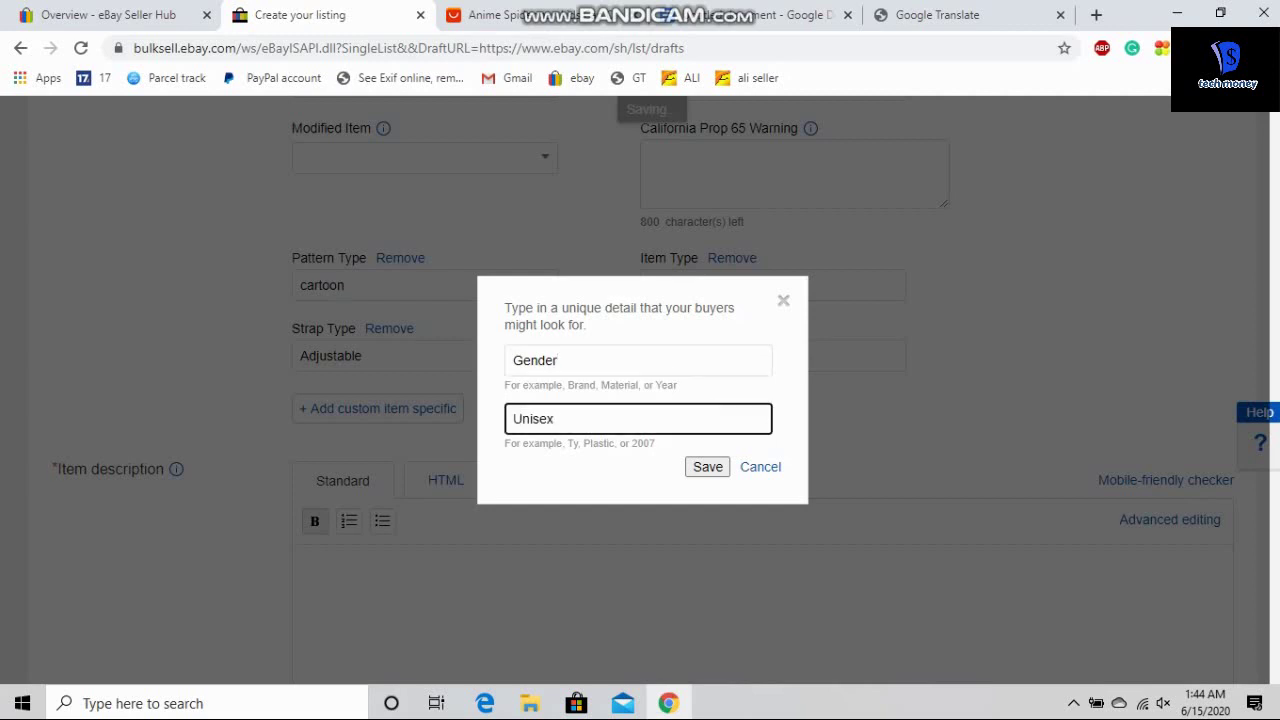
key("Return")
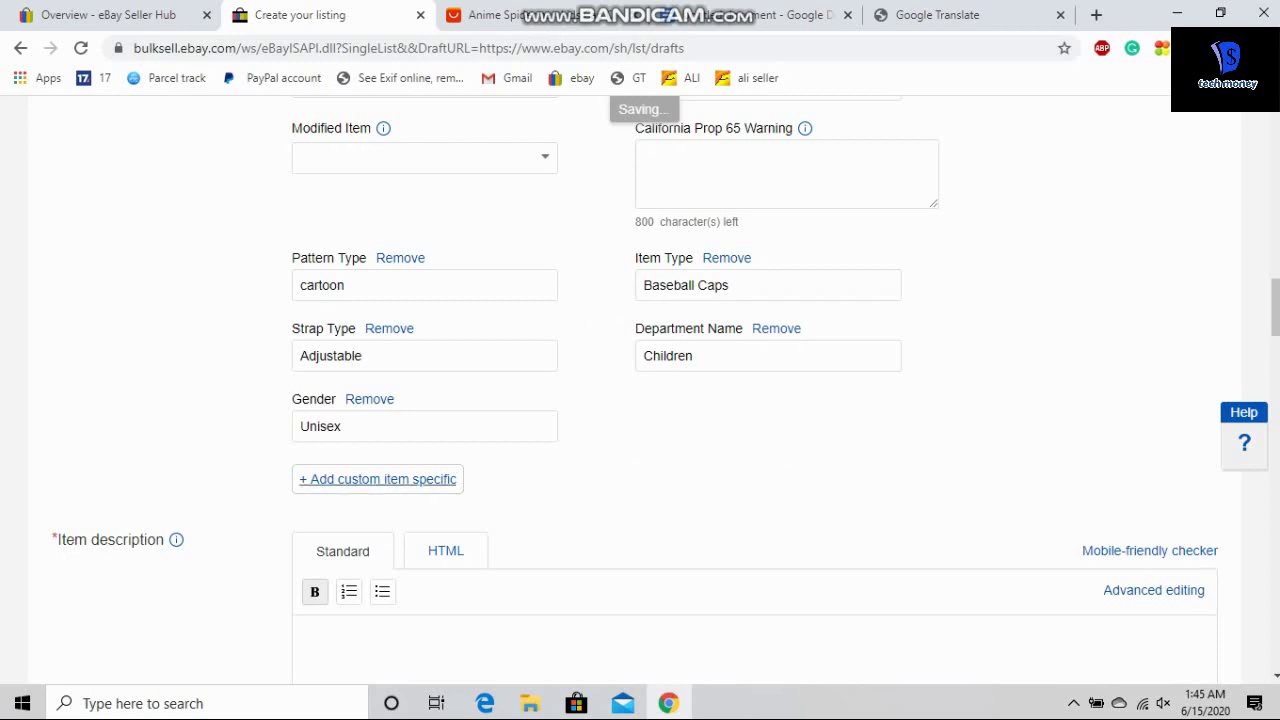
Step: Check the listing's size, material and custom item specifics once more against the AliExpress specifications
scroll(640, 390, "up", 2)
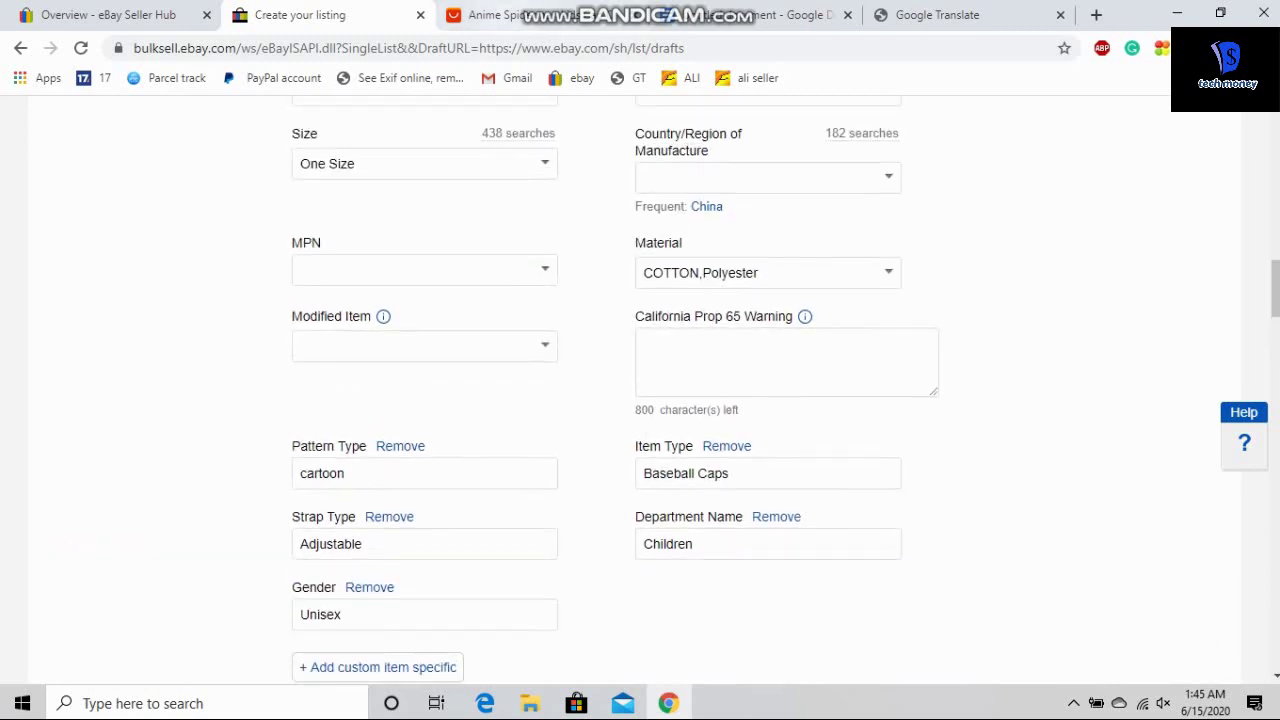
left_click(500, 15)
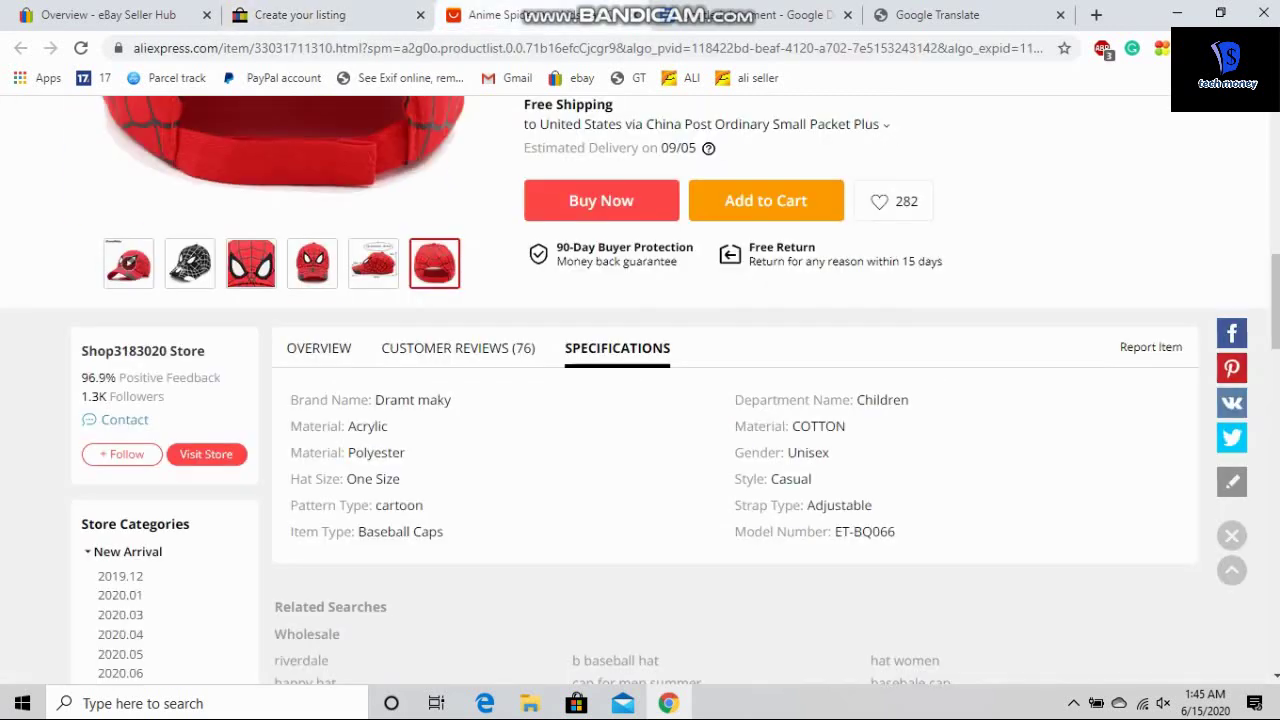
left_click(320, 15)
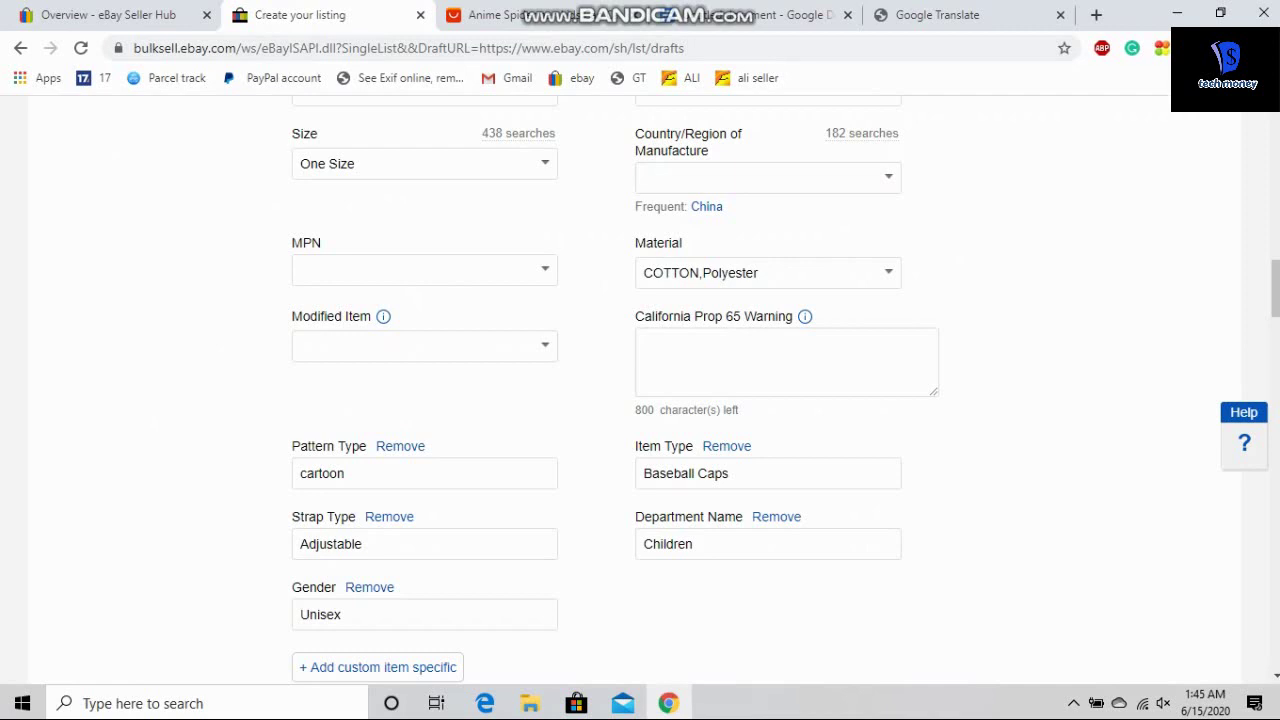
scroll(640, 390, "down", 2)
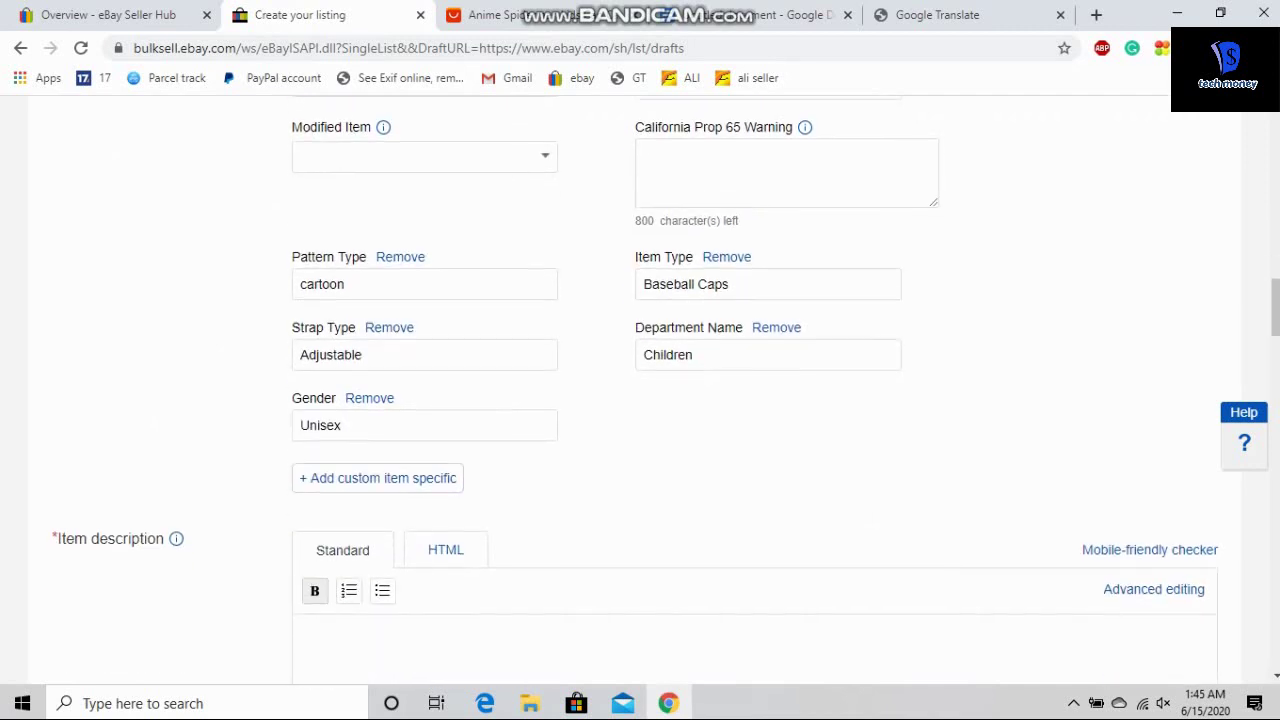
Step: Find the listing's item description field, and review the title, specification list and size image in the Google Docs document
scroll(640, 390, "down", 3)
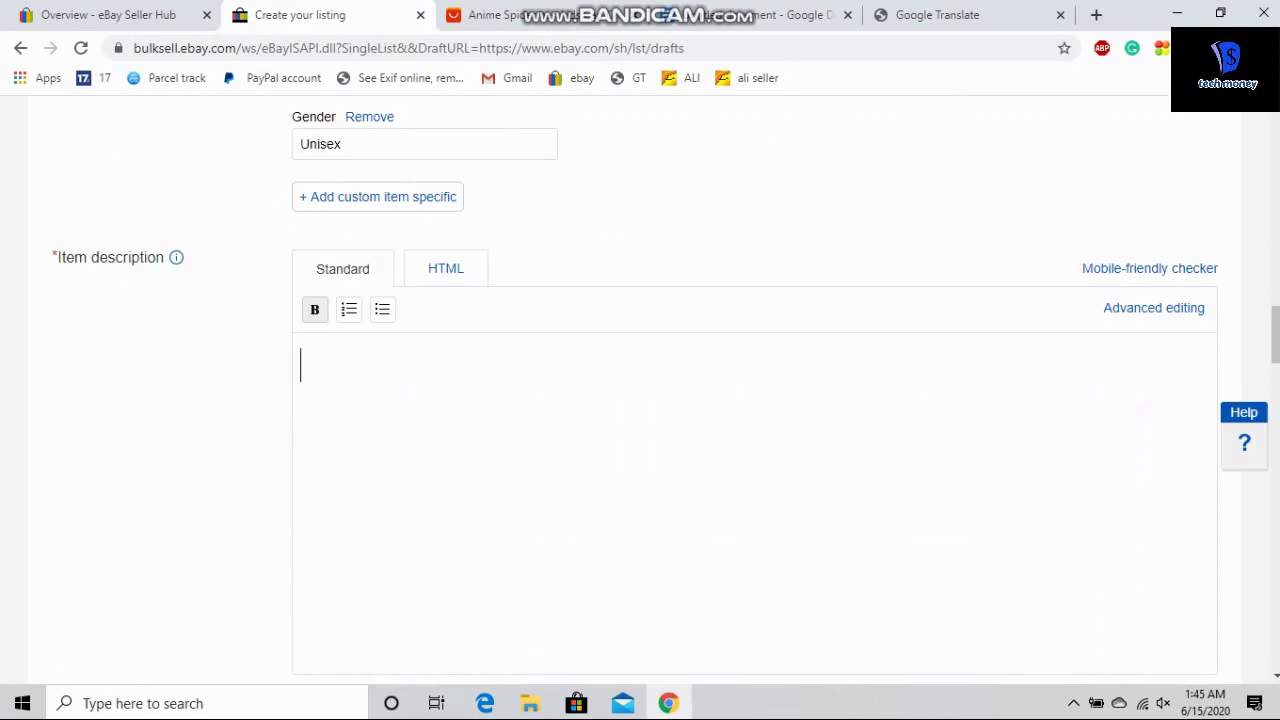
scroll(640, 400, "down", 1)
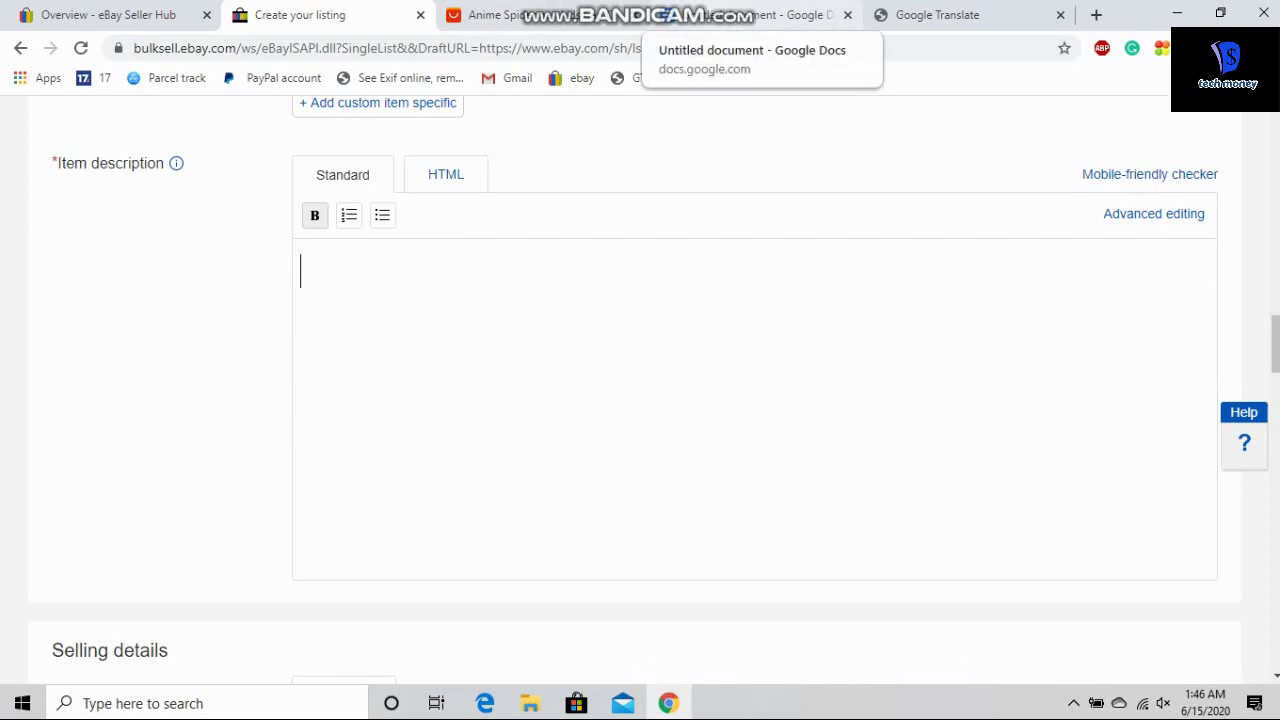
left_click(760, 14)
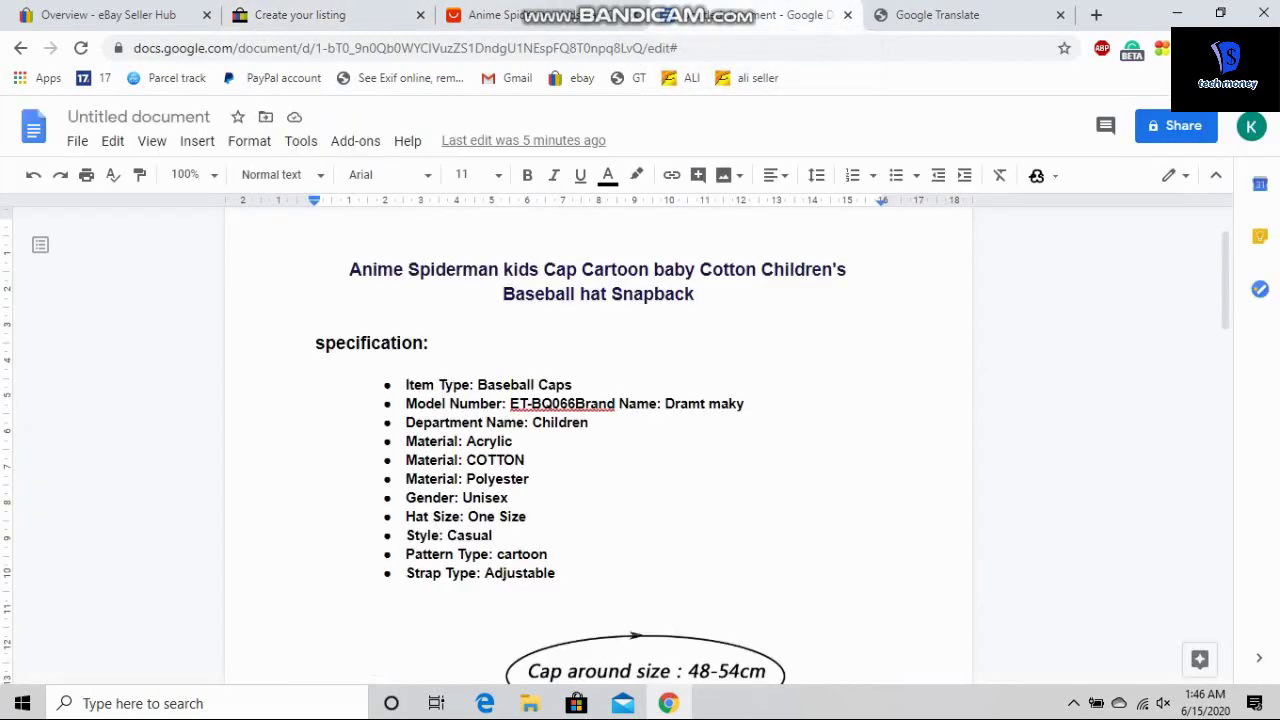
left_click(973, 285)
scroll(598, 440, "down", 1)
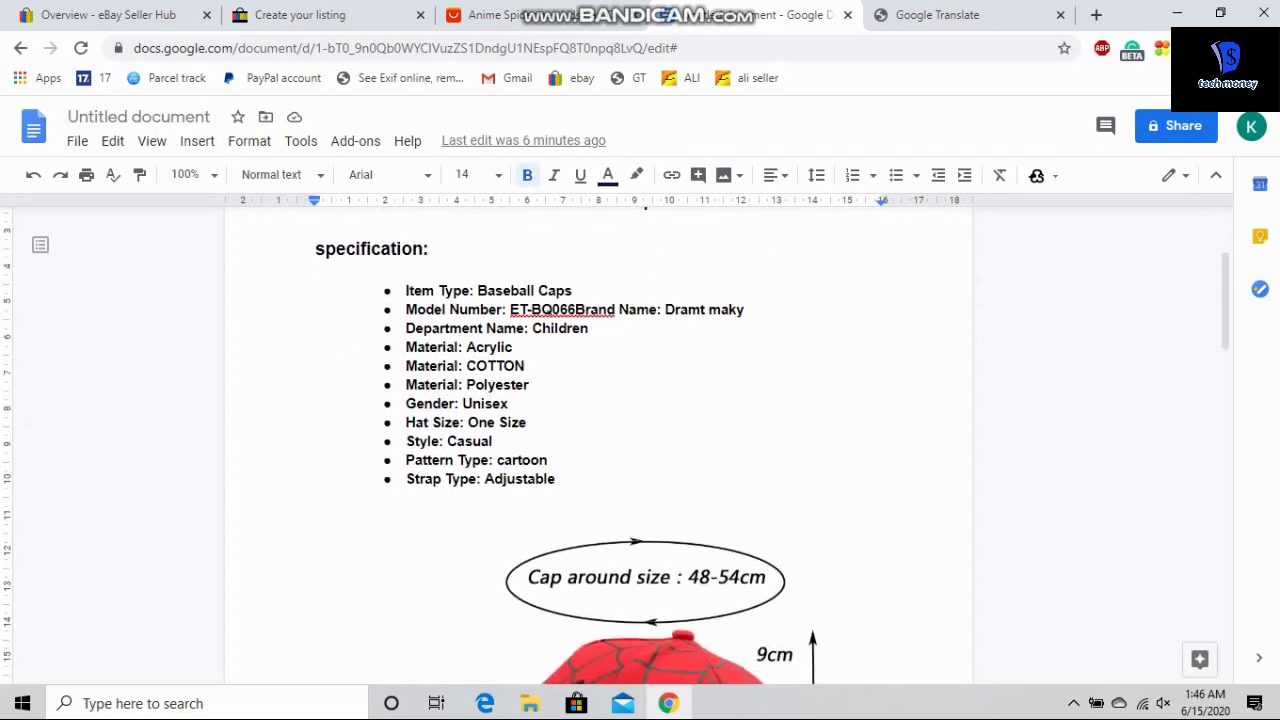
scroll(598, 440, "up", 2)
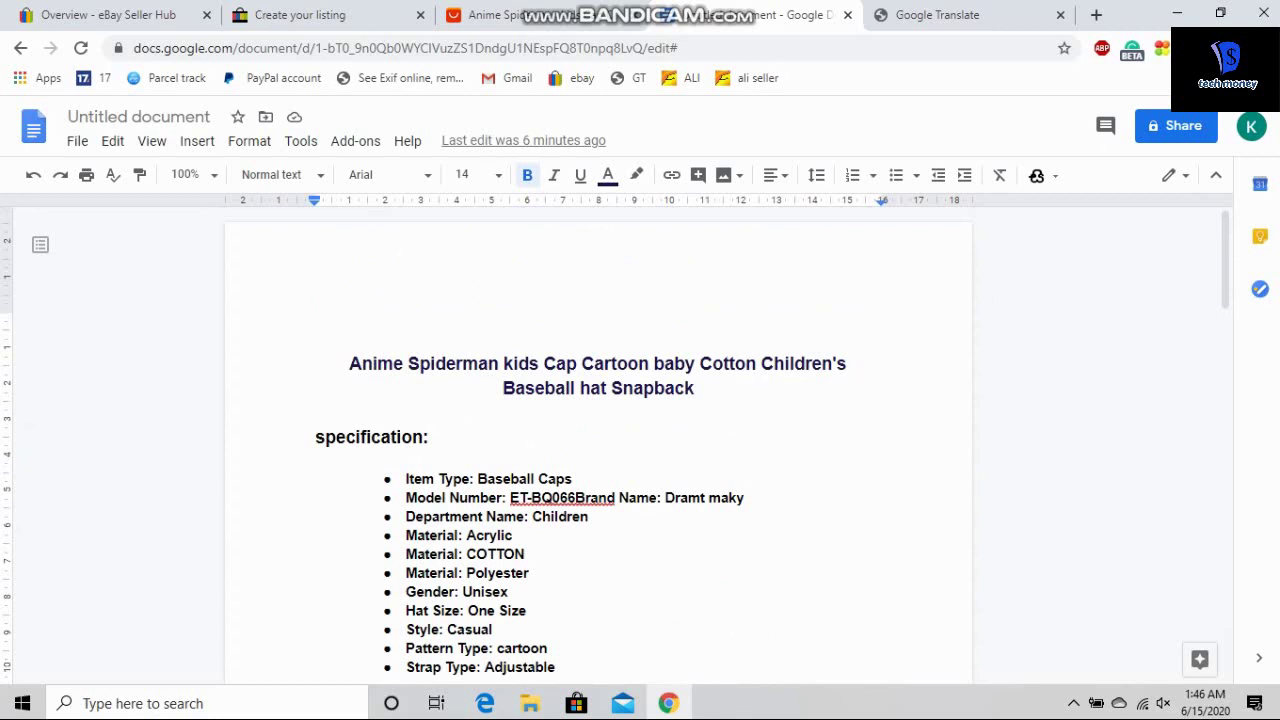
left_click(350, 363)
scroll(598, 450, "down", 1)
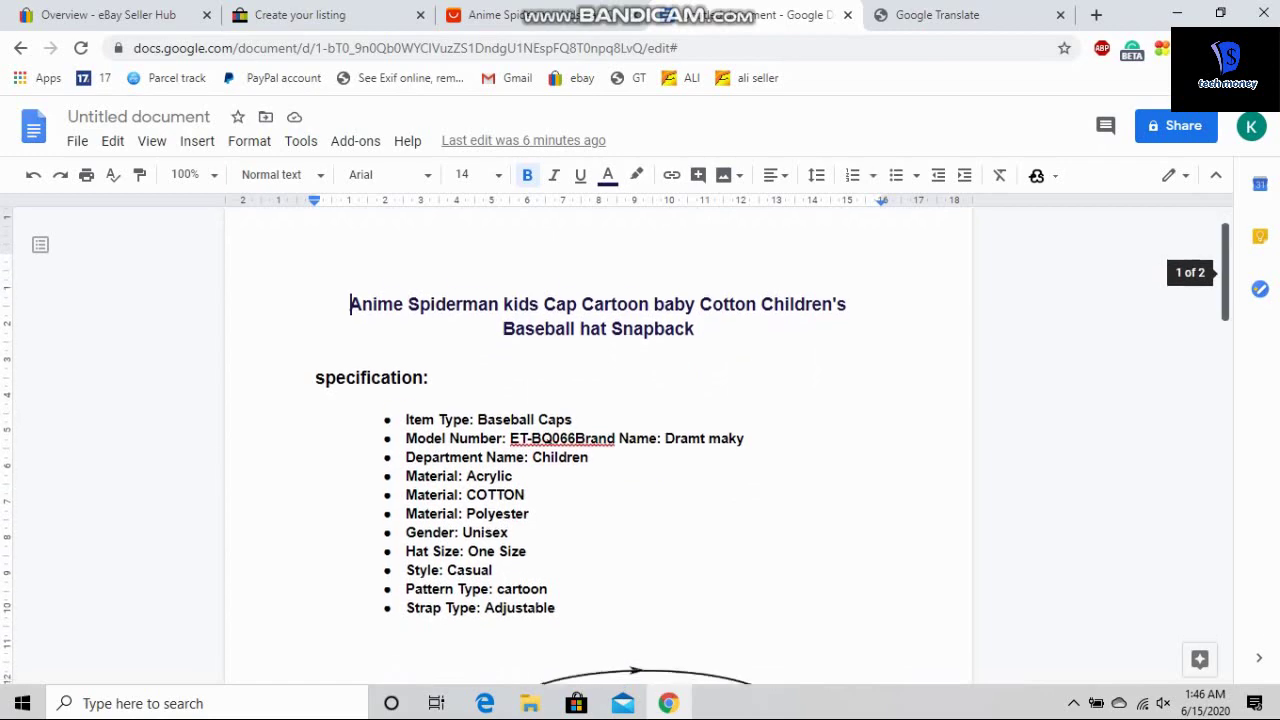
scroll(598, 450, "down", 3)
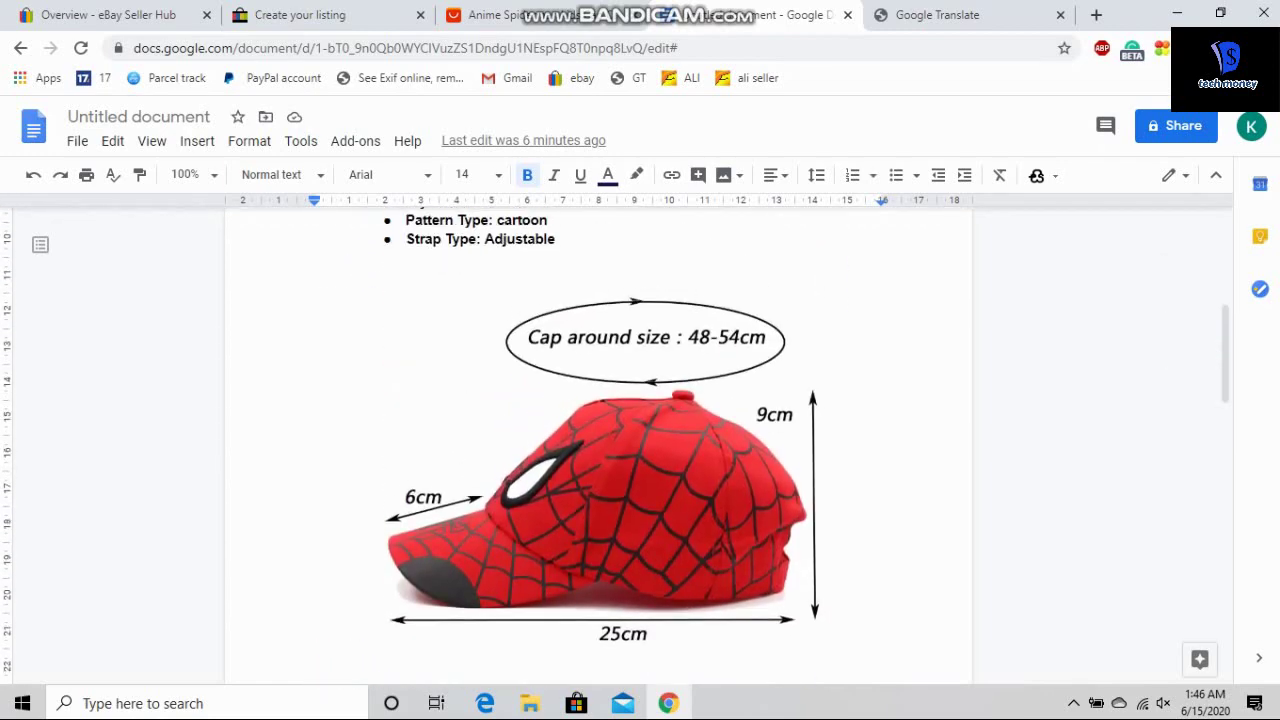
scroll(598, 450, "up", 1)
scroll(598, 450, "up", 2)
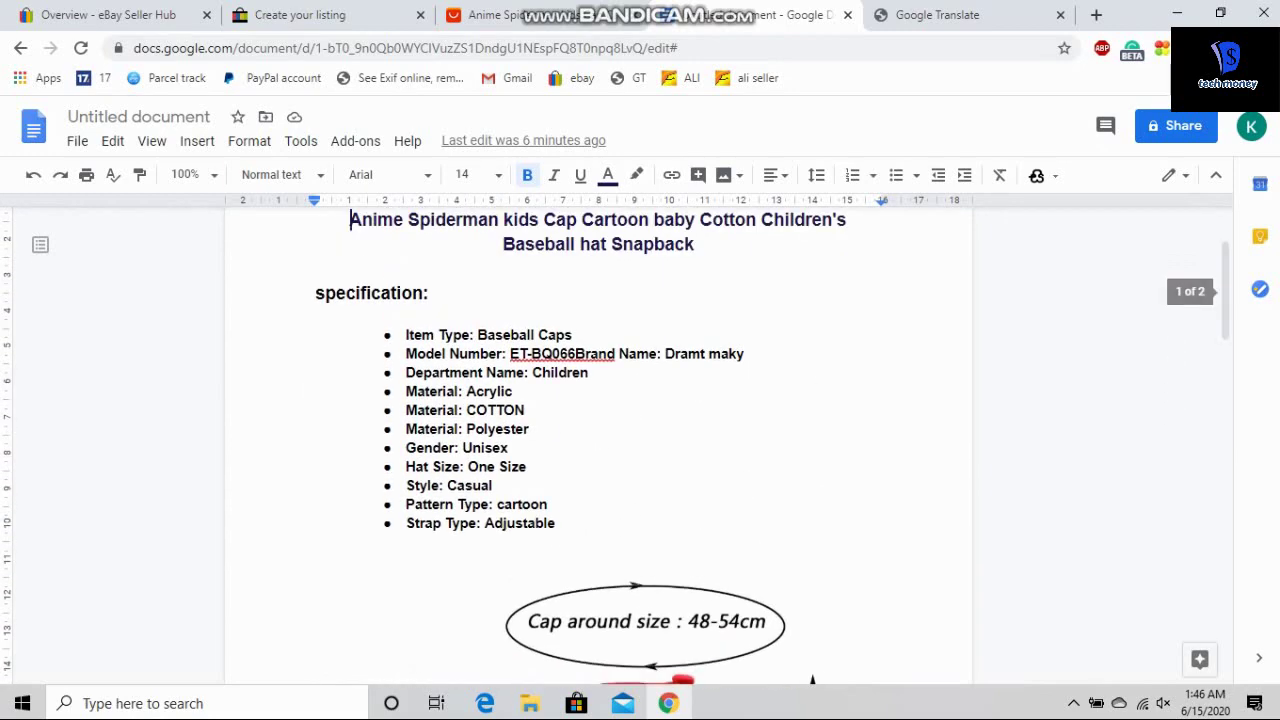
scroll(598, 450, "down", 1)
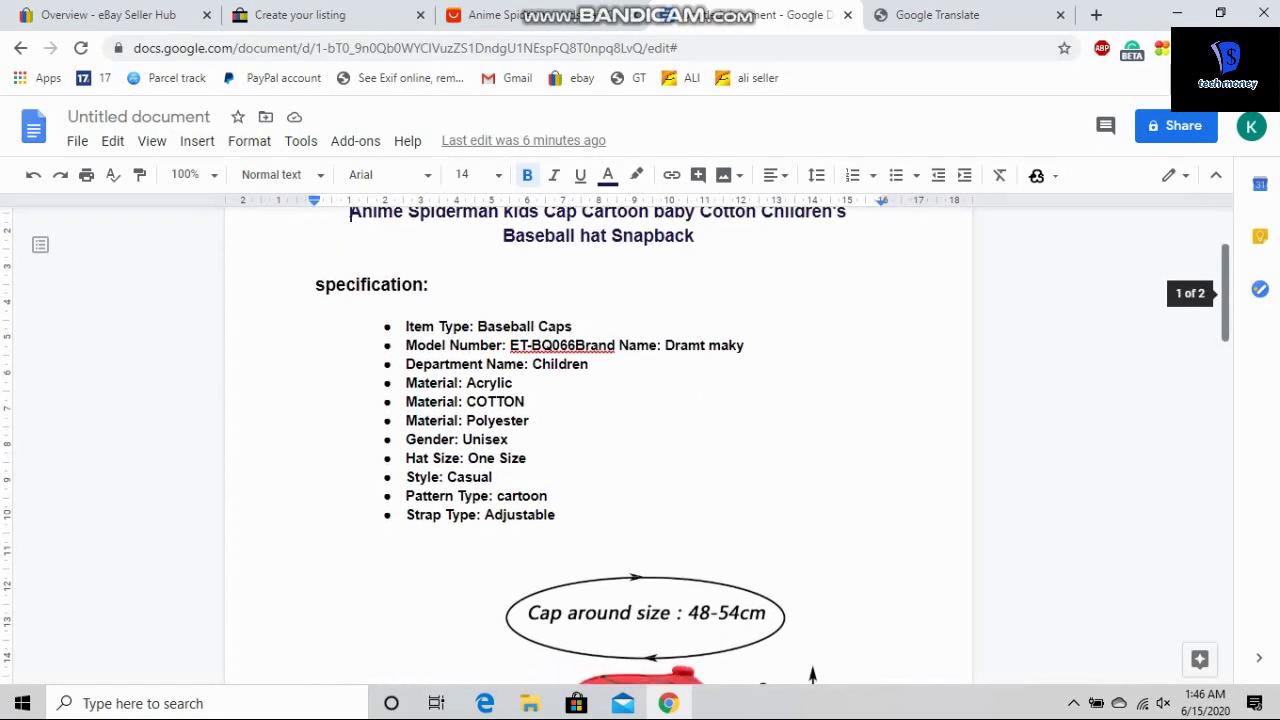
Step: Examine the rest of the Google Docs description, including the Shipping and Customer service headings below the size image
key("ctrl+a")
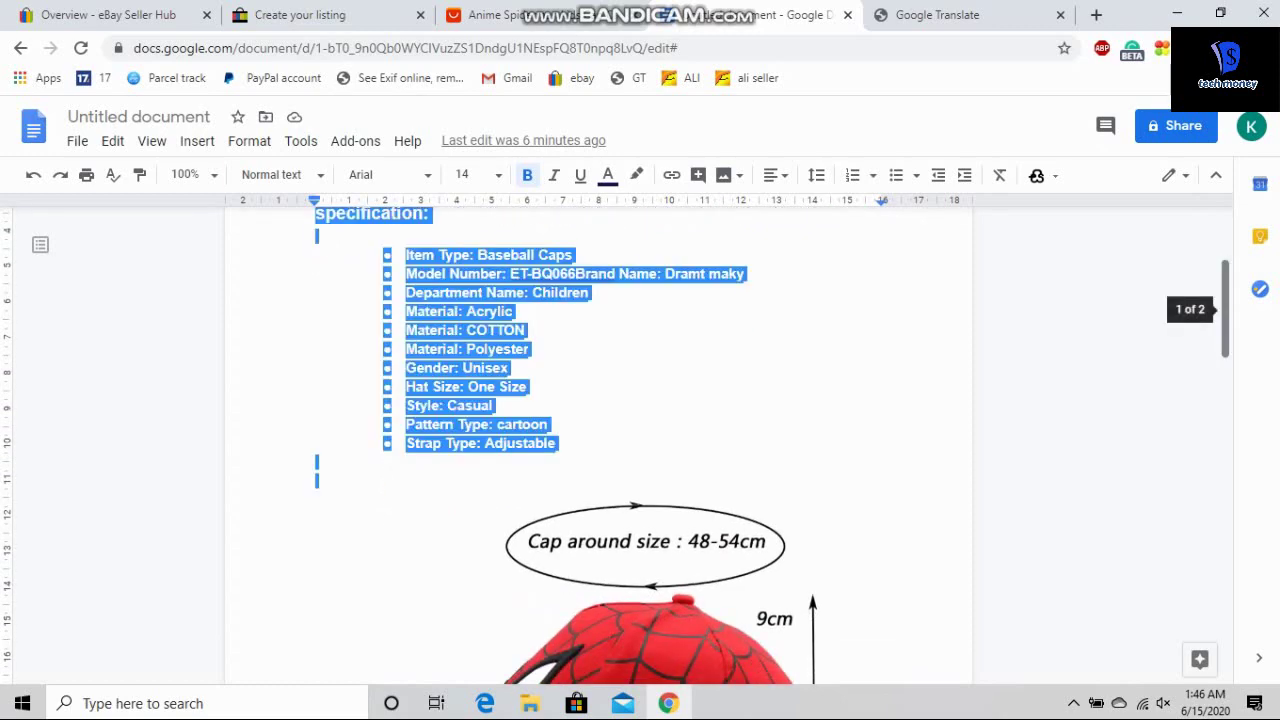
left_click(529, 349)
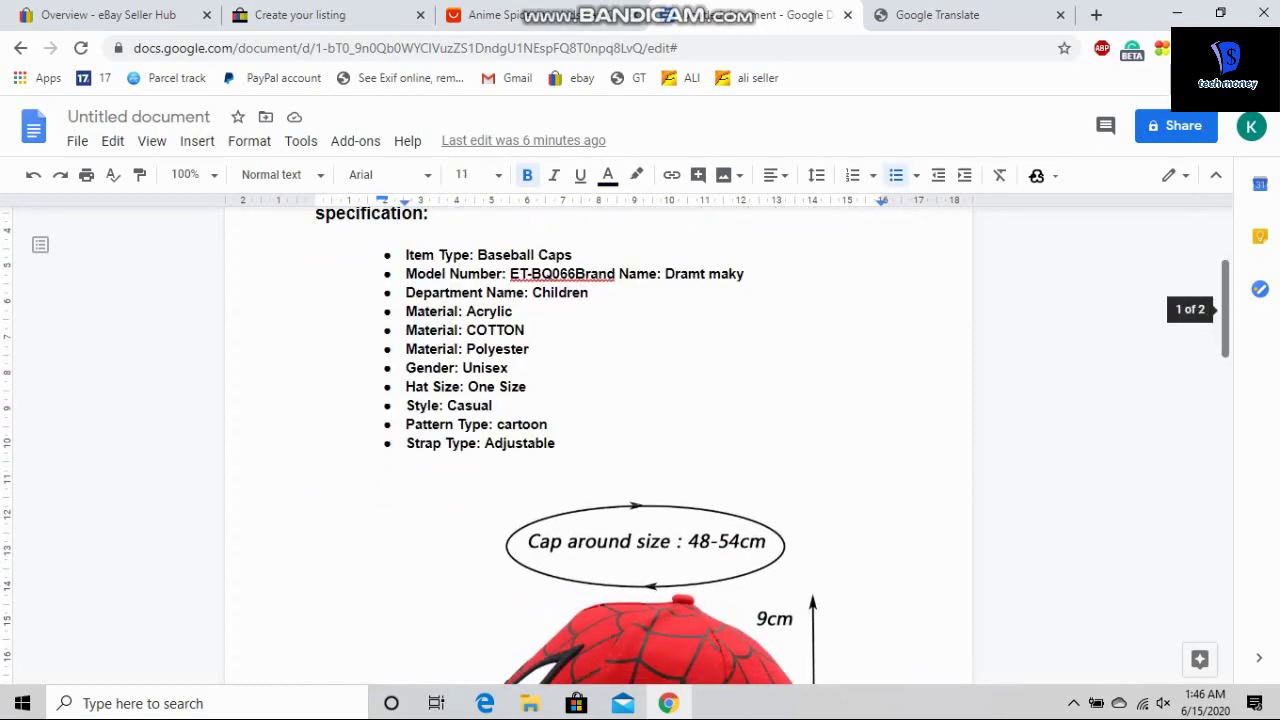
scroll(598, 445, "down", 5)
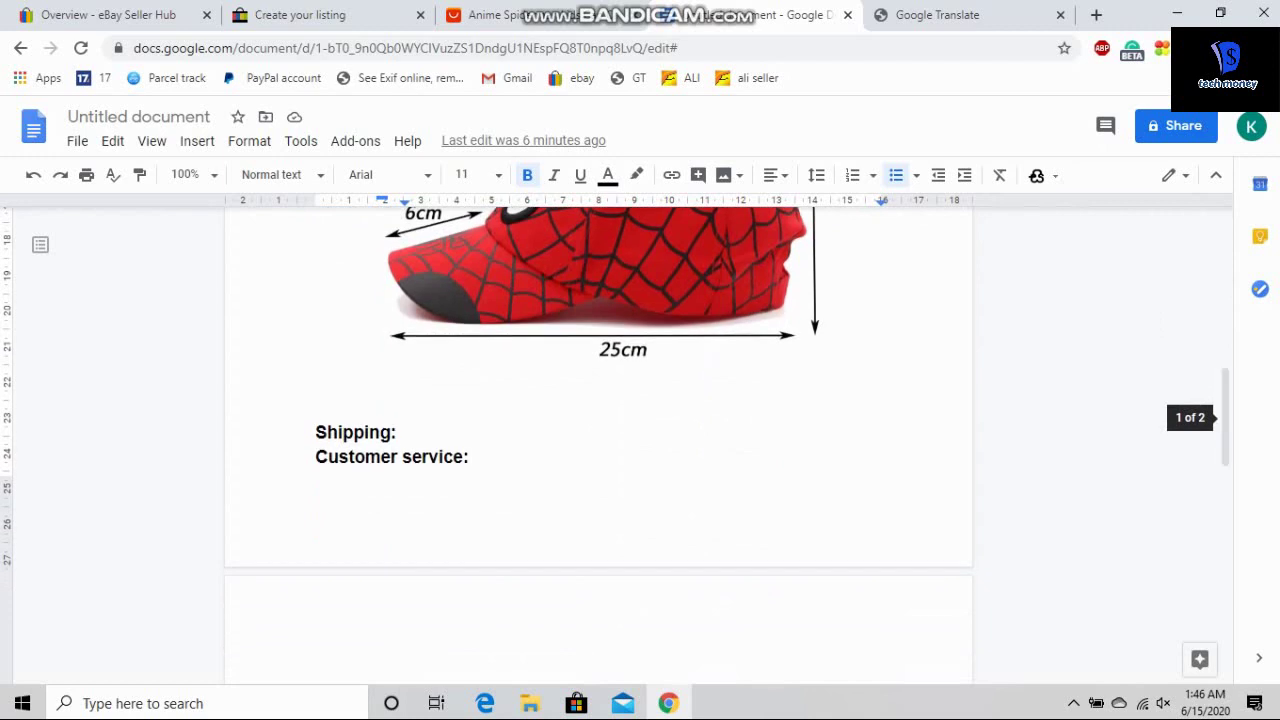
left_click(397, 432)
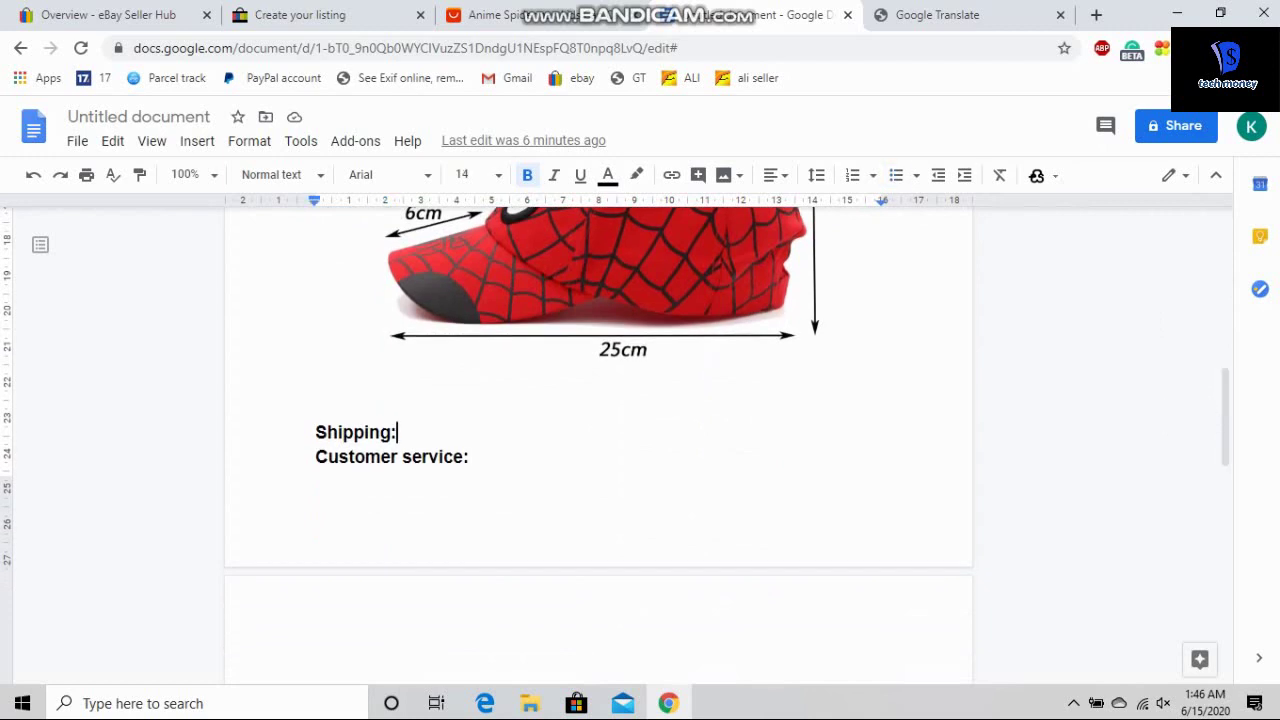
left_click(316, 432)
left_click(397, 432)
left_click(470, 457)
scroll(598, 440, "up", 3)
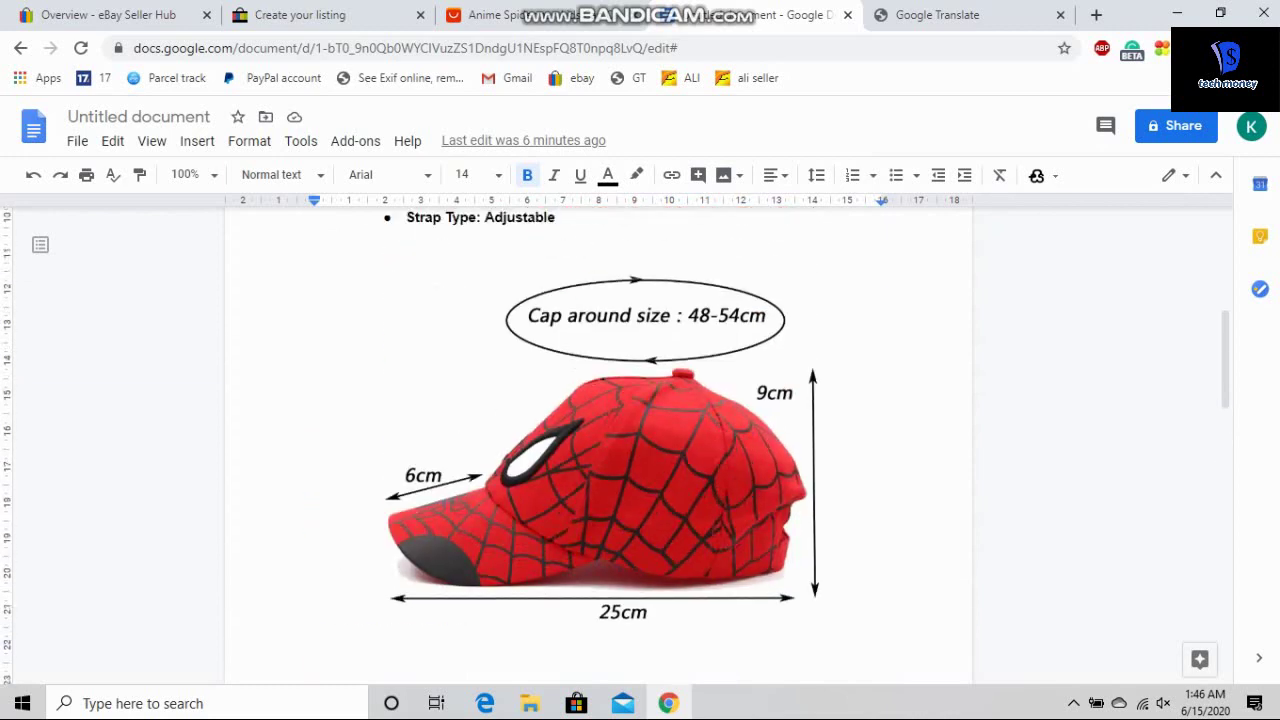
Step: Copy the entire Google Docs description, including the size image, into the item description of the eBay listing
left_click(598, 473)
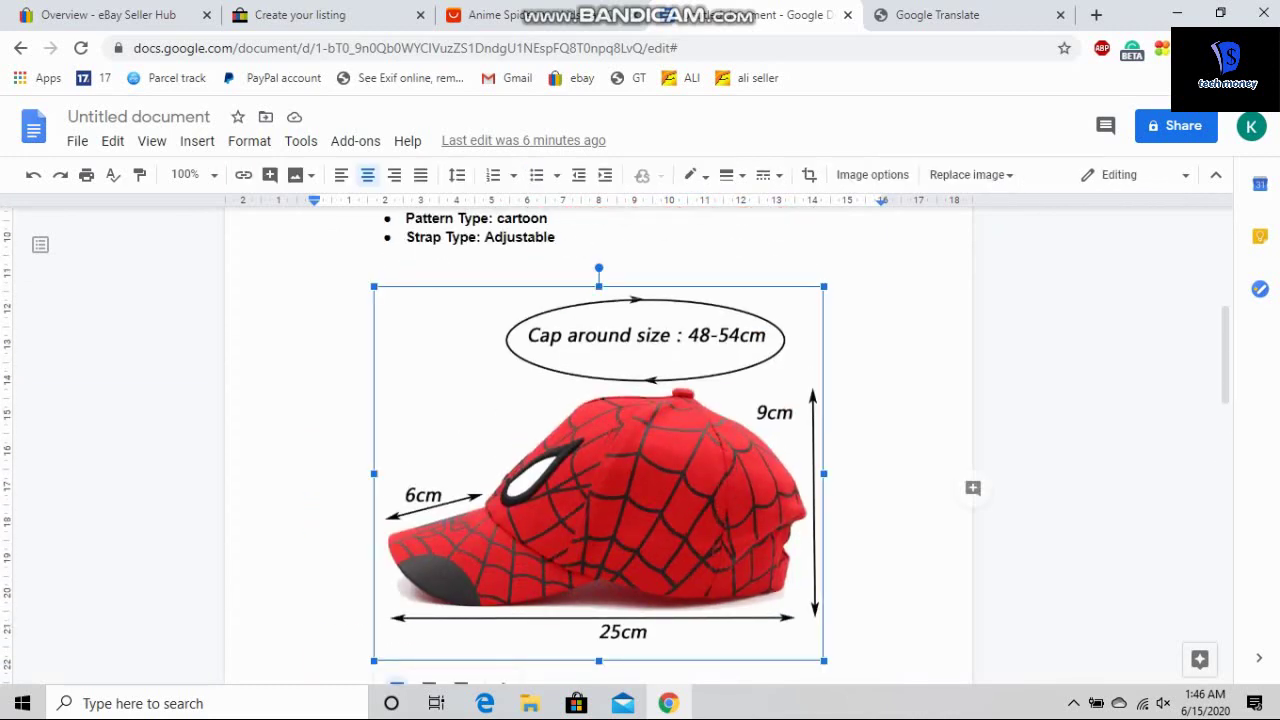
key("ctrl+a")
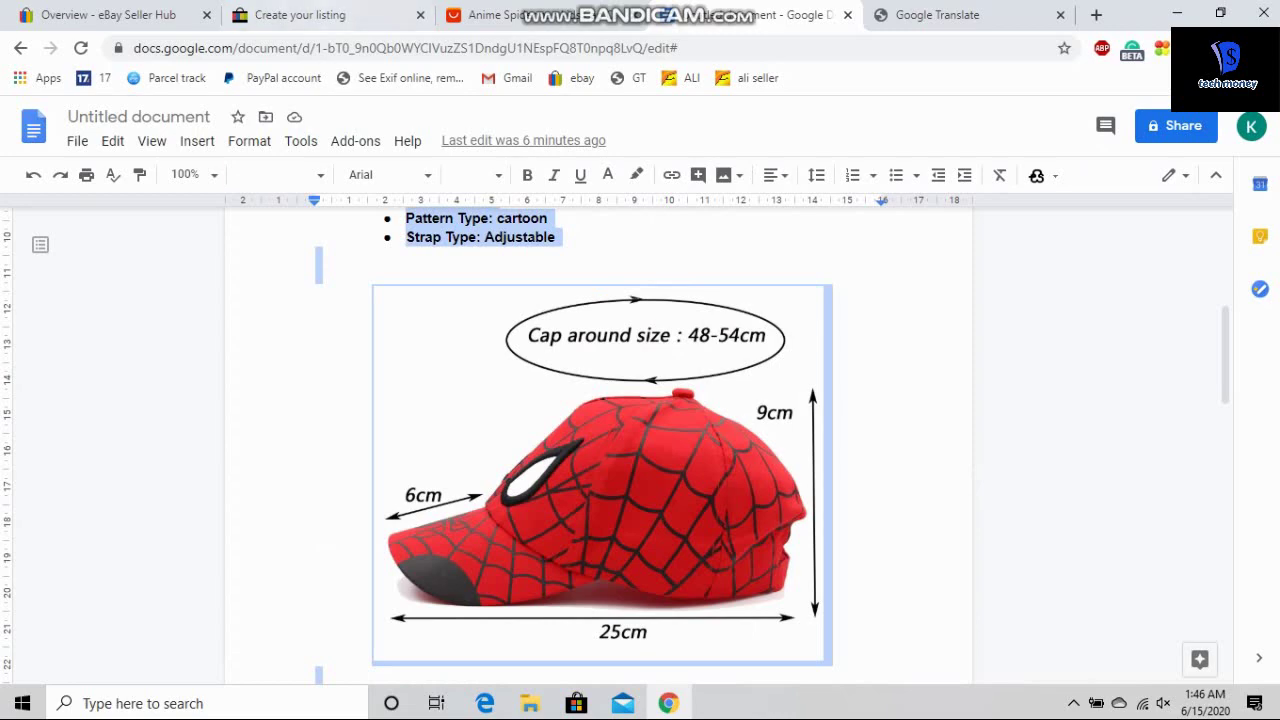
left_click(328, 14)
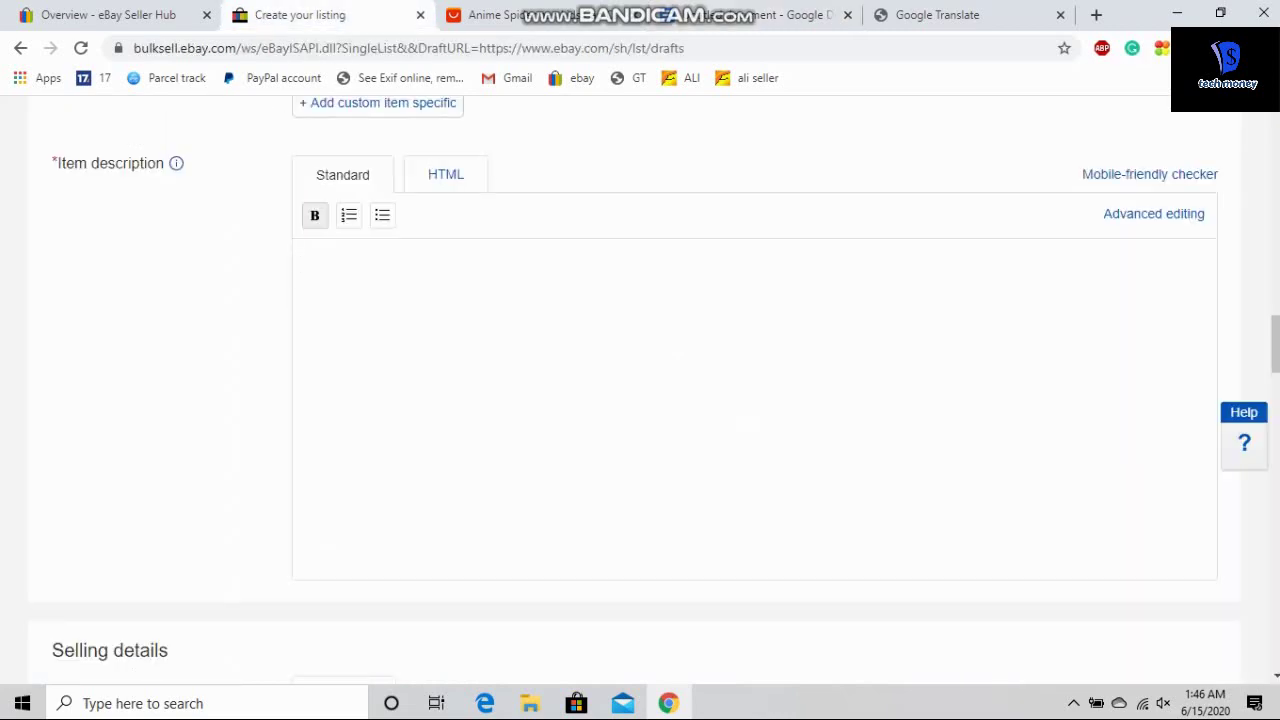
key("ctrl+v")
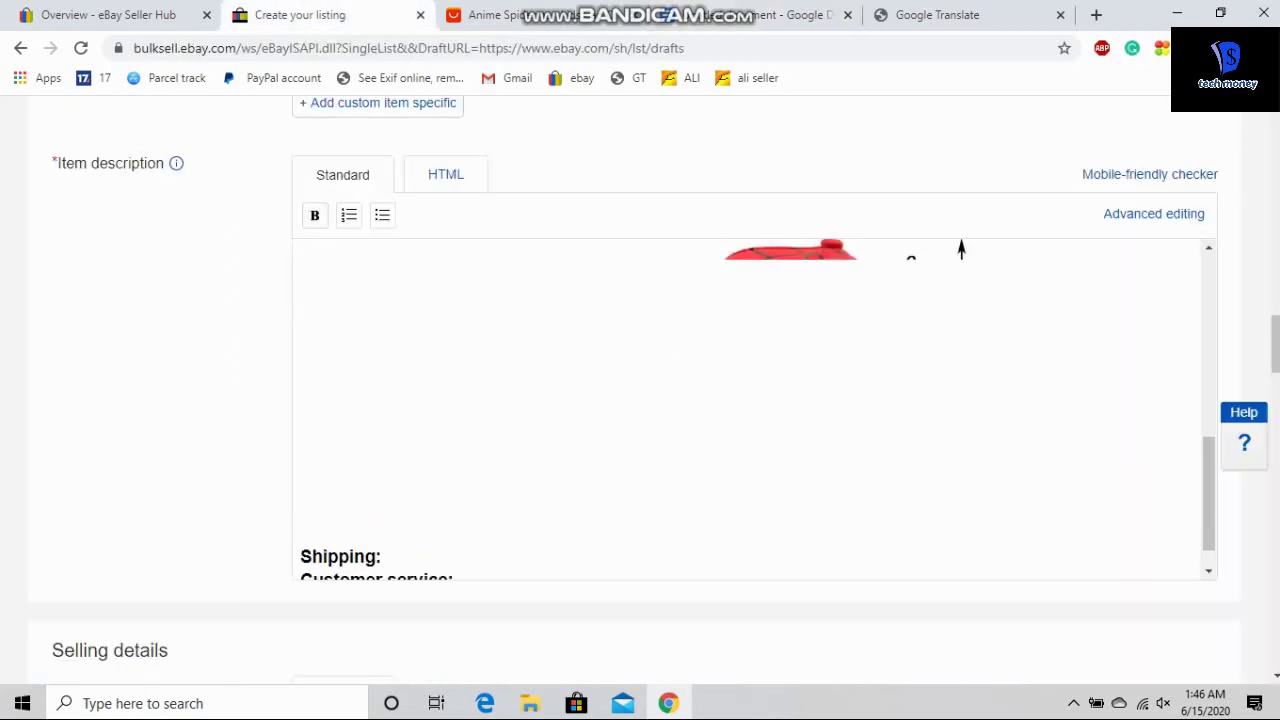
Step: Look over the pasted item description and delete two blank lines above its title
scroll(746, 408, "up", 3)
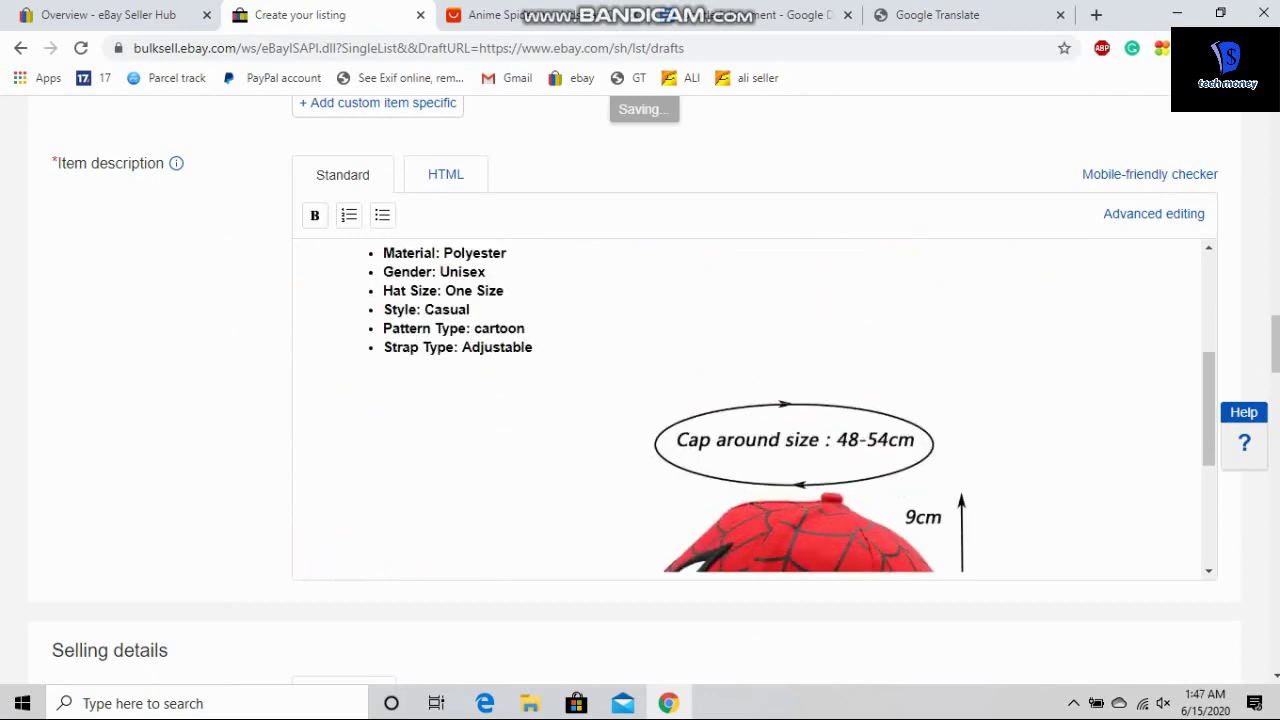
scroll(746, 408, "down", 2)
scroll(746, 408, "up", 4)
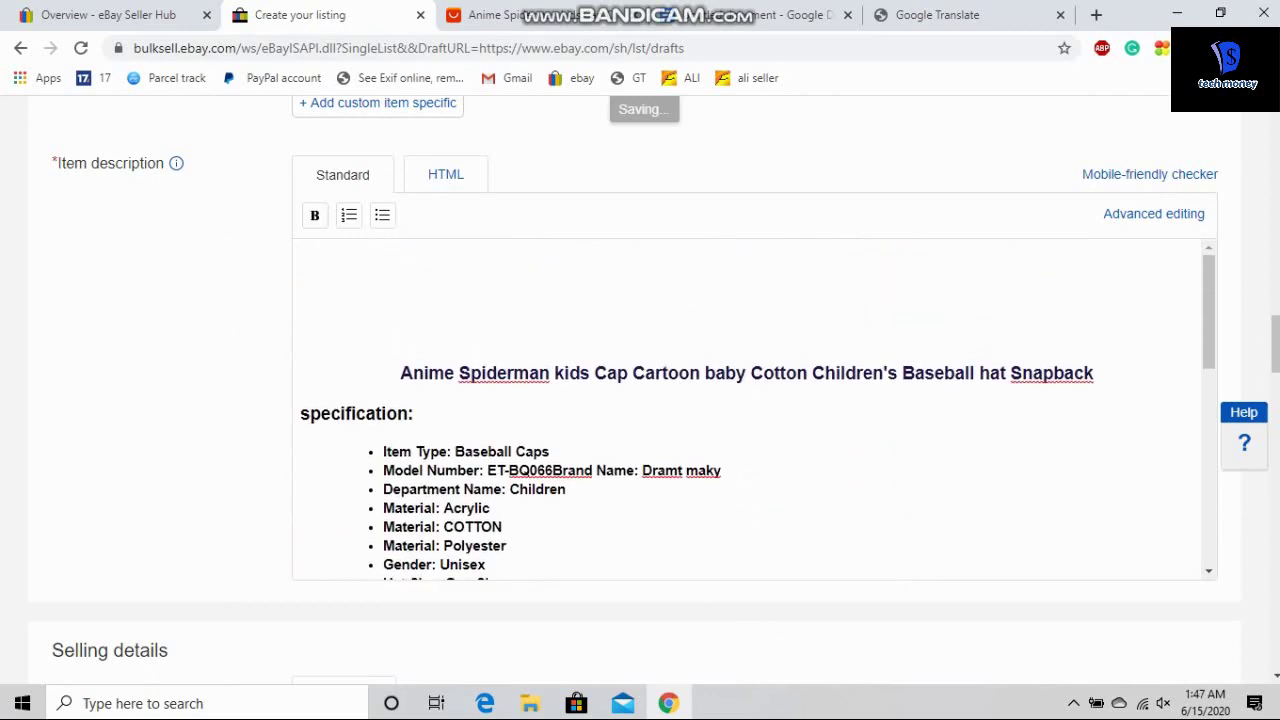
left_click(308, 320)
key("BackSpace")
key("BackSpace")
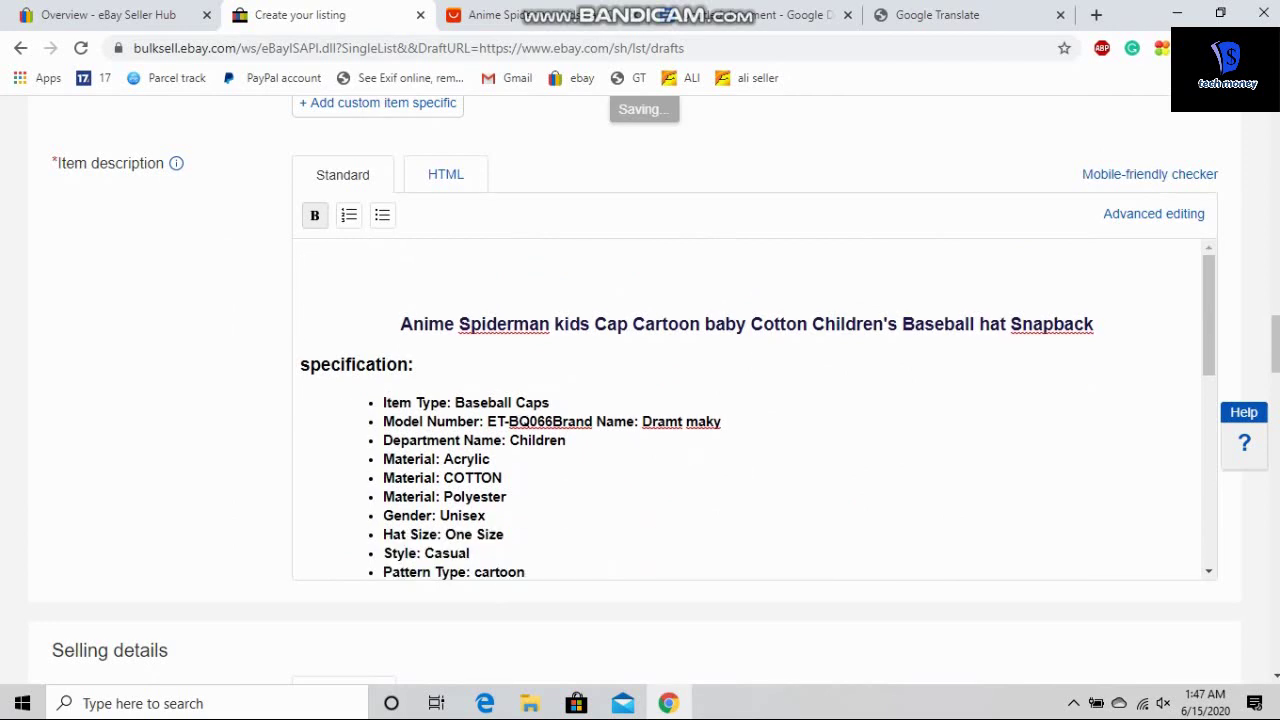
Step: Delete one more blank line above the description title and check the pasted content down to the Shipping and Customer service headings
left_click(301, 302)
key("BackSpace")
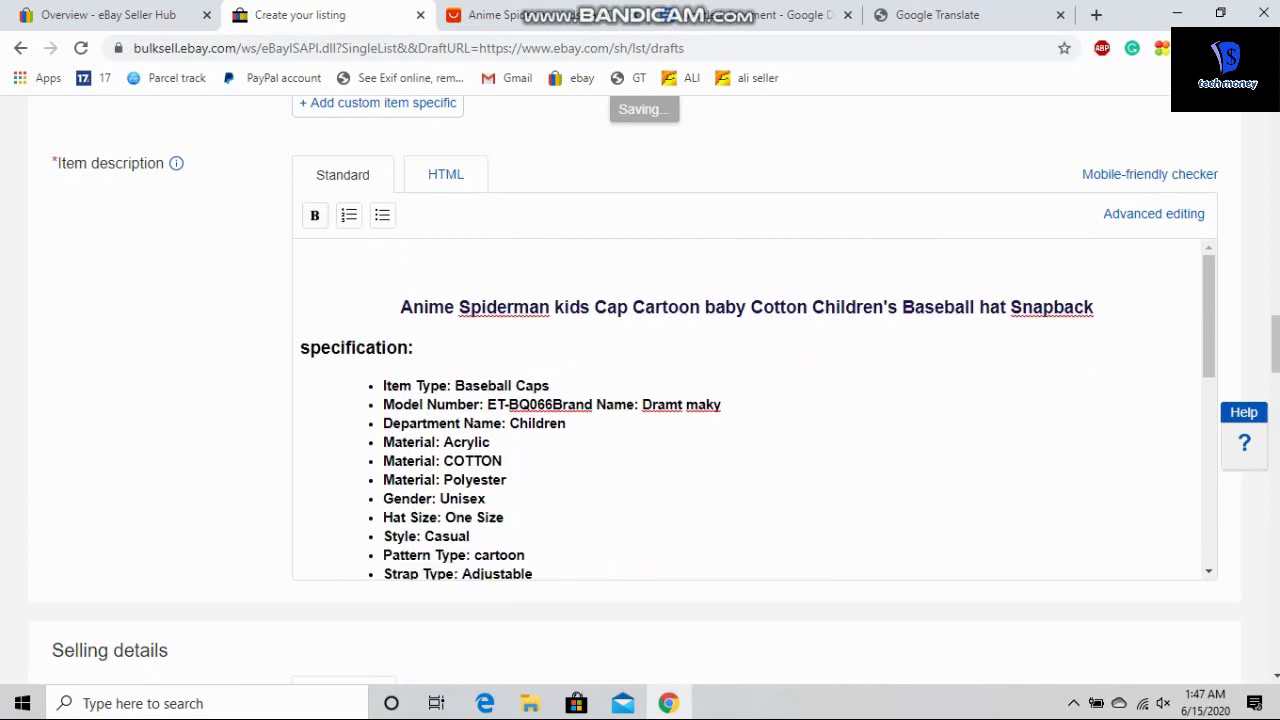
scroll(746, 409, "down", 5)
scroll(640, 400, "down", 3)
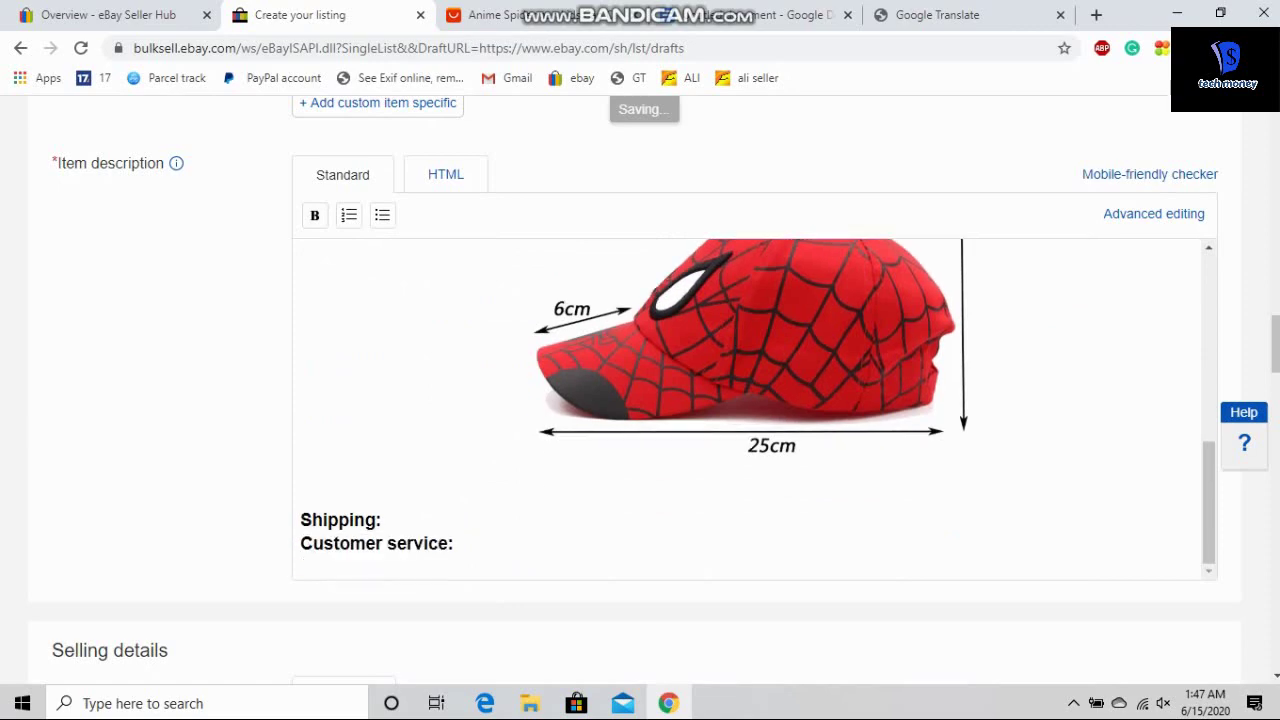
scroll(640, 400, "up", 6)
scroll(640, 400, "down", 5)
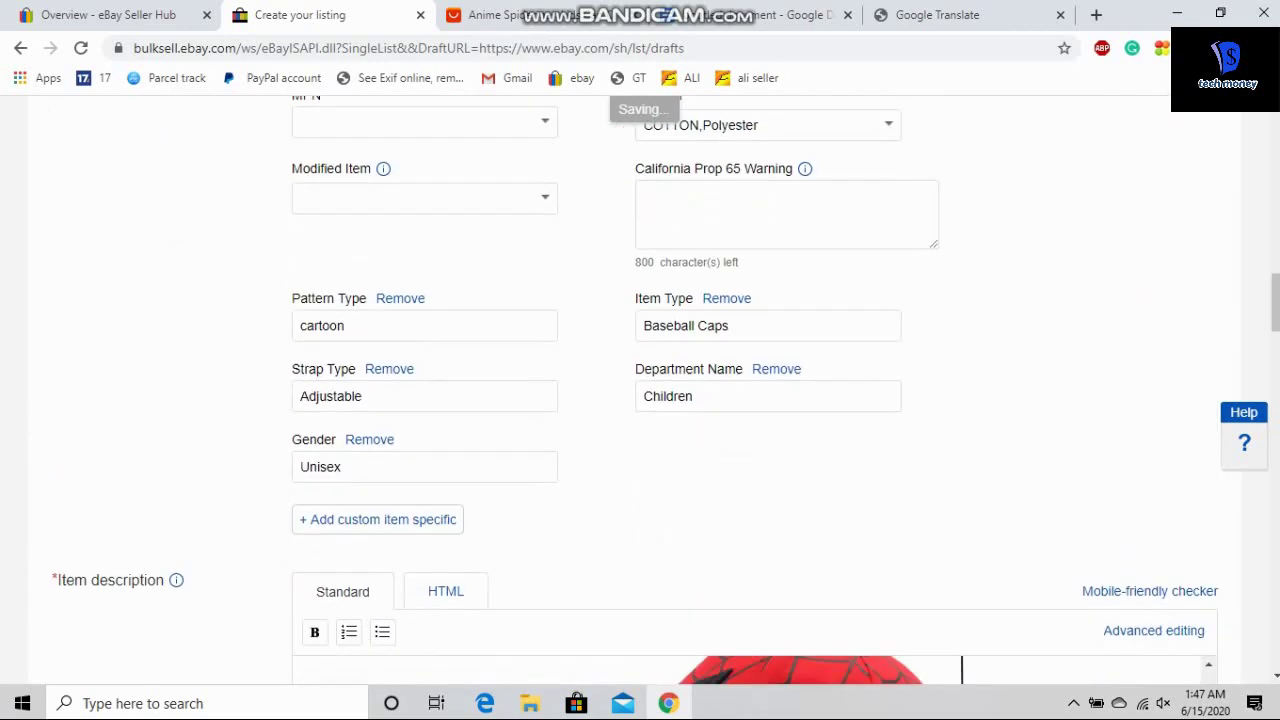
scroll(754, 410, "up", 3)
scroll(754, 410, "up", 4)
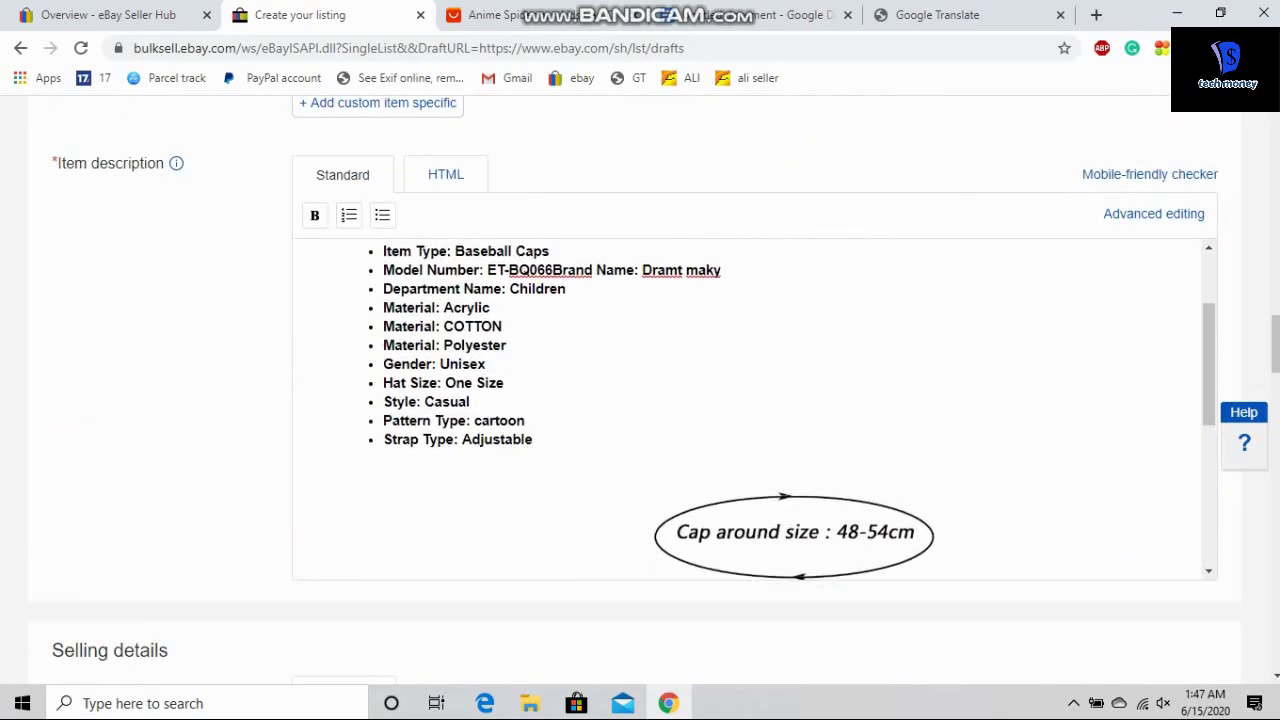
scroll(754, 410, "down", 7)
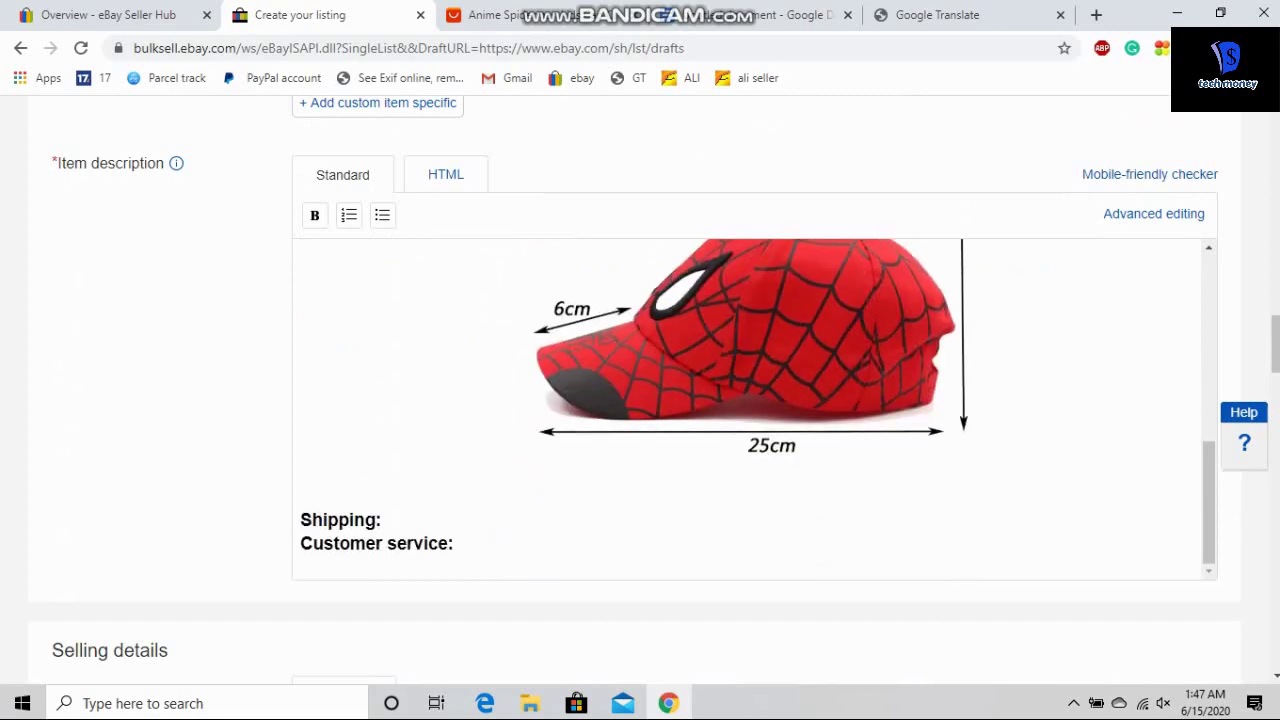
Step: Set the listing's Buy It Now price to $9.9 in the selling details
scroll(640, 400, "down", 4)
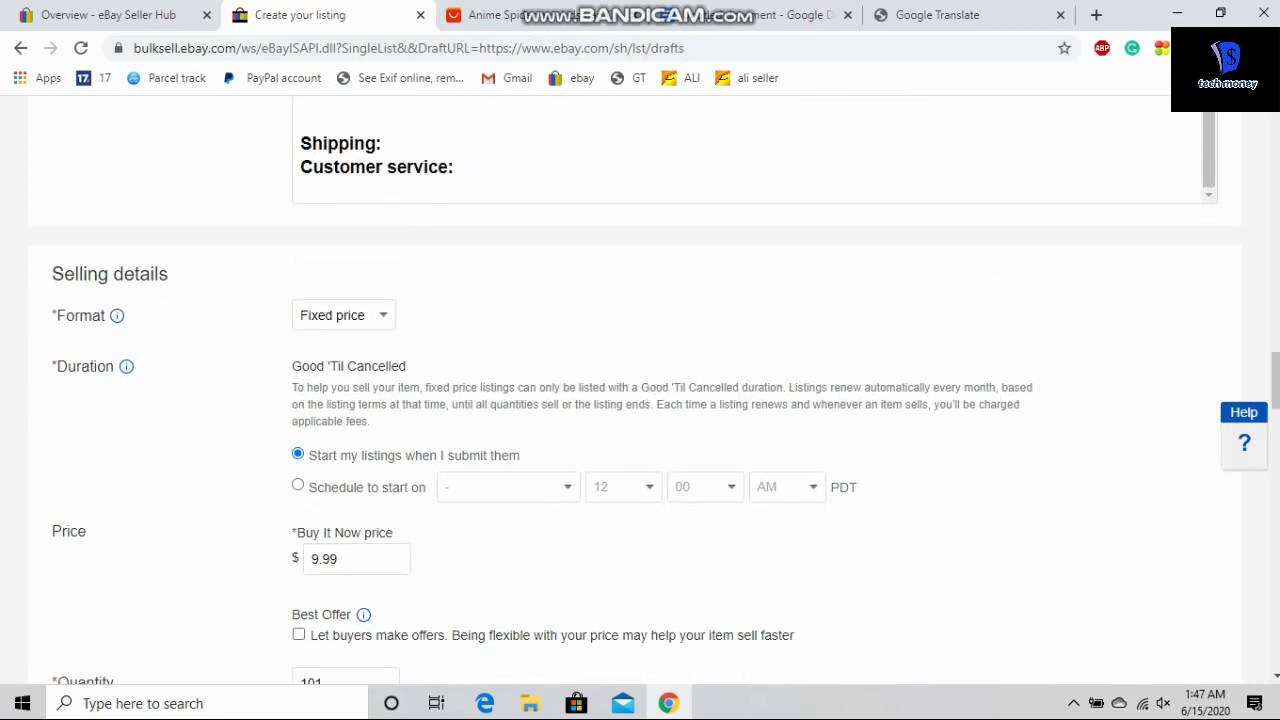
scroll(640, 400, "down", 2)
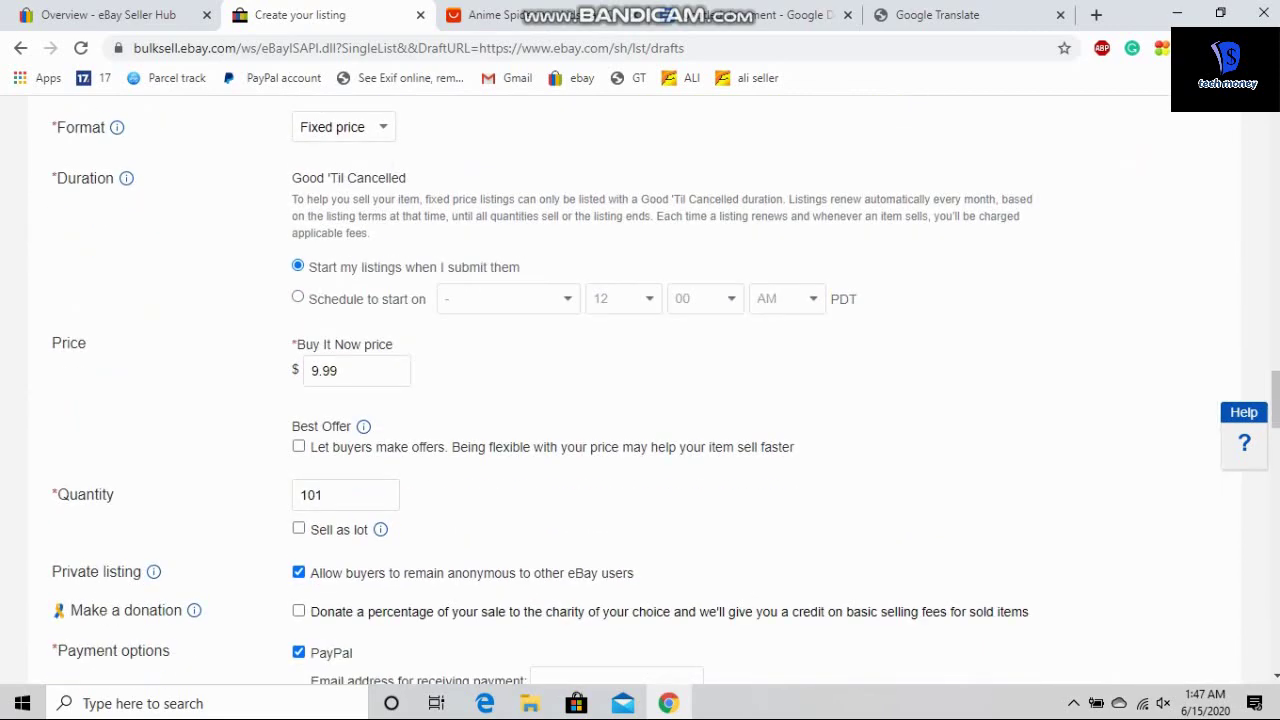
left_click(339, 370)
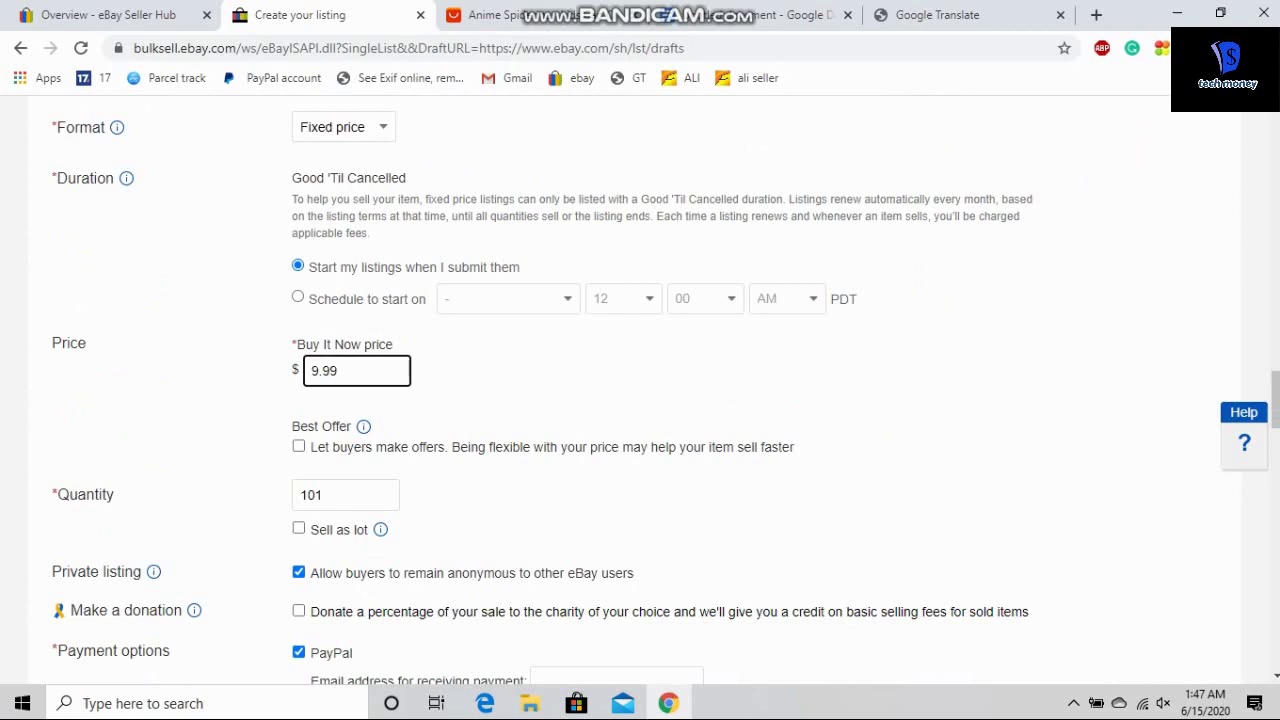
key("BackSpace")
key("BackSpace")
key("BackSpace")
key("BackSpace")
type("9.9")
Step: Set the listing's quantity to 10
left_click(322, 494)
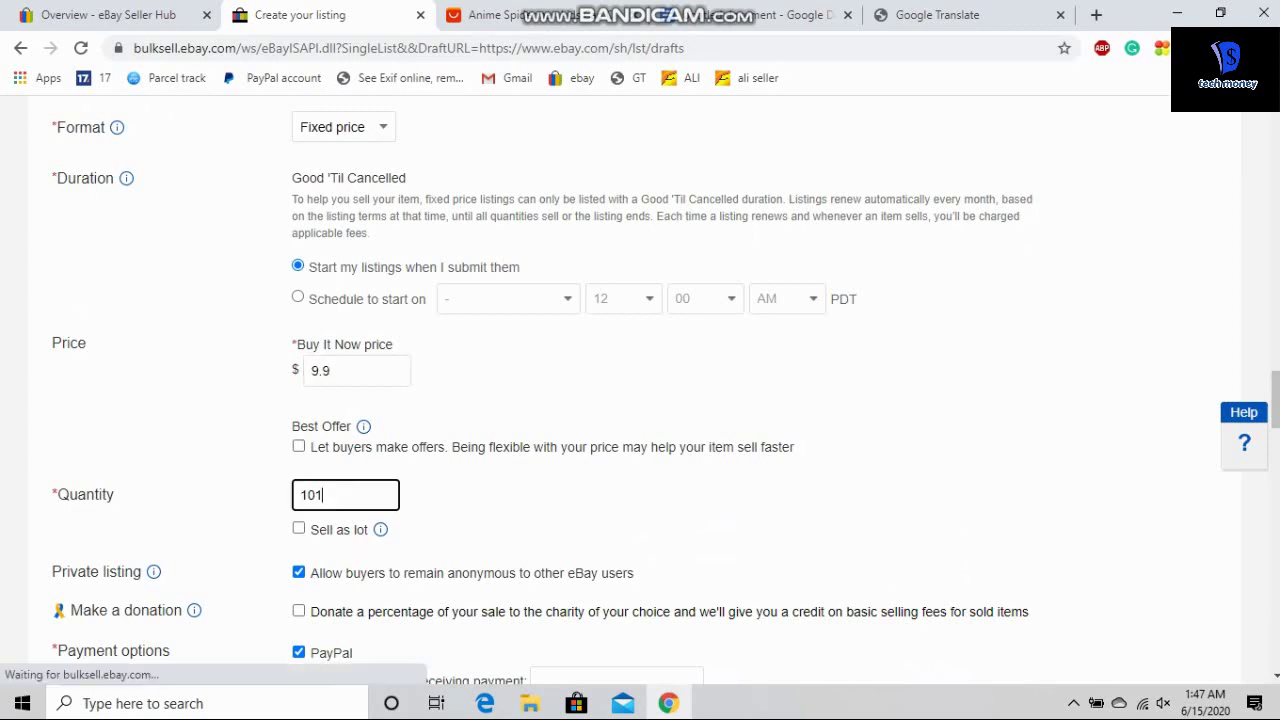
key("BackSpace")
scroll(640, 400, "down", 2)
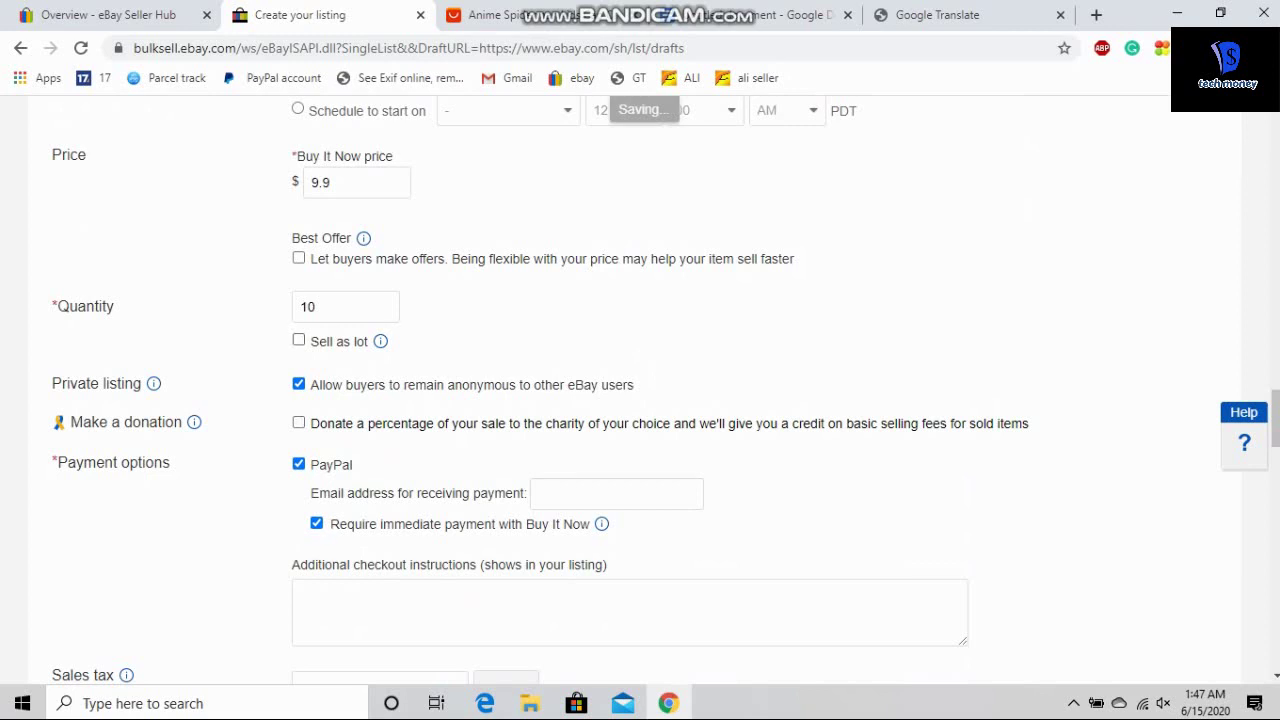
left_click(345, 306)
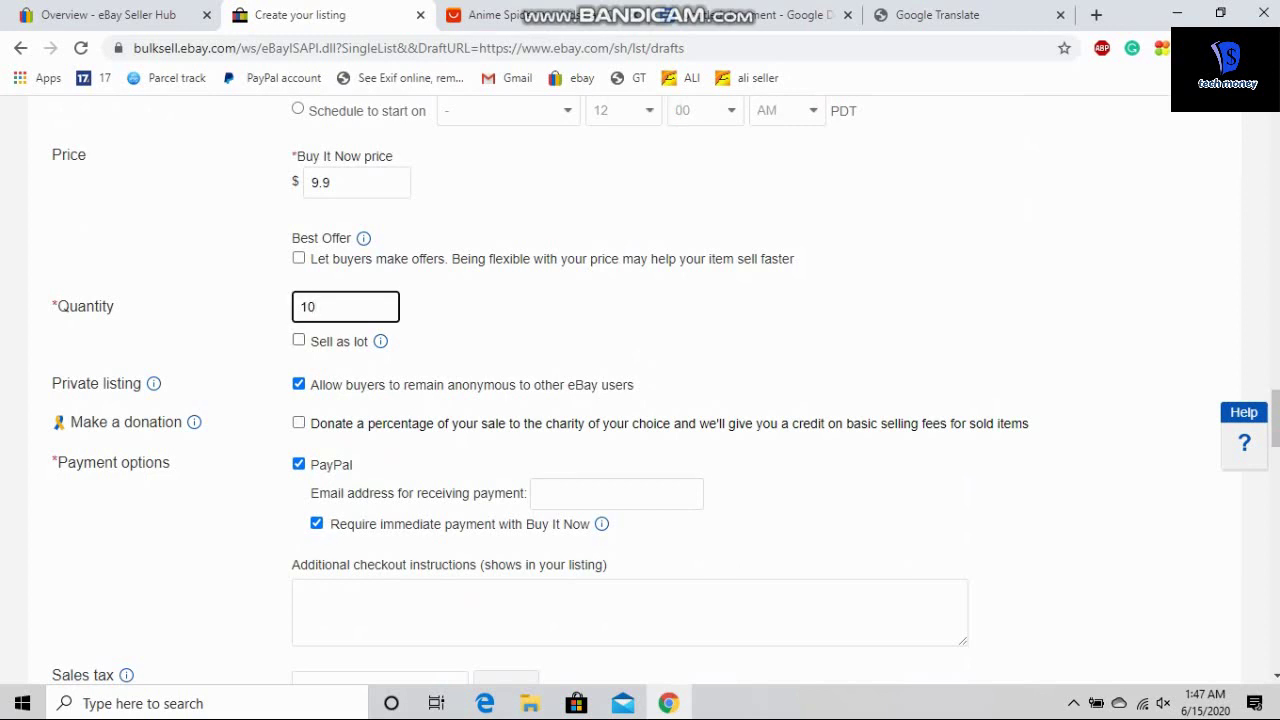
Step: Turn on the charity donation option to view its percentages and nonprofits, and turn it off again
scroll(640, 390, "down", 1)
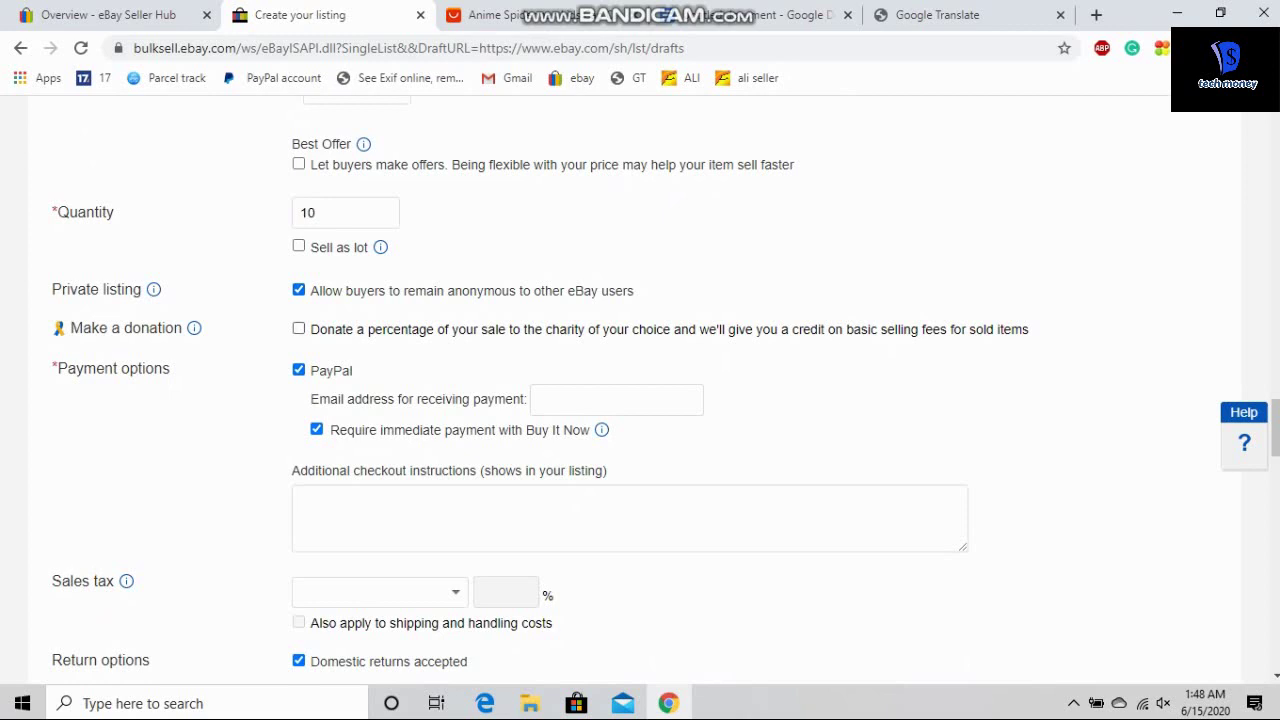
left_click(298, 328)
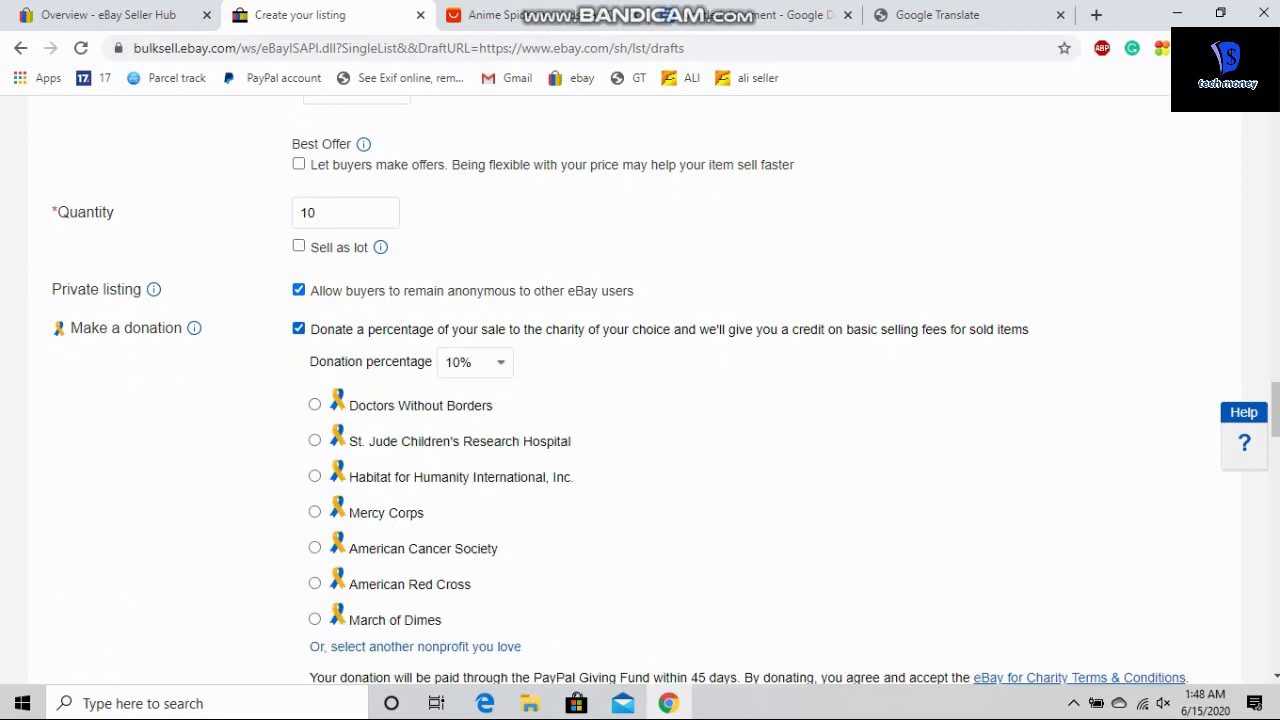
left_click(475, 362)
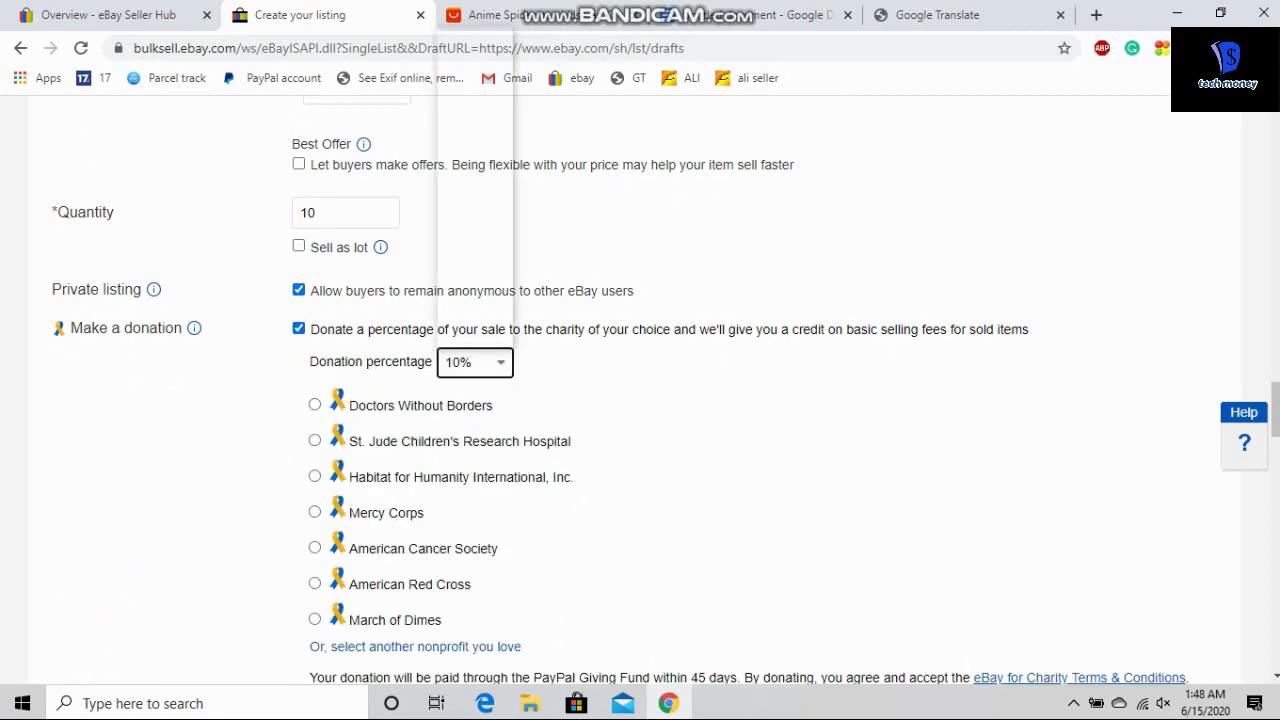
key("Escape")
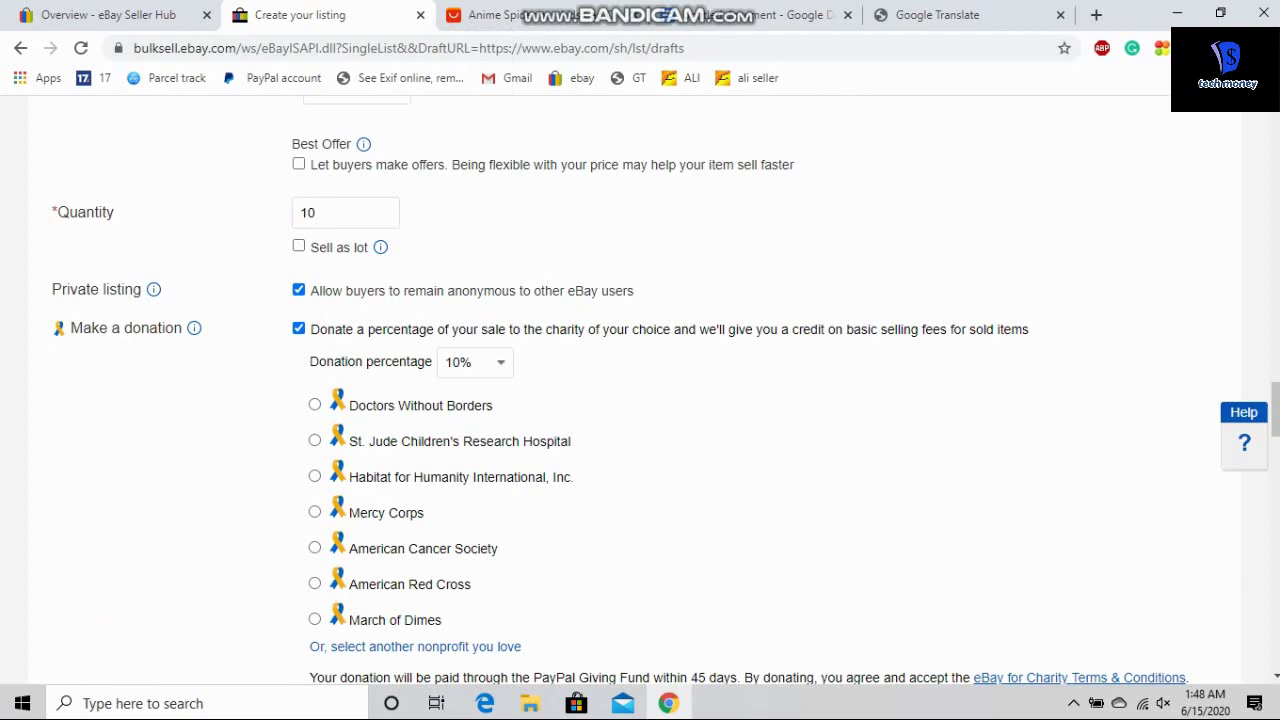
left_click(298, 329)
Step: Look at the PayPal payment email field and re-enable immediate payment with Buy It Now
scroll(640, 400, "down", 1)
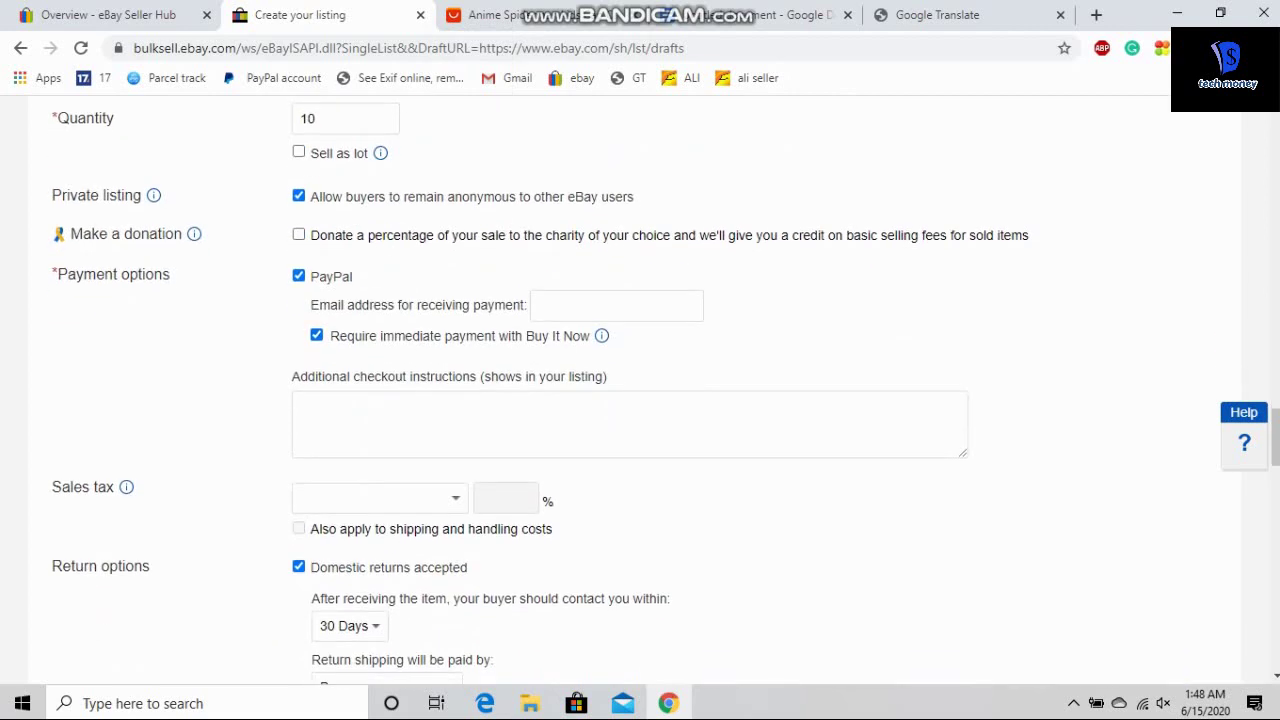
left_click(540, 305)
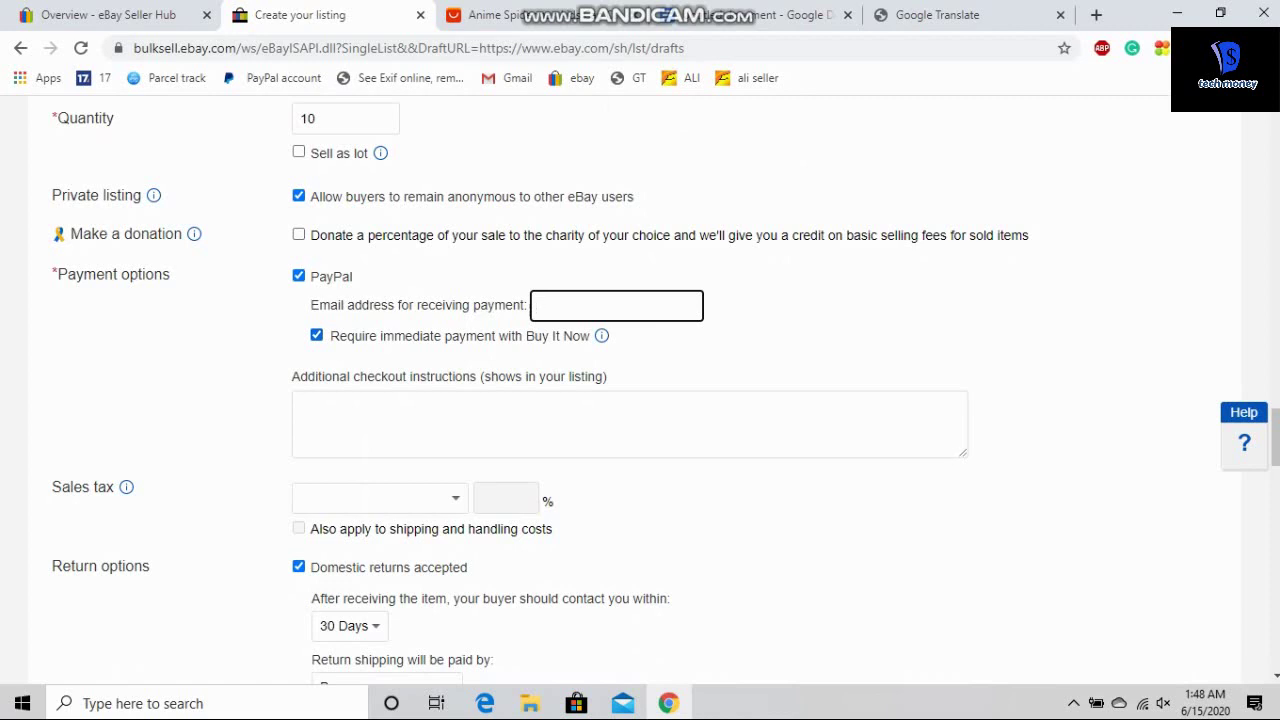
scroll(640, 400, "down", 1)
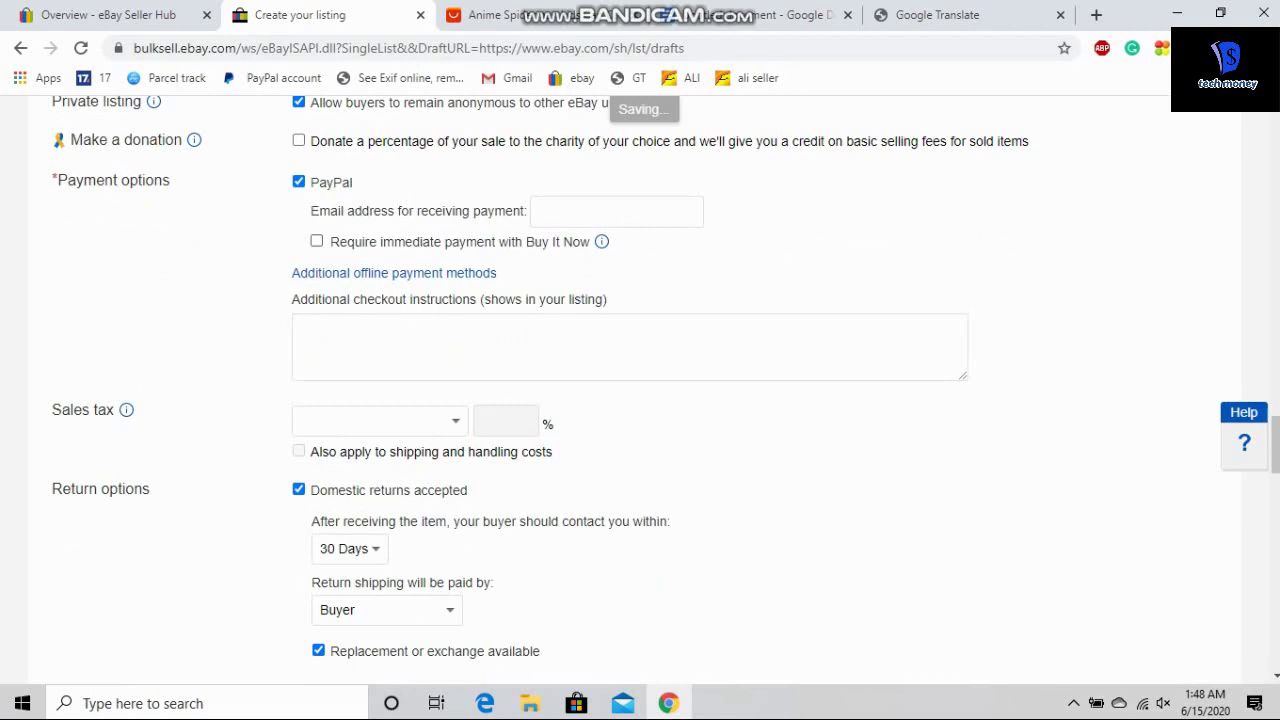
left_click(316, 241)
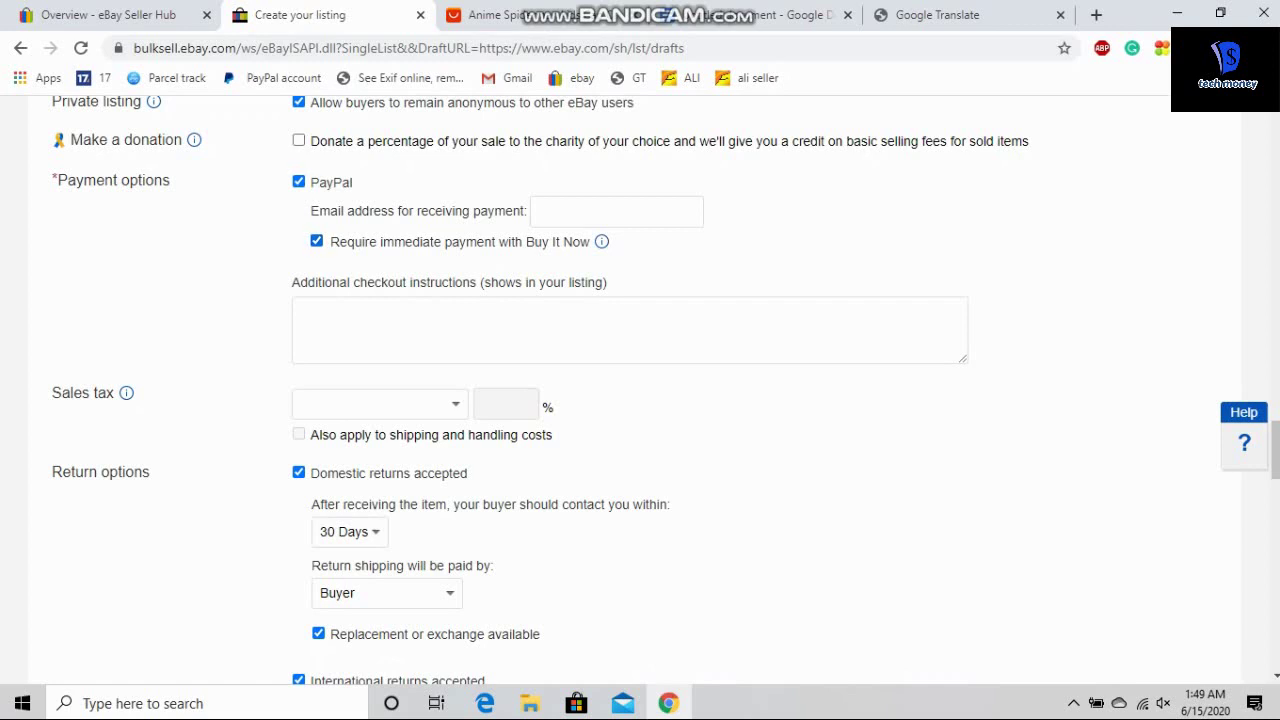
Step: Turn off domestic and international returns, and accept both again with replacement or exchange available
scroll(640, 390, "down", 2)
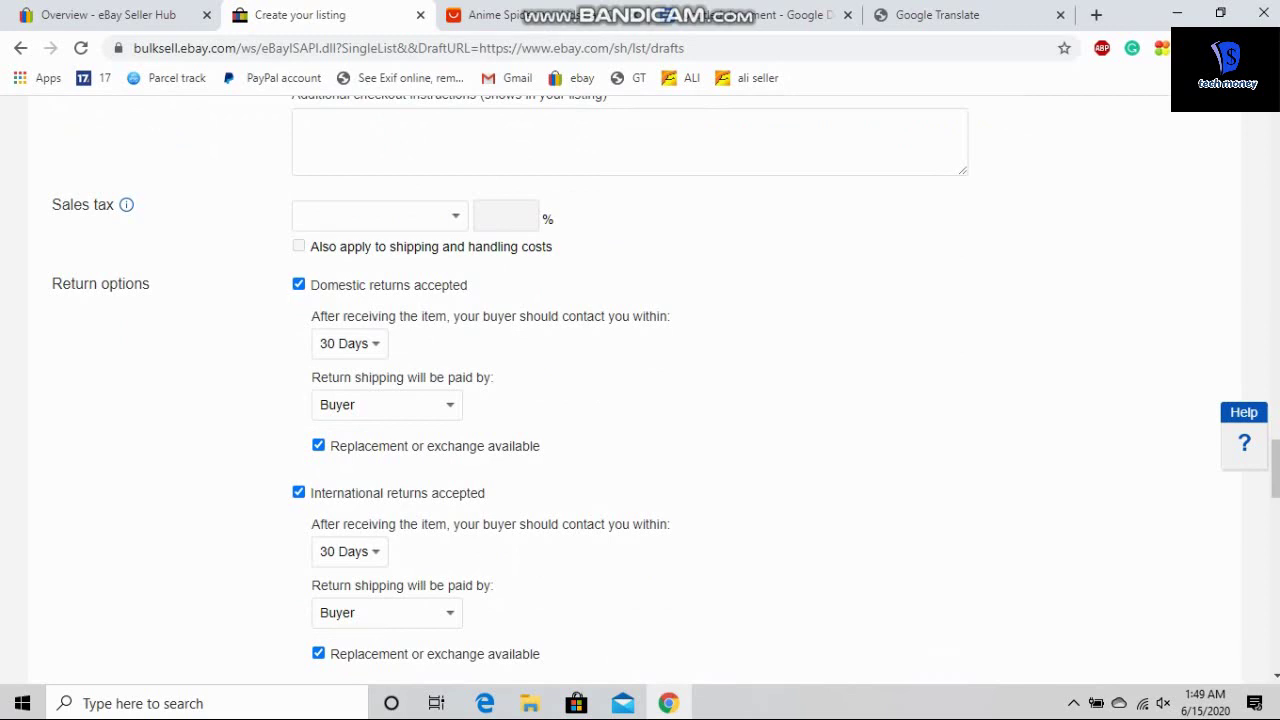
scroll(635, 390, "down", 1)
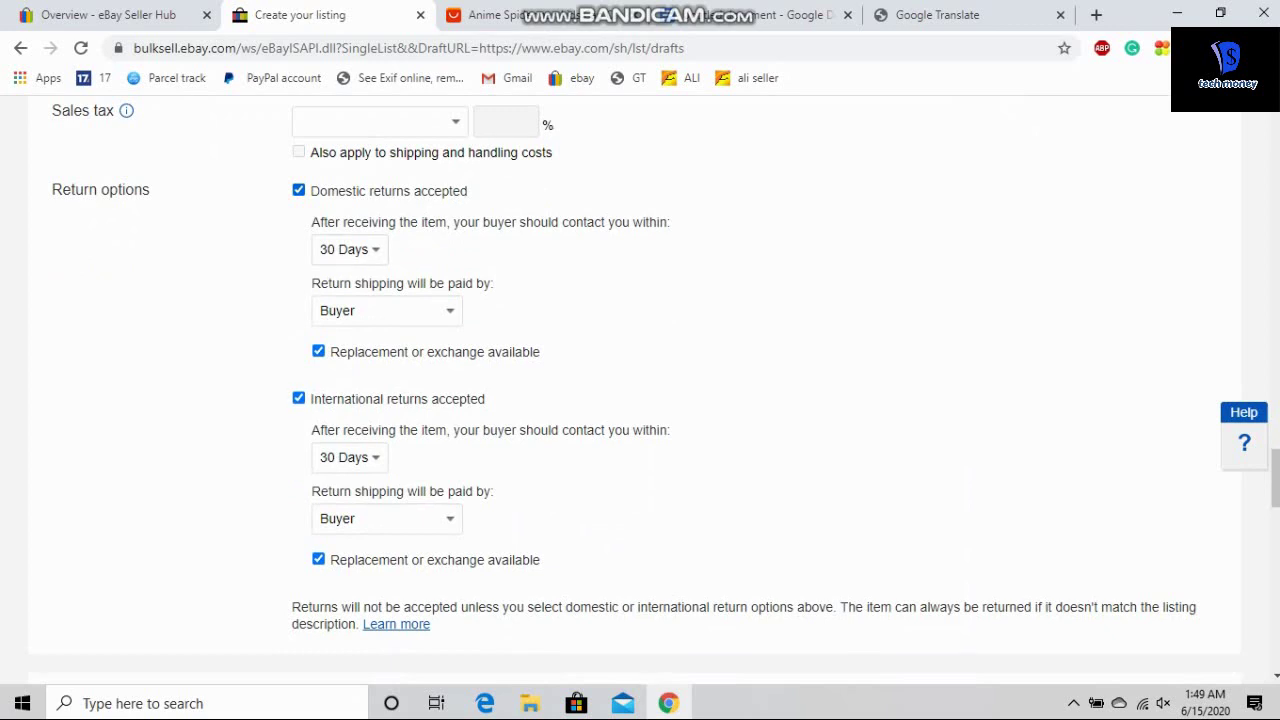
left_click(298, 190)
left_click(298, 221)
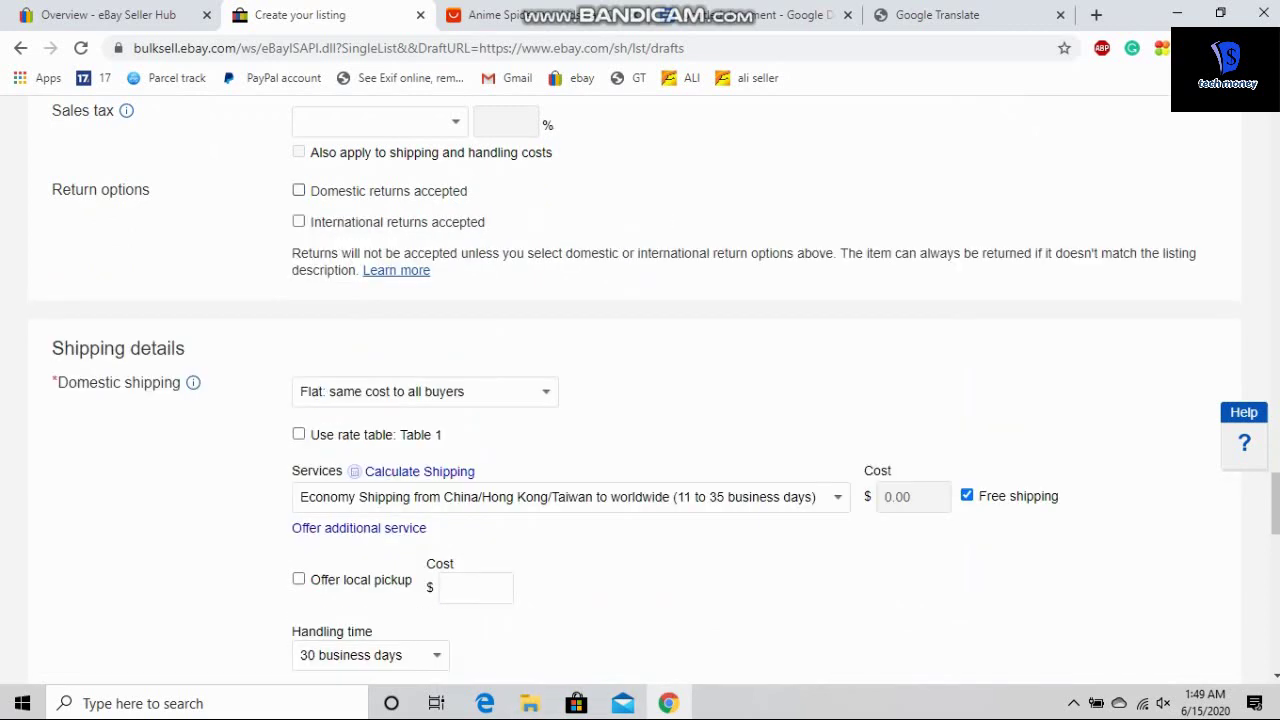
left_click(298, 190)
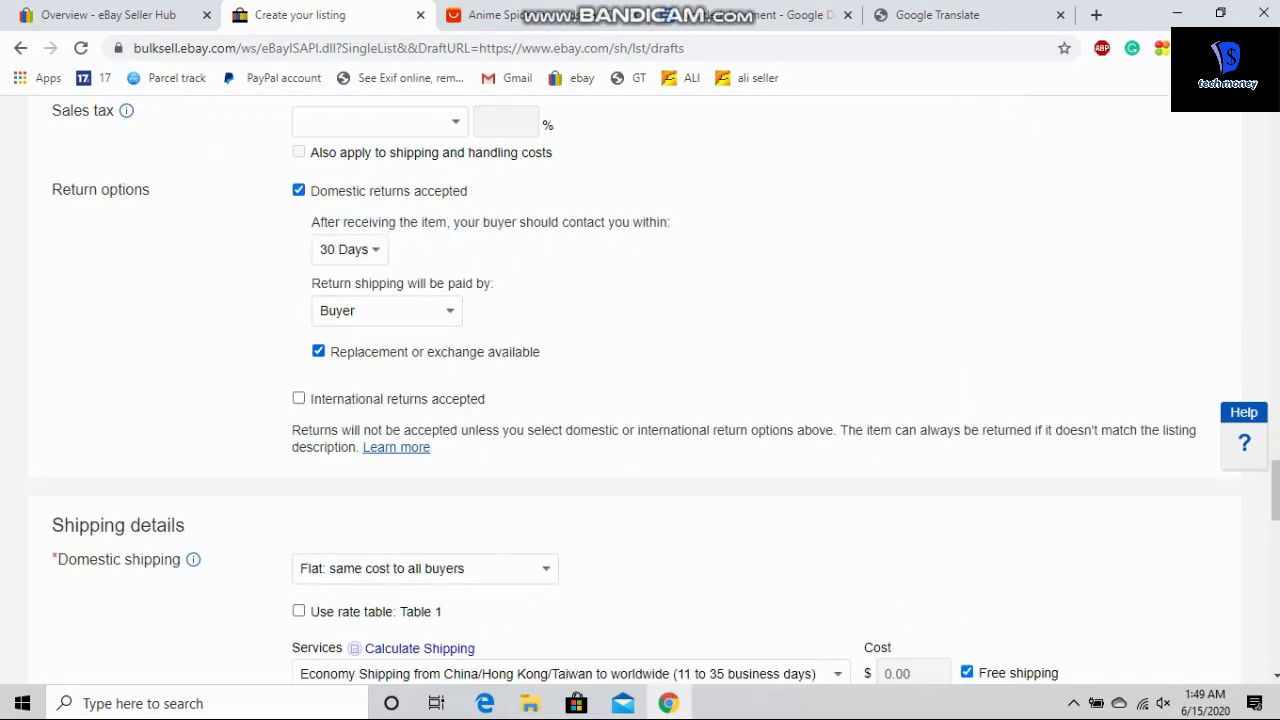
left_click(318, 351)
left_click(318, 351)
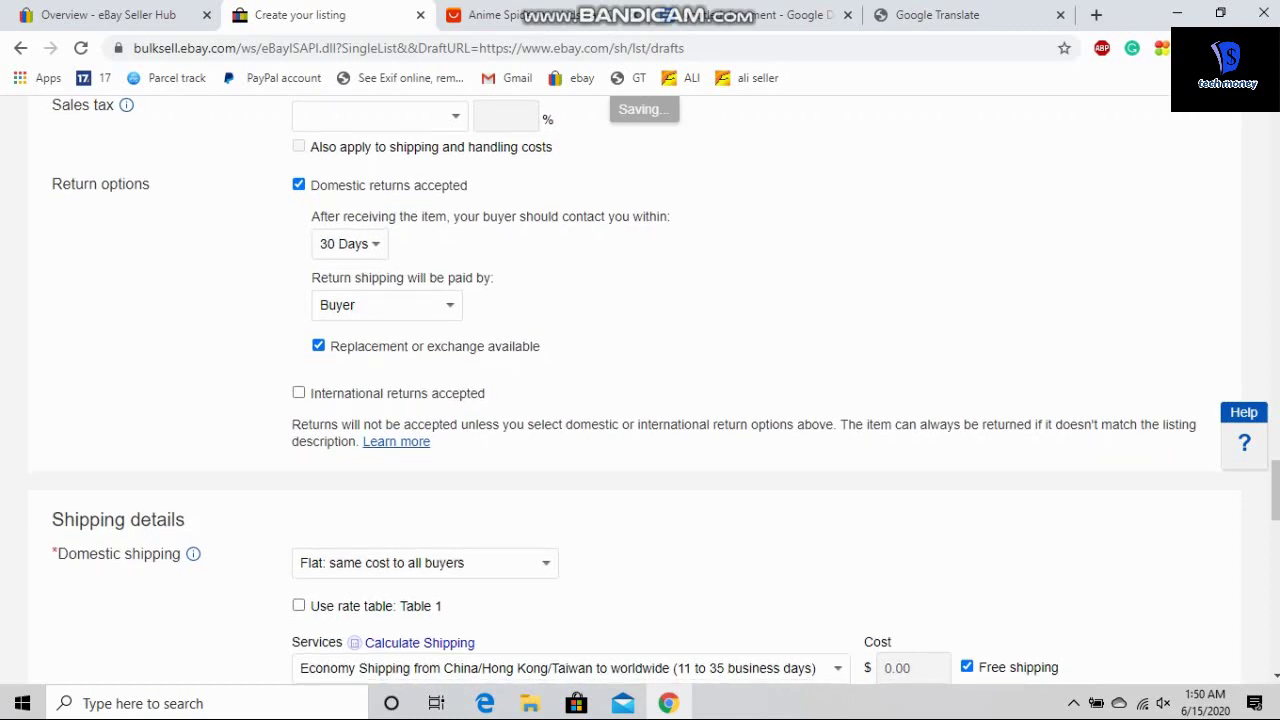
scroll(634, 389, "down", 2)
left_click(298, 209)
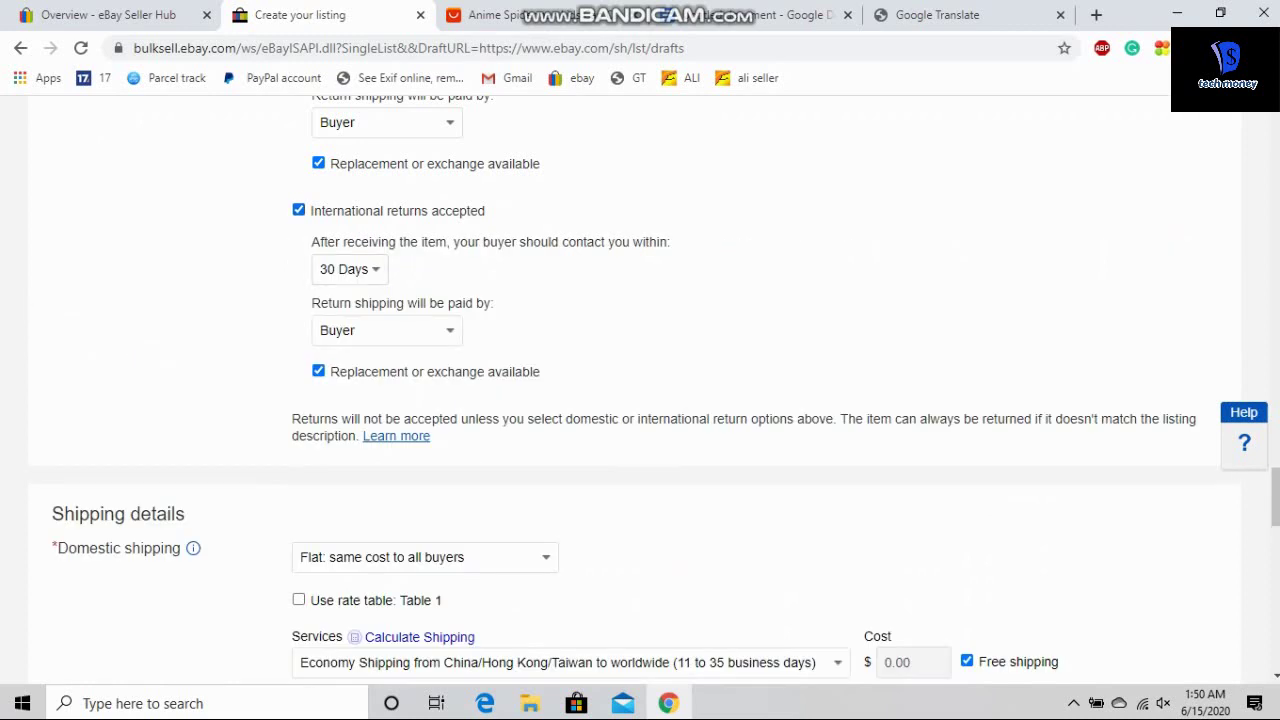
Step: Examine the choices for who pays return shipping on domestic returns, leaving Buyer selected
scroll(655, 388, "up", 2)
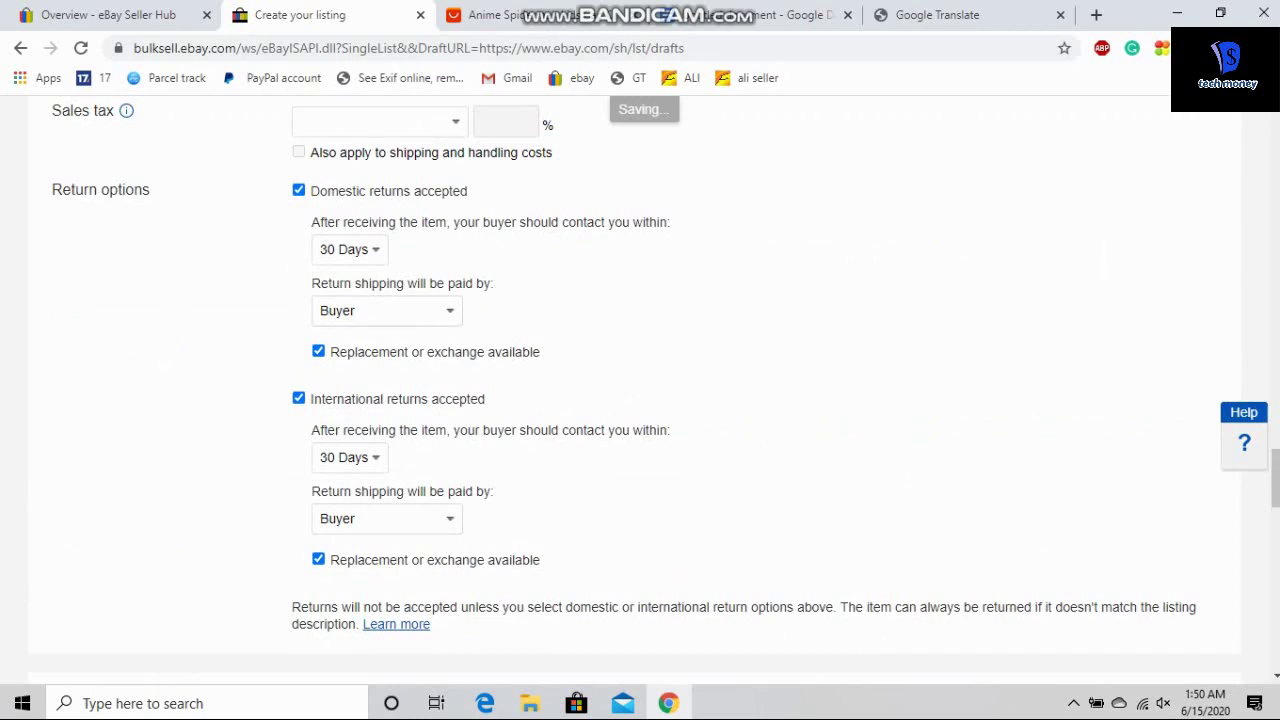
left_click(386, 310)
key("Escape")
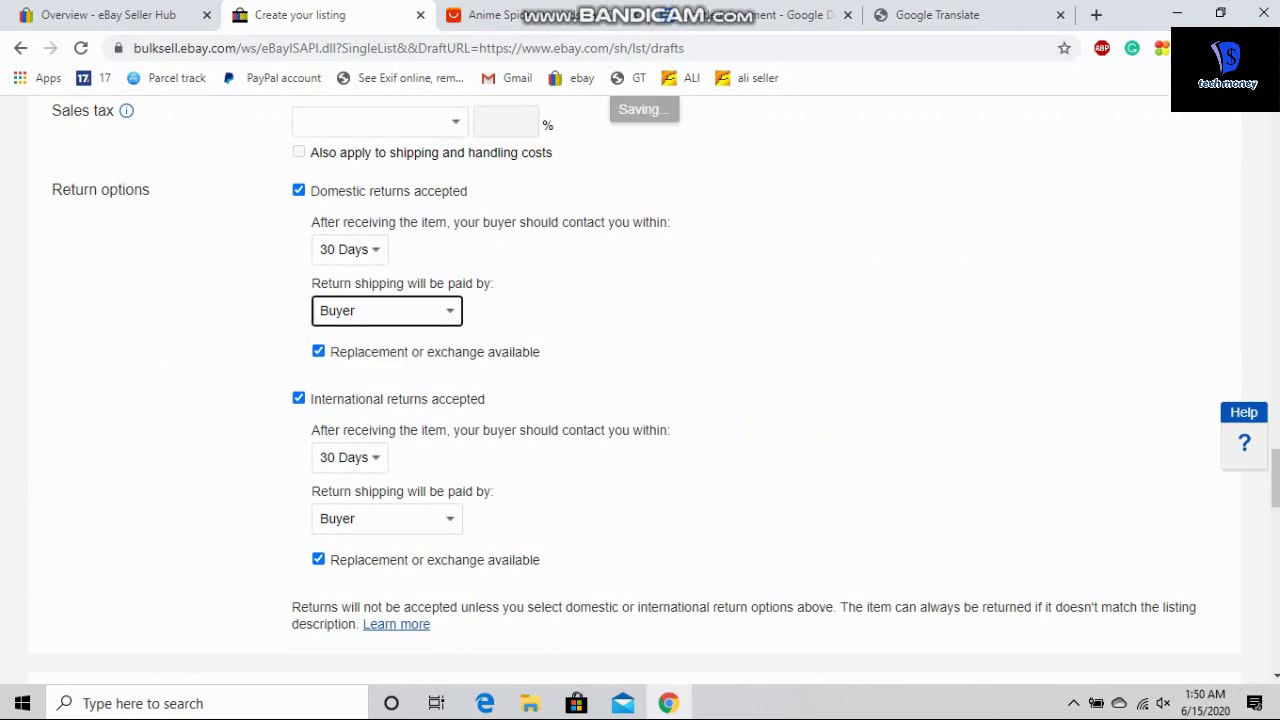
left_click(386, 310)
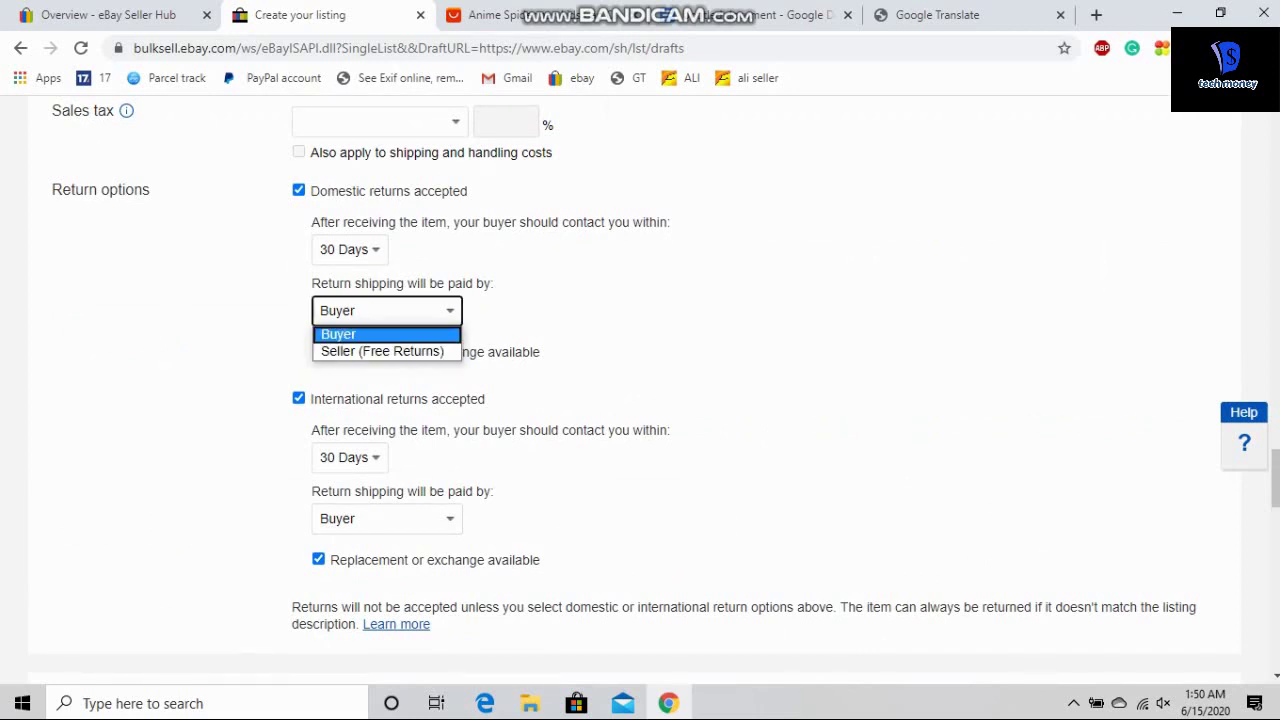
key("Escape")
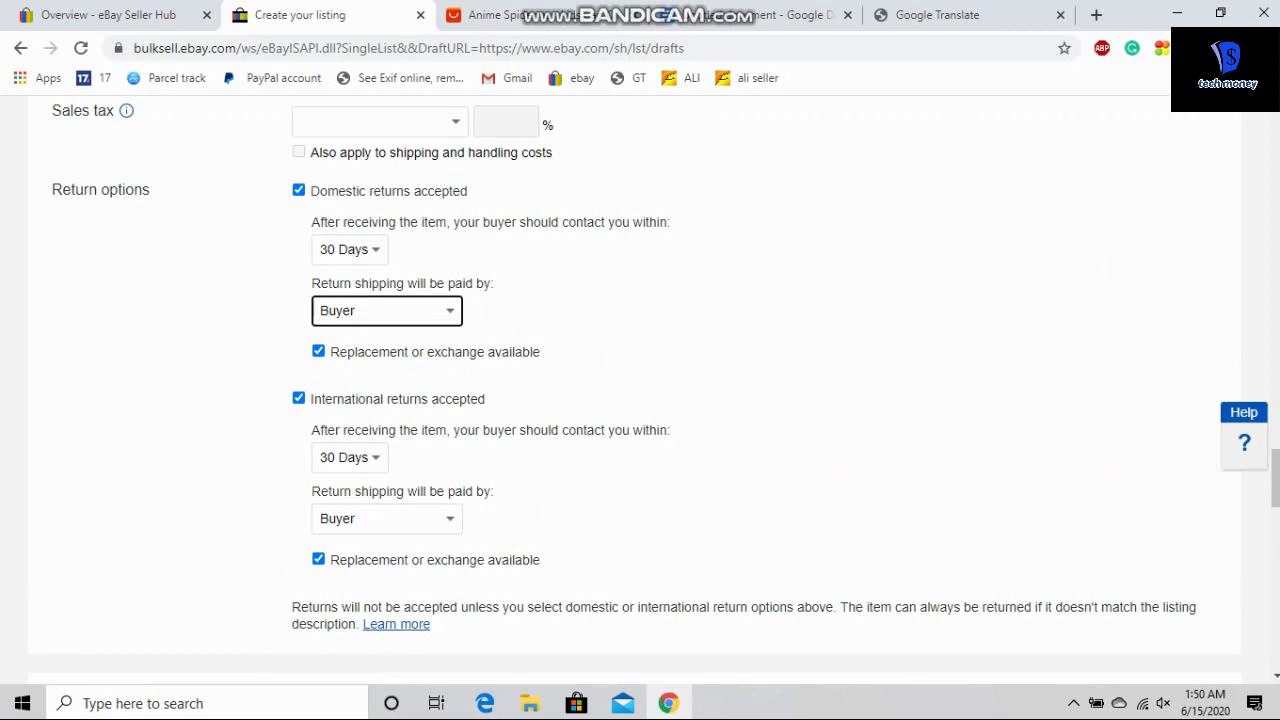
key("alt+Down")
key("Down")
key("Up")
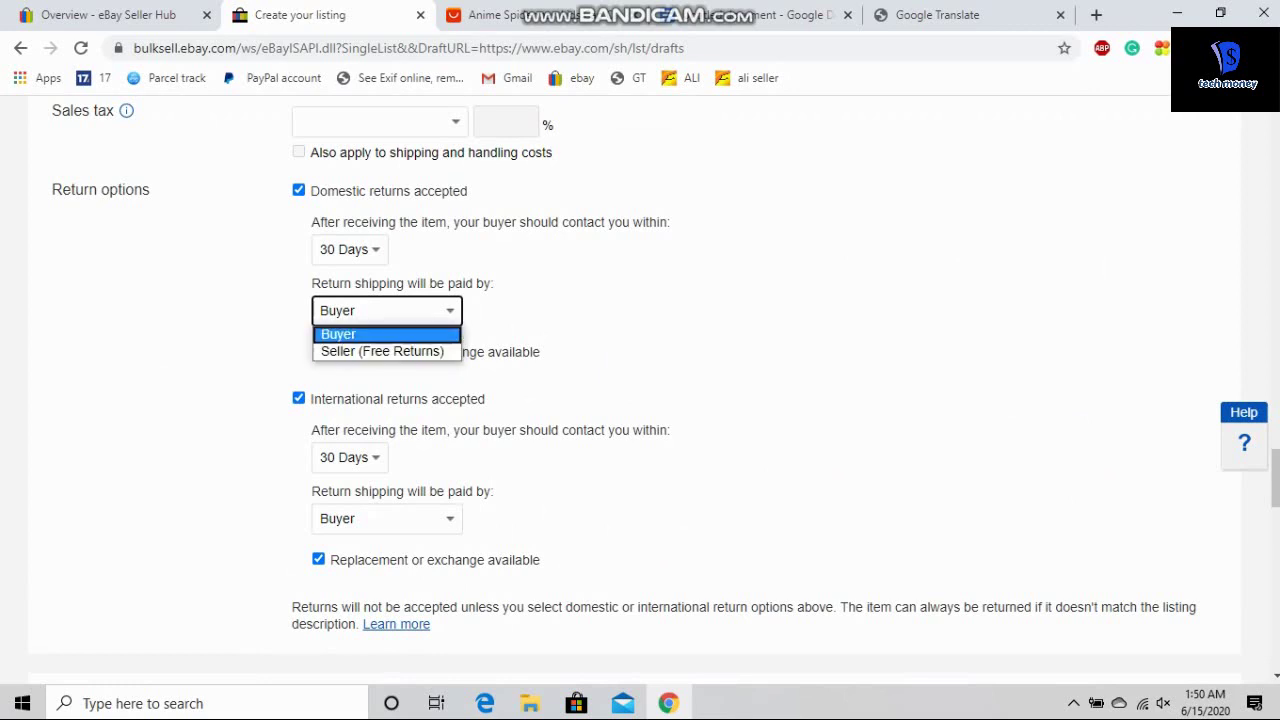
key("Escape")
Step: Review the domestic and international shipping services, costs and handling time in the shipping details
scroll(635, 384, "down", 4)
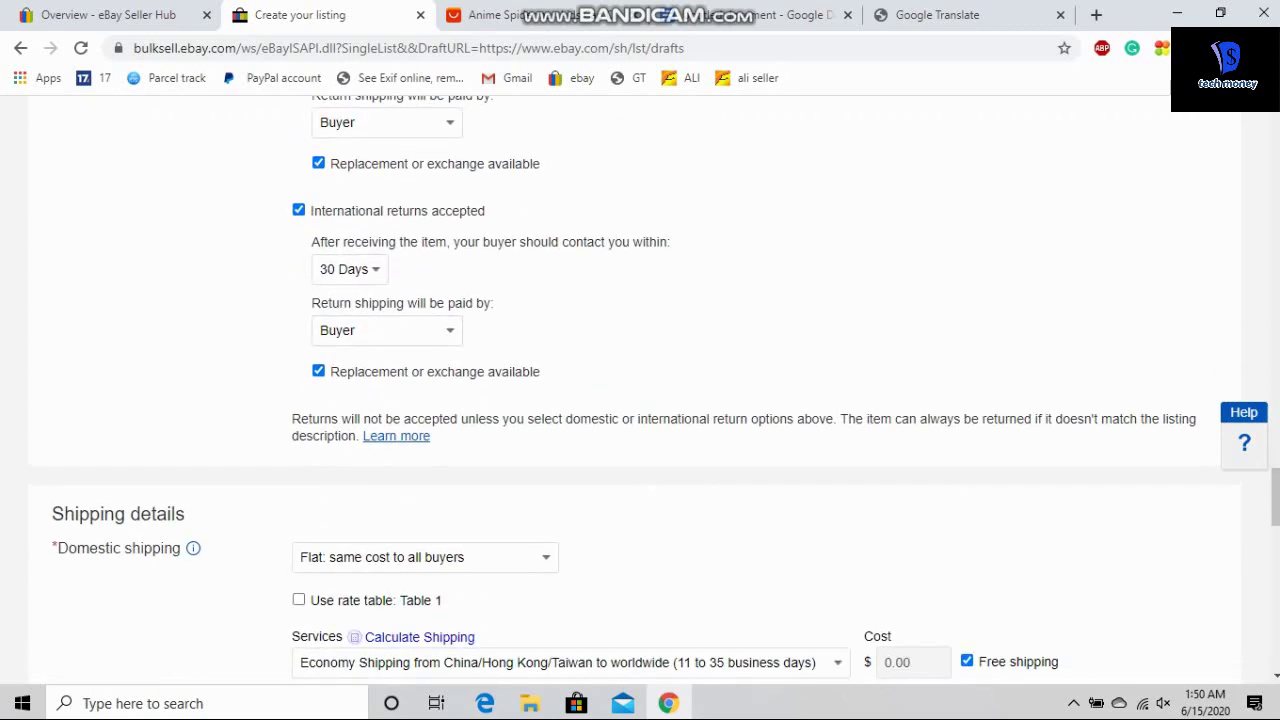
scroll(635, 384, "down", 1)
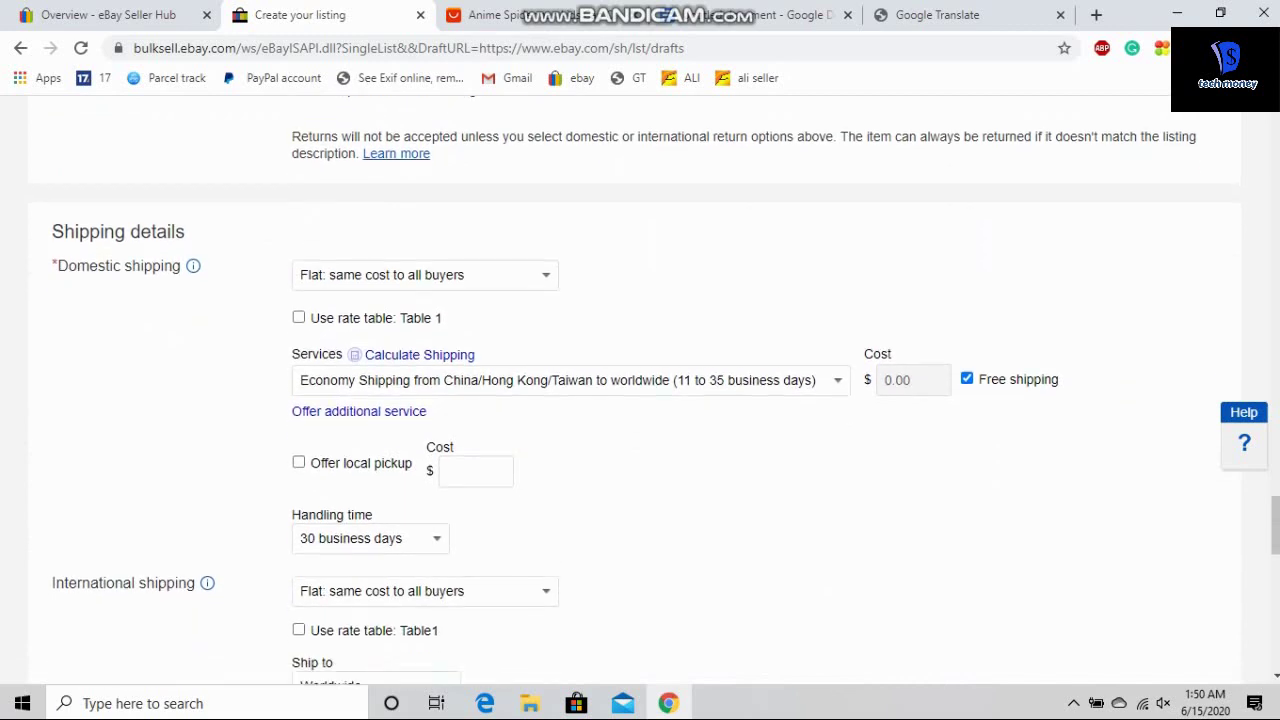
scroll(480, 290, "down", 1)
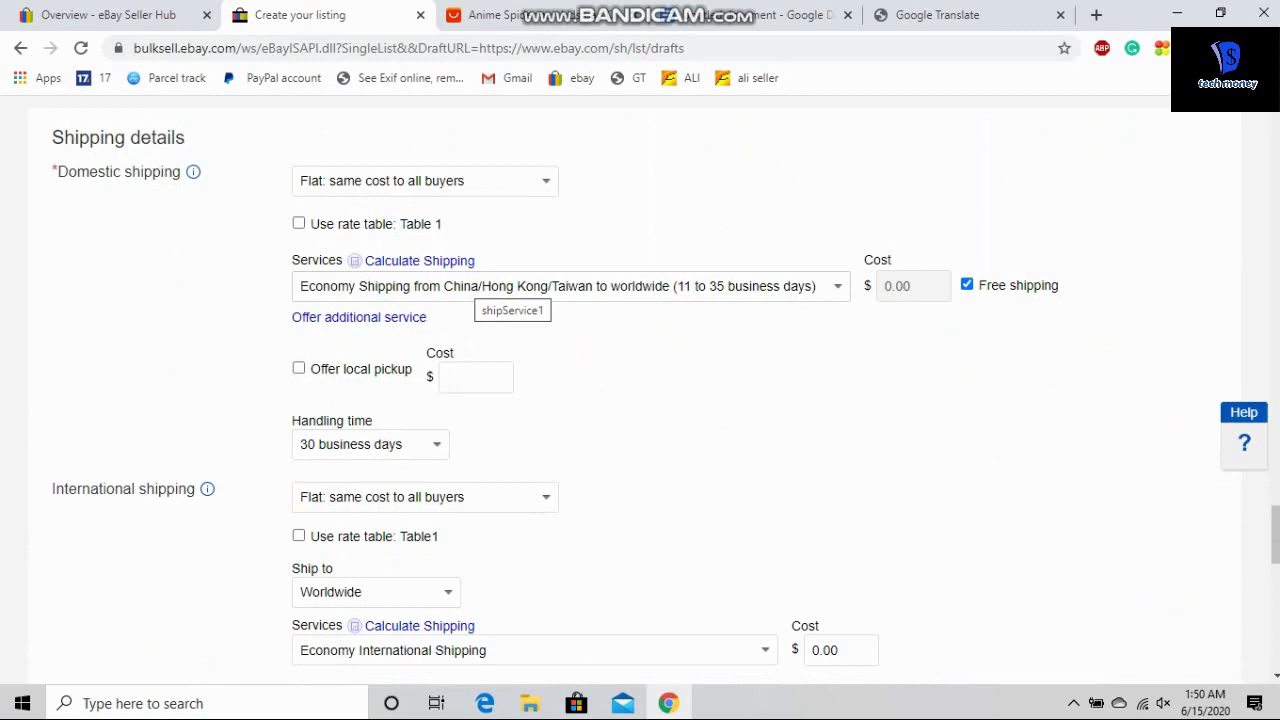
scroll(480, 290, "down", 2)
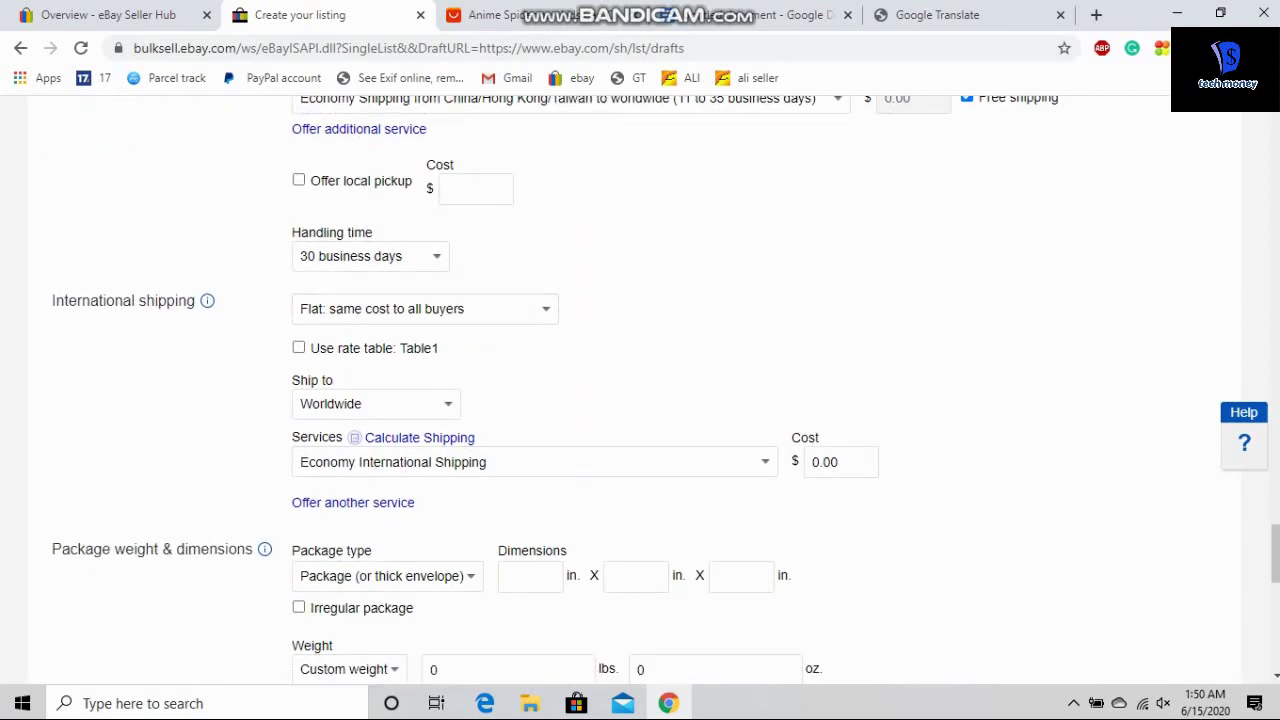
scroll(666, 390, "up", 1)
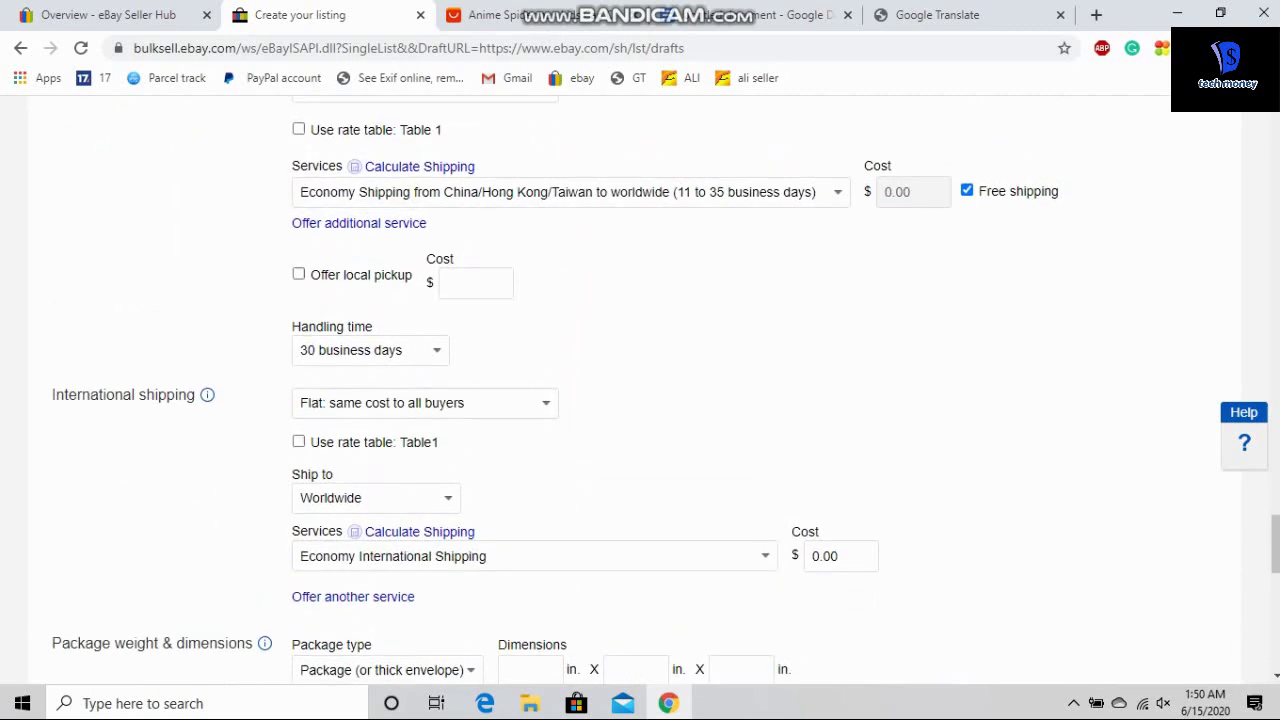
Step: Go over the free domestic shipping service and the flat-rate worldwide international shipping settings
scroll(640, 390, "up", 1)
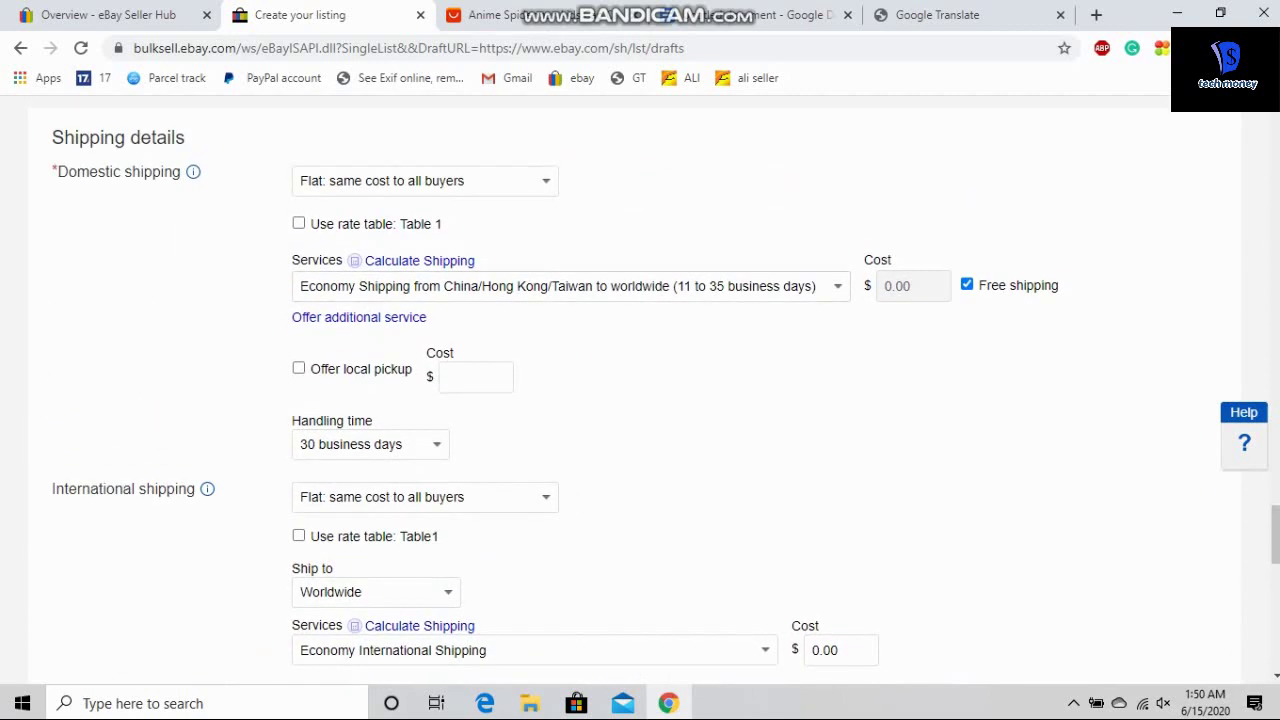
scroll(640, 390, "down", 1)
scroll(640, 390, "up", 1)
scroll(640, 390, "down", 2)
scroll(640, 390, "up", 1)
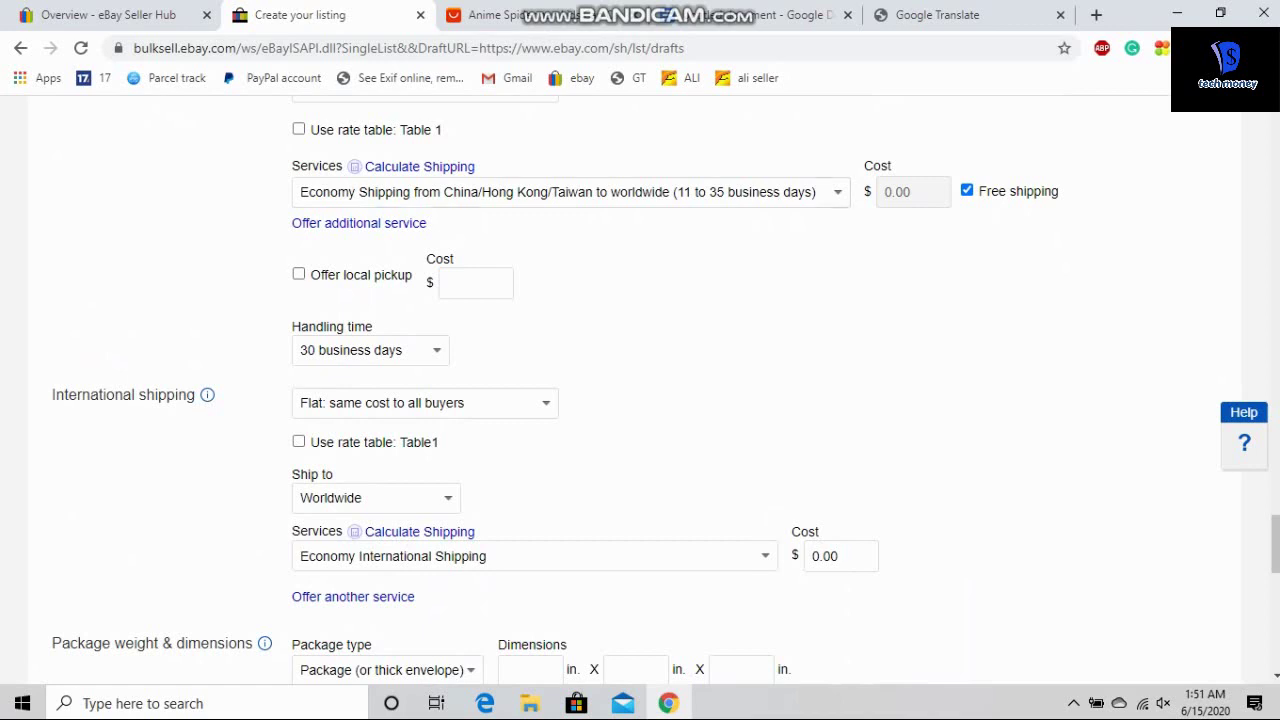
scroll(640, 400, "up", 2)
scroll(640, 400, "down", 1)
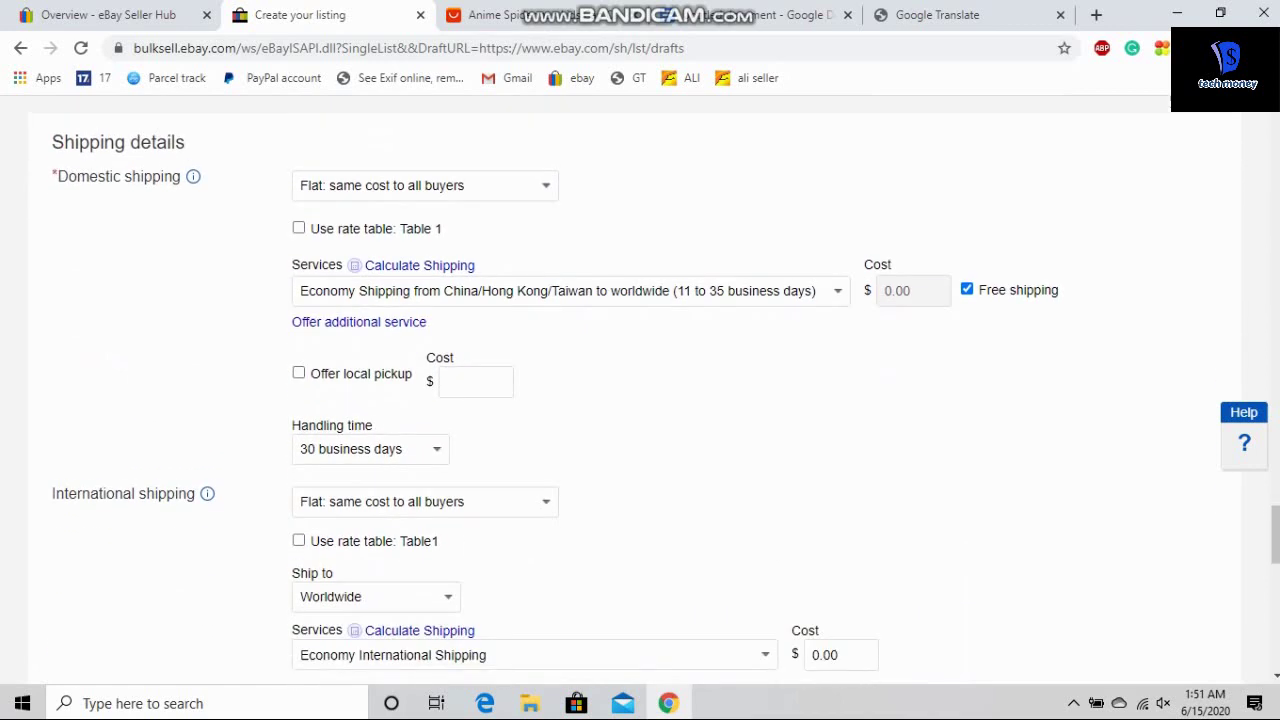
scroll(640, 400, "down", 1)
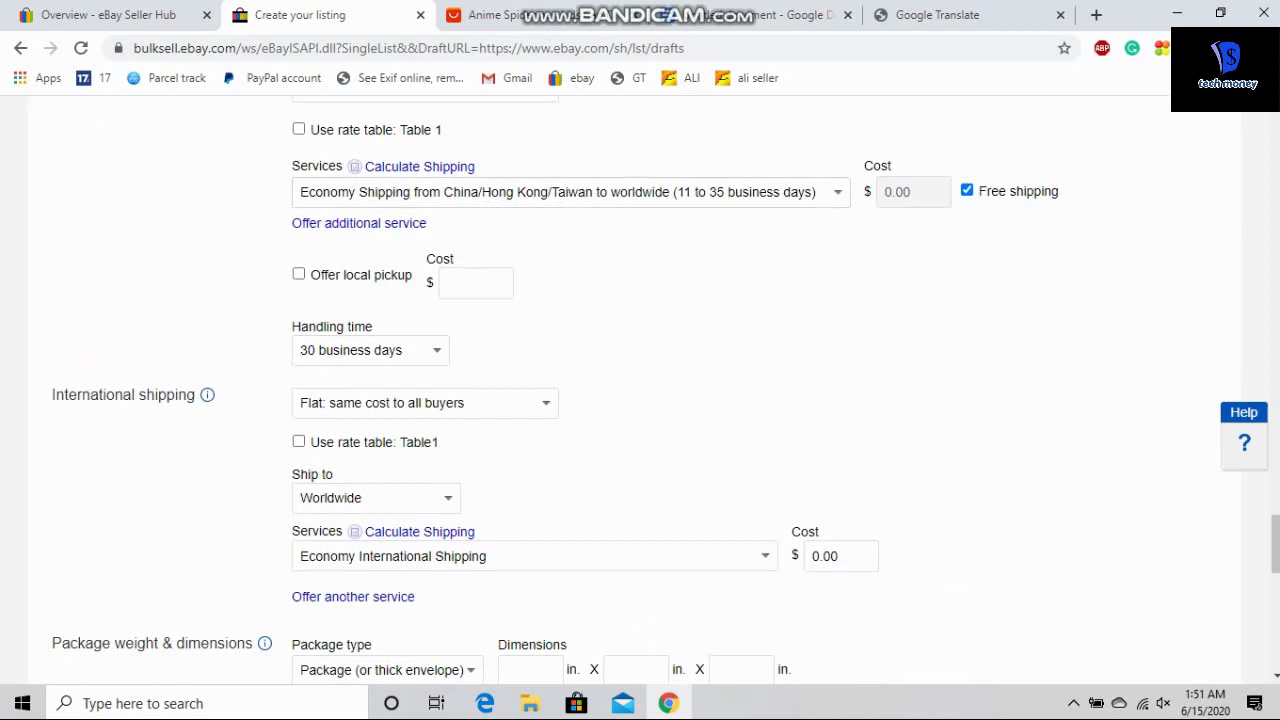
Step: Examine the service choices for international shipping, leaving Economy International Shipping selected
scroll(640, 400, "down", 2)
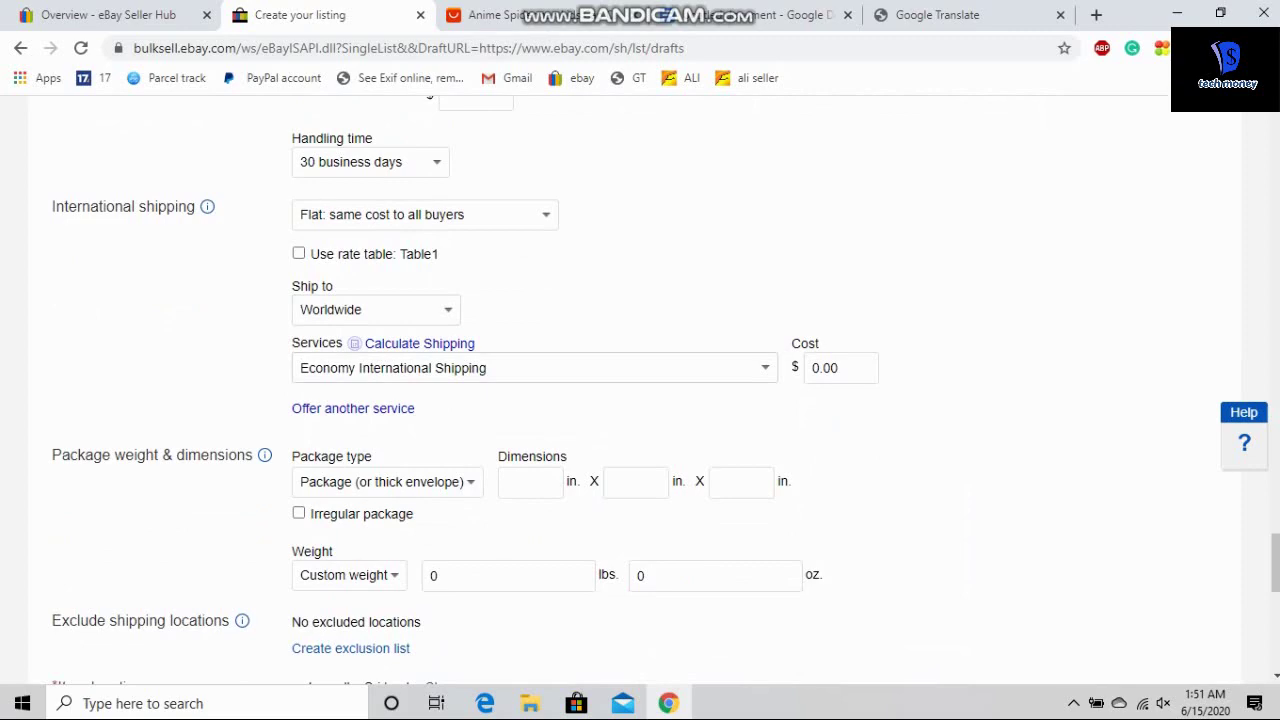
left_click(534, 367)
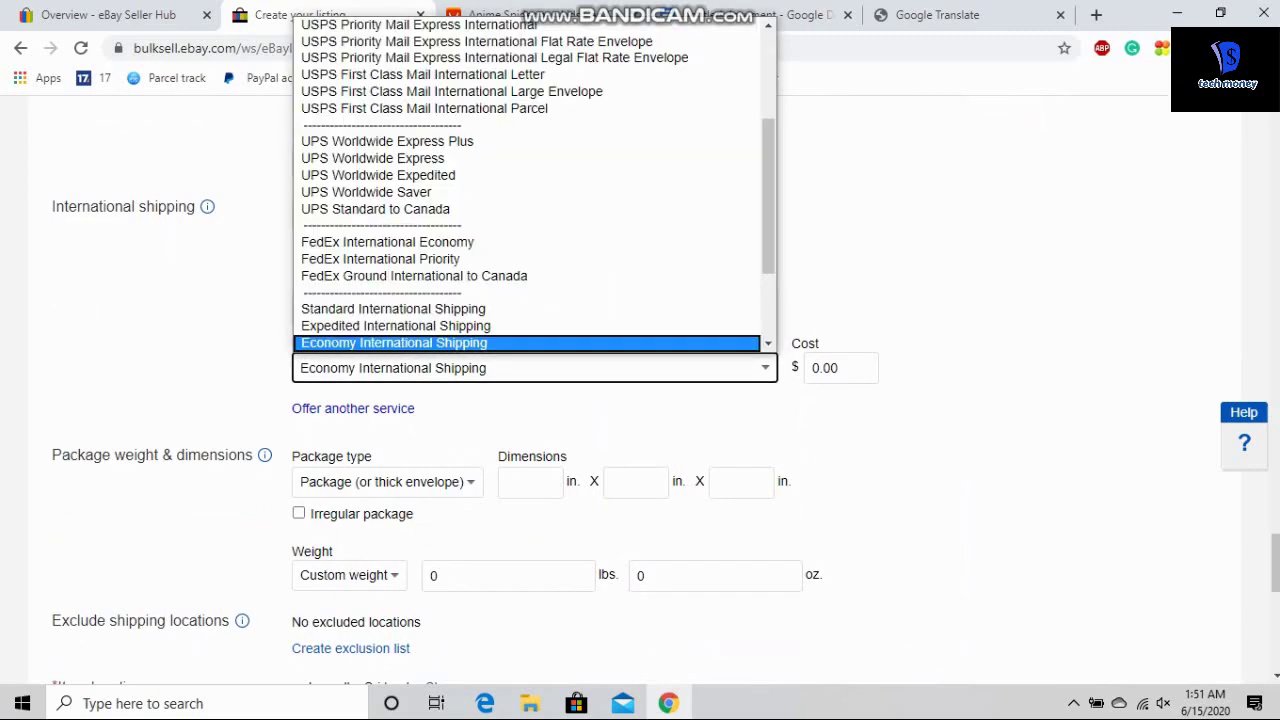
key("Escape")
scroll(640, 390, "up", 3)
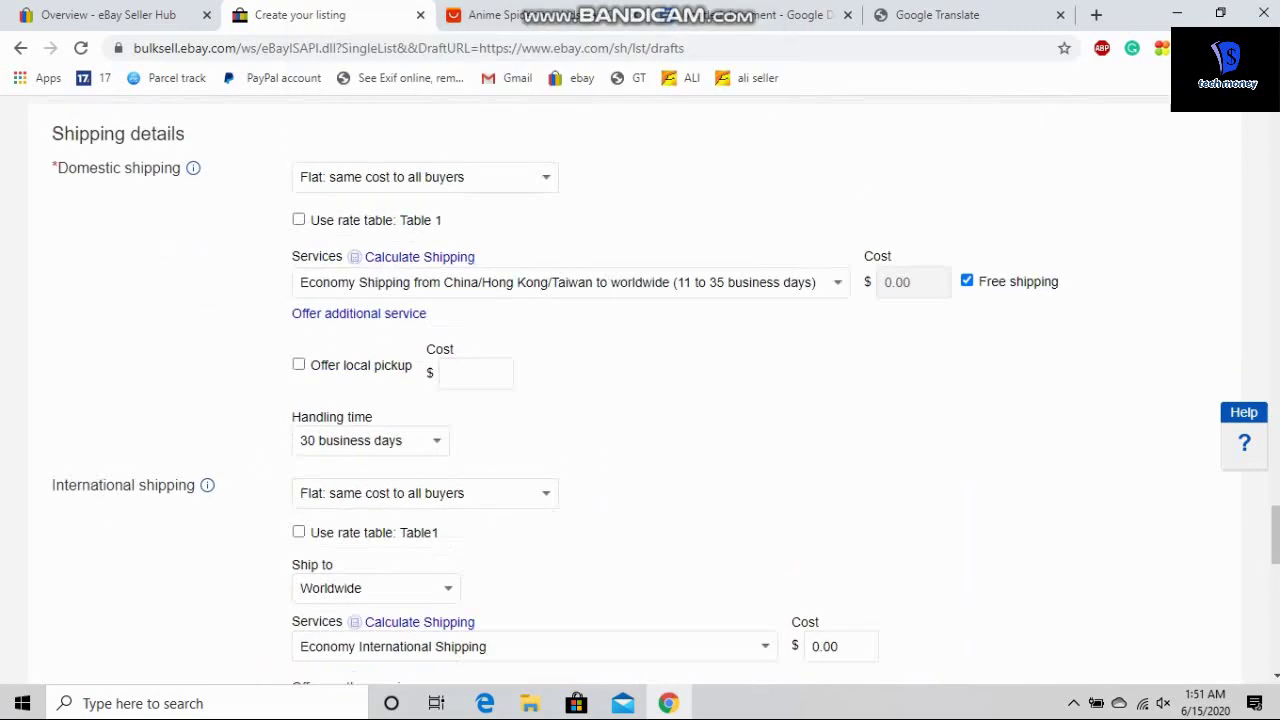
Step: Examine the handling time choices for domestic shipping, leaving 30 business days selected
scroll(640, 390, "down", 1)
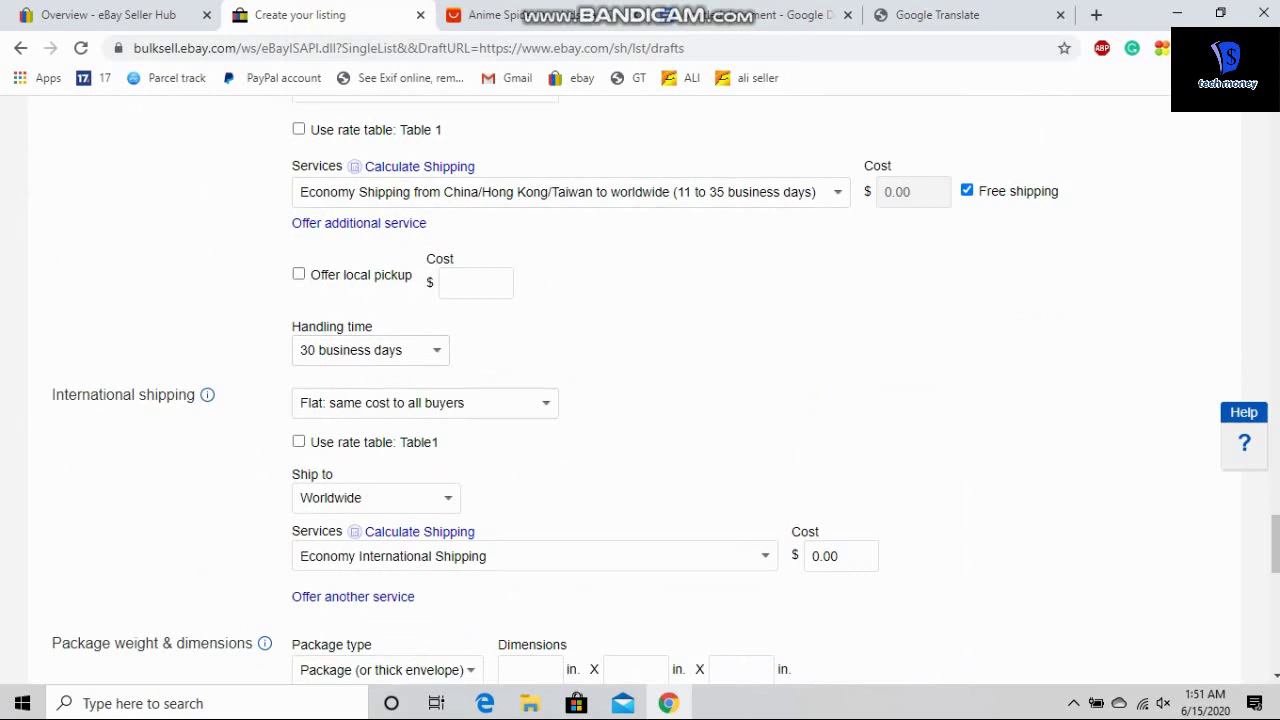
left_click(370, 350)
key("Escape")
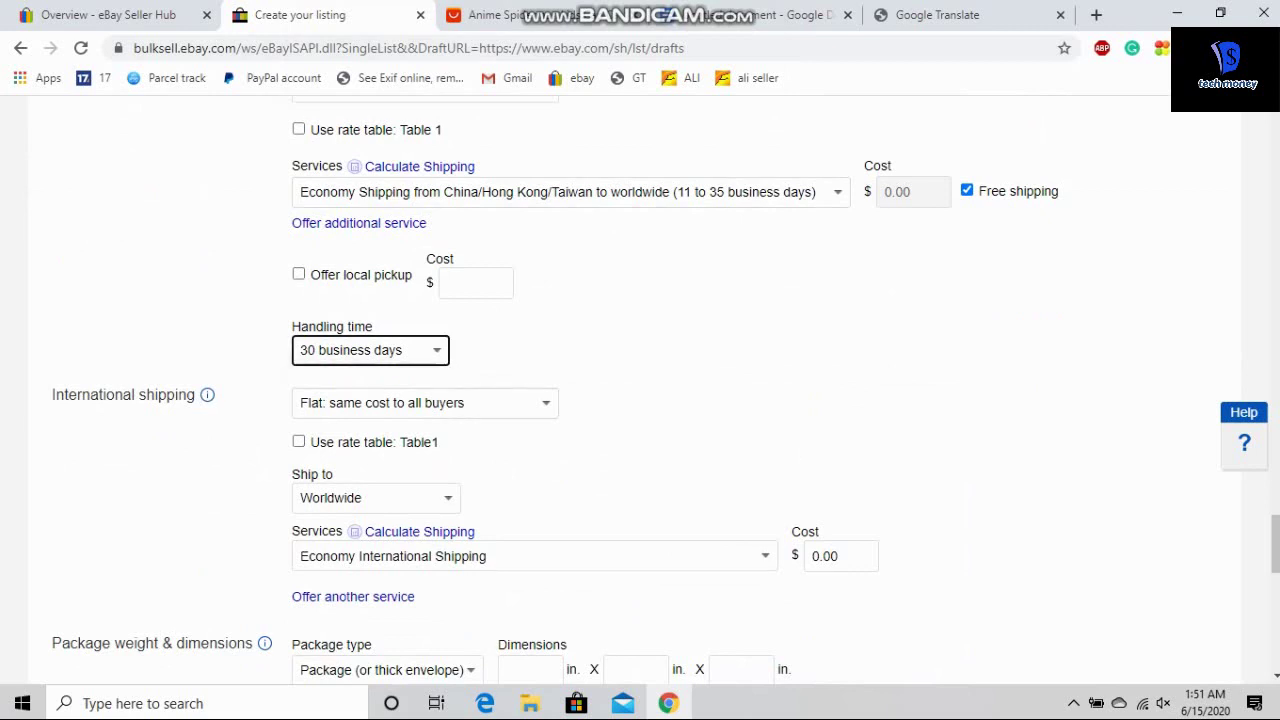
left_click(370, 350)
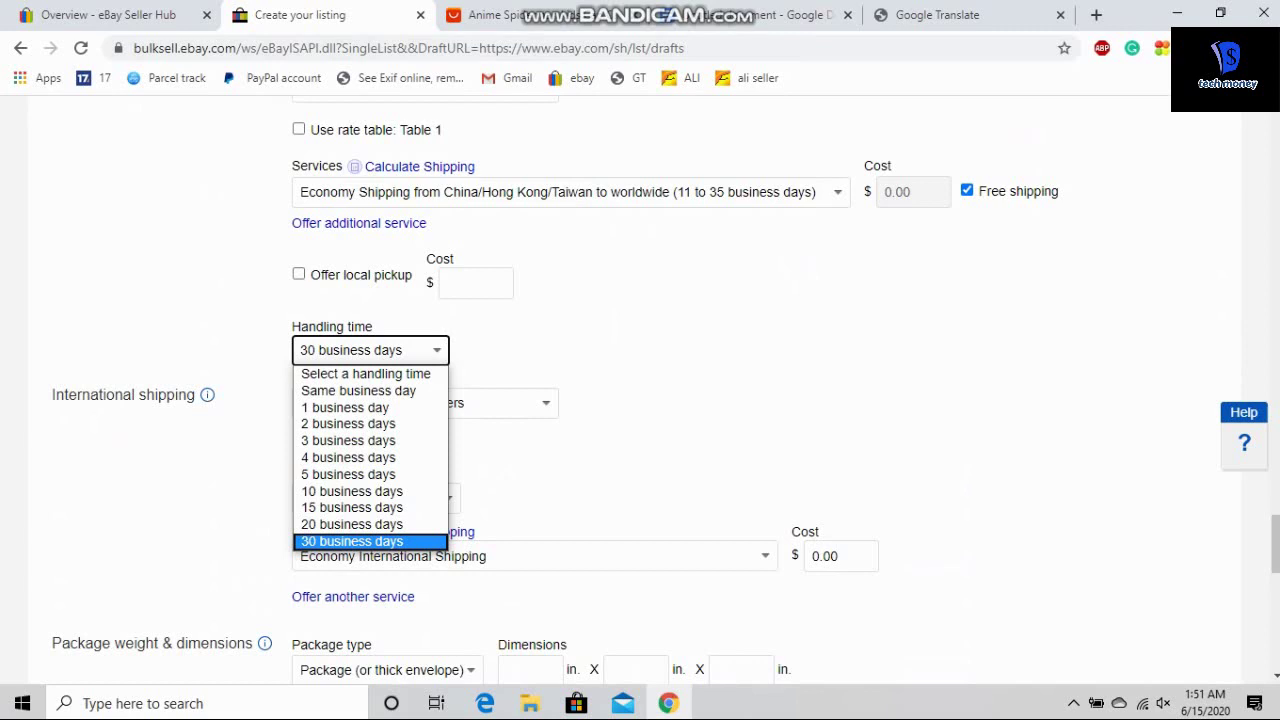
key("Escape")
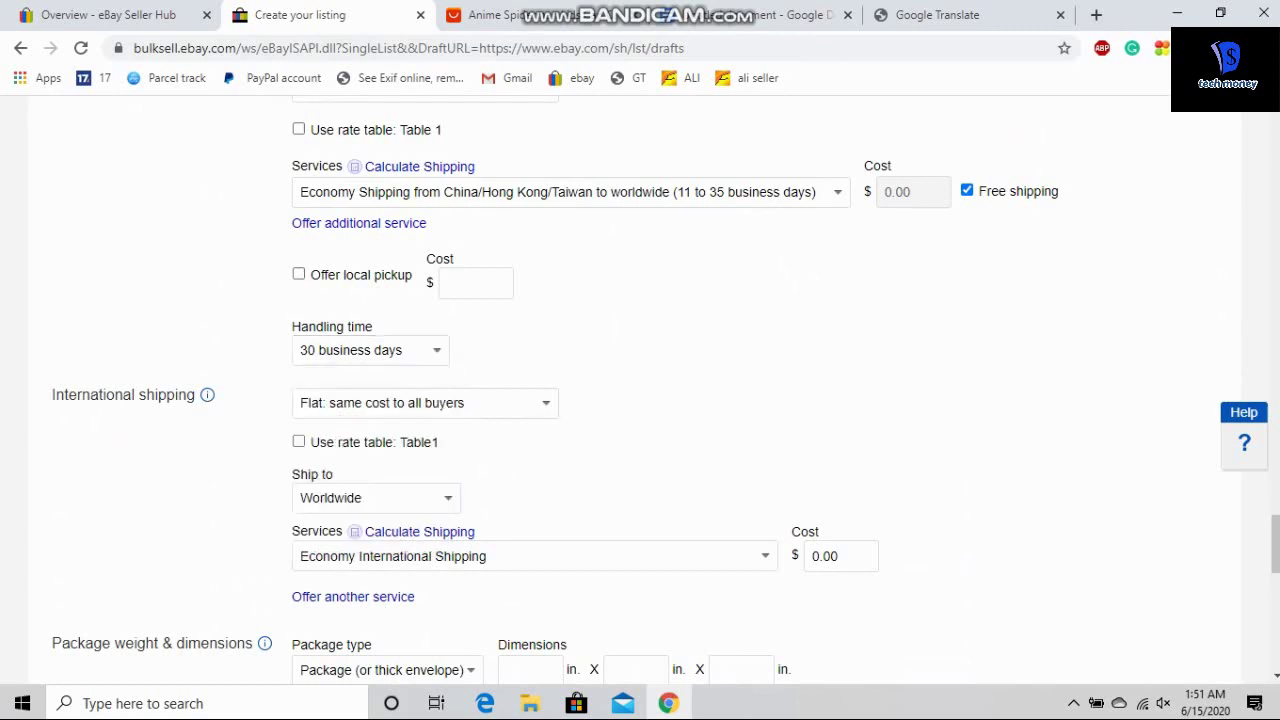
left_click(370, 350)
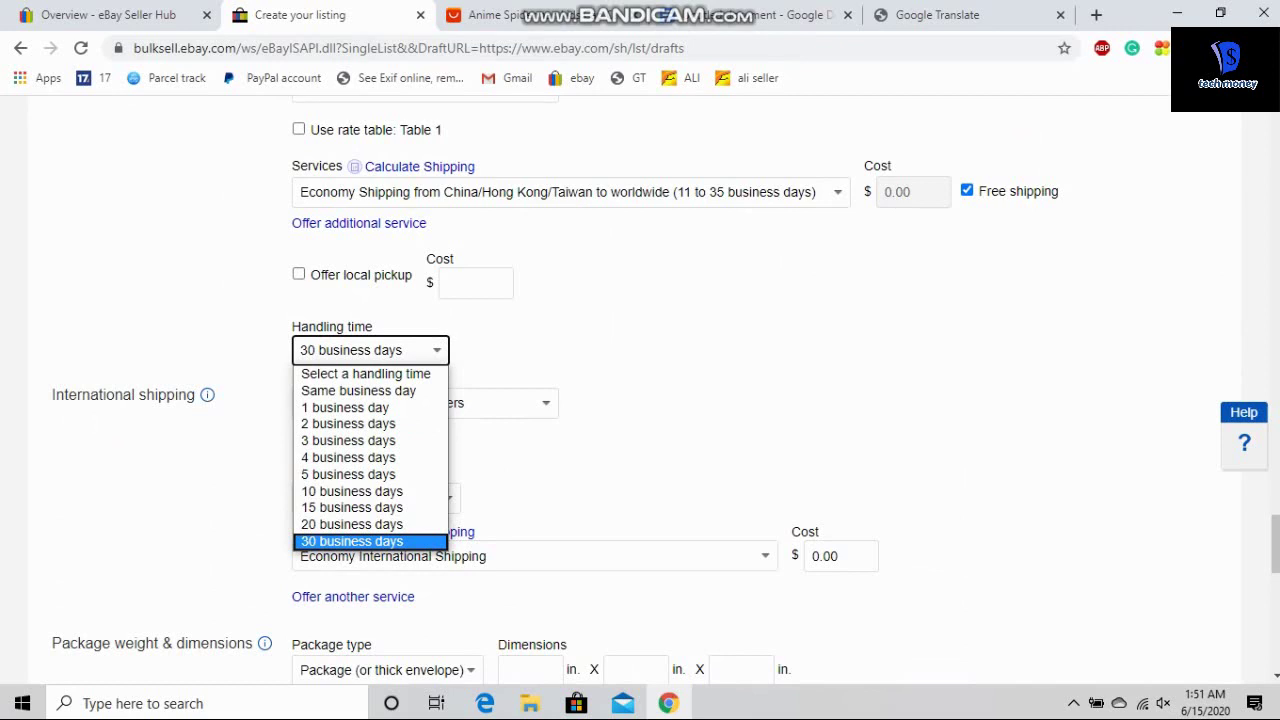
key("Return")
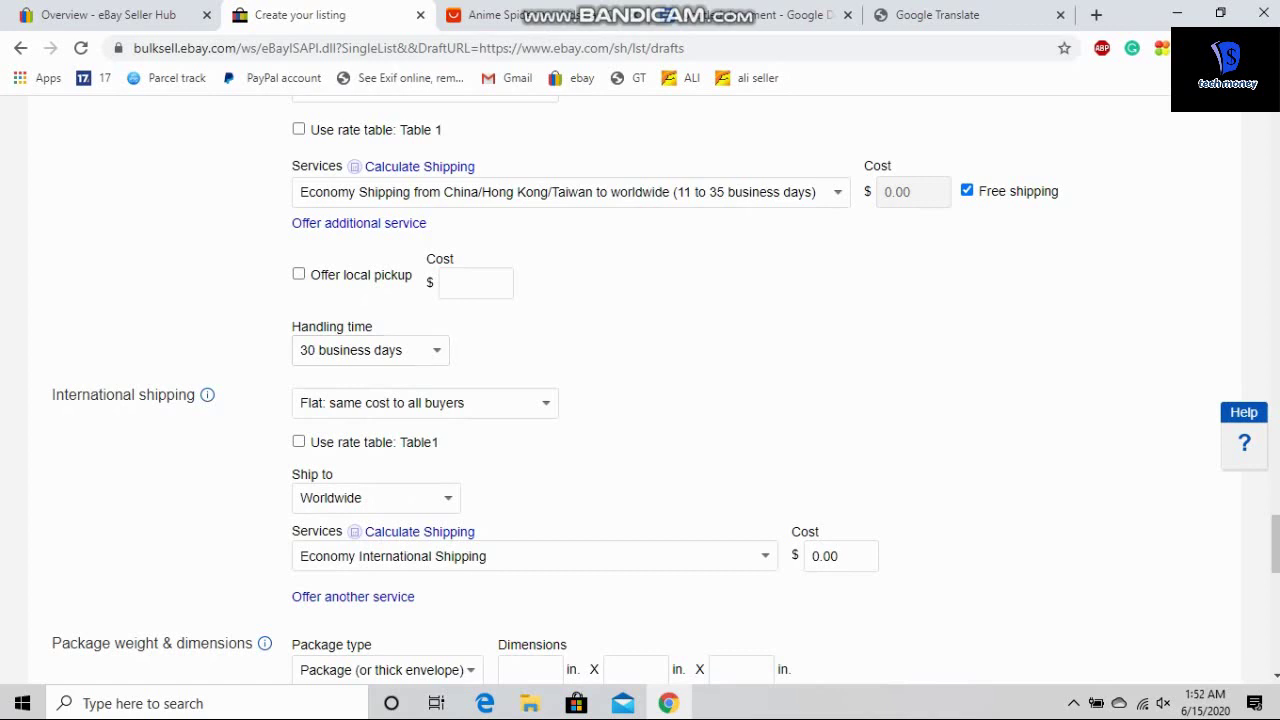
left_click(370, 350)
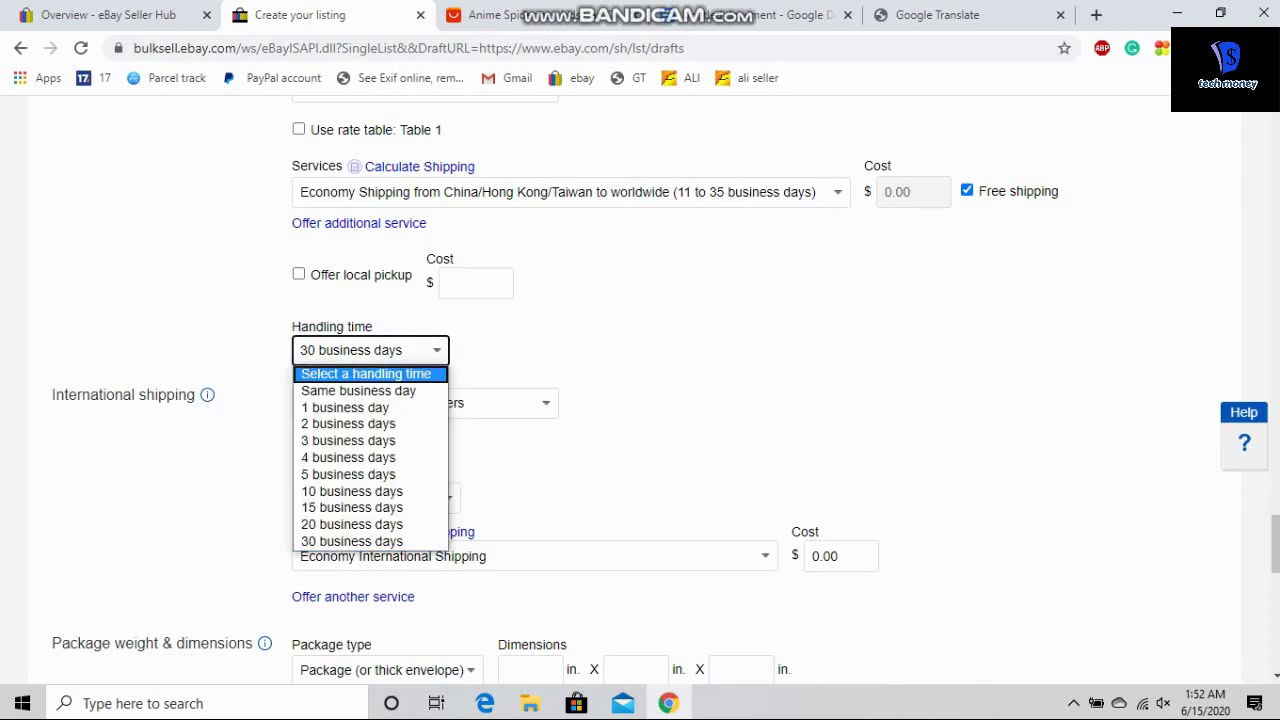
key("Up")
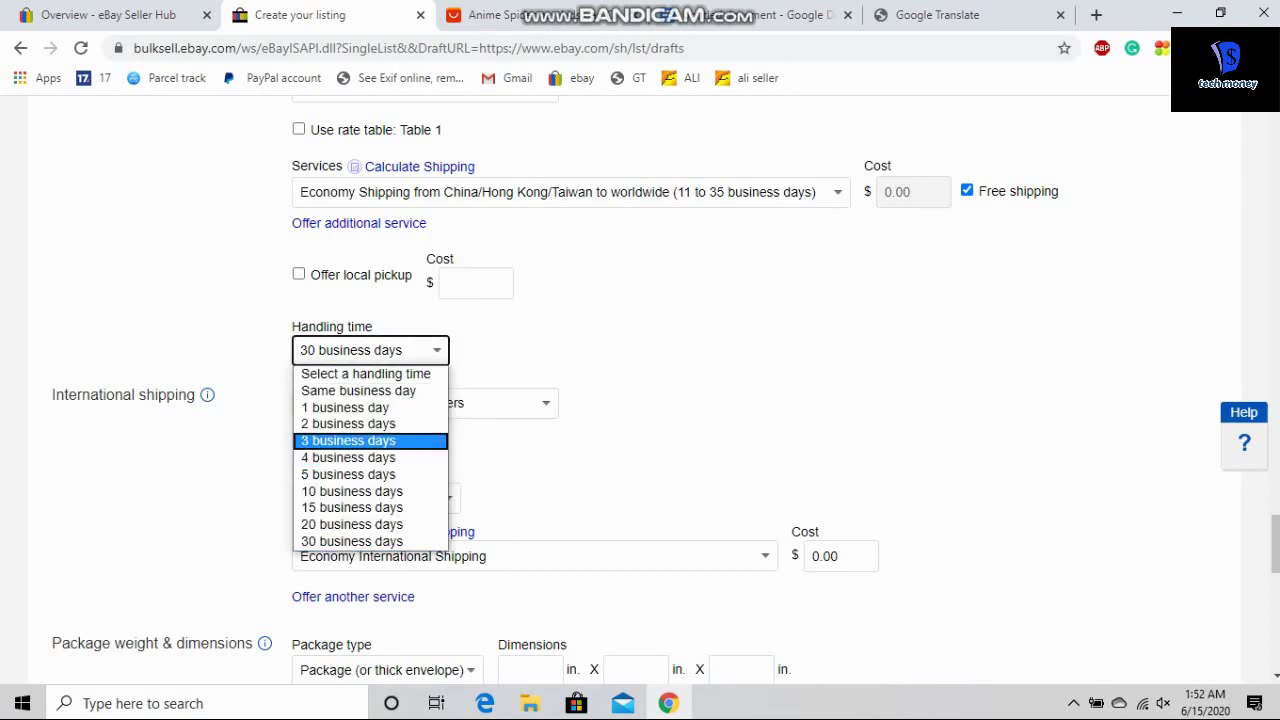
key("Escape")
Step: Look over the package weight and dimensions, excluded shipping locations and item location settings
scroll(640, 390, "down", 2)
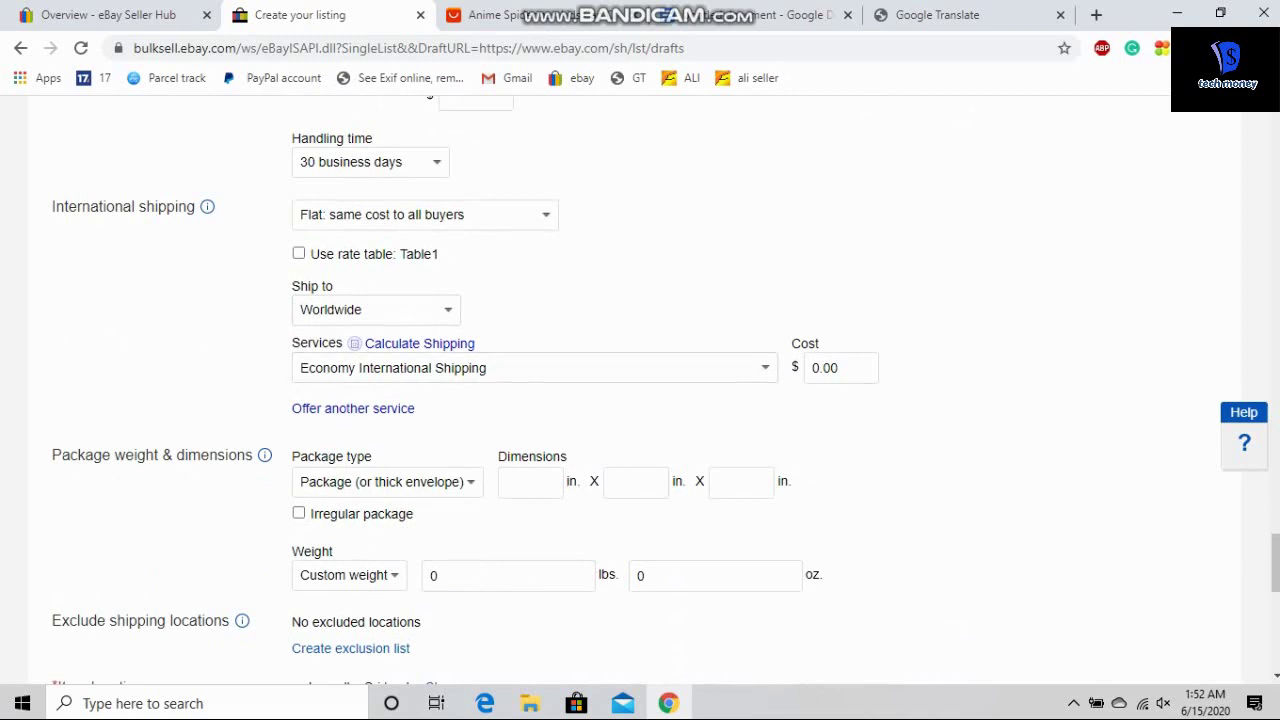
scroll(640, 390, "down", 2)
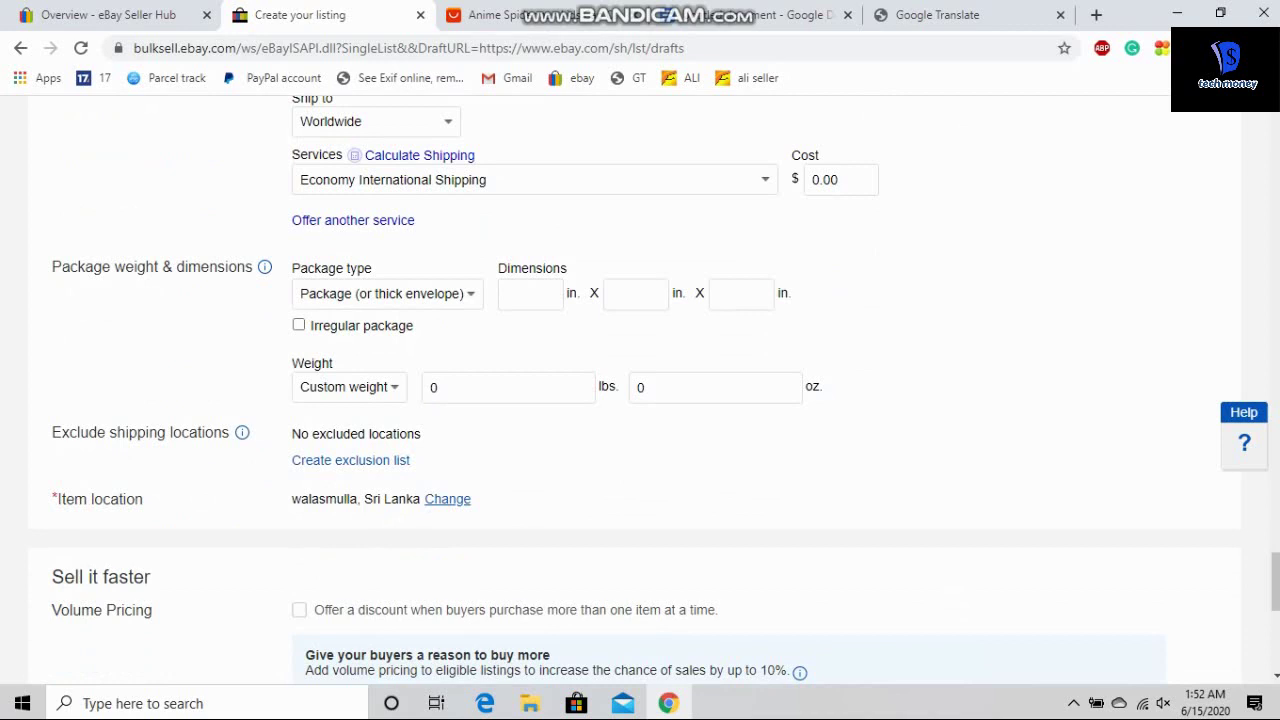
scroll(640, 390, "down", 1)
scroll(640, 390, "up", 2)
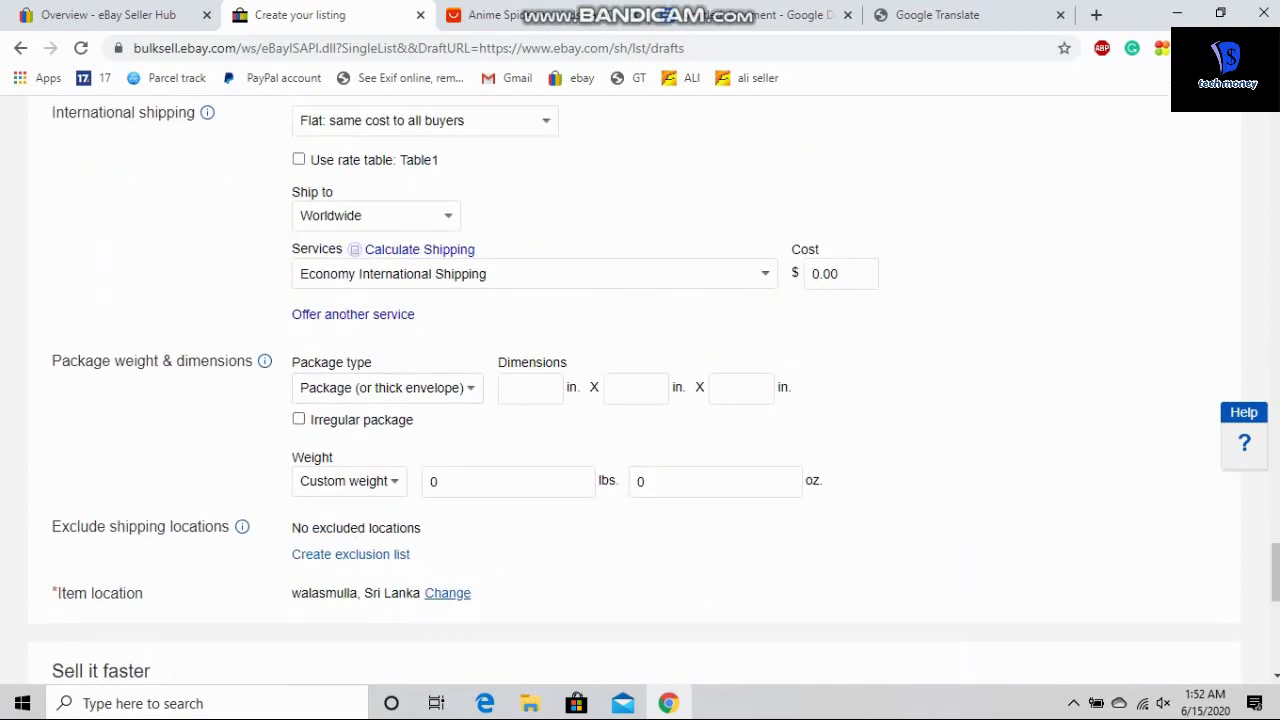
scroll(640, 390, "up", 2)
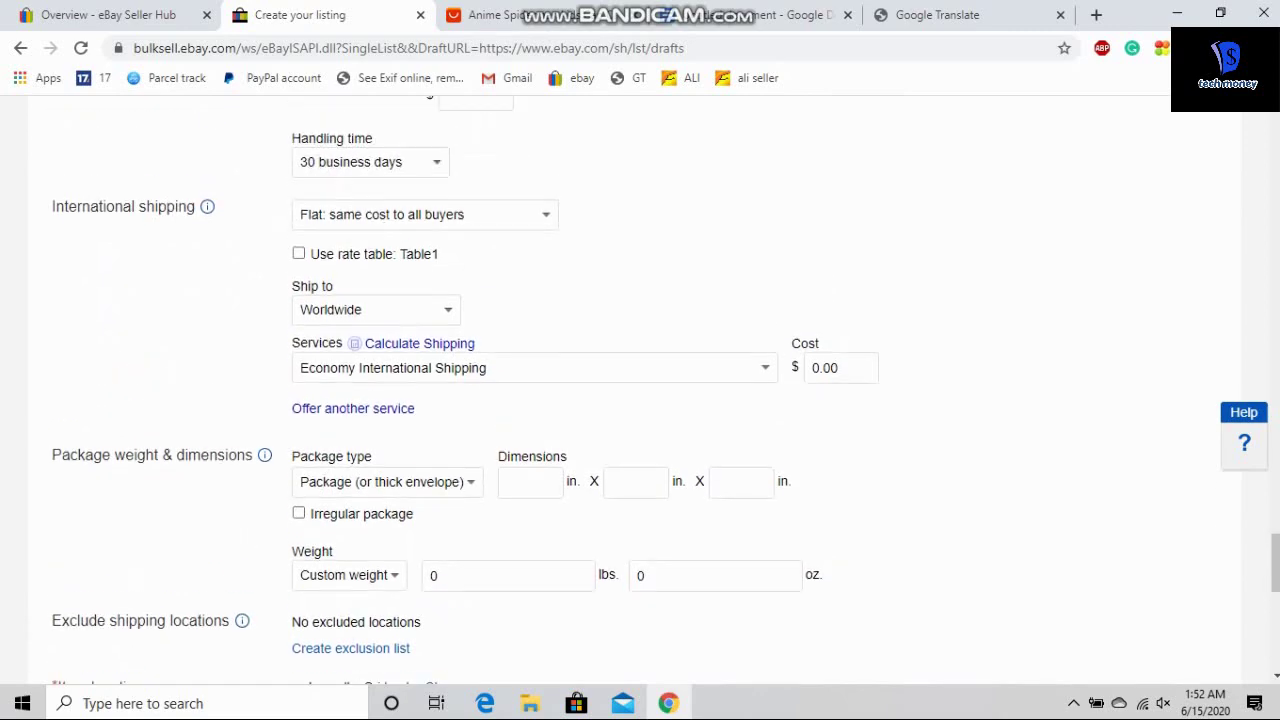
scroll(640, 390, "up", 3)
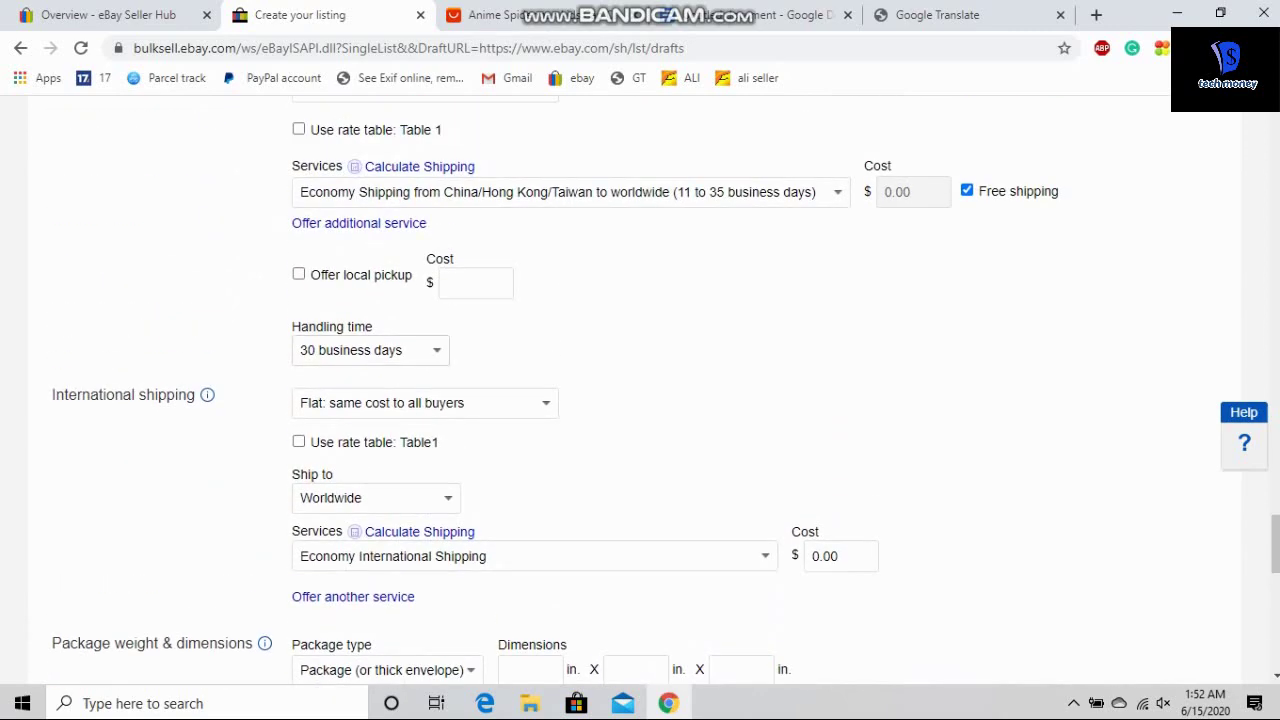
scroll(640, 390, "down", 1)
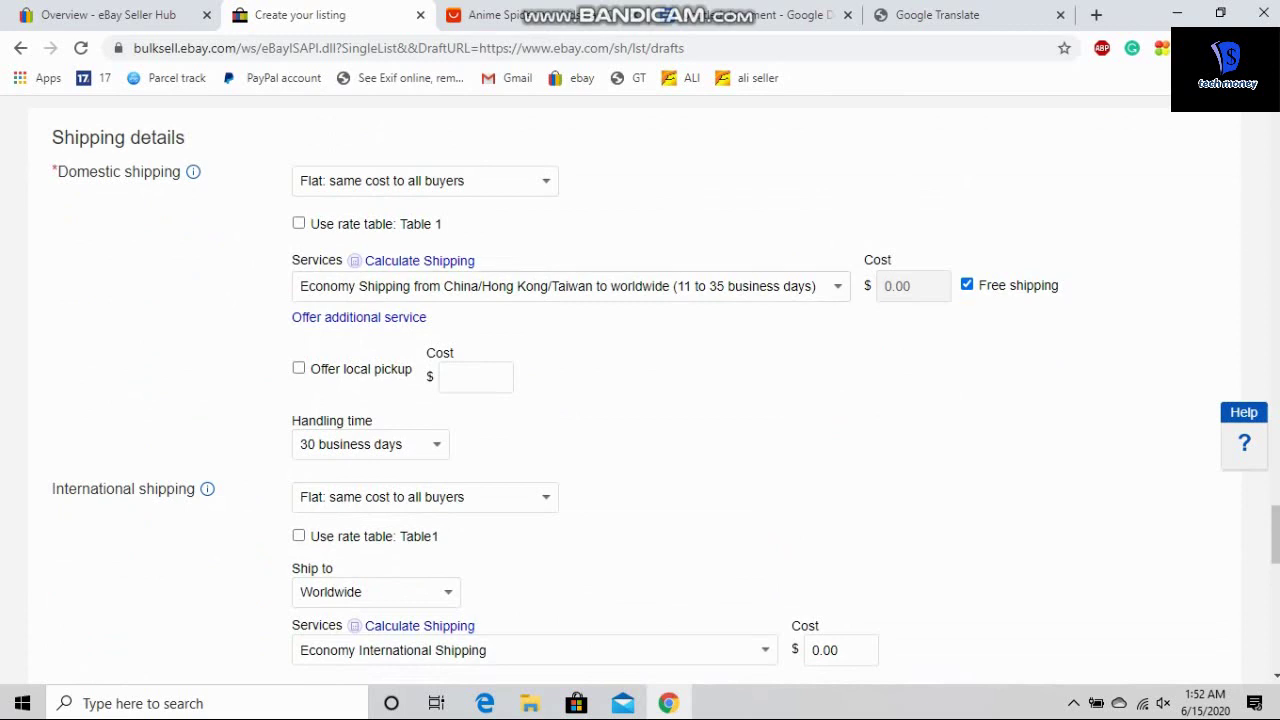
Step: Turn free shipping off for the domestic service and switch it back on
left_click(966, 284)
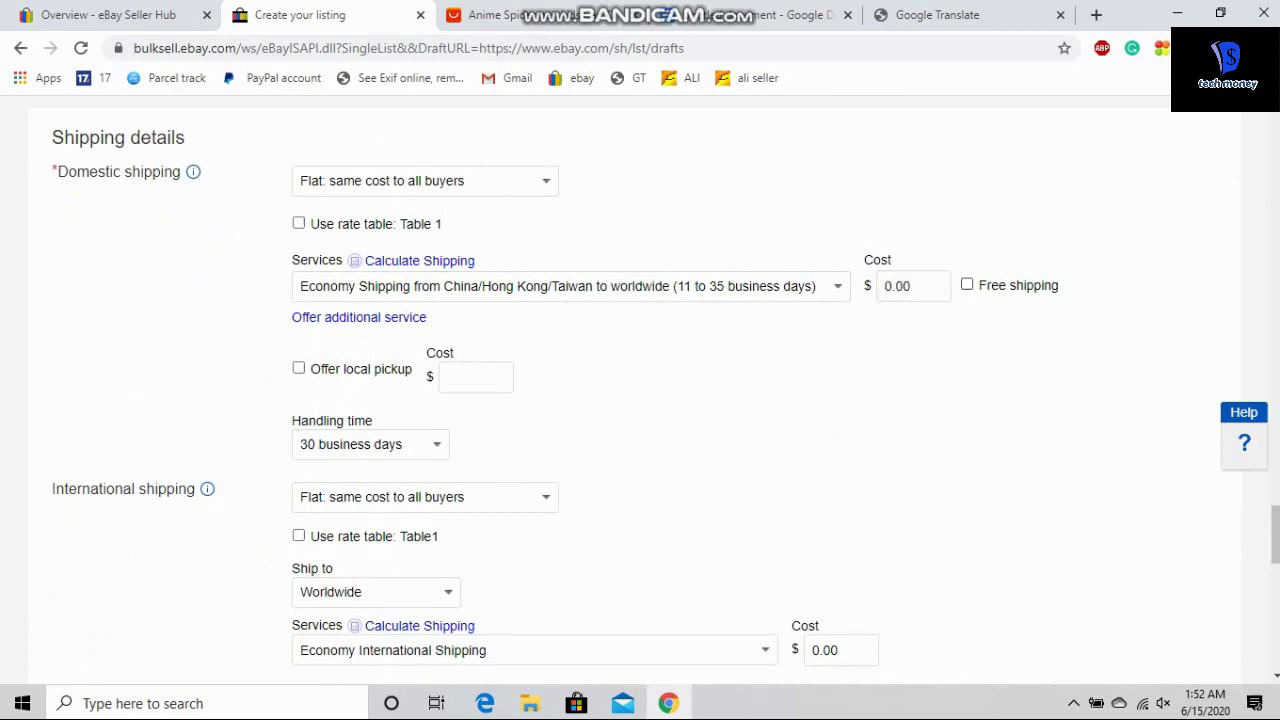
left_click(966, 284)
left_click(966, 284)
key("space")
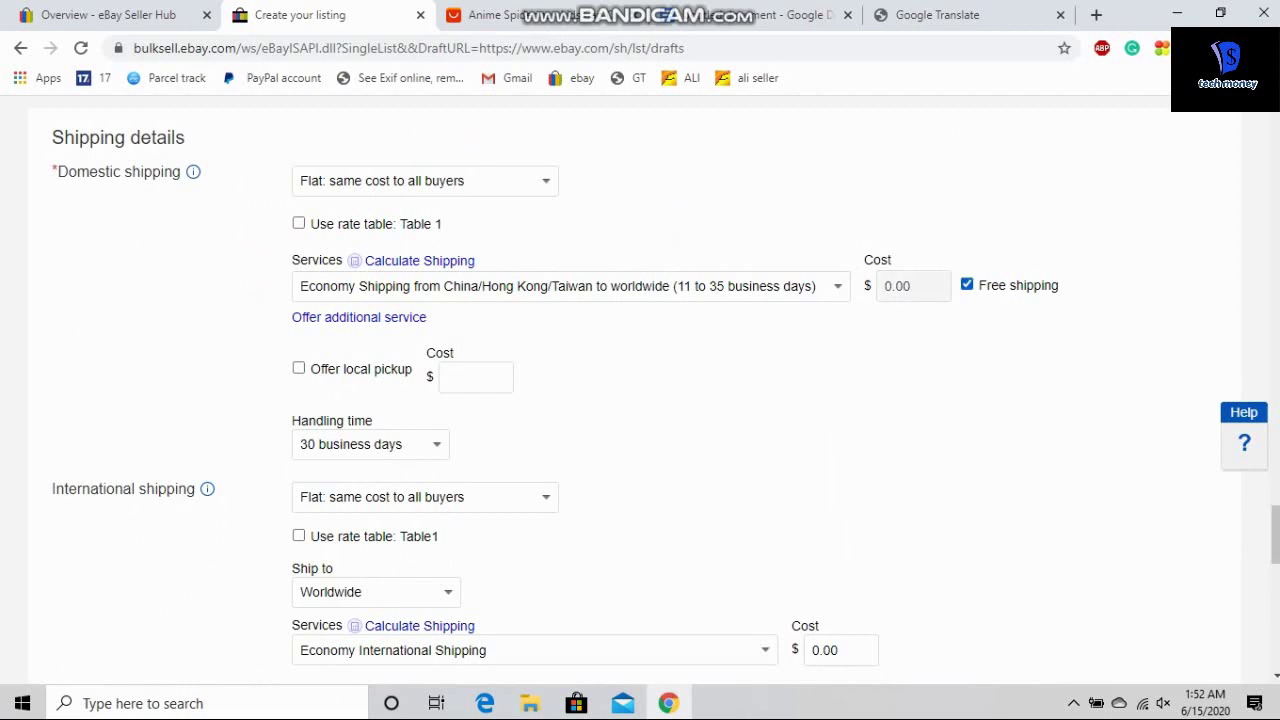
key("space")
key("space")
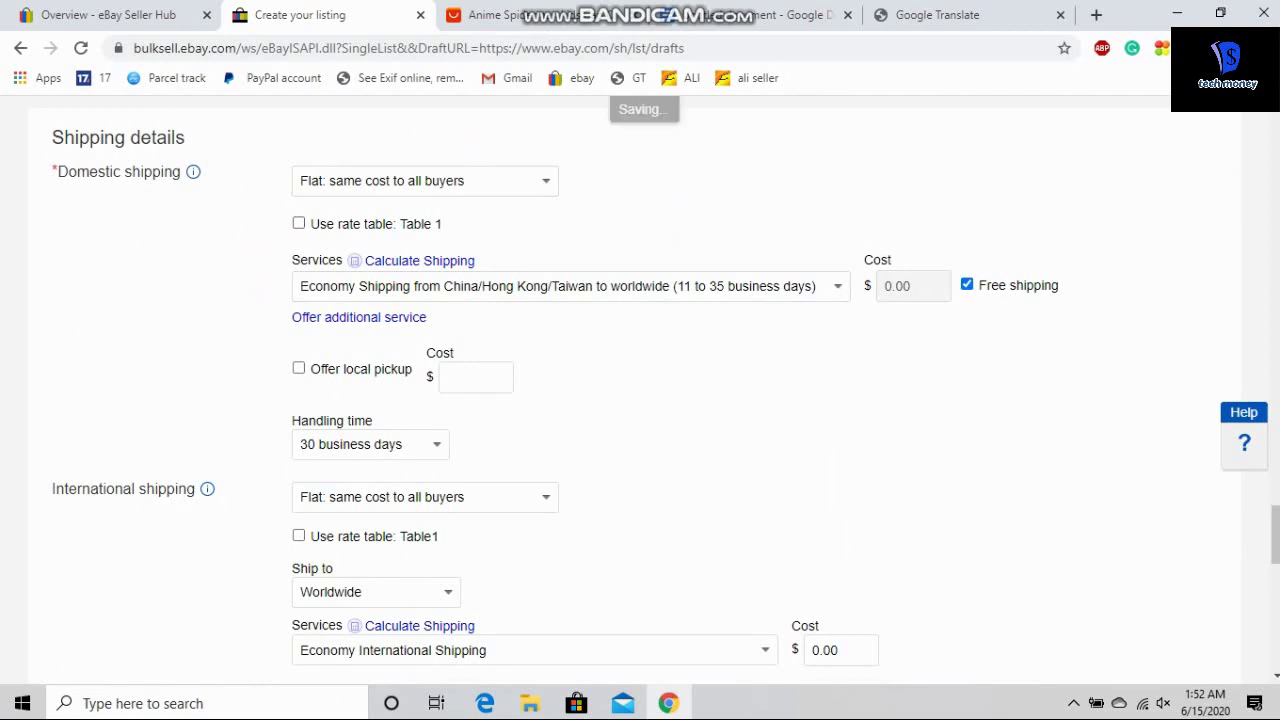
Step: Recheck the domestic and international shipping settings, from return shipping down to the package details
scroll(640, 390, "down", 1)
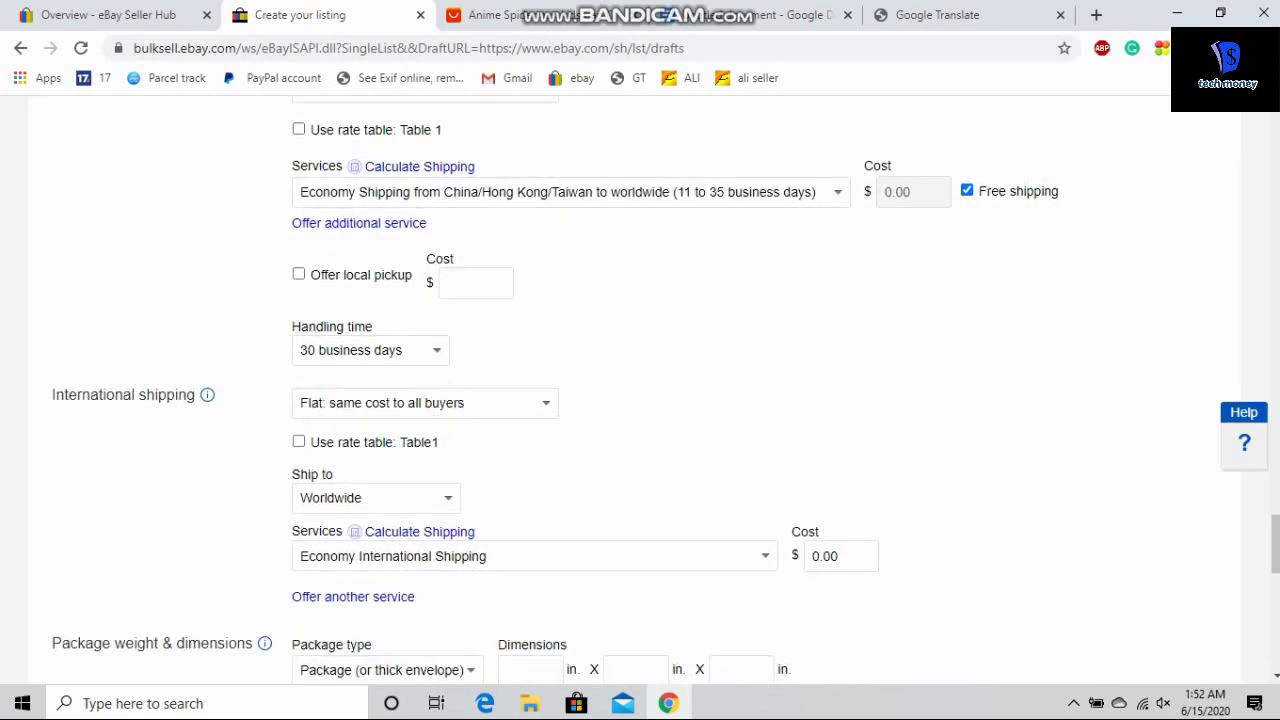
scroll(640, 390, "down", 1)
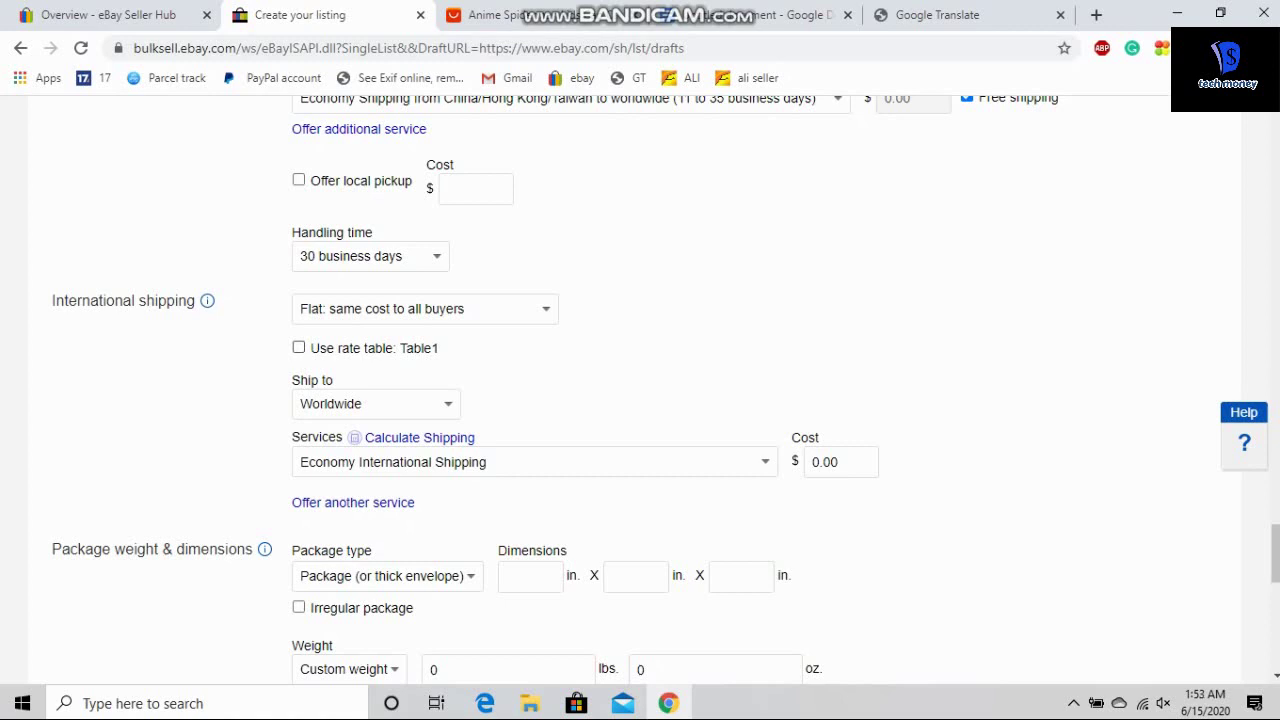
scroll(640, 390, "up", 4)
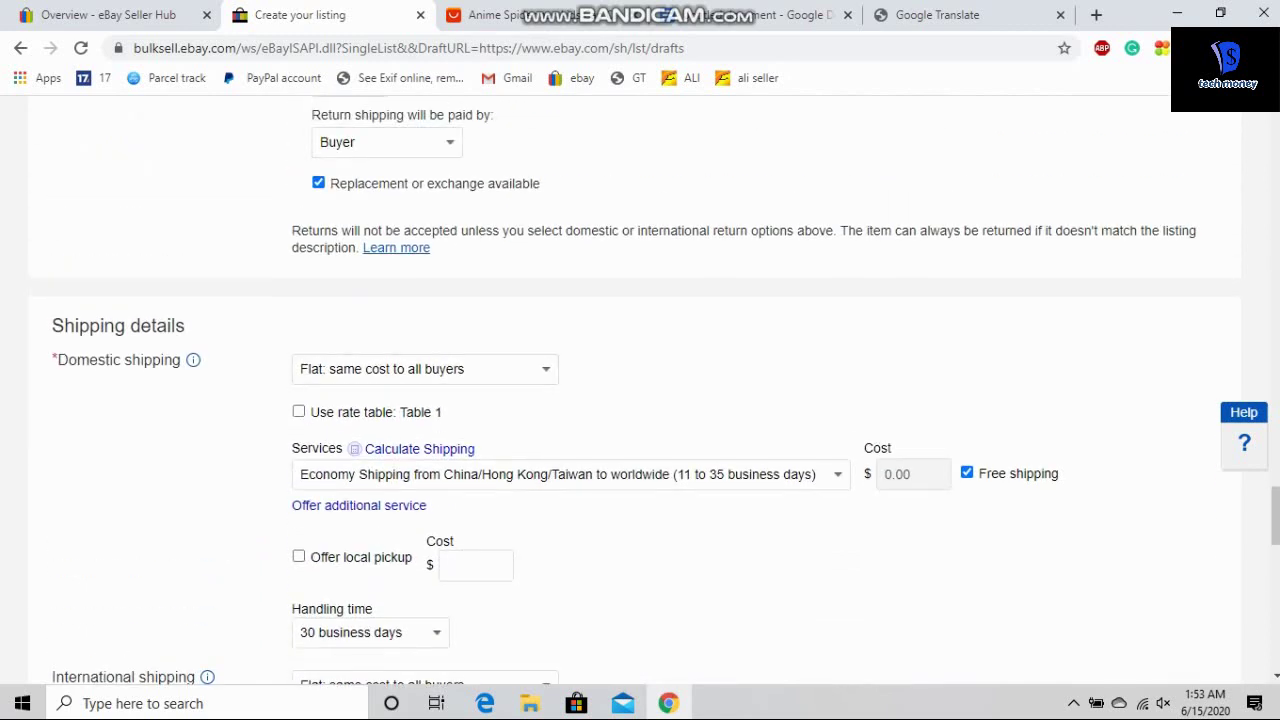
scroll(640, 390, "down", 1)
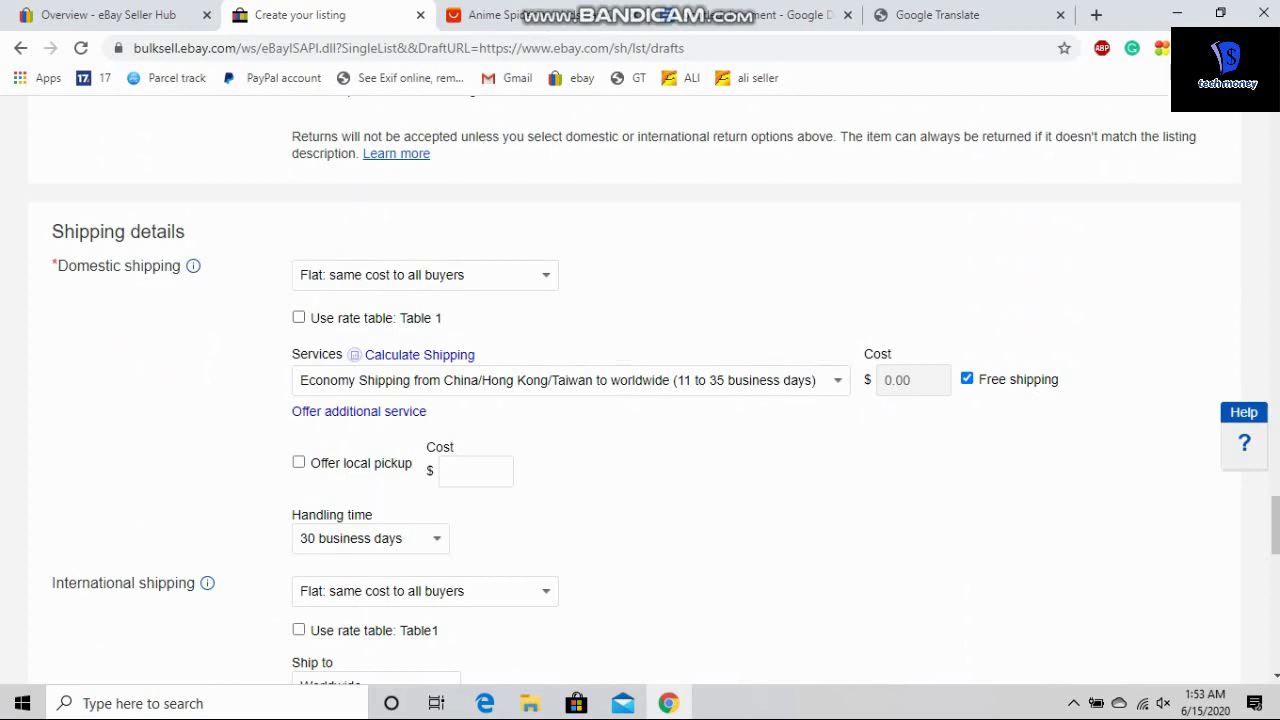
scroll(640, 390, "down", 5)
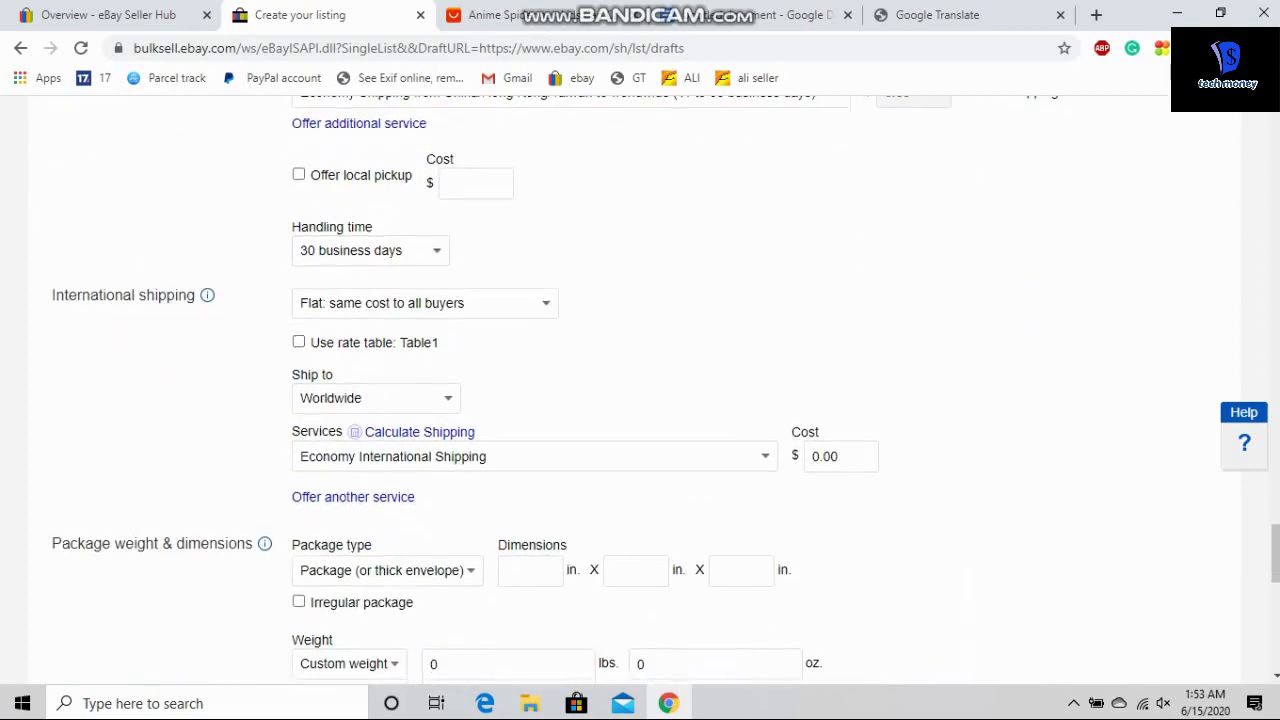
scroll(640, 390, "down", 2)
scroll(640, 390, "up", 3)
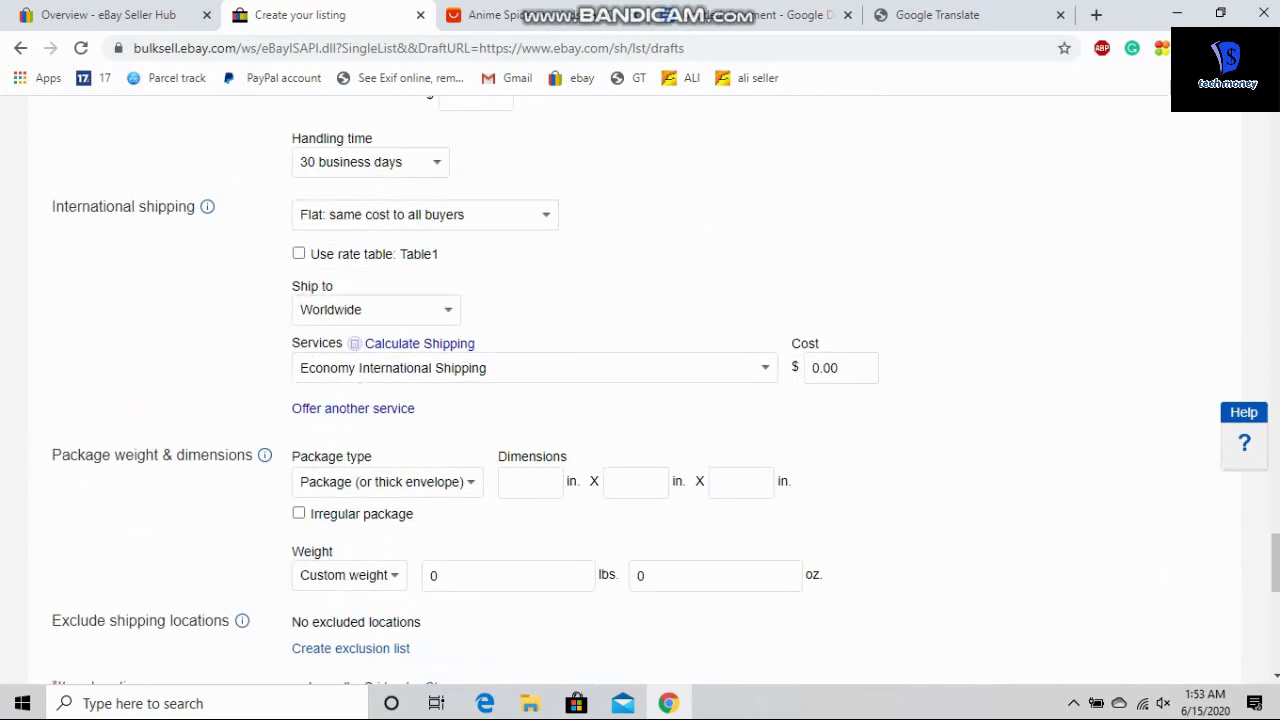
scroll(640, 390, "up", 2)
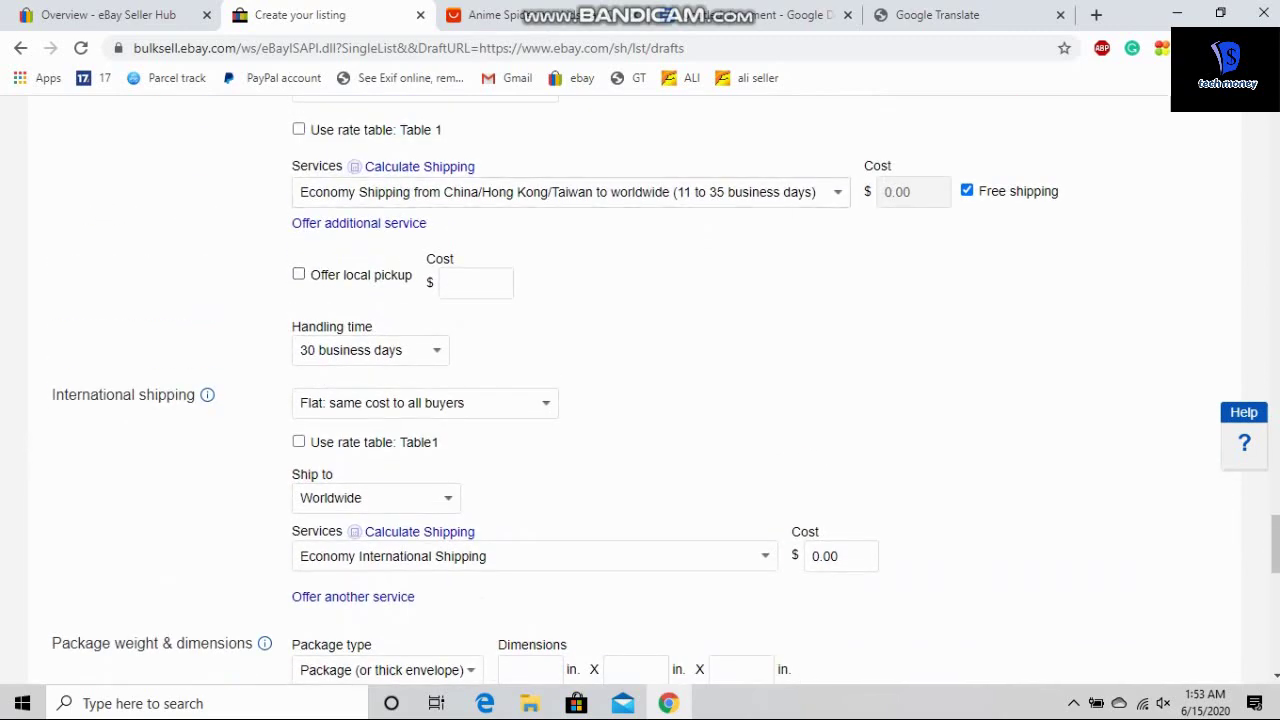
scroll(640, 390, "down", 2)
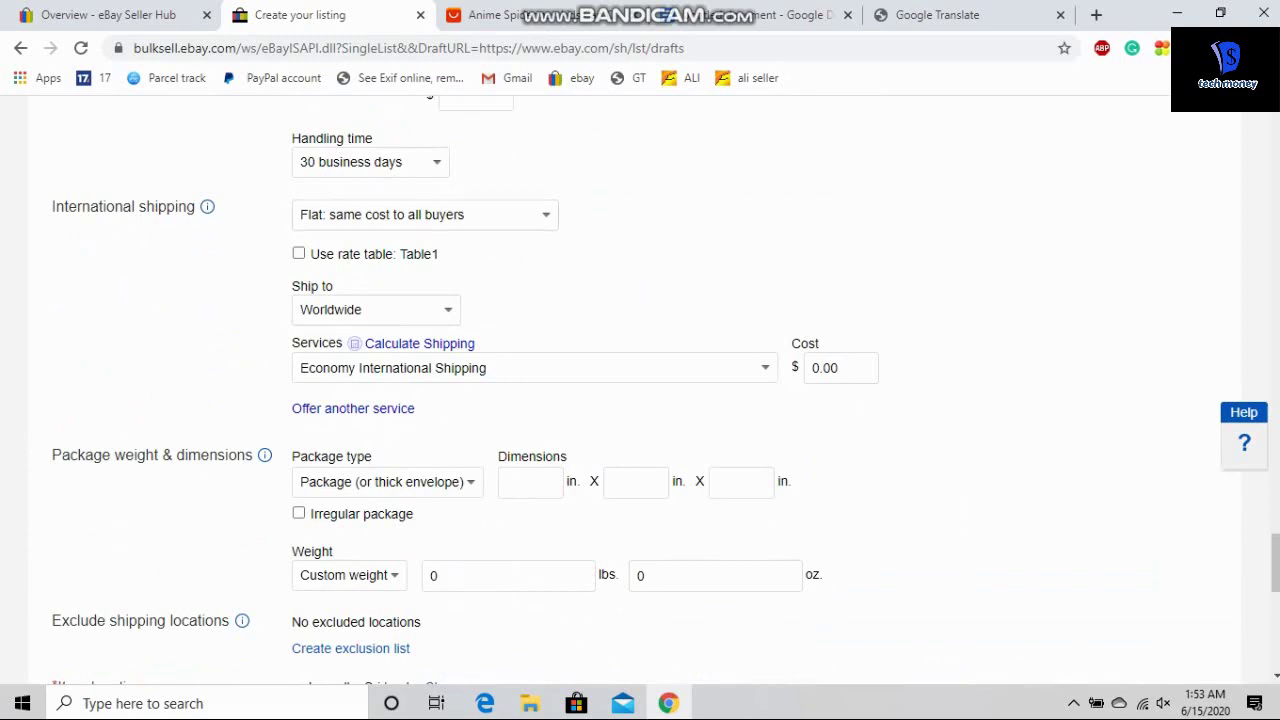
Step: View the regions and countries that can be excluded from shipping, and close the list without excluding any
scroll(640, 390, "down", 3)
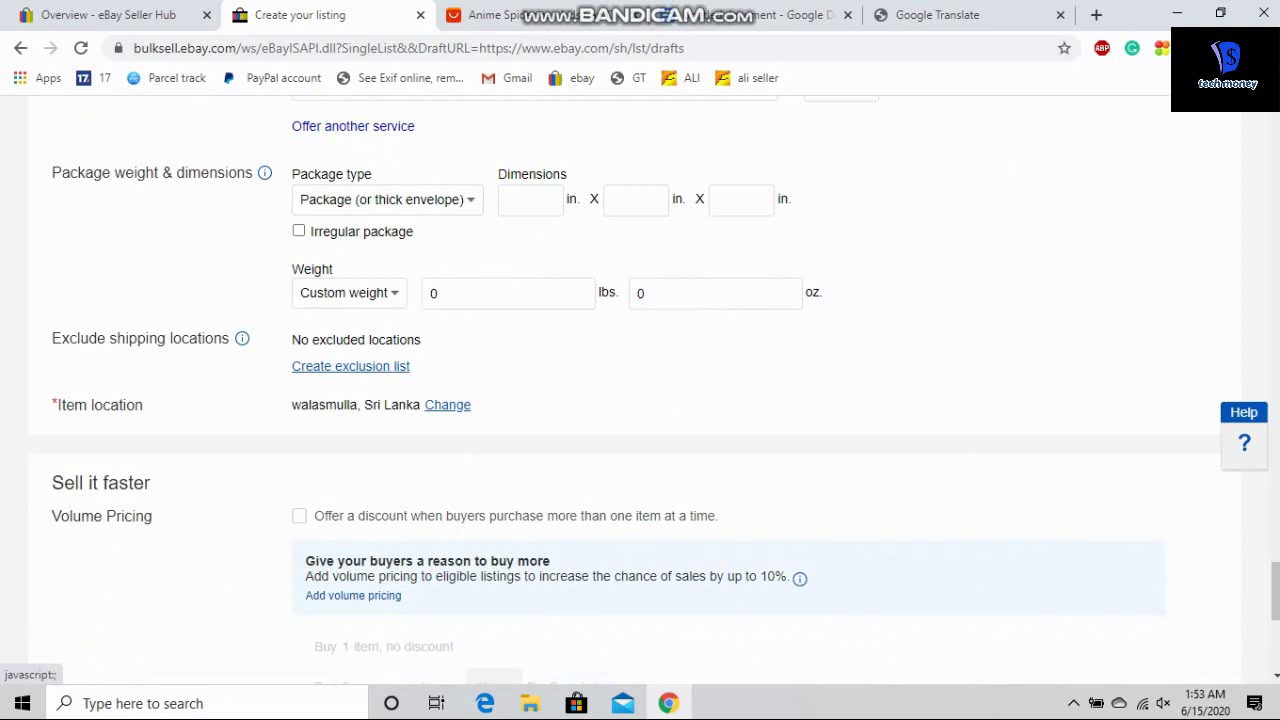
left_click(350, 366)
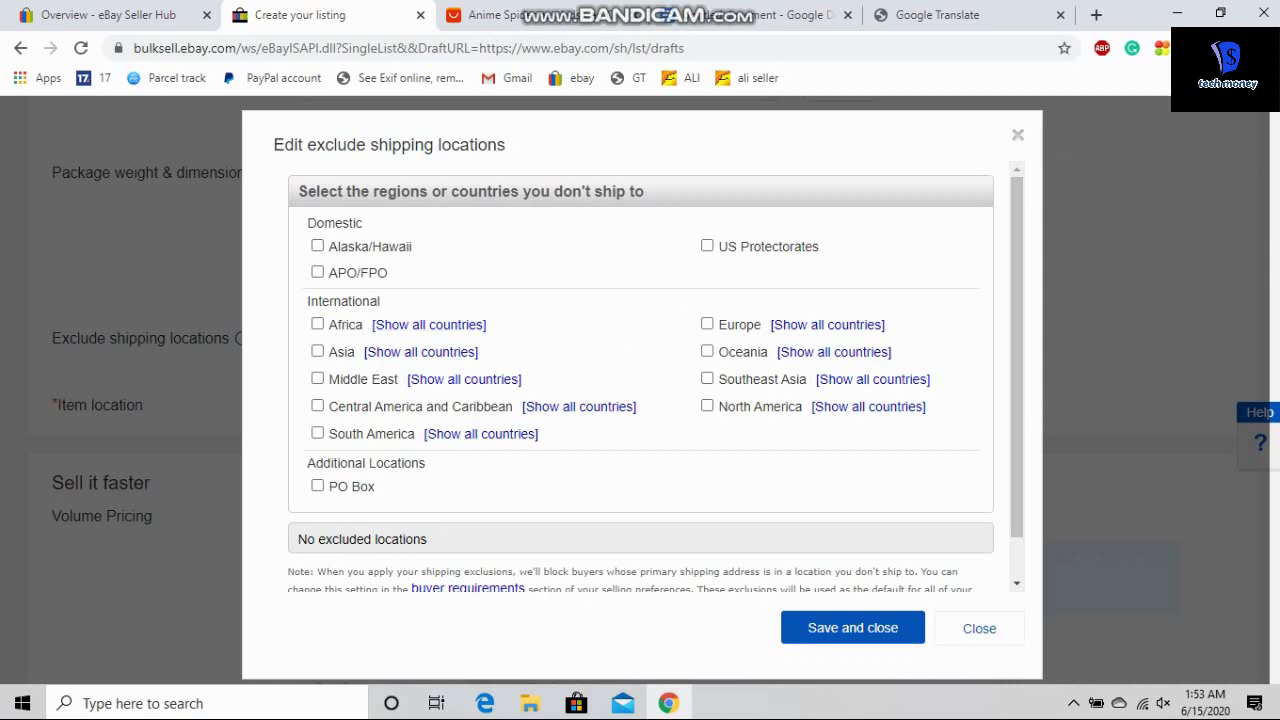
left_click(1017, 135)
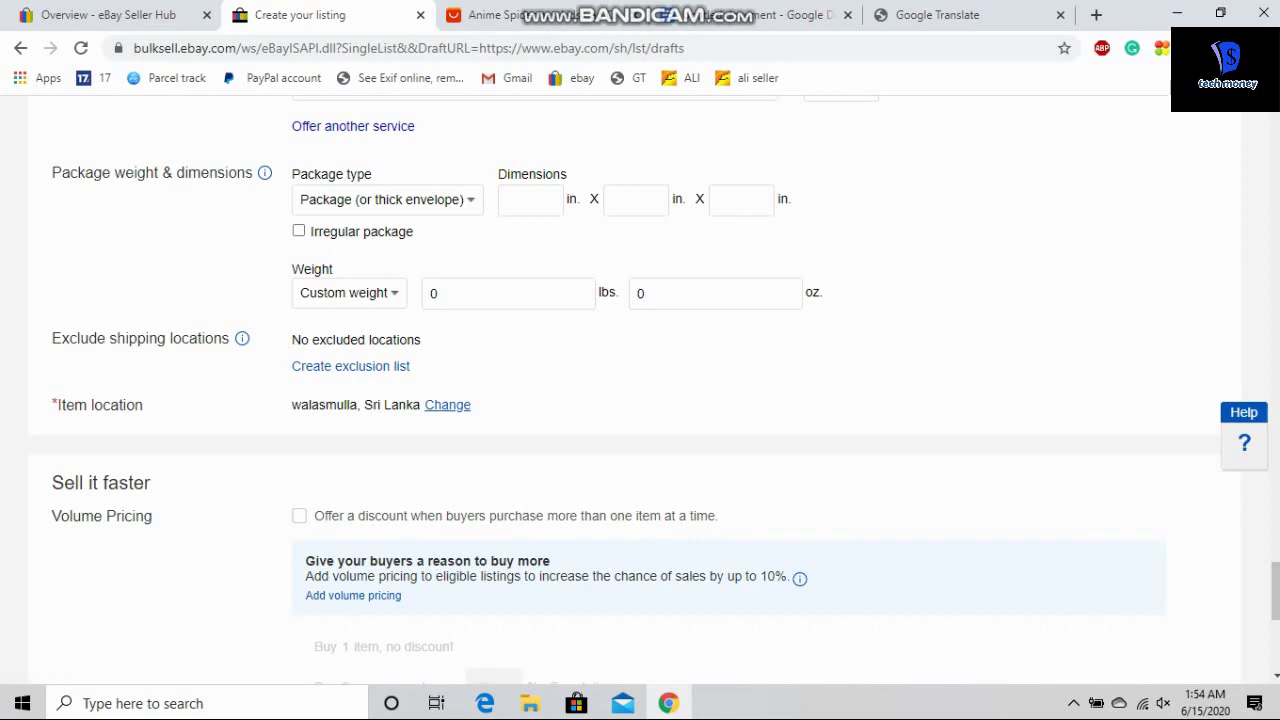
Step: Turn on the volume pricing discount for buyers who purchase more than one item at a time
scroll(640, 380, "down", 4)
scroll(640, 380, "up", 3)
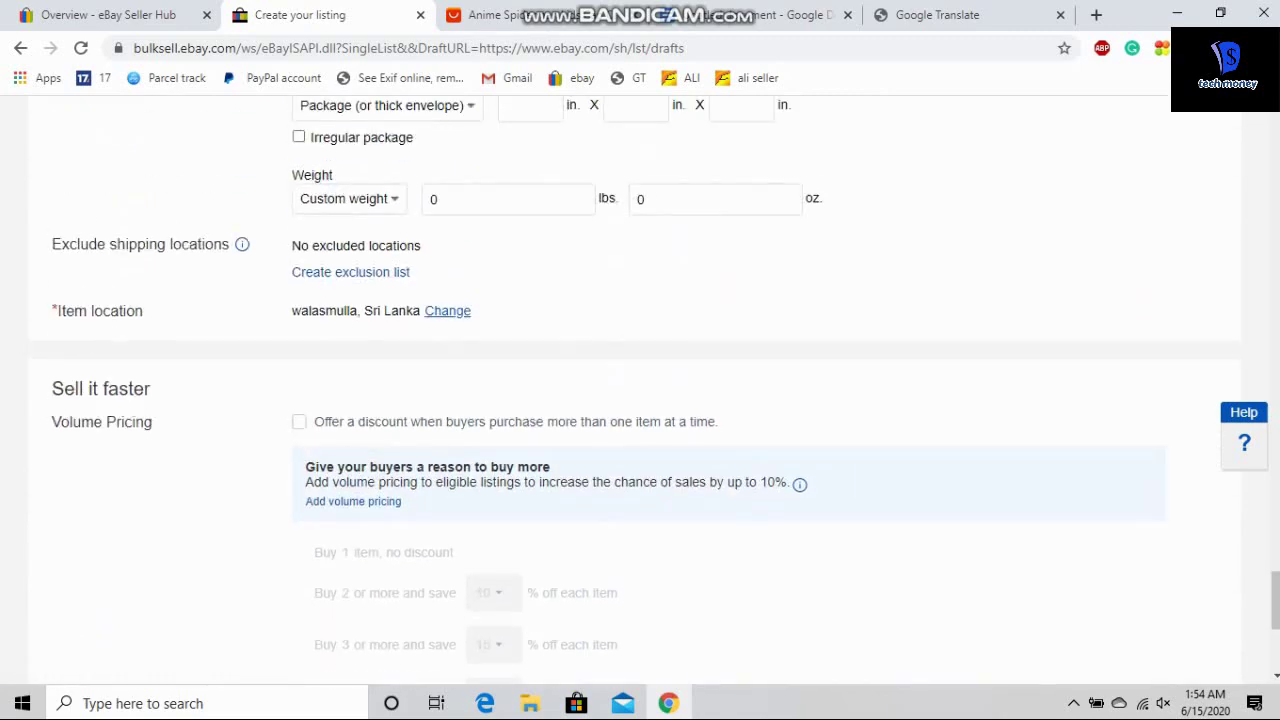
scroll(640, 390, "down", 1)
scroll(640, 390, "up", 2)
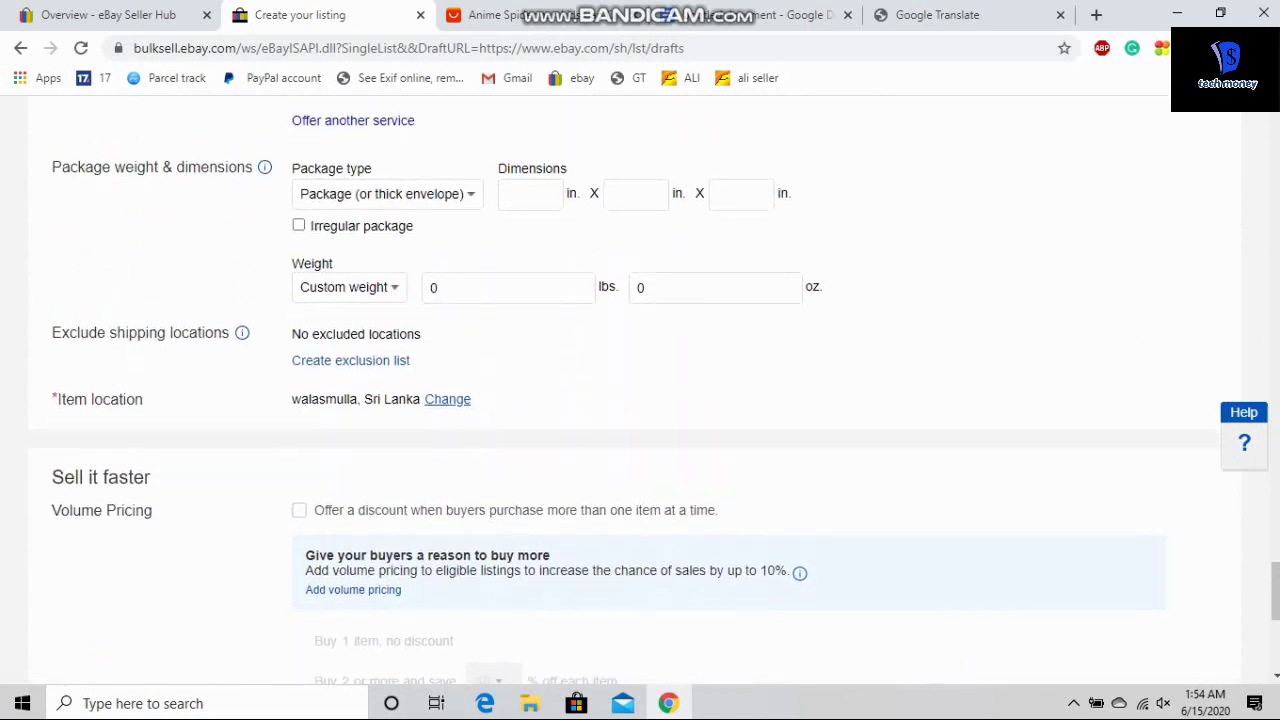
scroll(640, 390, "down", 1)
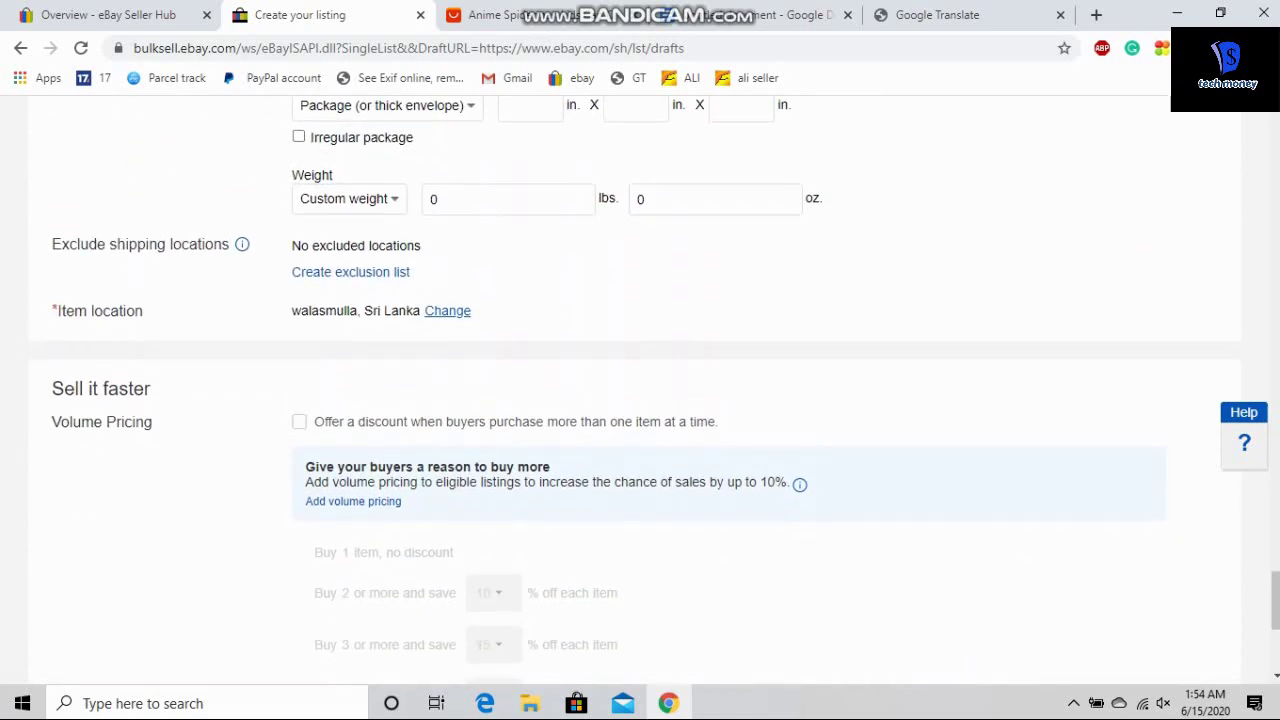
left_click(298, 421)
scroll(640, 380, "down", 1)
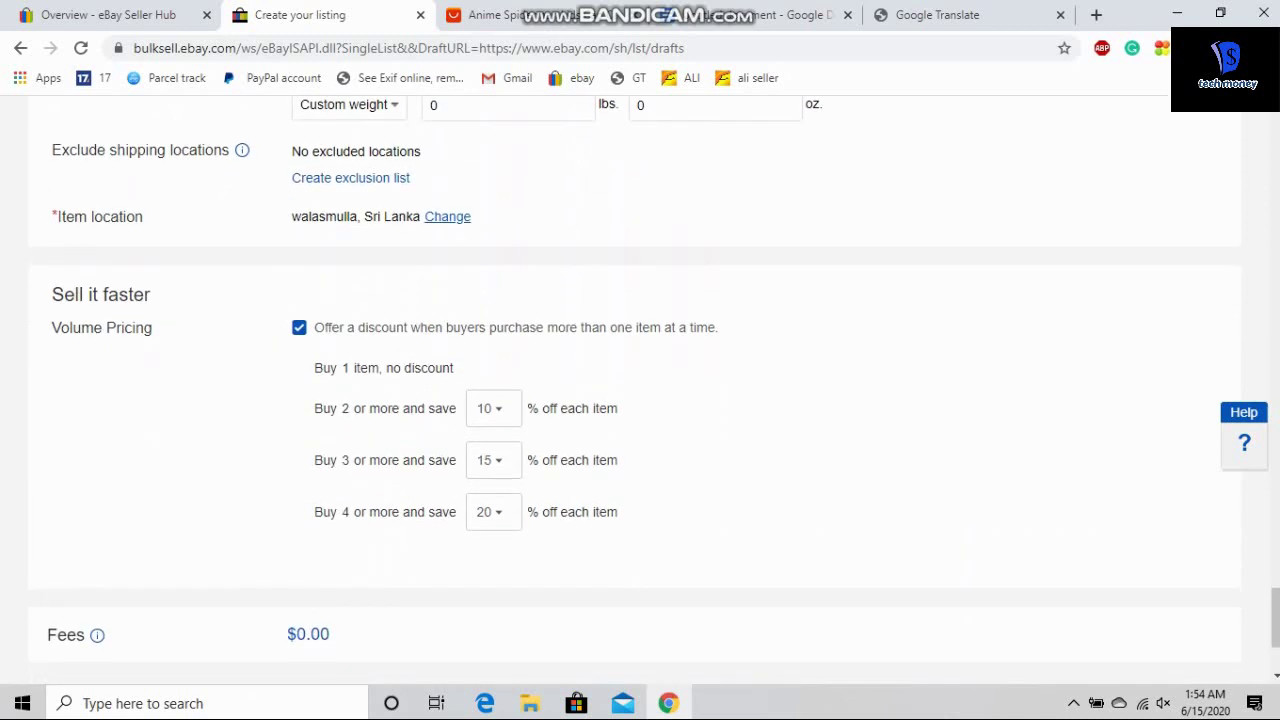
Step: Set the volume discount for buying 2 or more items to 4% off each item
left_click(493, 408)
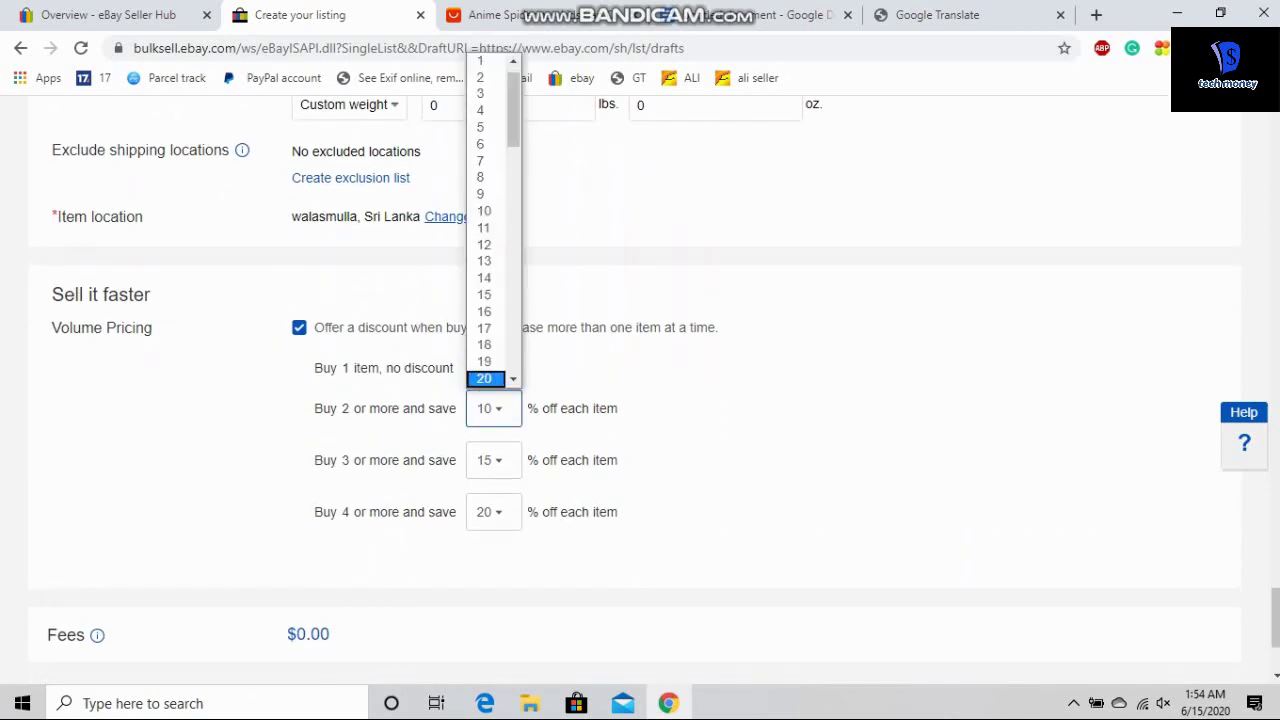
key("Escape")
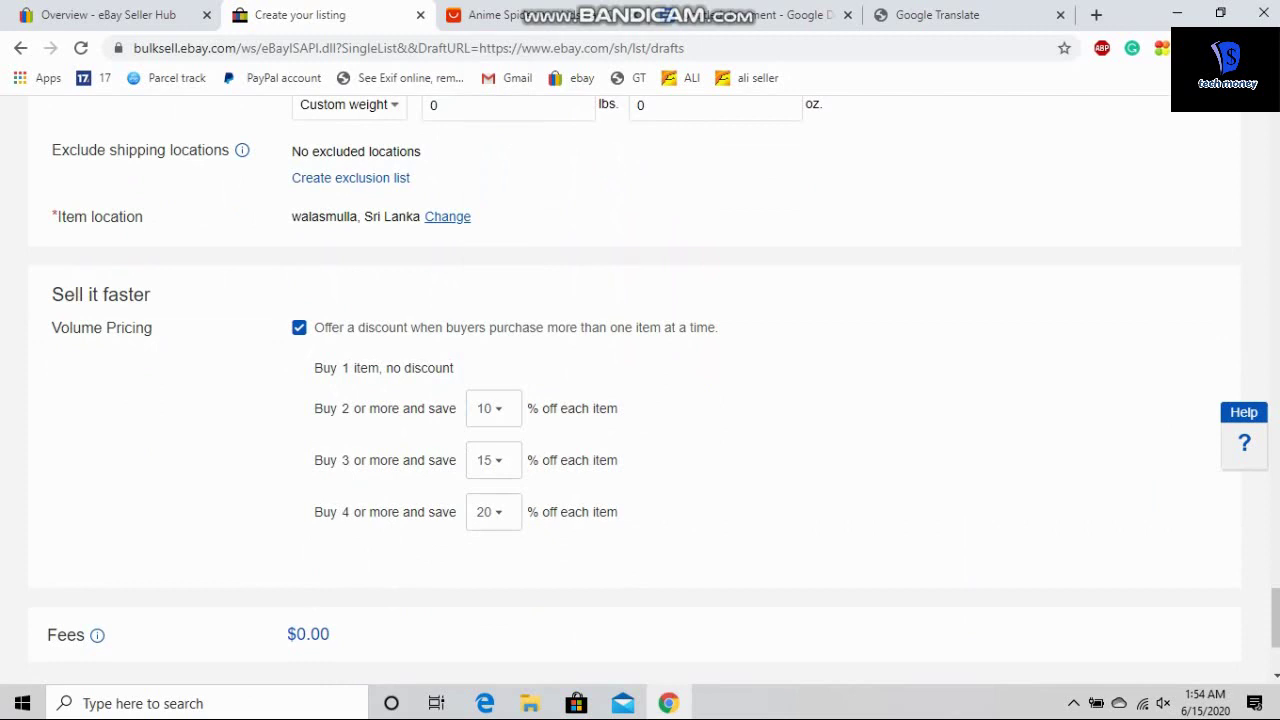
left_click(493, 408)
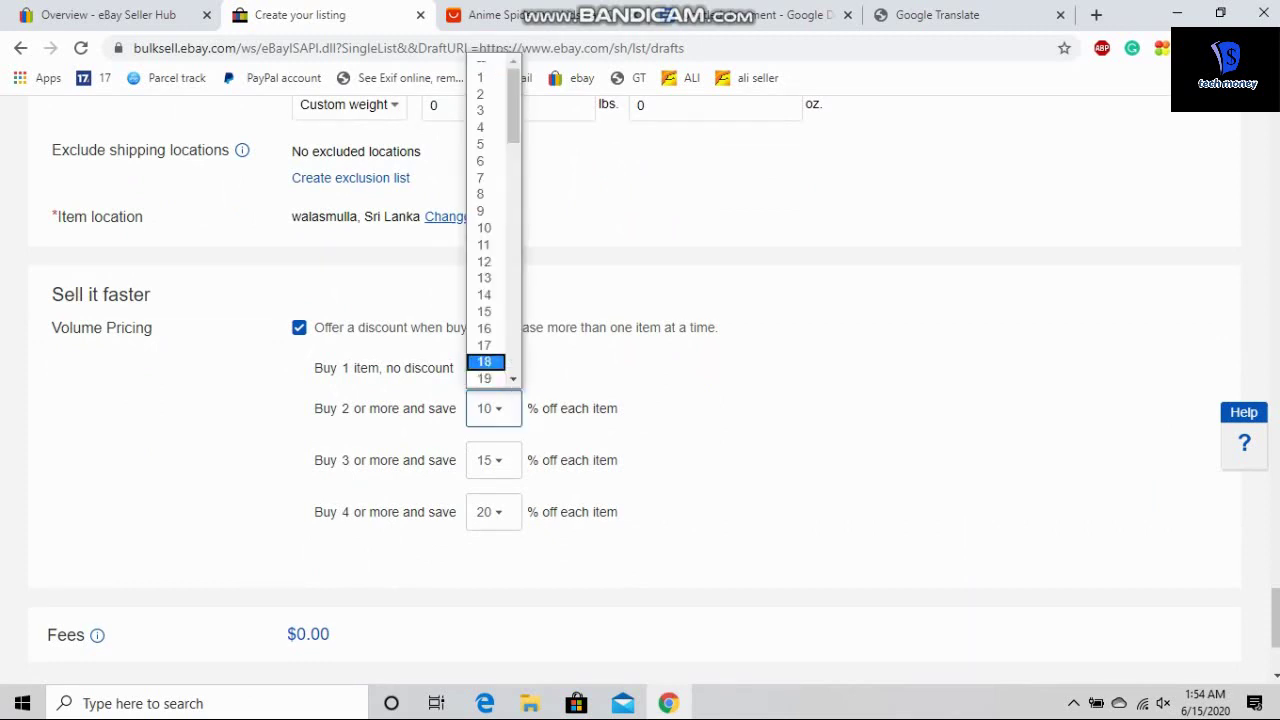
key("Escape")
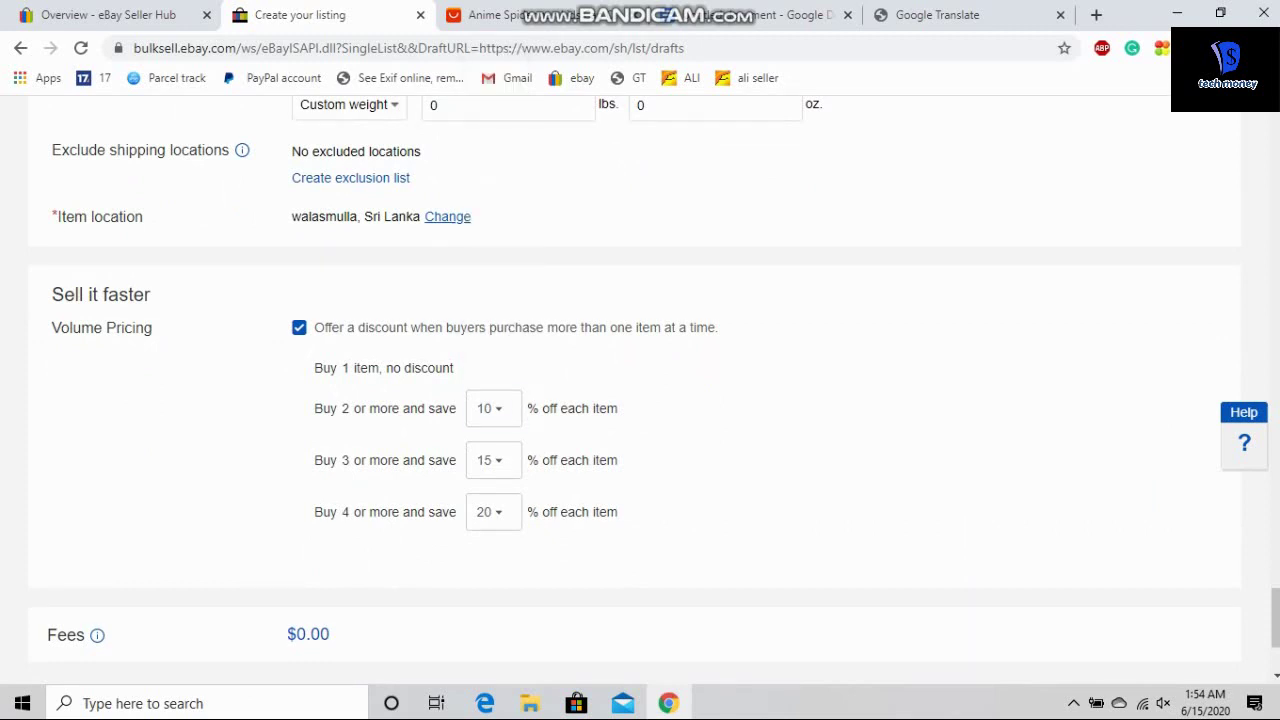
left_click(493, 408)
left_click(487, 128)
Step: Set the volume discounts to 10% for buying 3 or more items and 14% for buying 4 or more
key("Tab")
key("alt+Down")
key("Up")
key("Up")
key("Up")
key("Up")
key("Up")
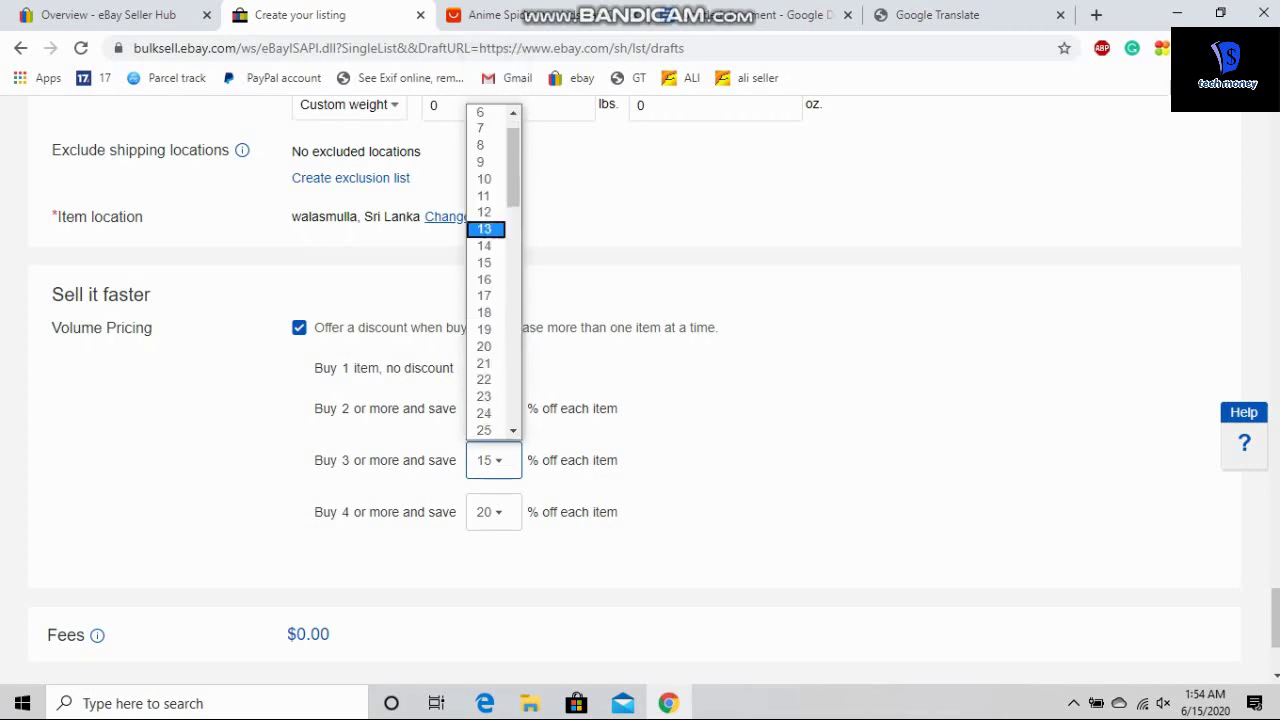
key("Return")
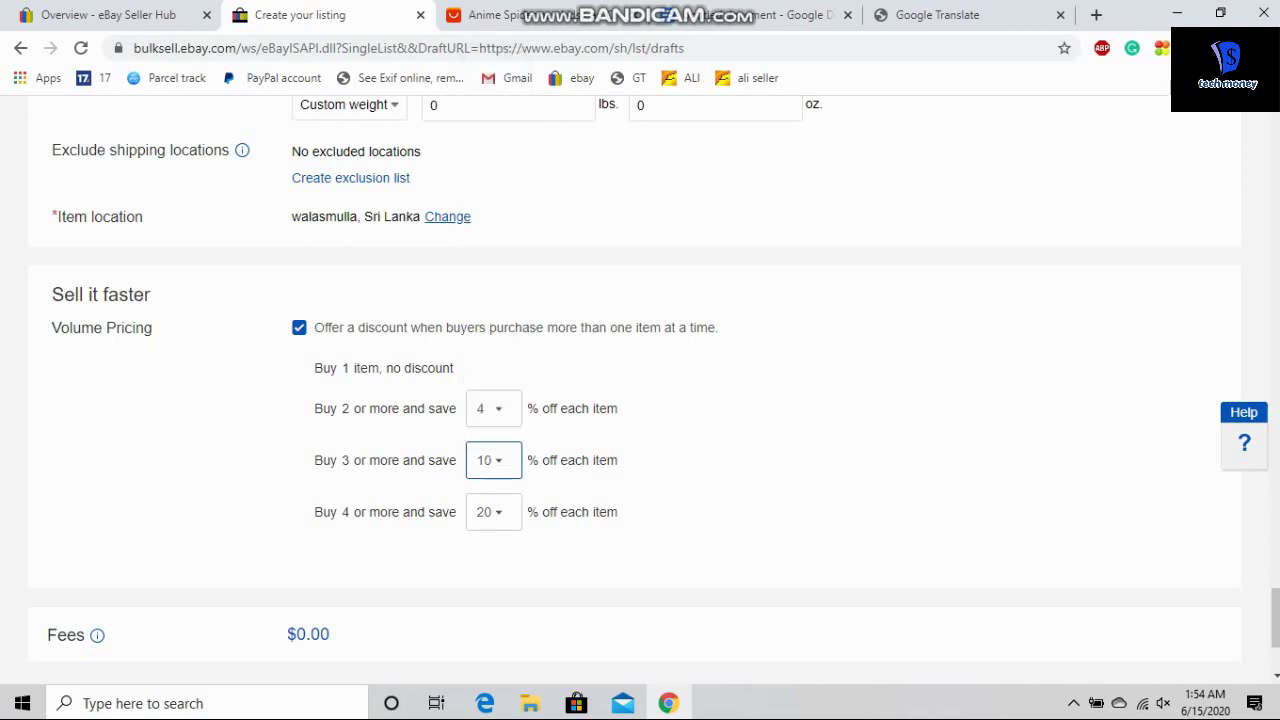
left_click(493, 512)
key("Return")
Step: Review the volume pricing tiers, listing fees and terms, and the package, excluded-location and item location settings
scroll(634, 392, "down", 2)
scroll(634, 392, "up", 2)
scroll(634, 392, "down", 2)
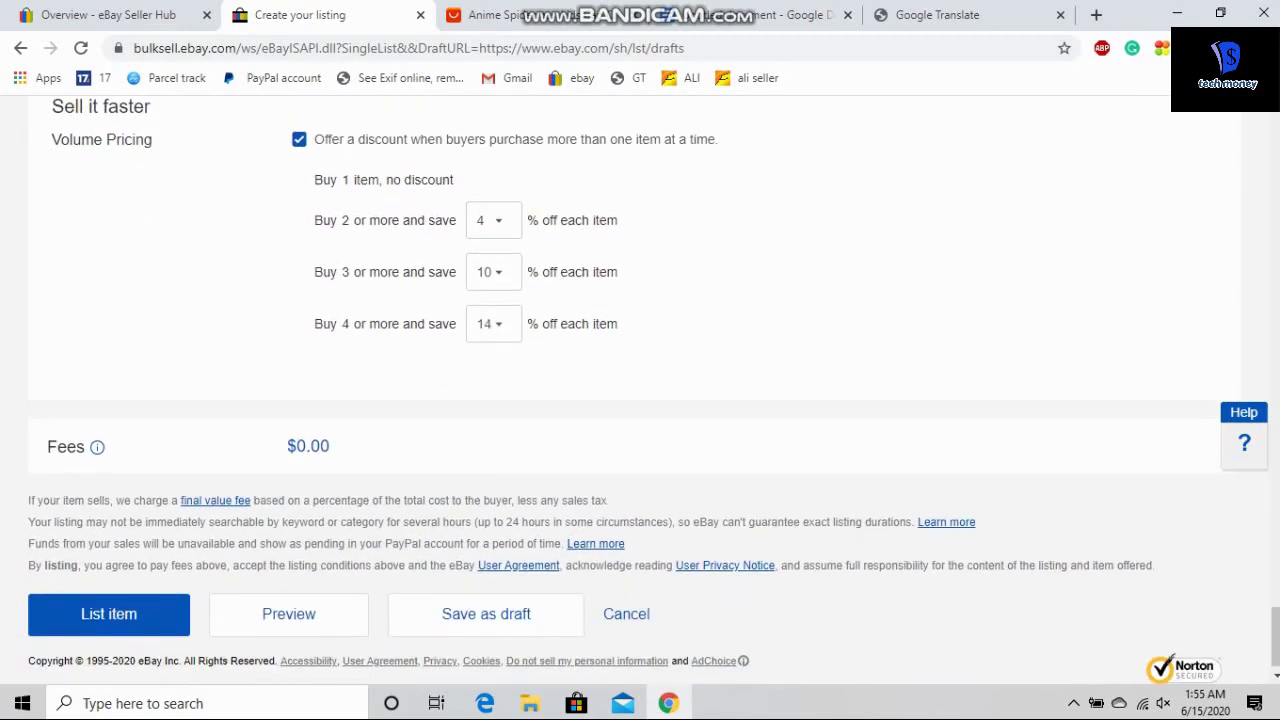
scroll(634, 392, "up", 2)
scroll(634, 392, "up", 2)
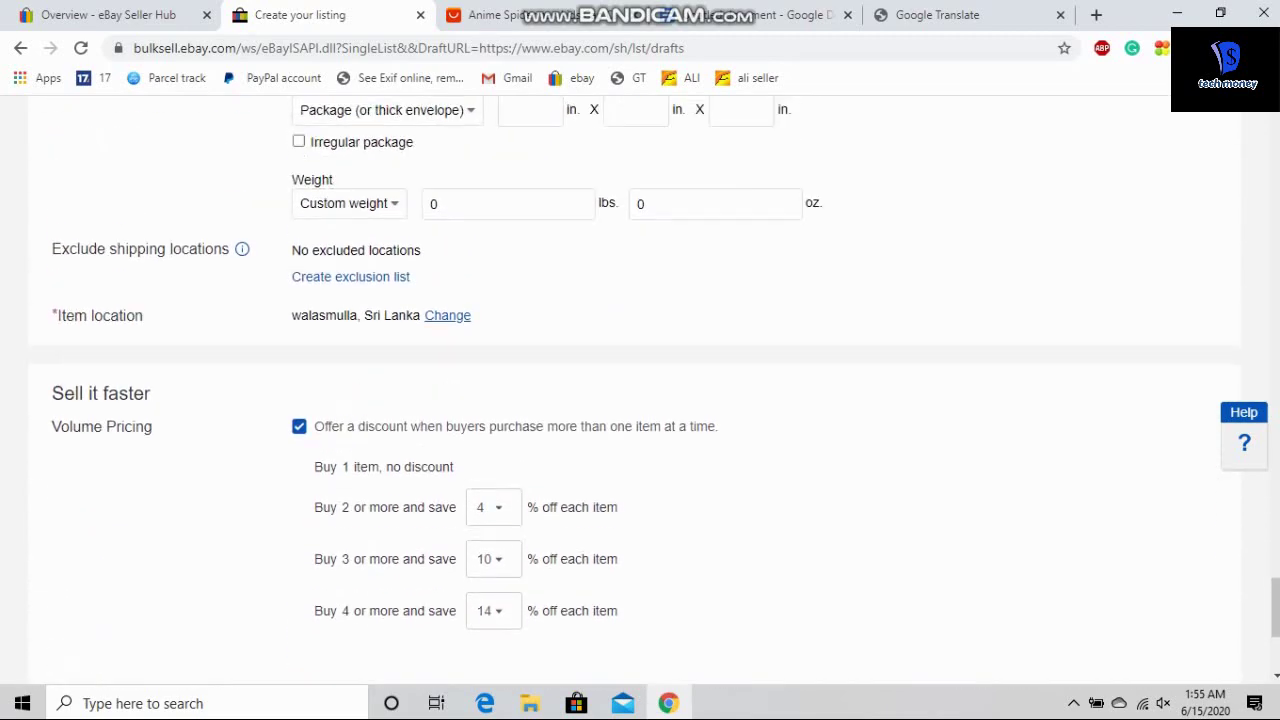
scroll(634, 392, "down", 3)
scroll(634, 392, "down", 1)
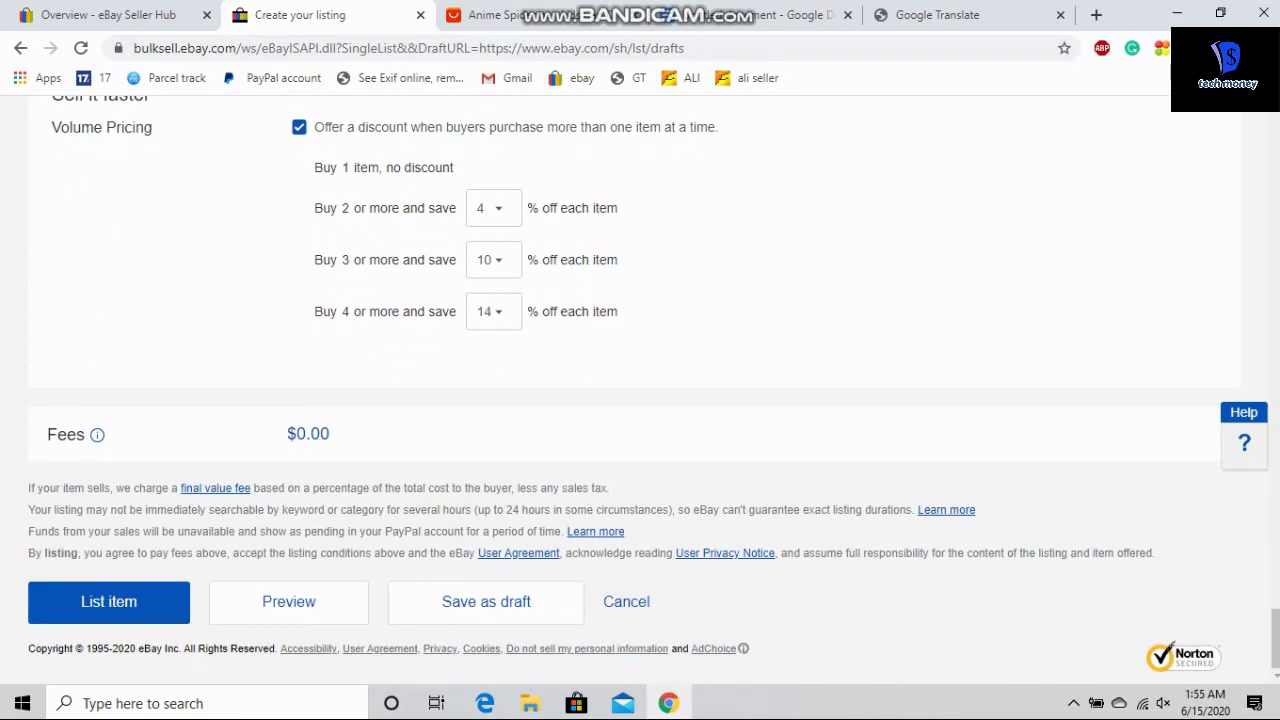
scroll(634, 392, "up", 3)
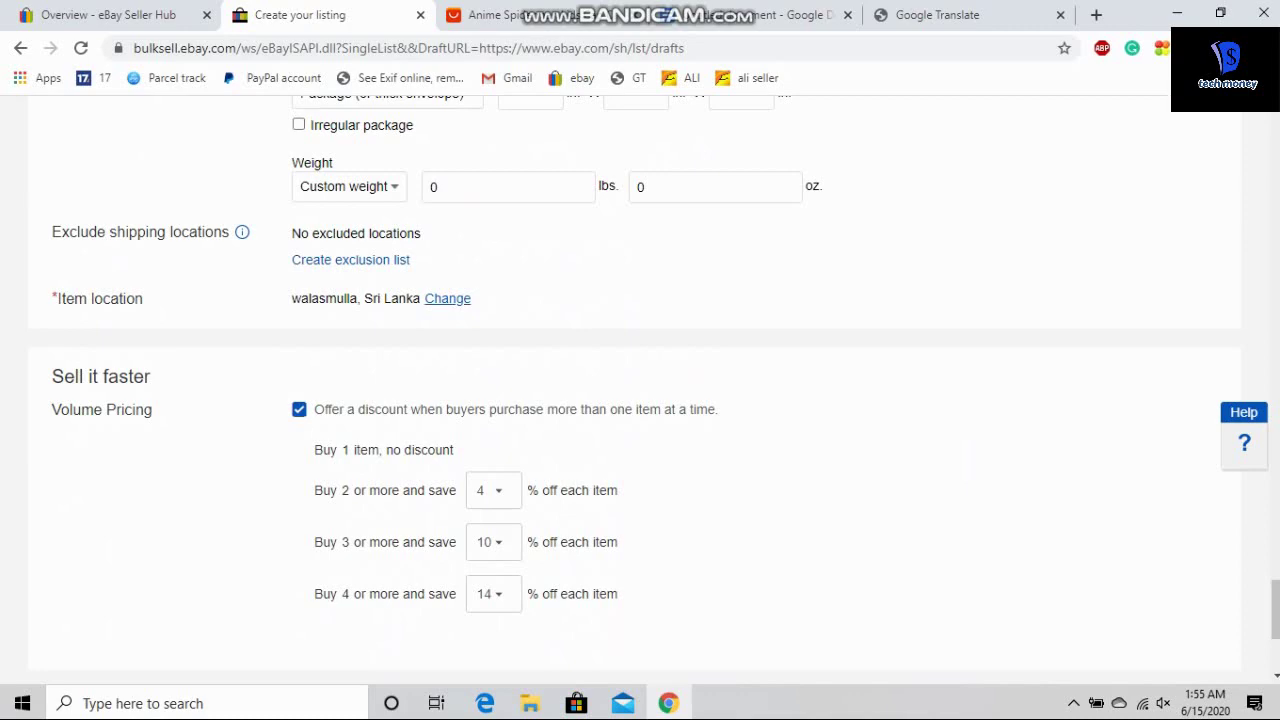
scroll(634, 392, "up", 1)
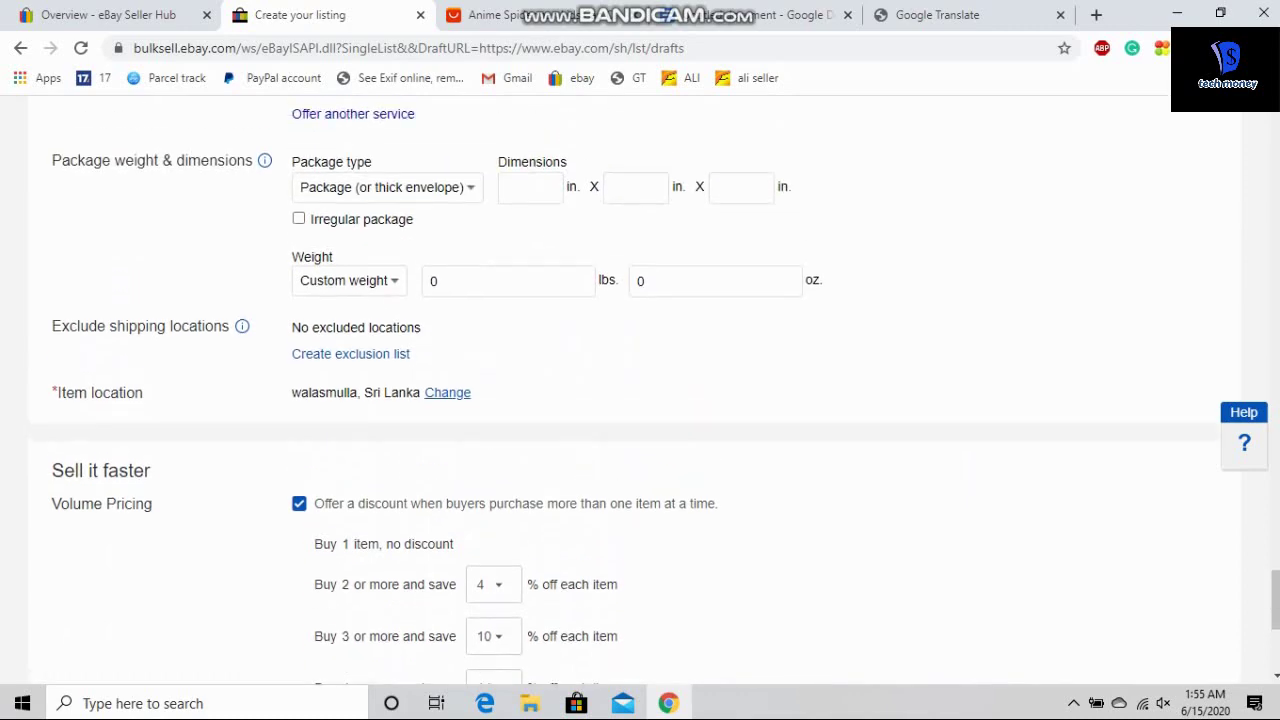
scroll(634, 392, "down", 4)
scroll(634, 392, "up", 3)
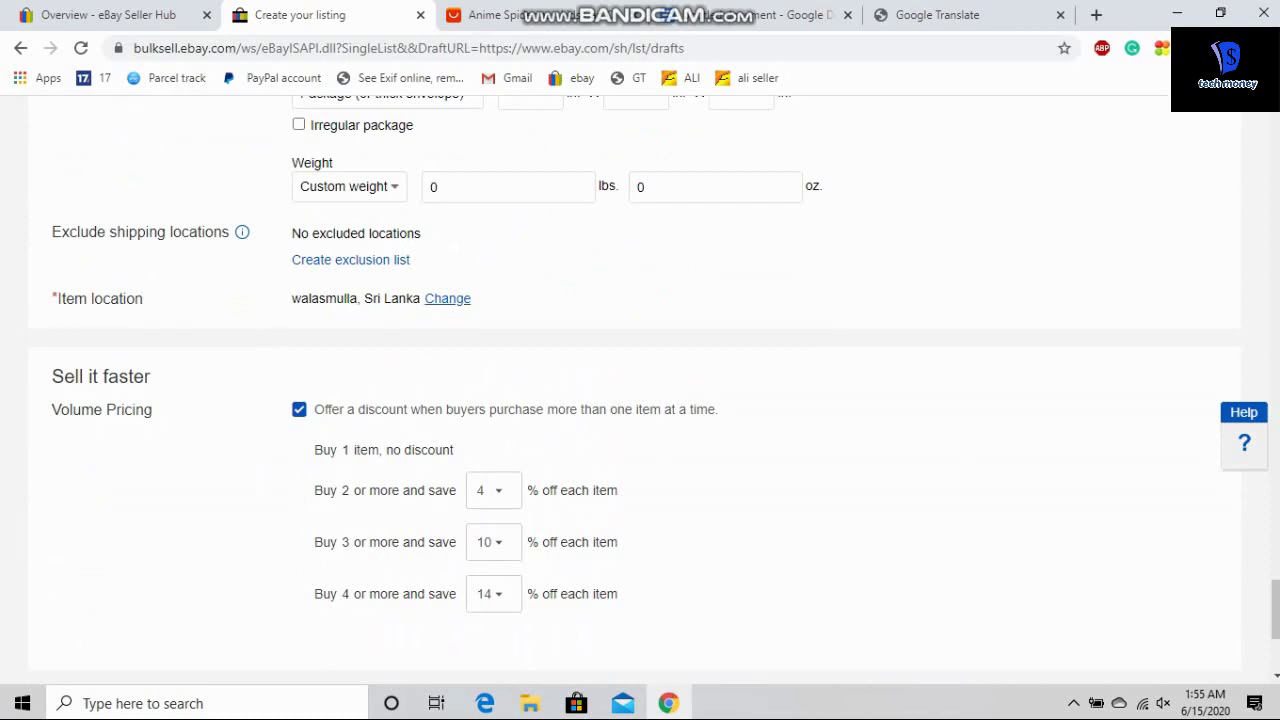
scroll(634, 392, "down", 2)
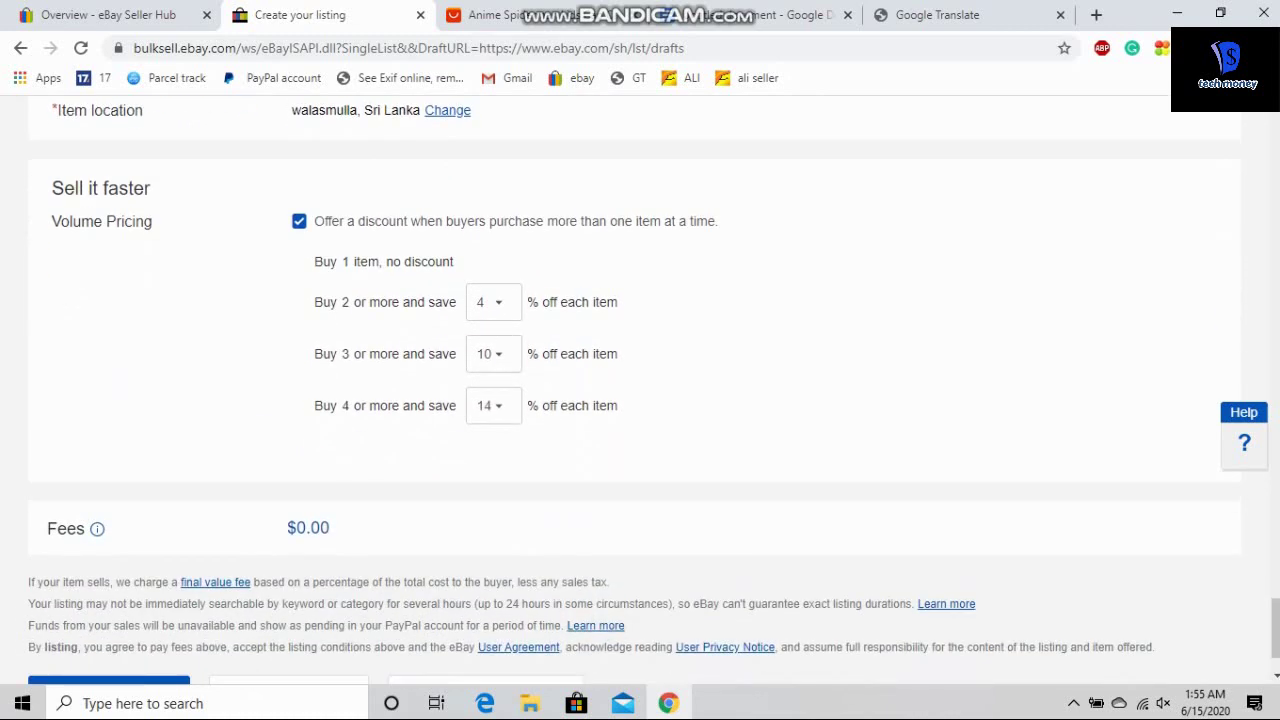
scroll(654, 391, "up", 1)
scroll(640, 390, "up", 1)
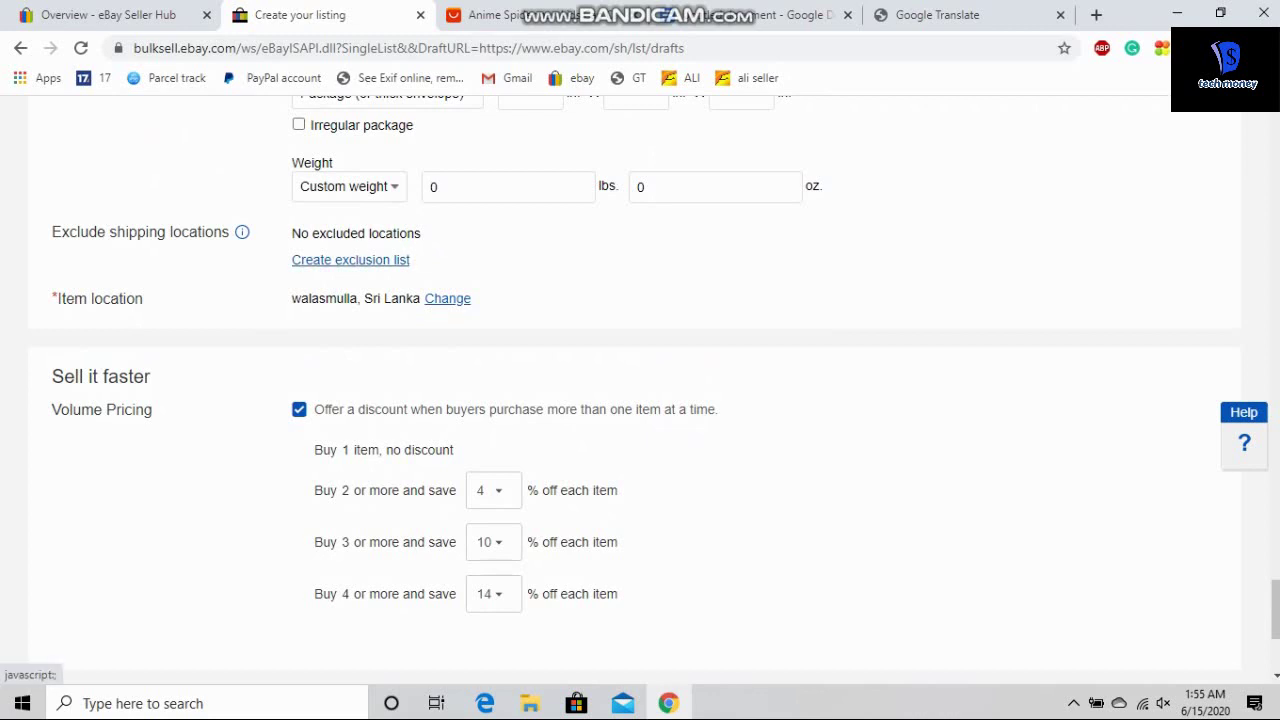
Step: Select Alaska/Hawaii, APO/FPO, US Protectorates and PO Box as excluded shipping locations
left_click(350, 260)
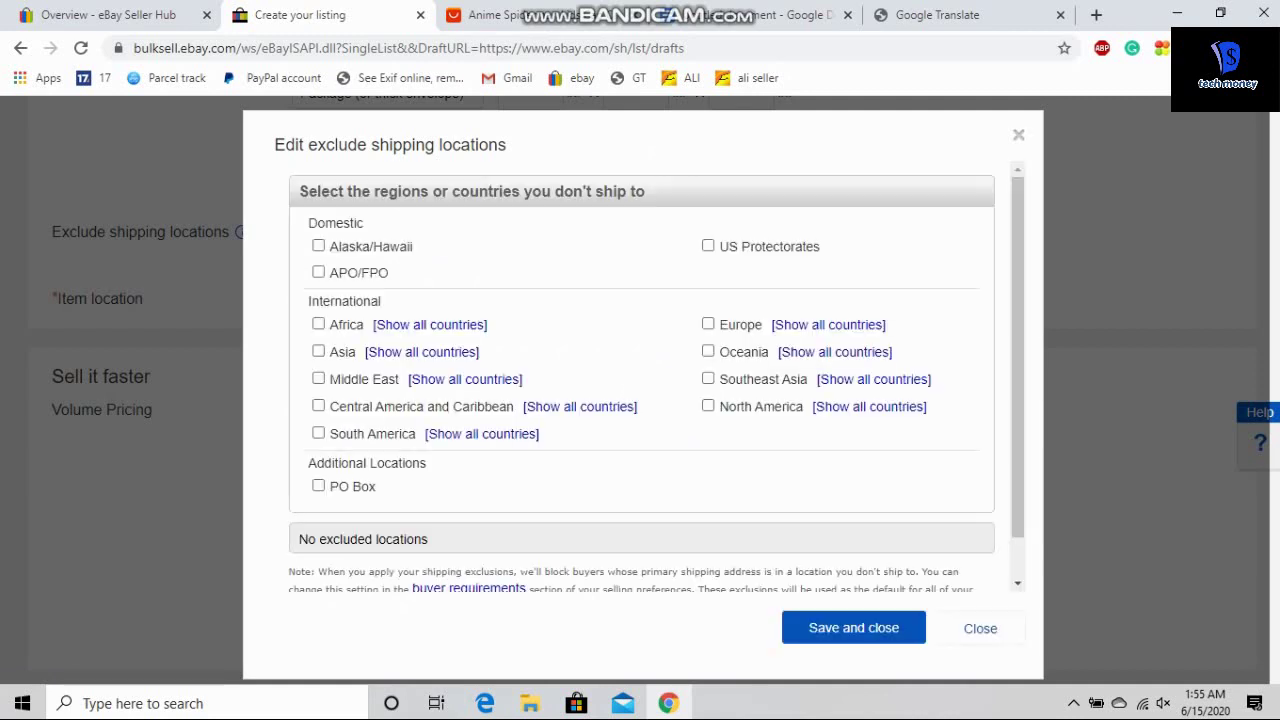
left_click(318, 246)
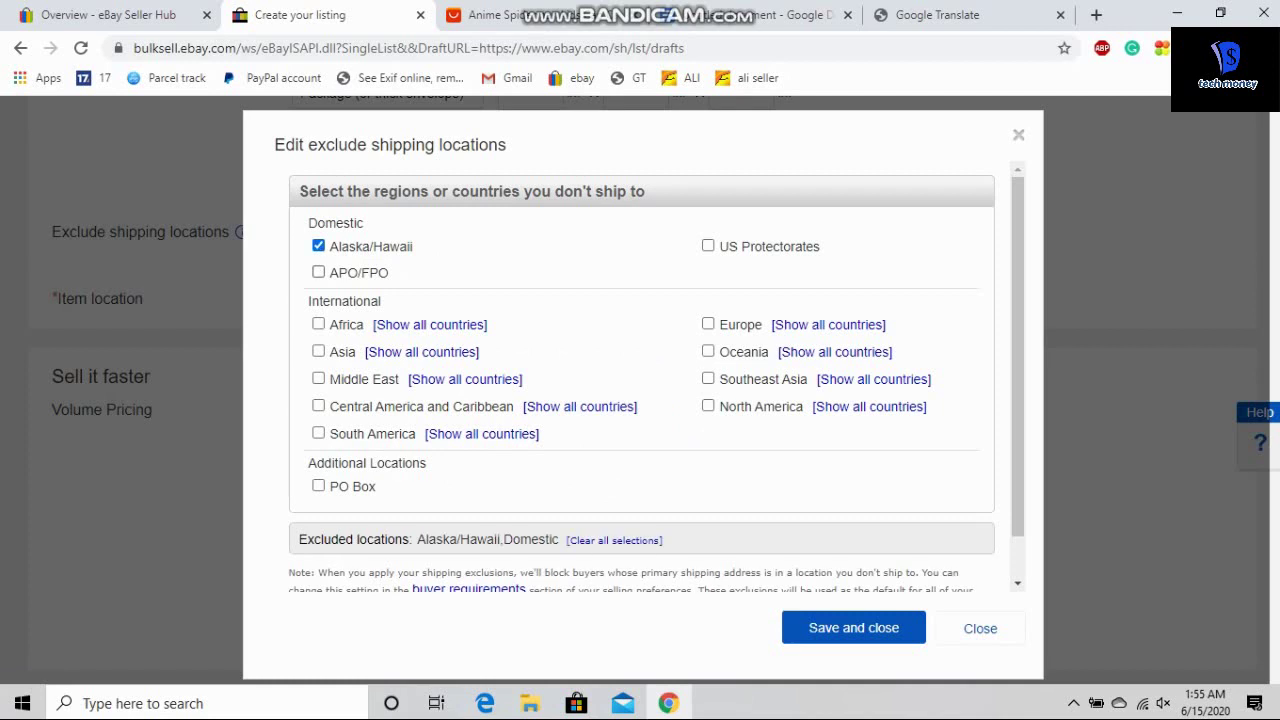
left_click(318, 272)
left_click(708, 246)
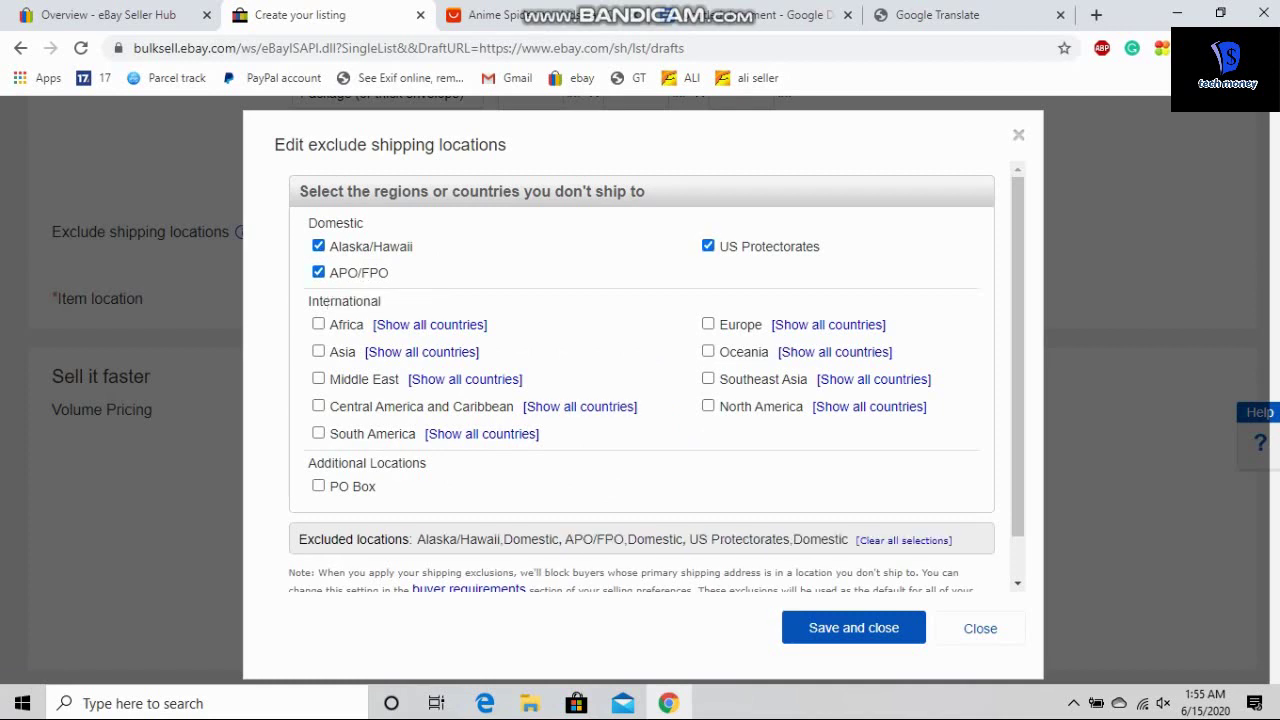
left_click(318, 486)
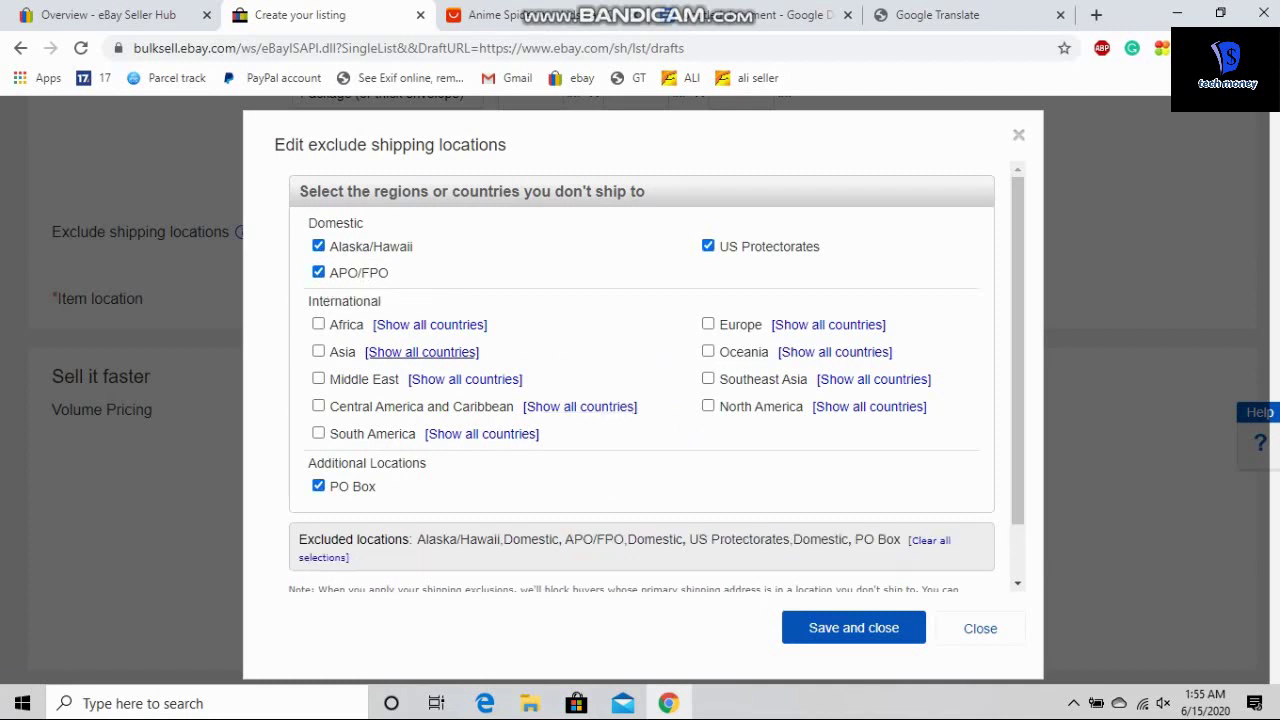
Step: Select all of Africa for exclusion, look through its list of countries, and clear the Africa selection
left_click(430, 324)
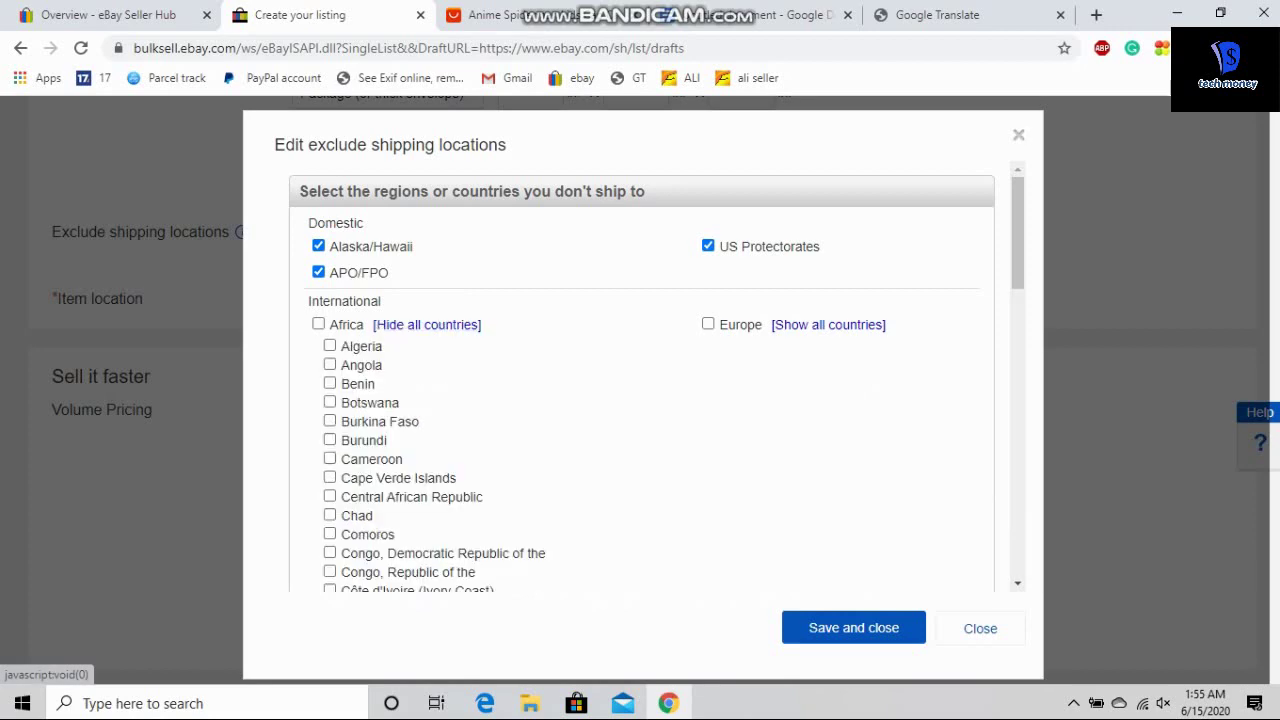
scroll(640, 380, "down", 2)
scroll(640, 380, "down", 4)
scroll(640, 380, "up", 7)
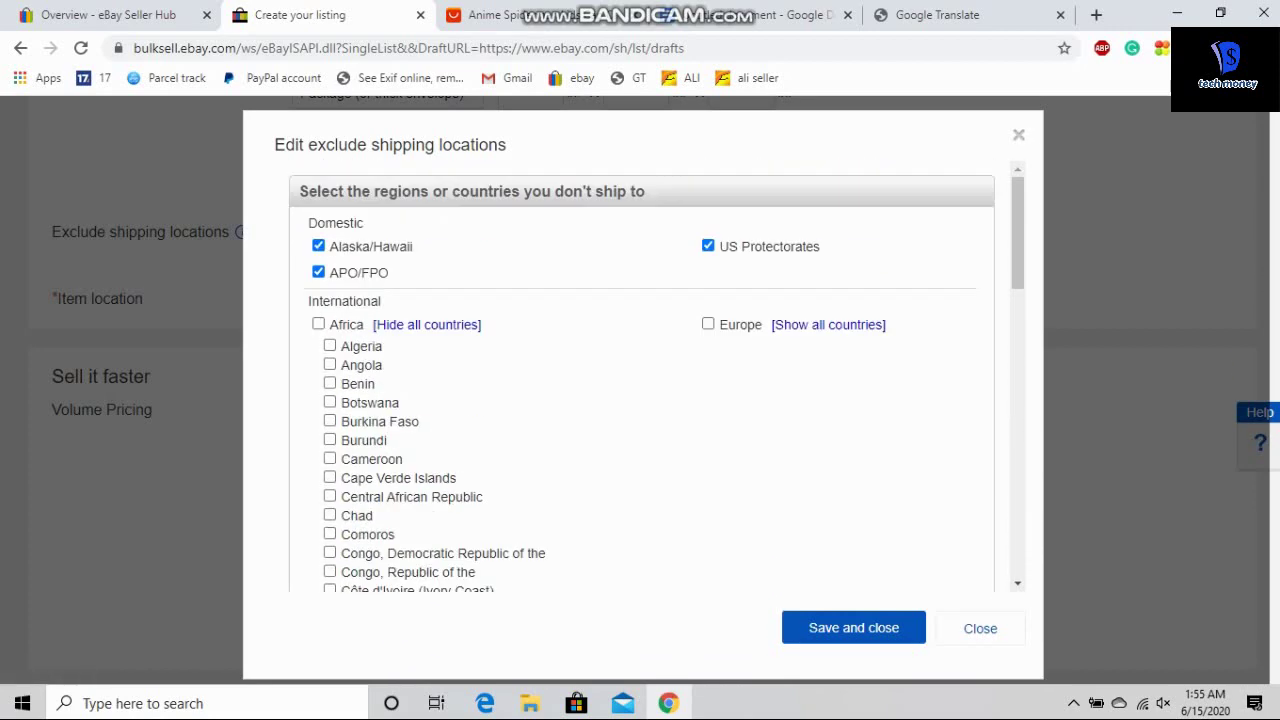
left_click(318, 324)
scroll(318, 324, "down", 5)
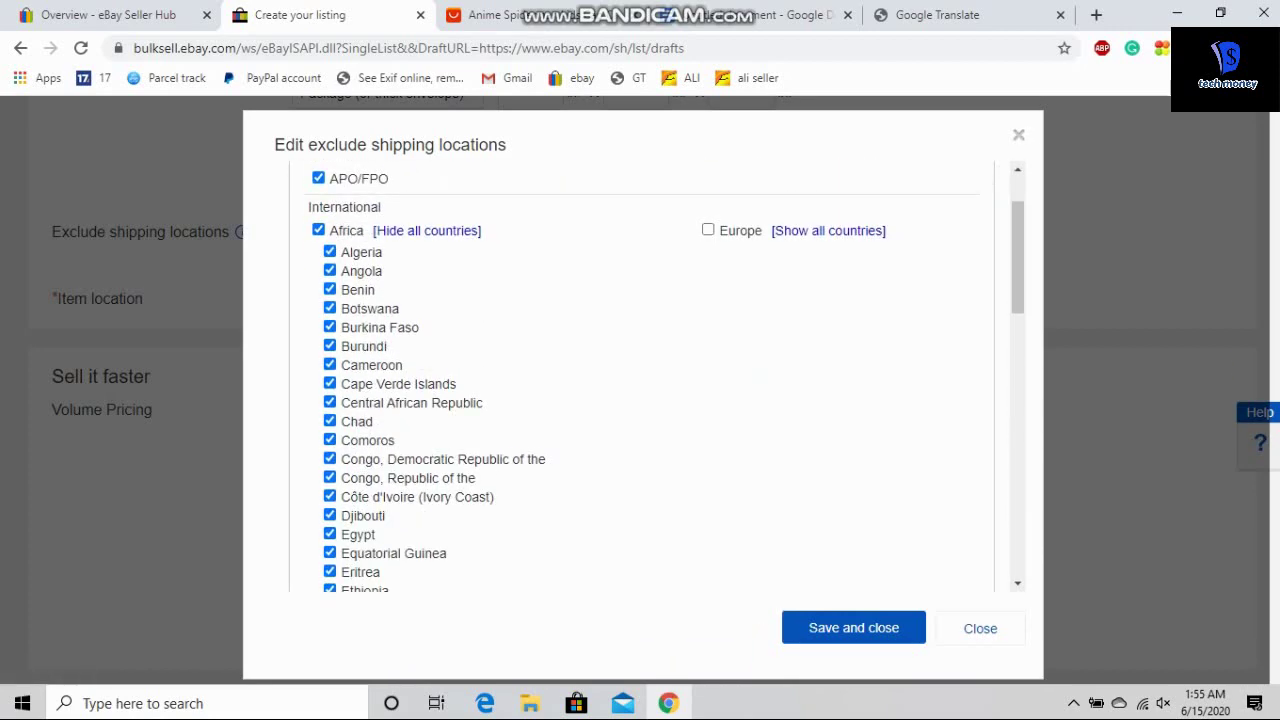
scroll(640, 380, "down", 1)
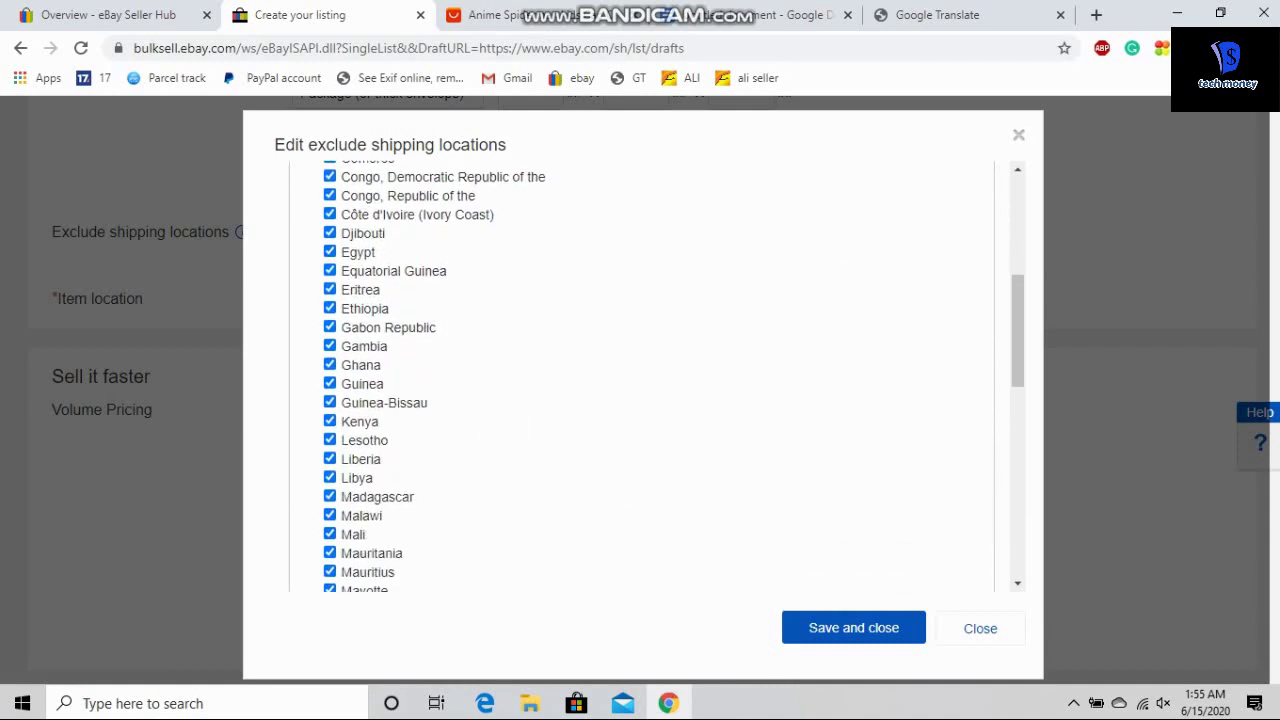
scroll(640, 380, "down", 10)
scroll(640, 380, "up", 6)
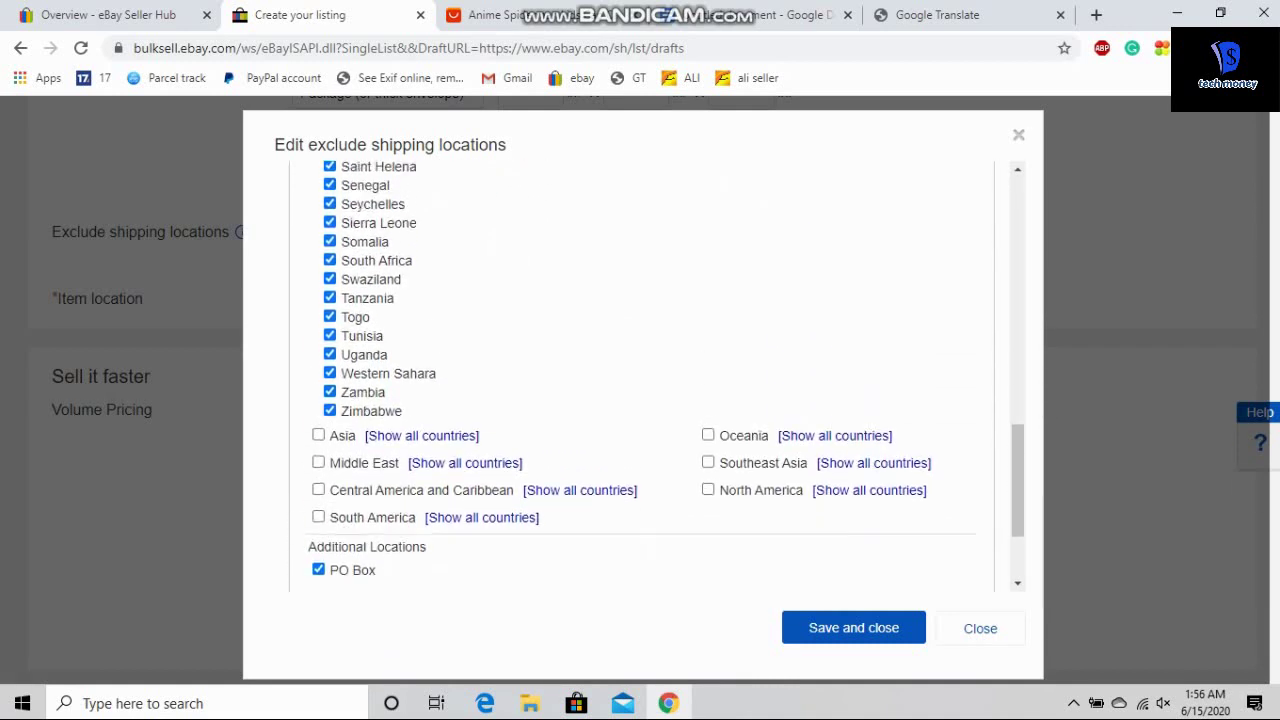
scroll(640, 380, "up", 5)
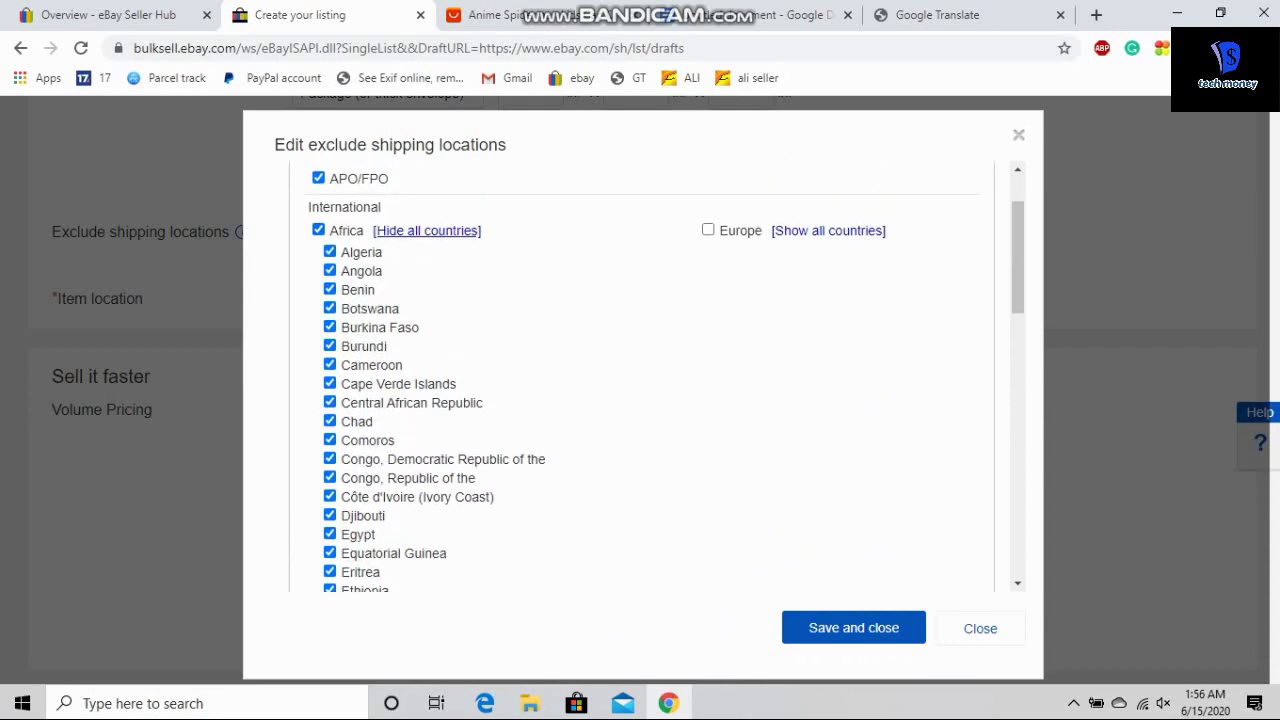
left_click(427, 231)
left_click(318, 259)
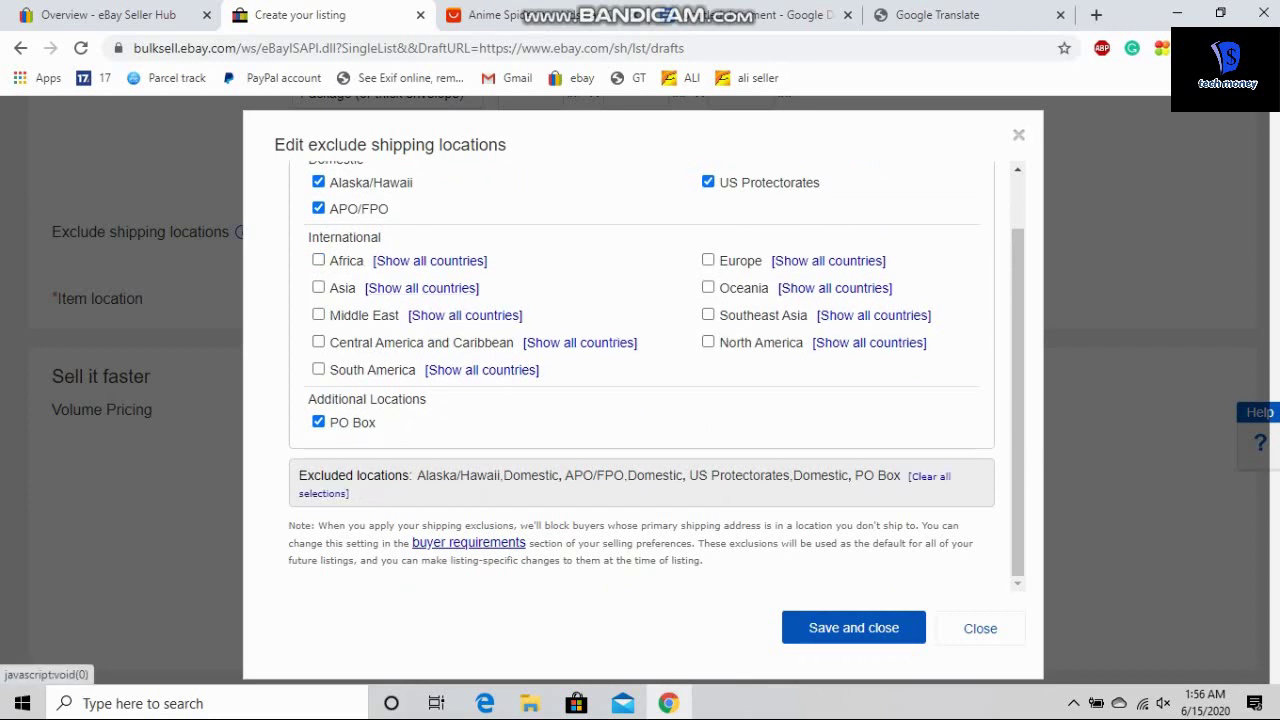
Step: View the countries listed under Asia and Middle East, and close the exclusion list without saving the selections
left_click(421, 288)
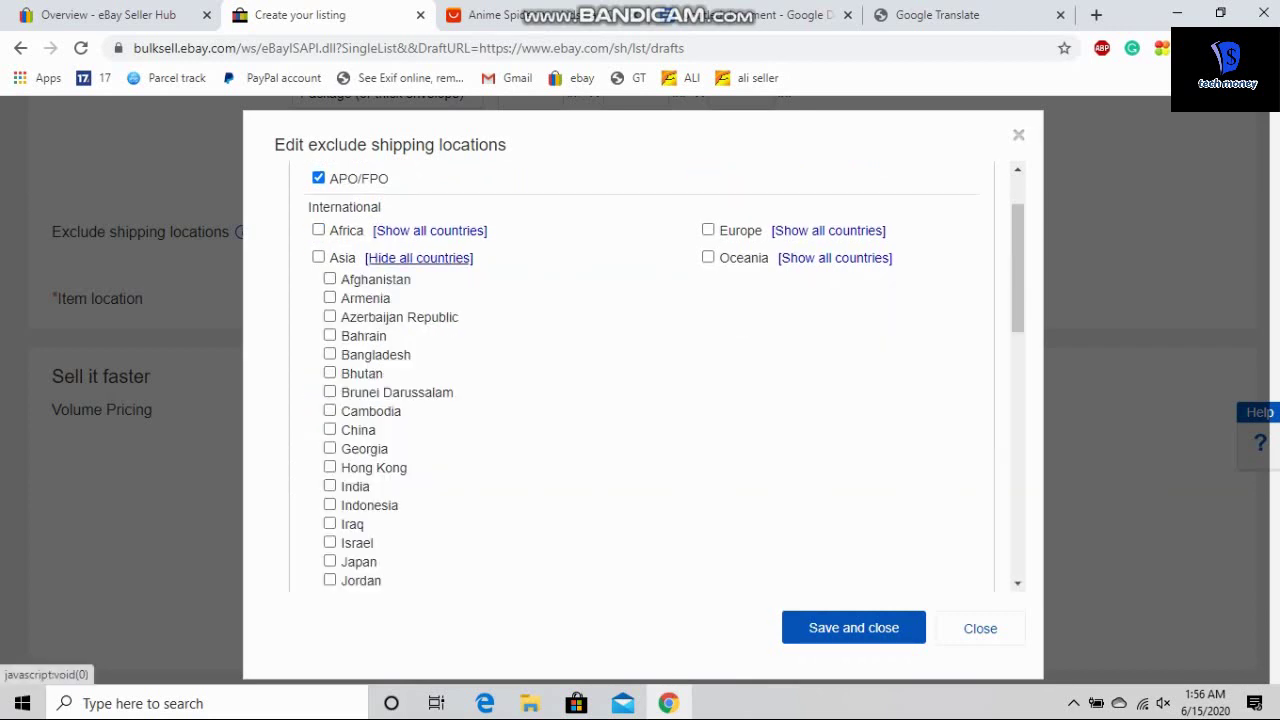
left_click(419, 258)
left_click(465, 315)
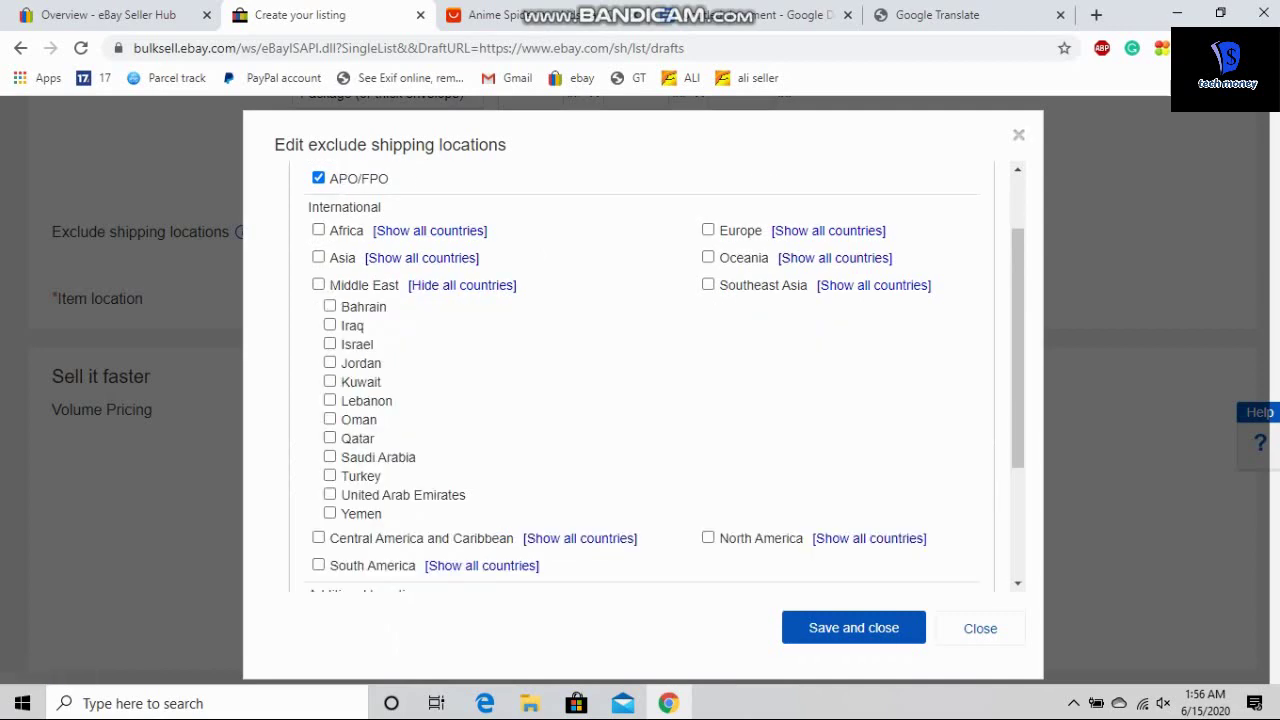
left_click(462, 288)
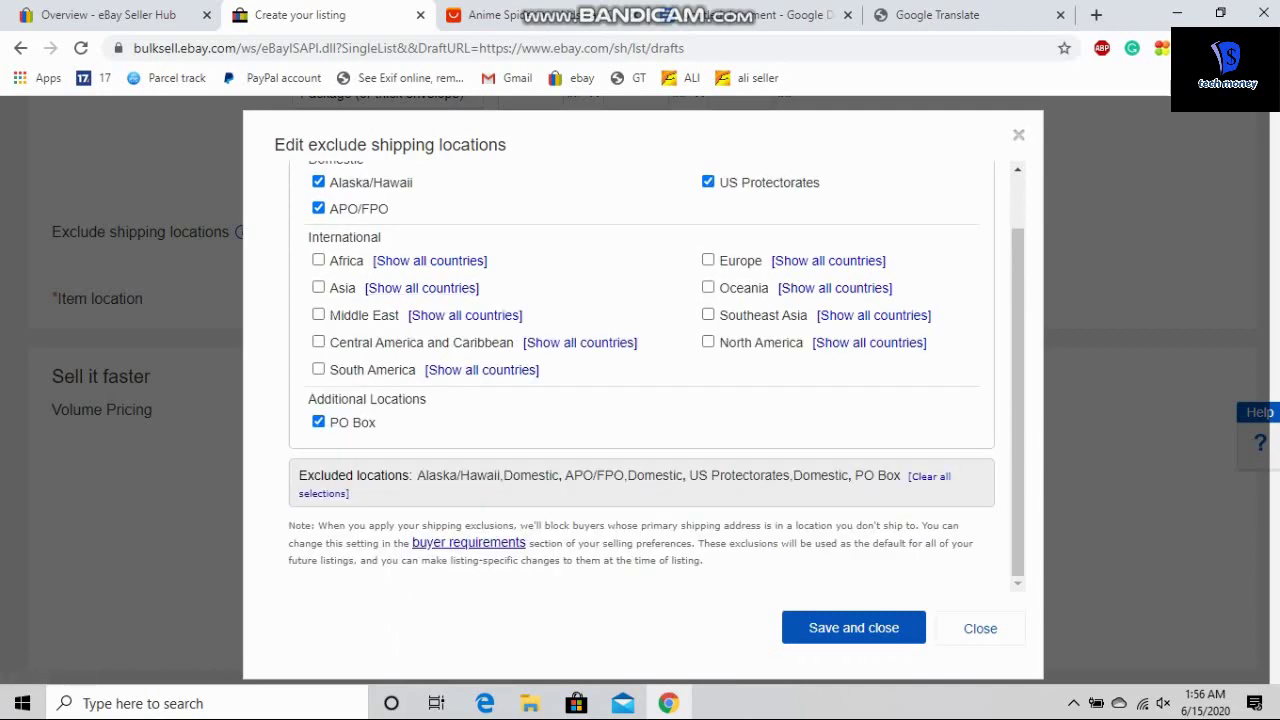
left_click(980, 628)
Step: Recheck the package details and the international and domestic shipping settings
scroll(640, 400, "up", 1)
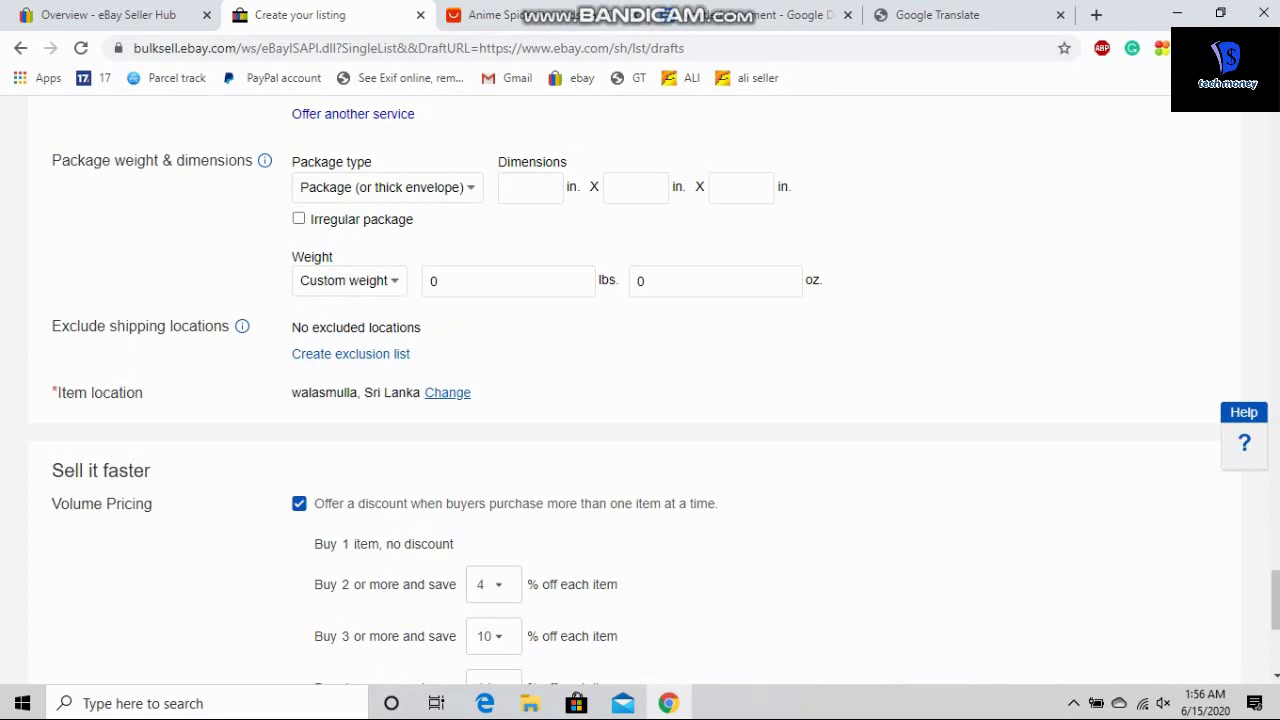
scroll(625, 395, "up", 4)
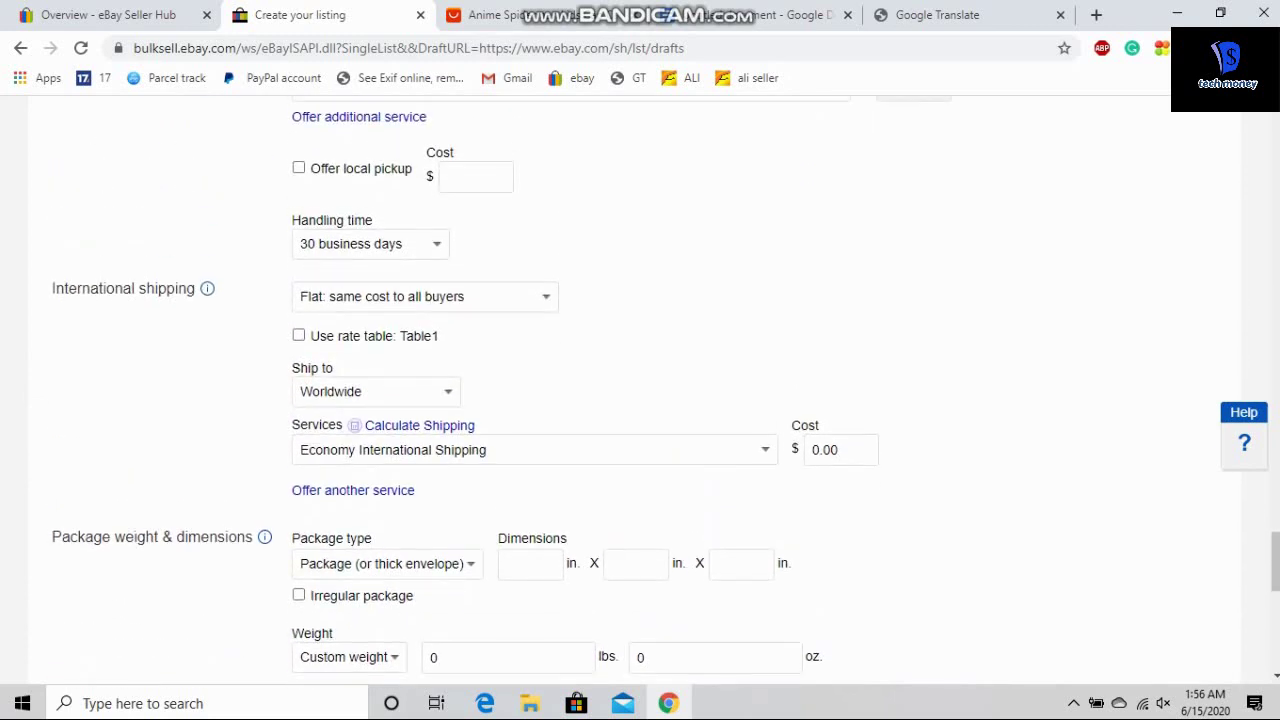
scroll(625, 395, "up", 2)
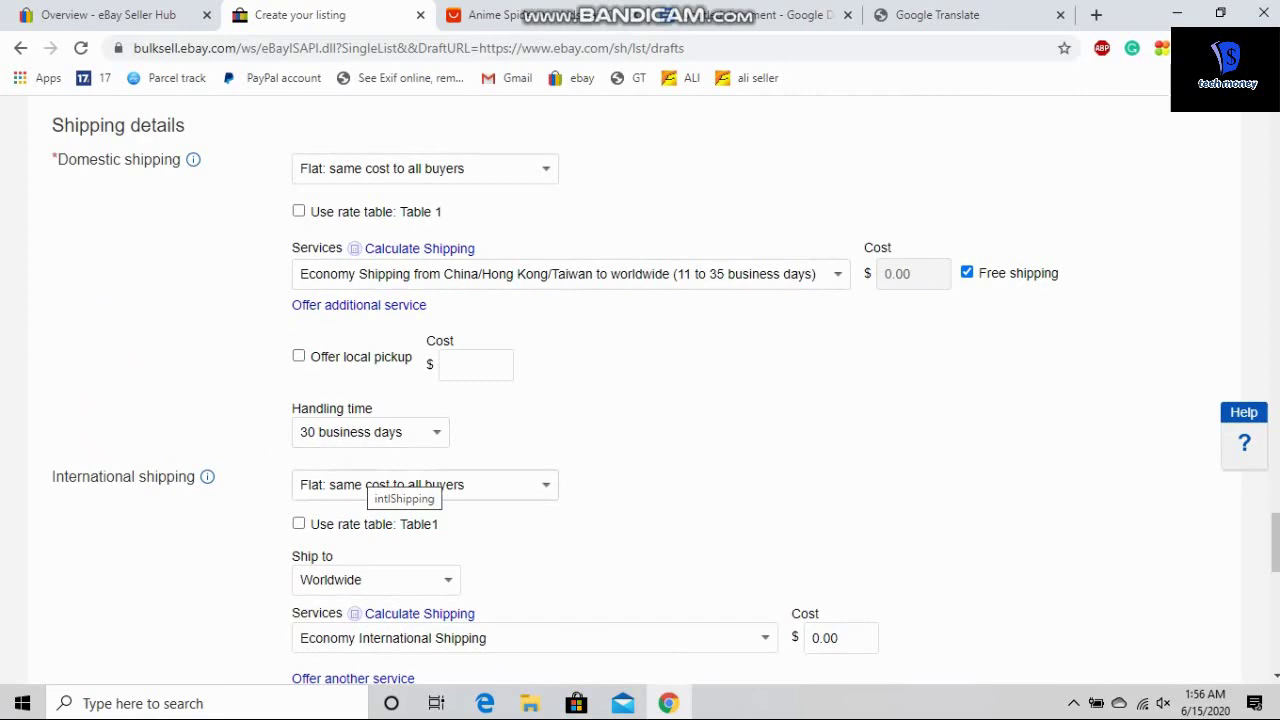
Step: Review the completed listing from the return and payment options back through the description, item specifics and photos to the title
scroll(655, 390, "up", 5)
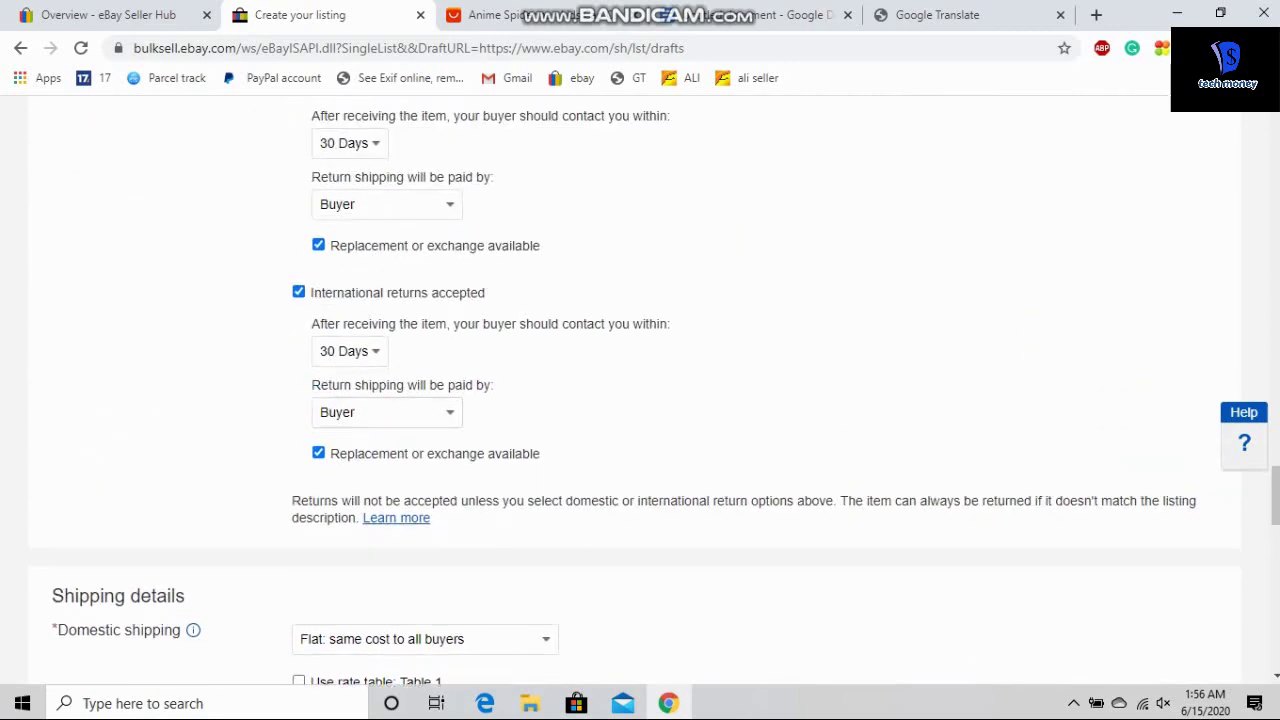
scroll(655, 390, "up", 5)
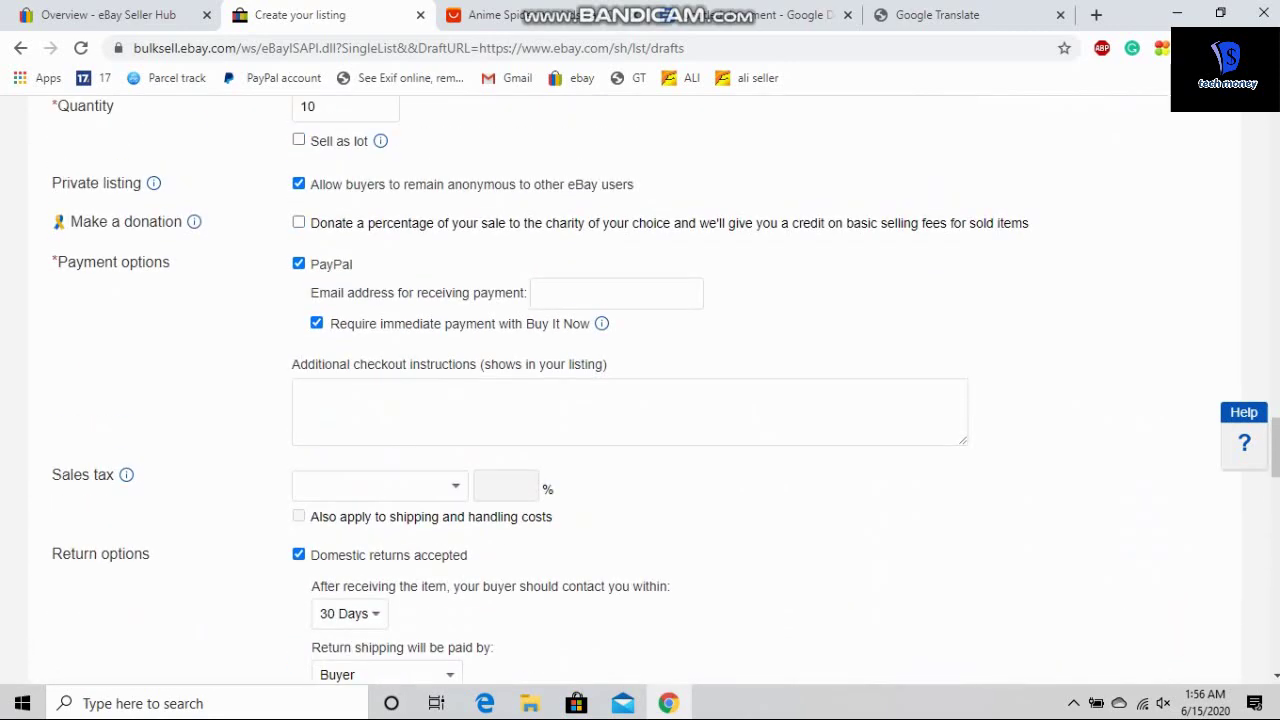
scroll(655, 390, "up", 9)
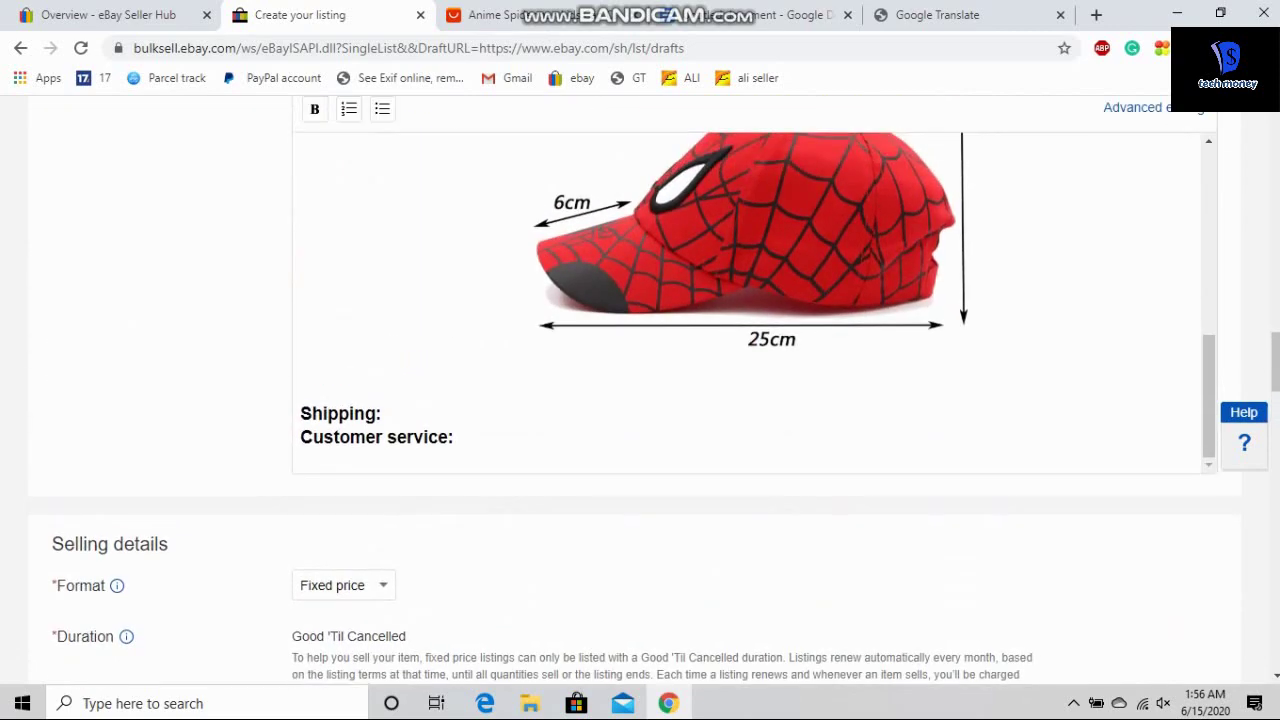
scroll(655, 390, "up", 4)
scroll(655, 390, "down", 2)
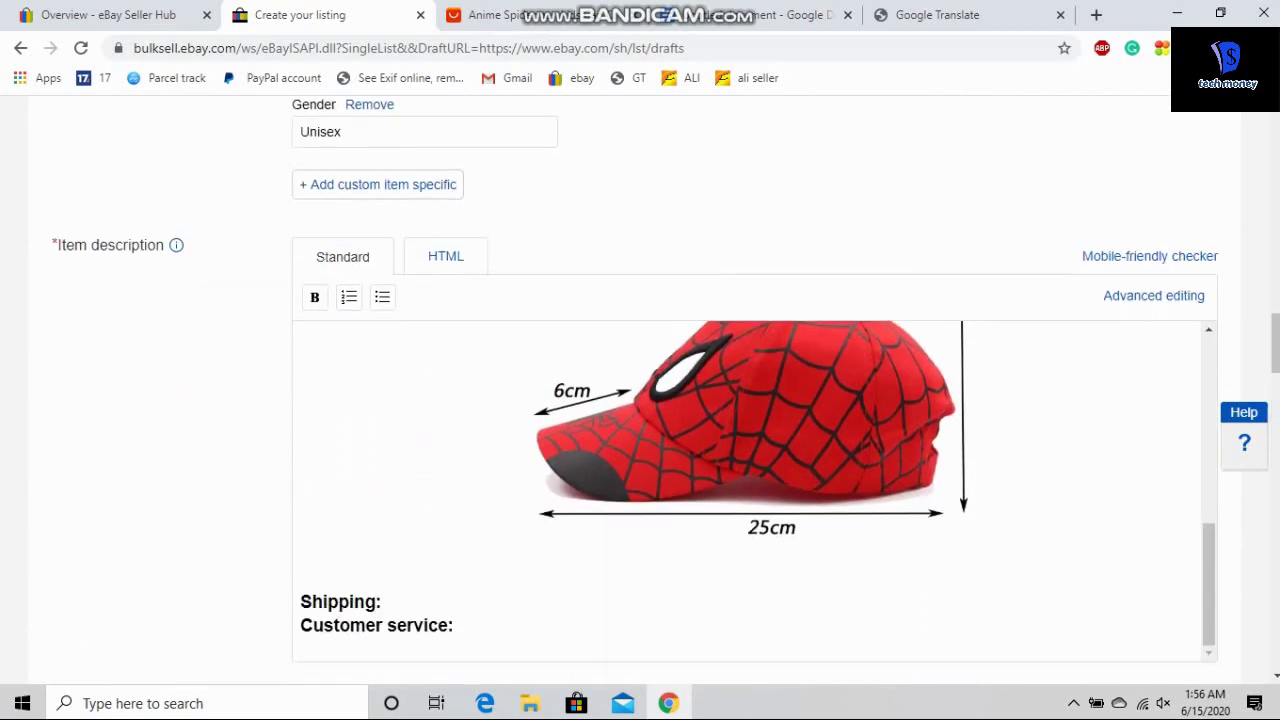
scroll(755, 490, "up", 8)
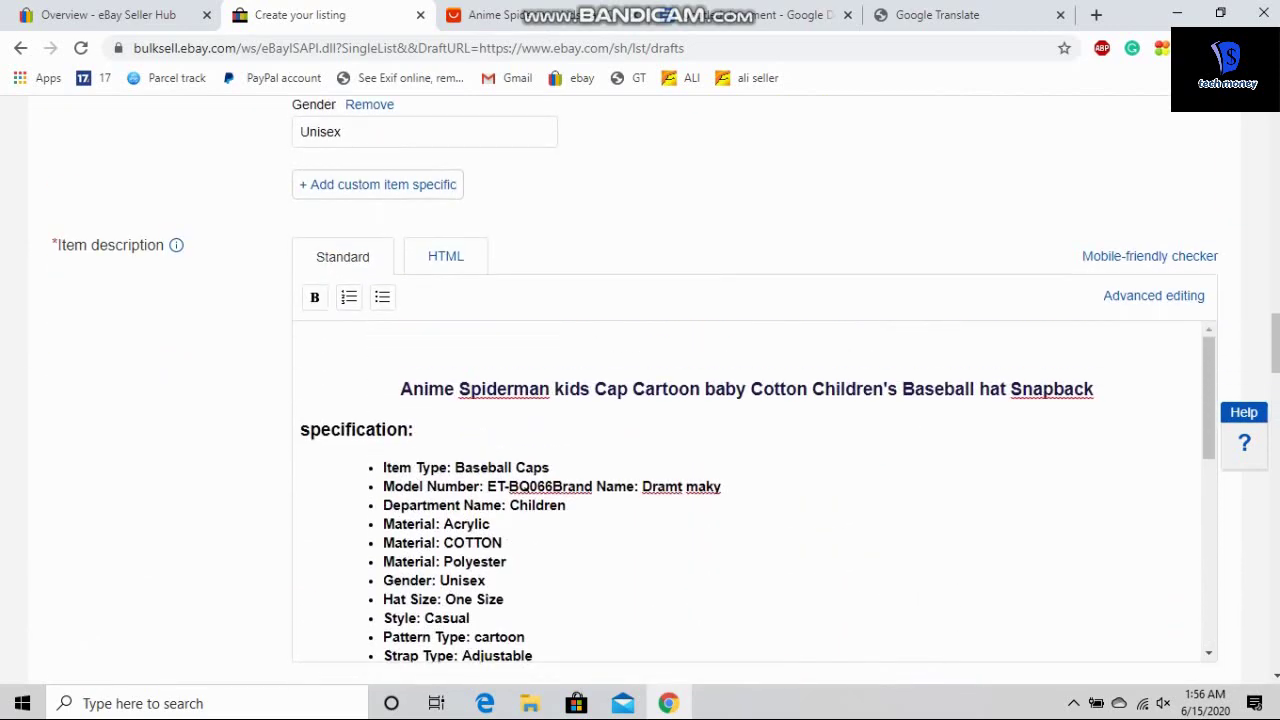
scroll(755, 490, "down", 4)
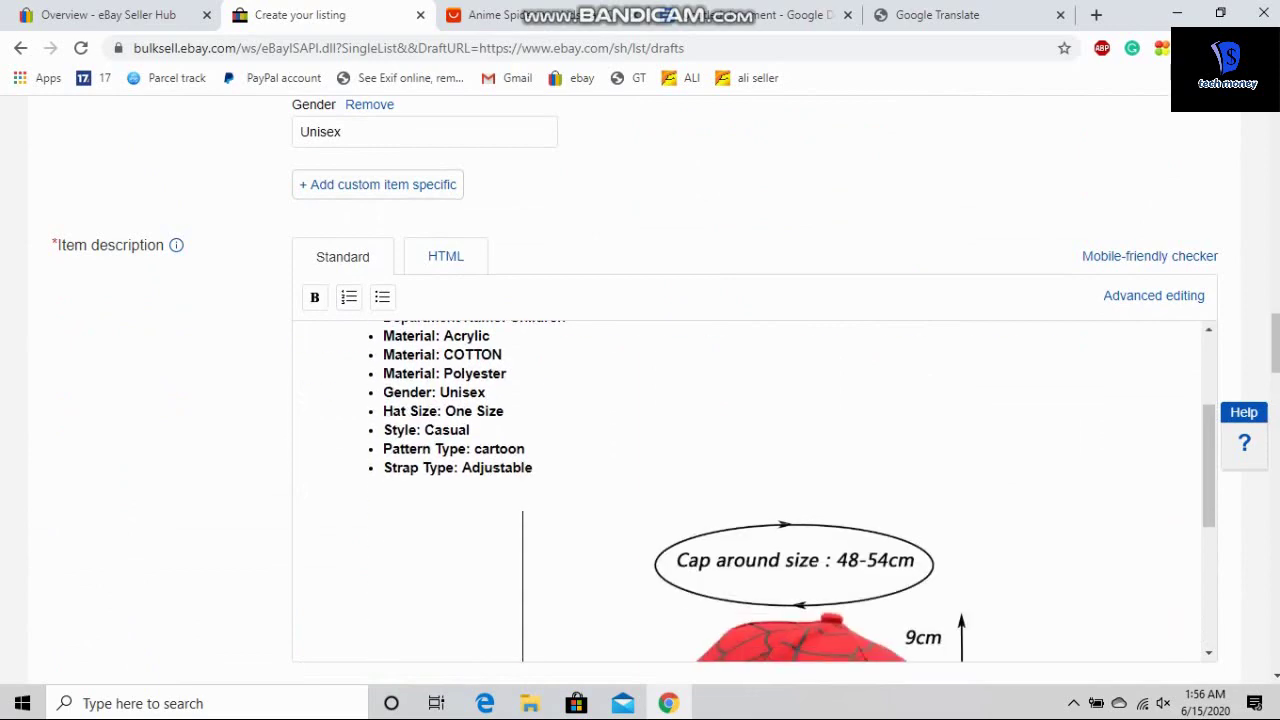
scroll(755, 490, "up", 3)
scroll(640, 390, "up", 13)
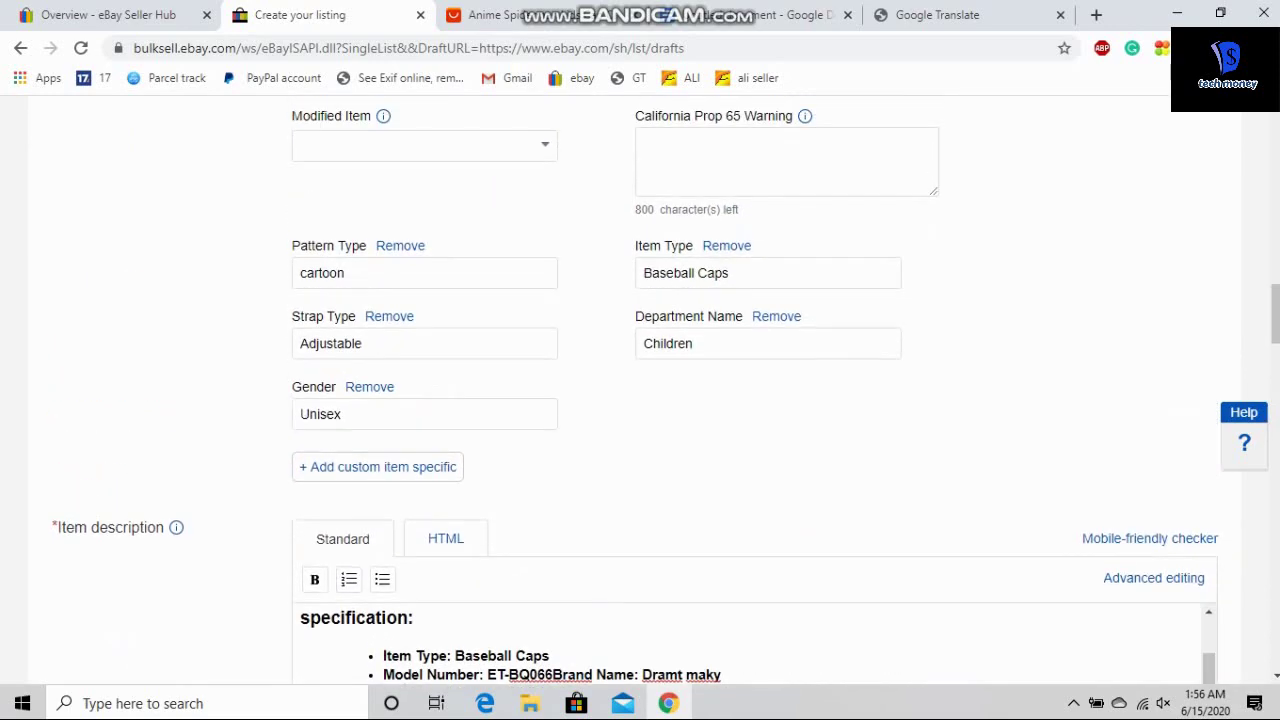
scroll(480, 390, "up", 1)
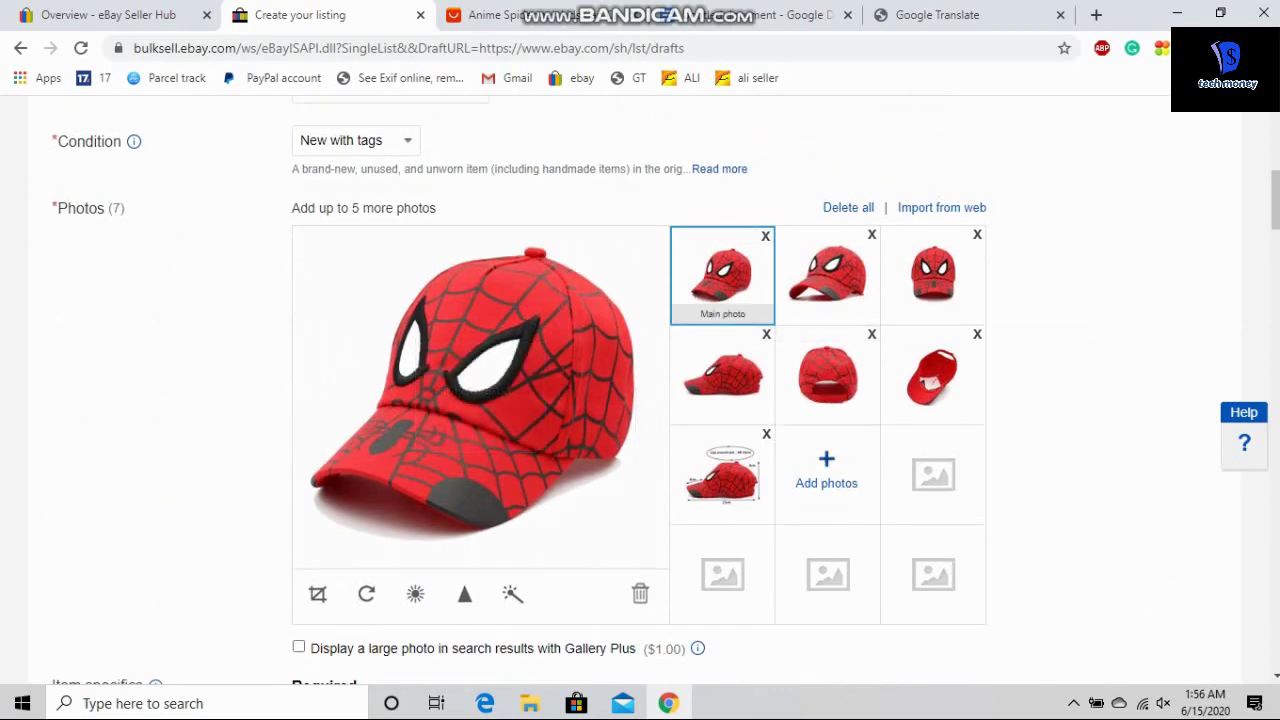
scroll(480, 420, "up", 5)
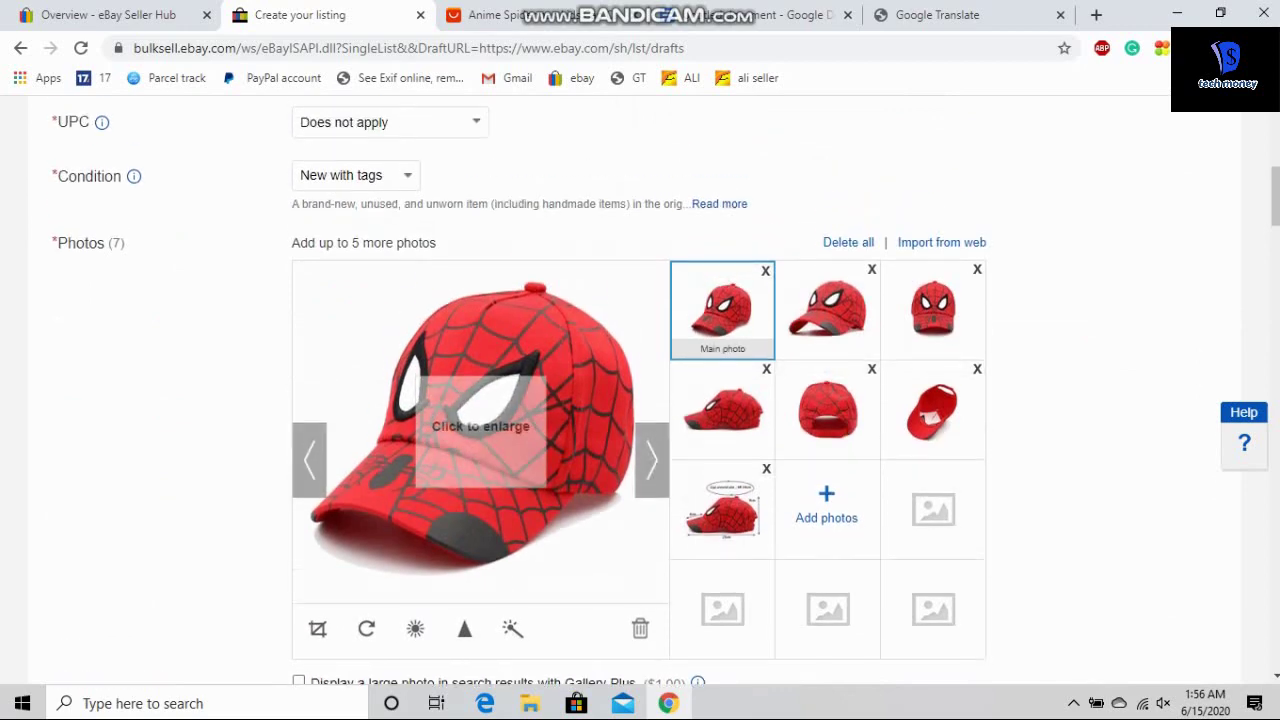
scroll(640, 390, "up", 1)
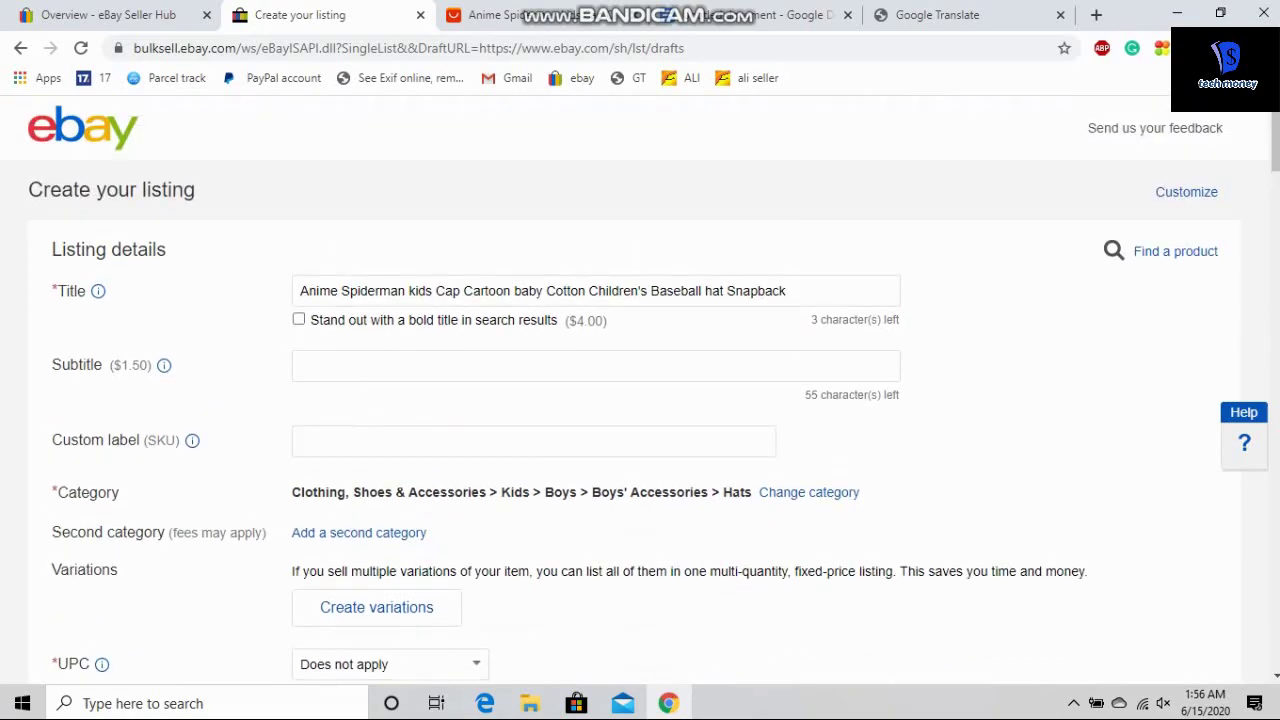
Step: Recheck the shipping, item location and volume pricing settings, and activate the PayPal email address field in the payment options
scroll(640, 390, "down", 20)
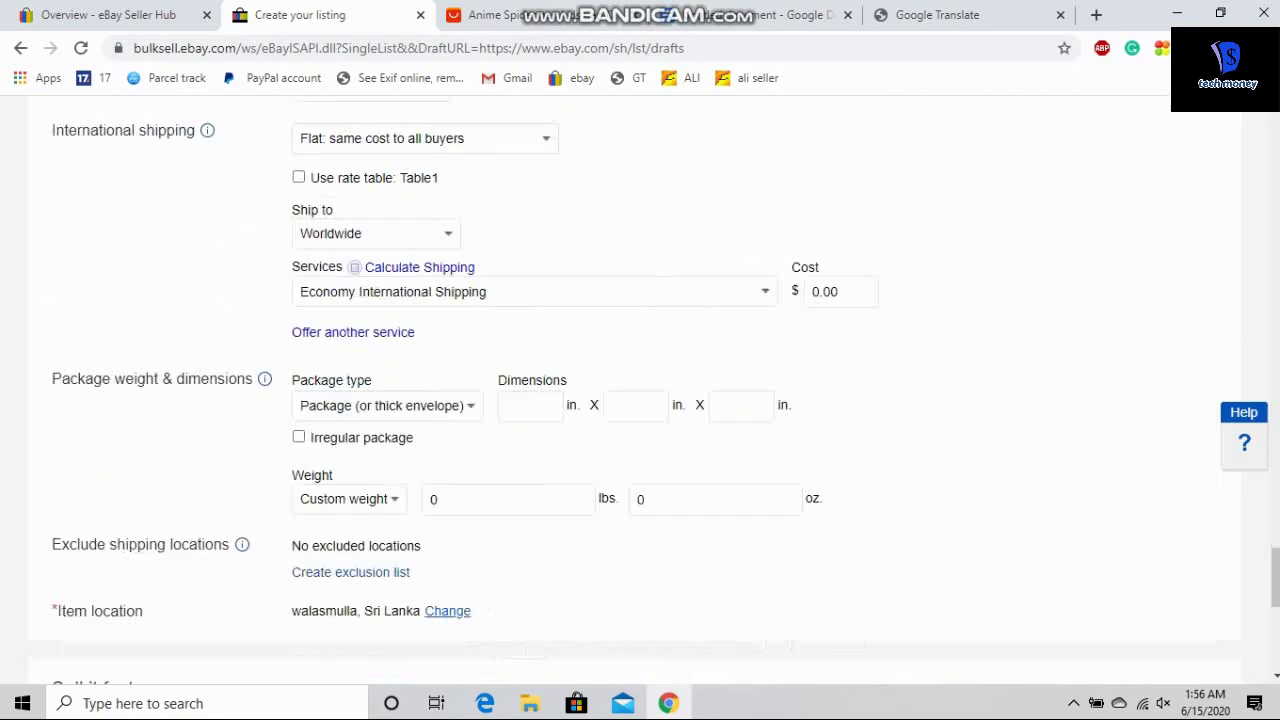
scroll(640, 390, "down", 2)
scroll(640, 390, "up", 6)
scroll(640, 390, "down", 7)
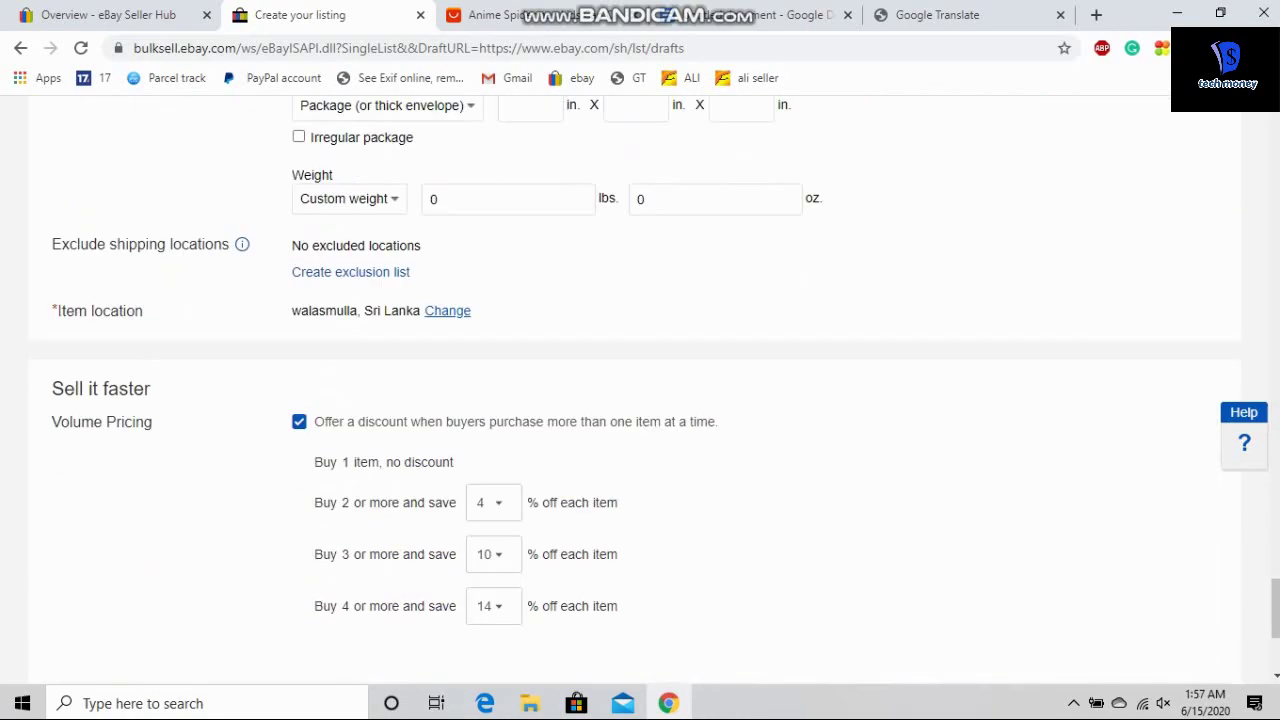
scroll(640, 390, "down", 2)
scroll(640, 390, "up", 10)
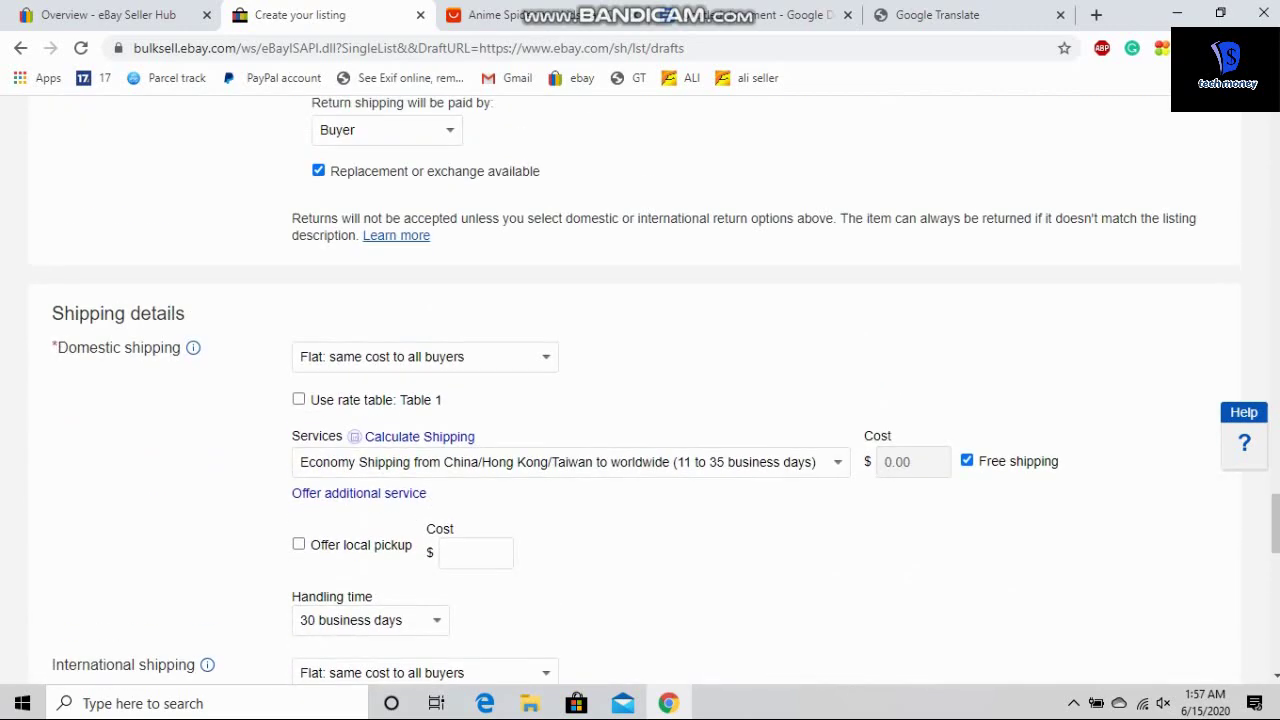
scroll(640, 390, "up", 3)
scroll(640, 390, "up", 4)
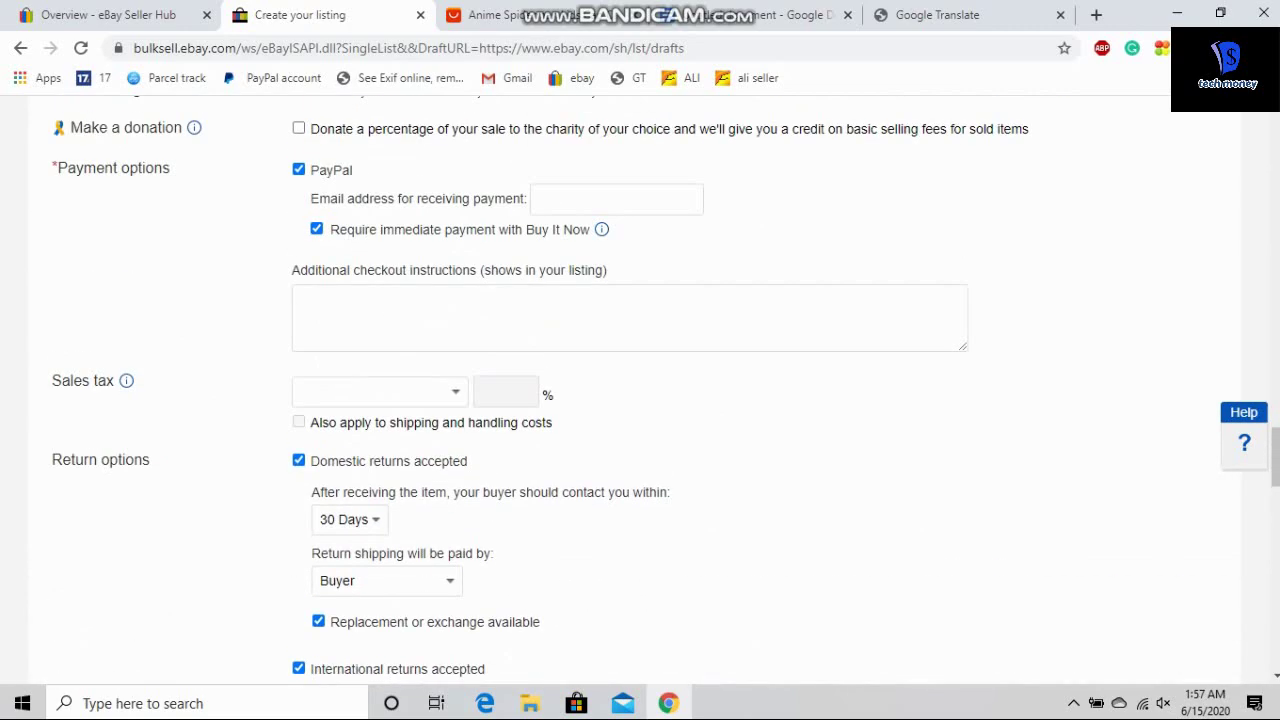
left_click(616, 199)
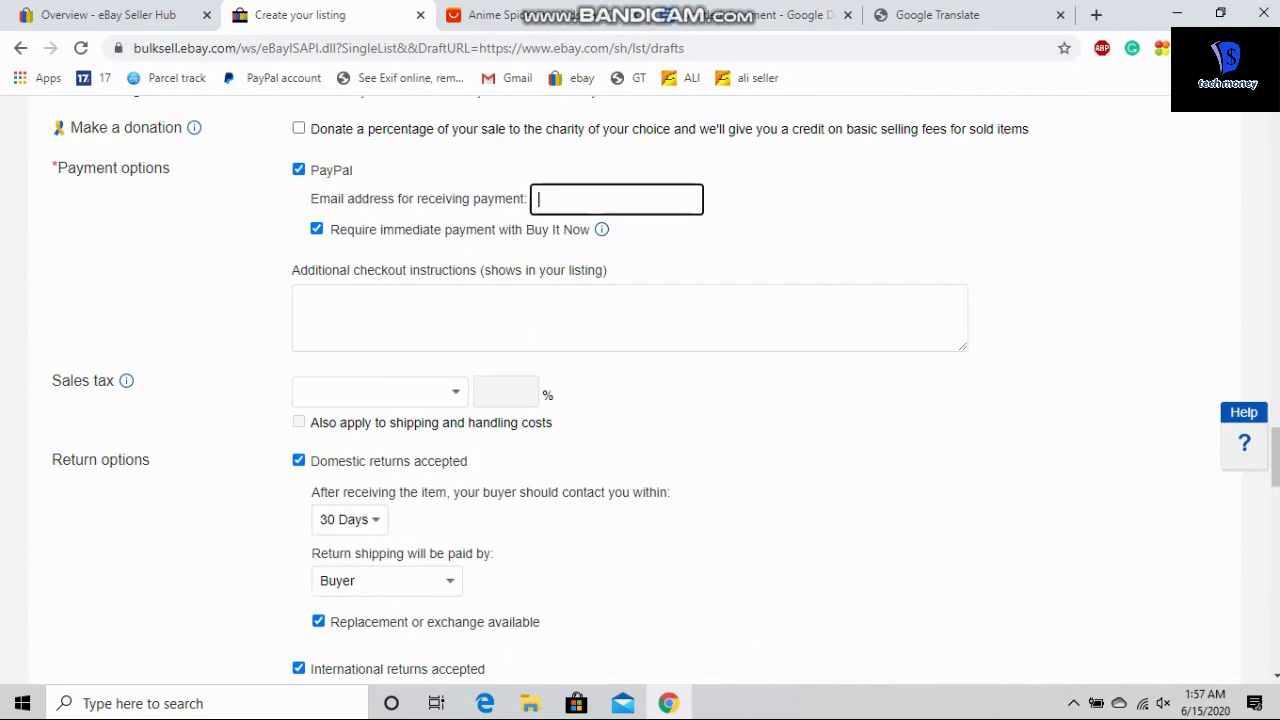
Step: Preview the listing and examine its photos, price, shipping, returns, item specifics and description
scroll(640, 390, "down", 10)
scroll(640, 390, "down", 10)
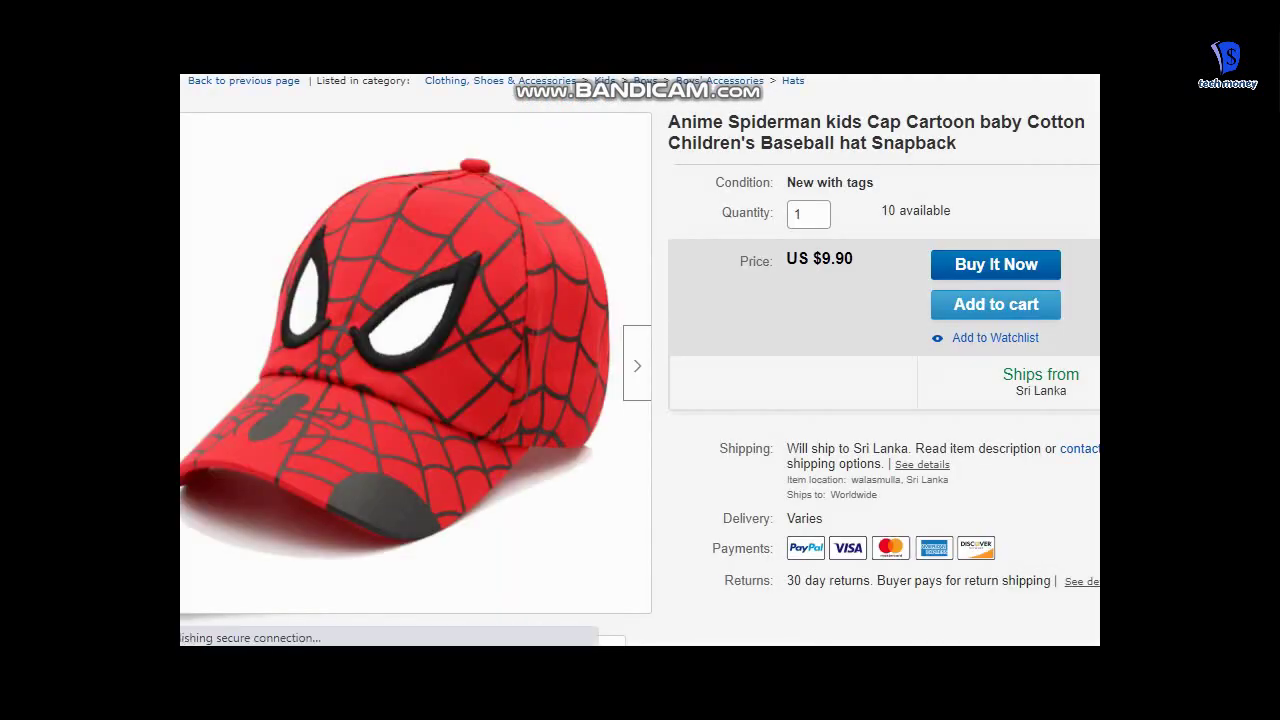
scroll(640, 360, "down", 2)
scroll(640, 360, "up", 2)
scroll(640, 360, "down", 1)
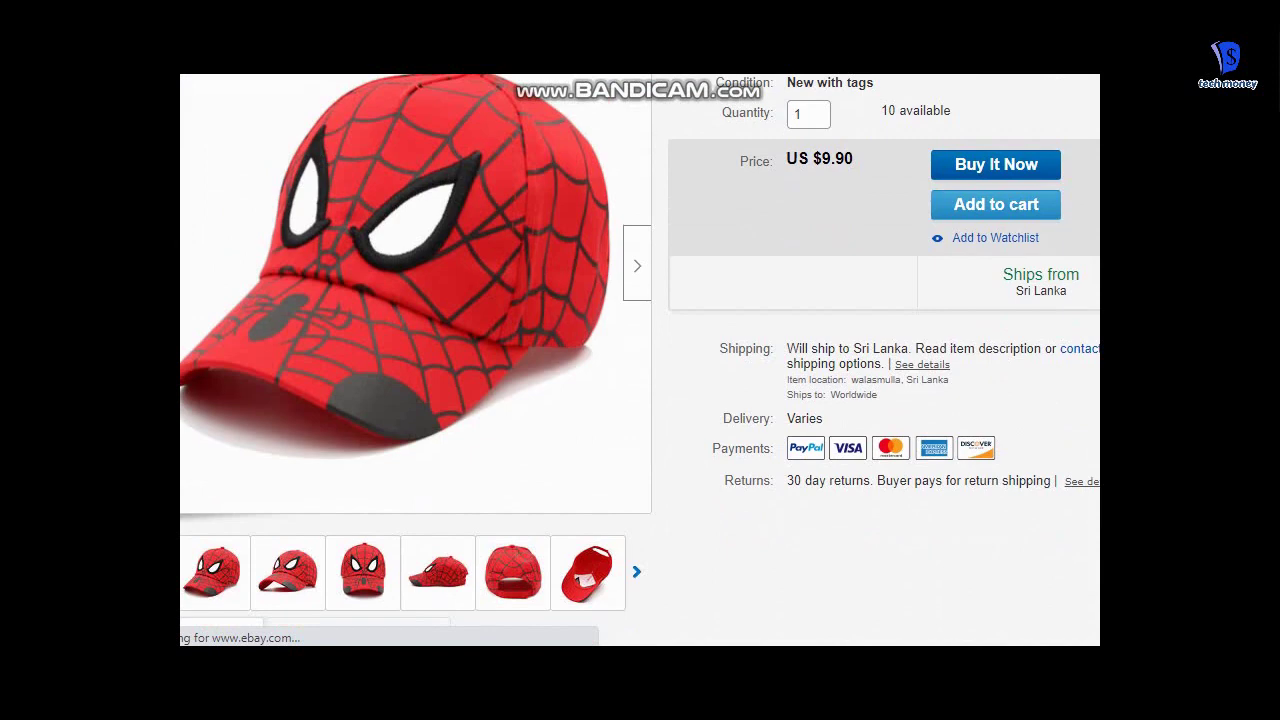
scroll(640, 360, "down", 4)
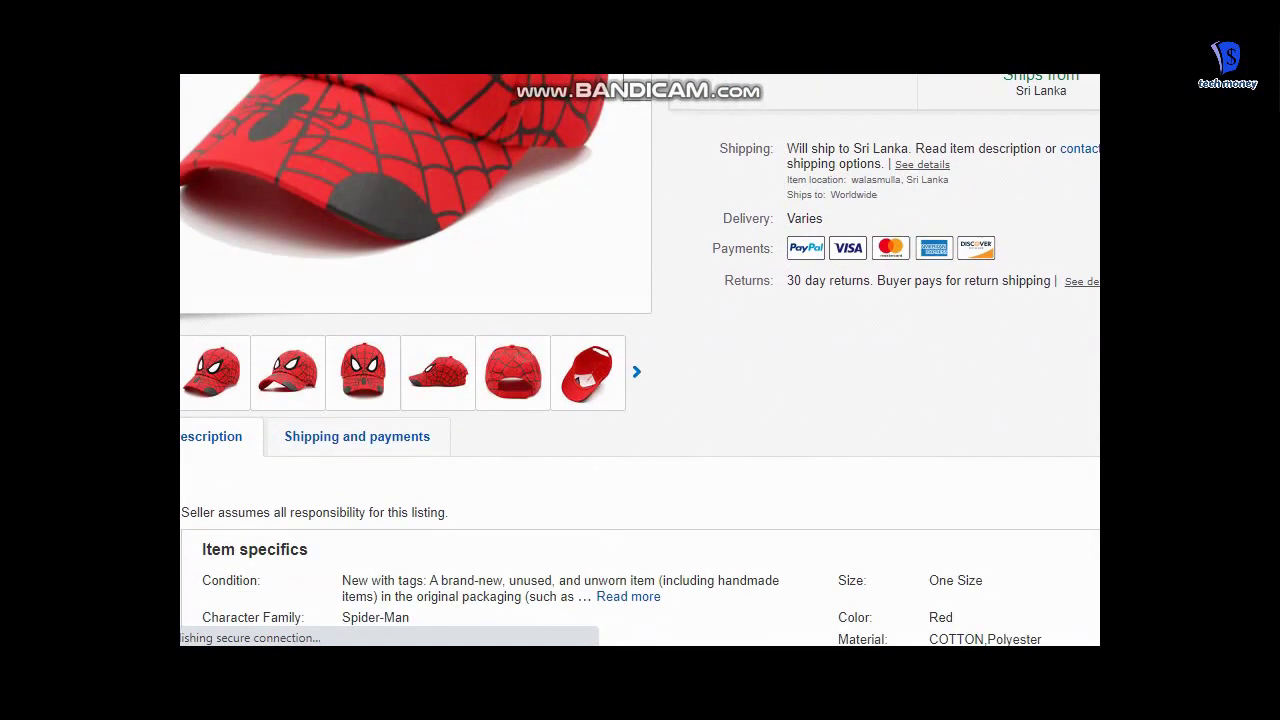
scroll(640, 360, "down", 2)
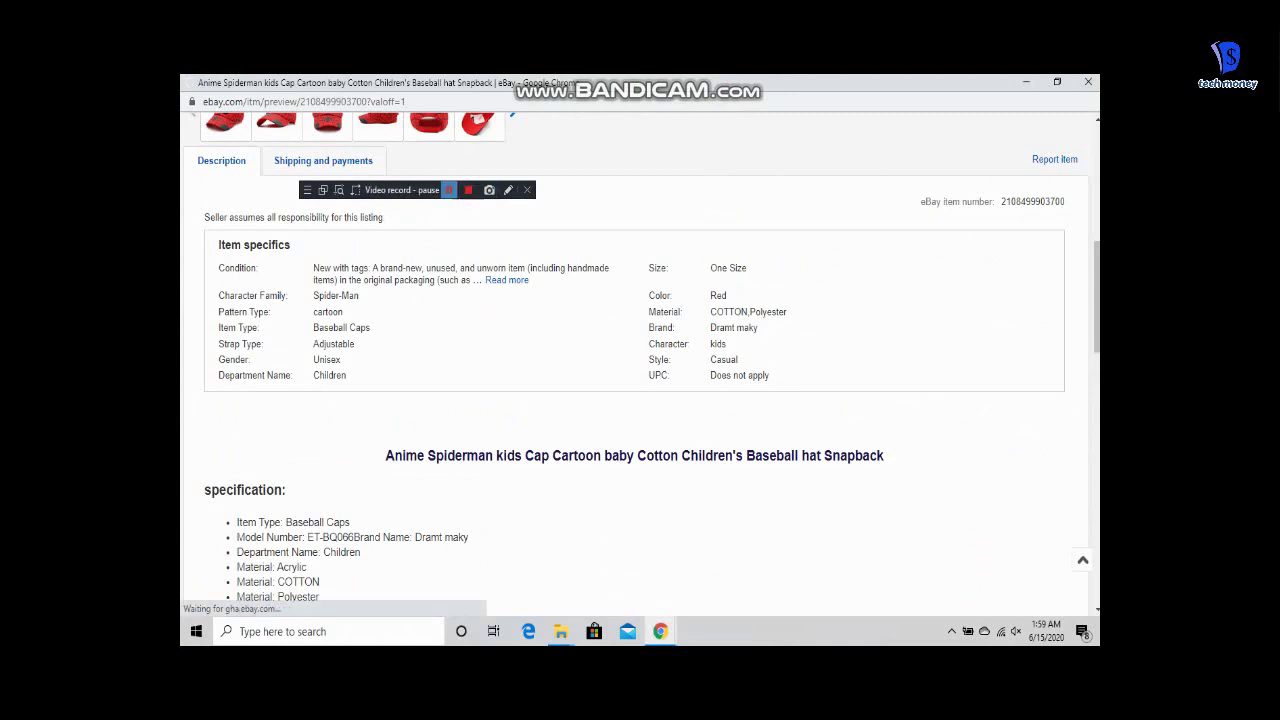
scroll(635, 360, "down", 2)
scroll(635, 360, "up", 3)
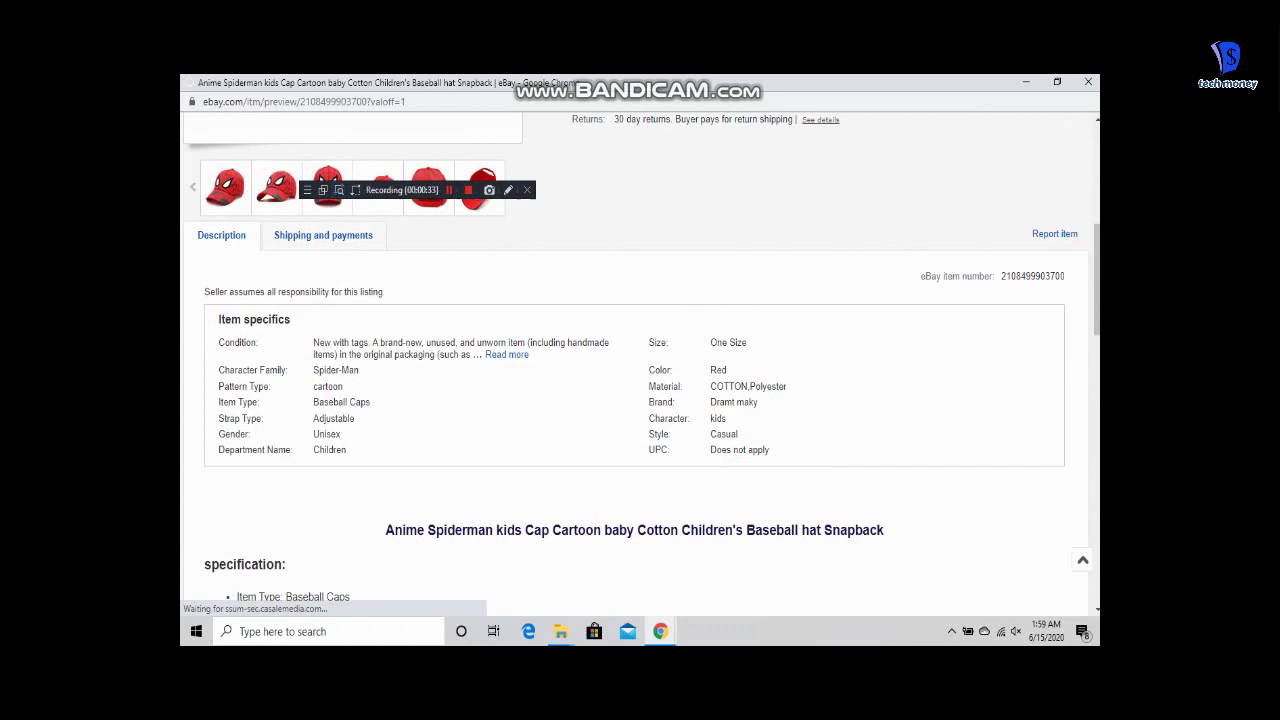
left_click(527, 190)
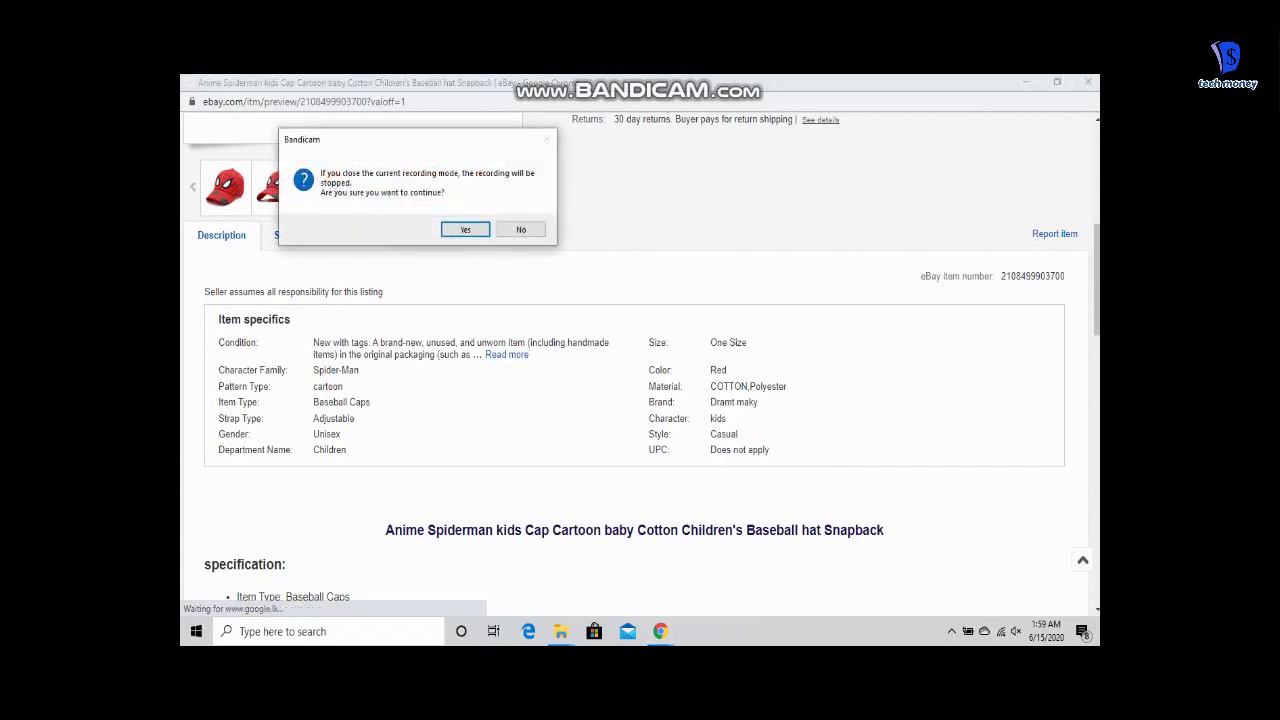
left_click(465, 229)
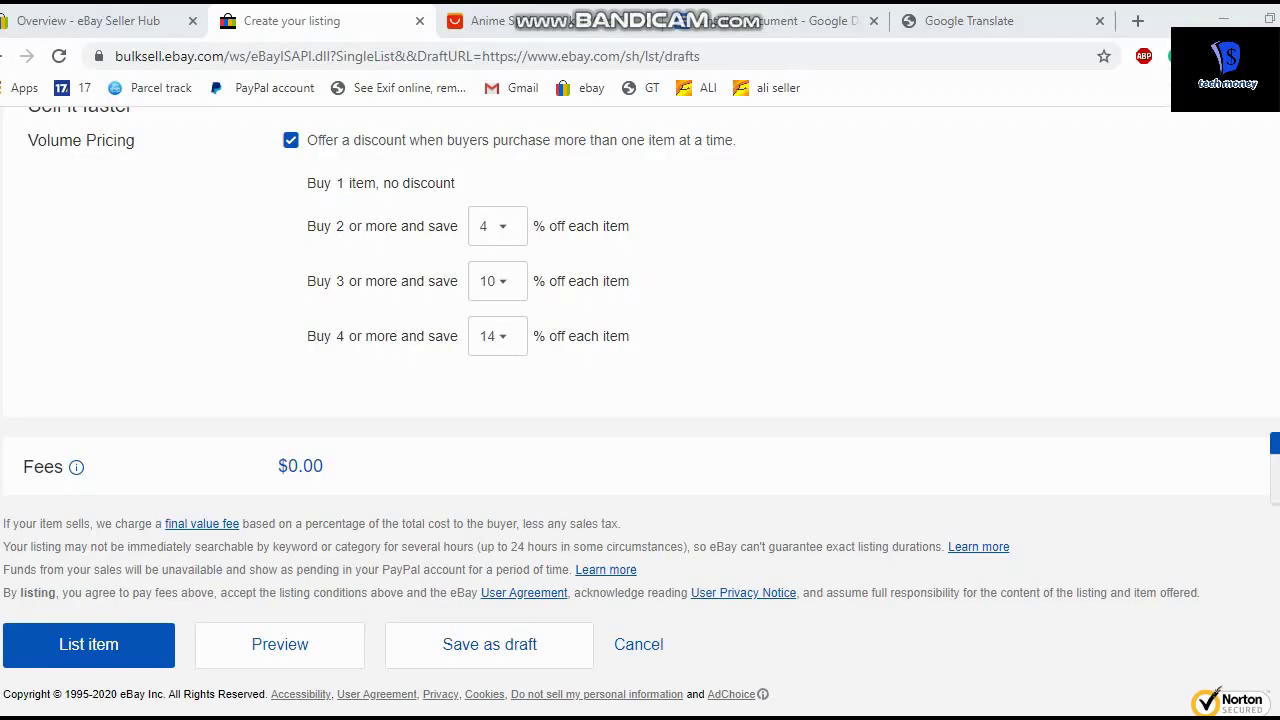